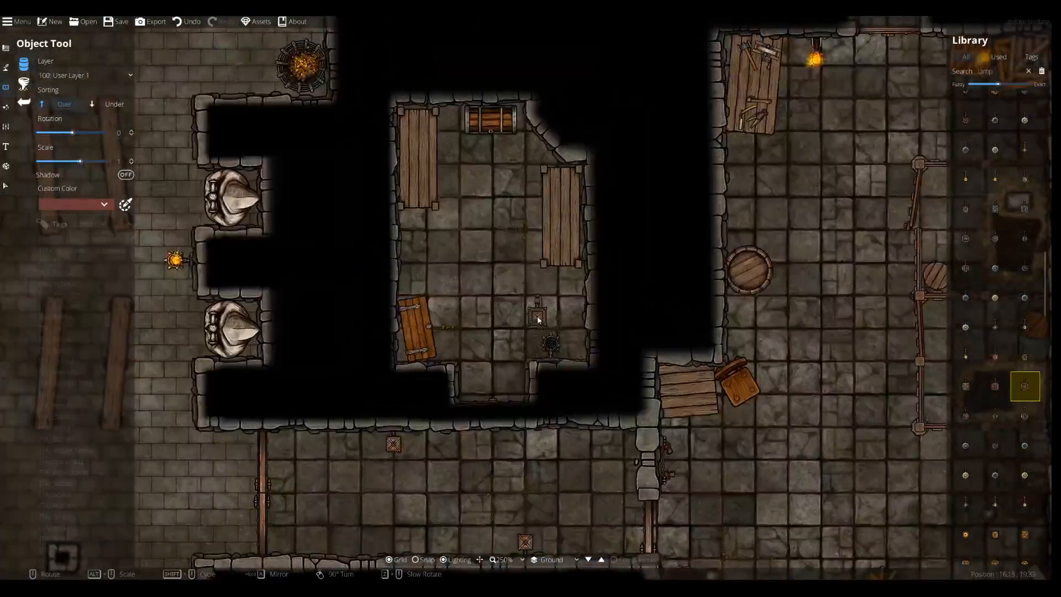
Examine the dungeon's main hall, corridors and side rooms to find areas that still need furnishing
drag(419, 356, 625, 328)
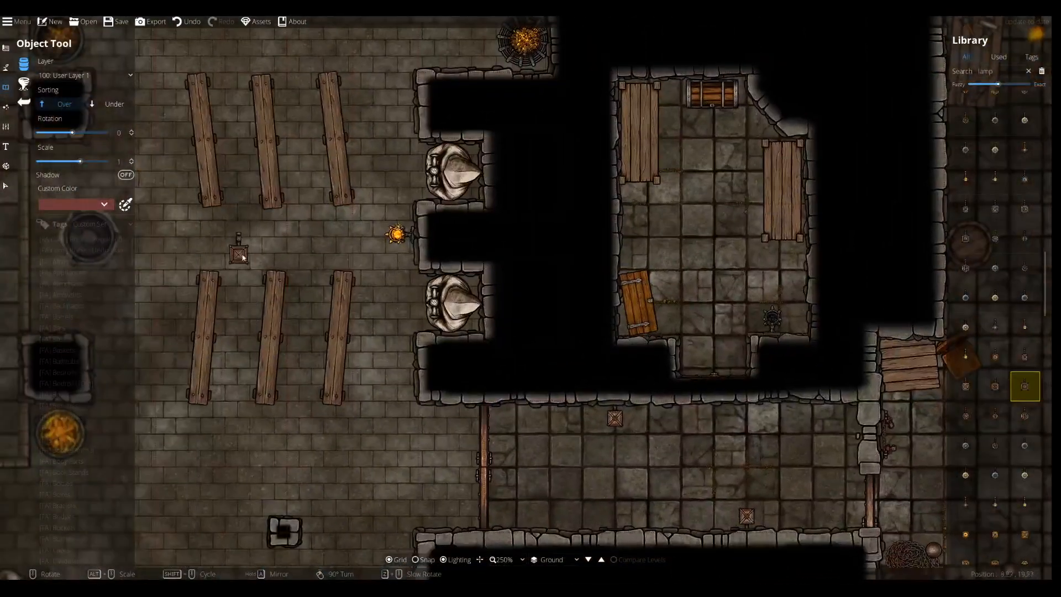
drag(247, 259, 530, 372)
drag(476, 258, 352, 455)
drag(493, 309, 291, 461)
drag(625, 278, 571, 333)
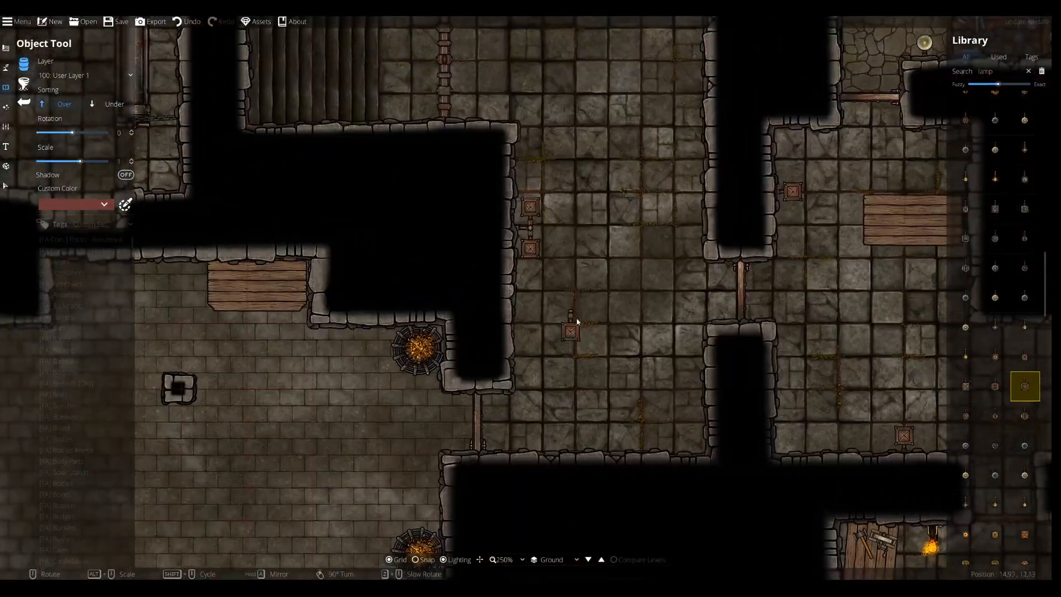
drag(607, 215, 421, 368)
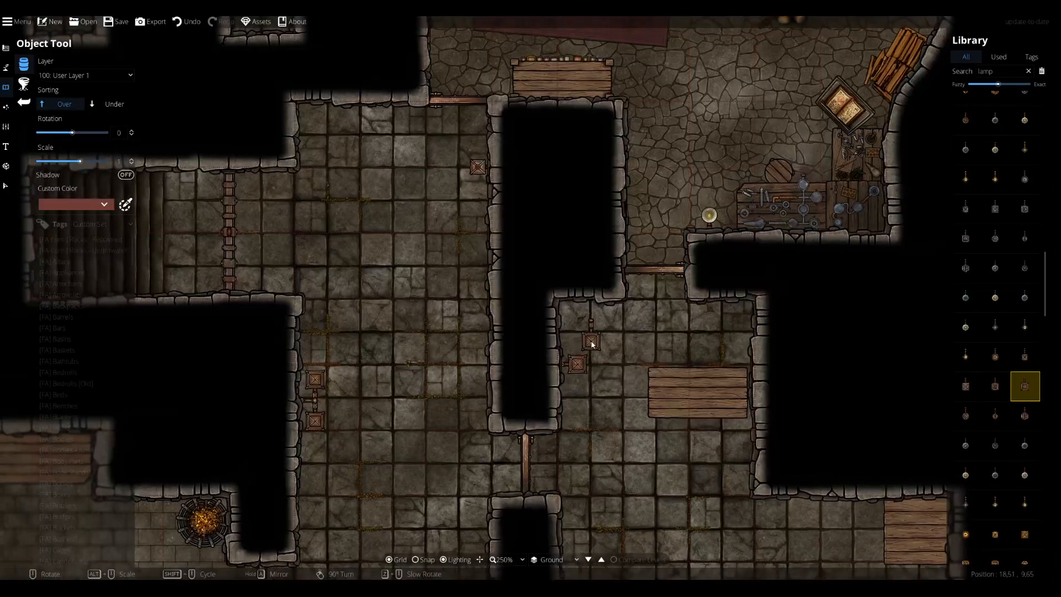
drag(656, 238, 591, 380)
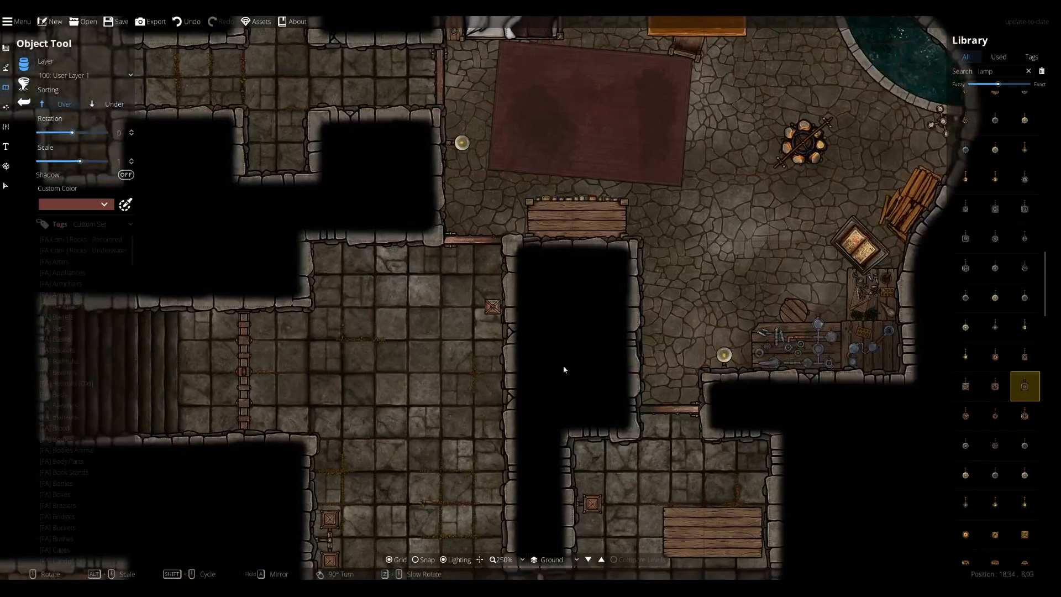
drag(468, 322, 831, 147)
drag(851, 387, 547, 259)
drag(663, 360, 544, 309)
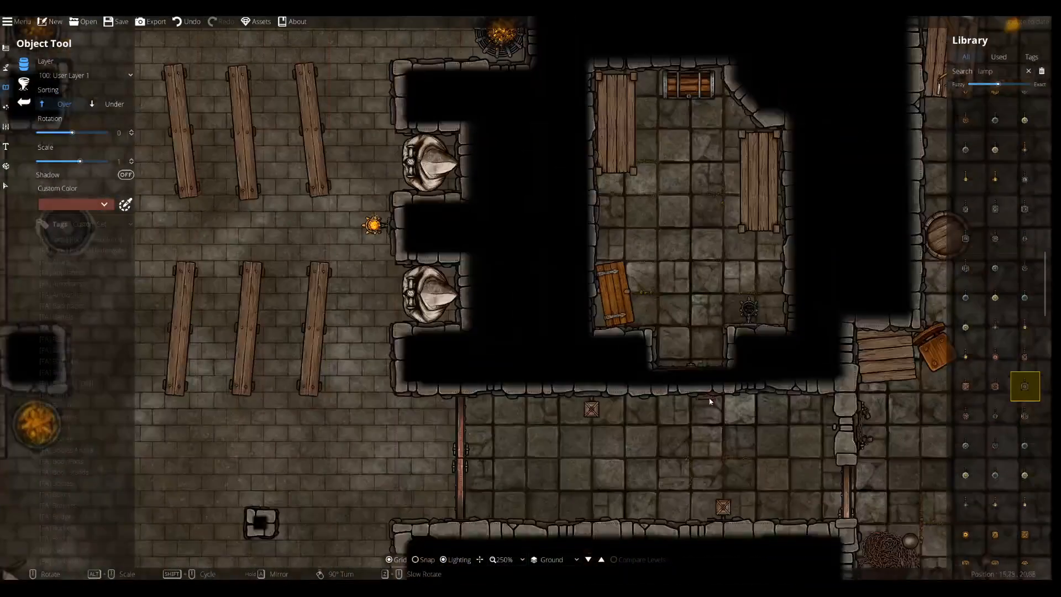
drag(696, 427, 547, 317)
key(Left)
key(Up)
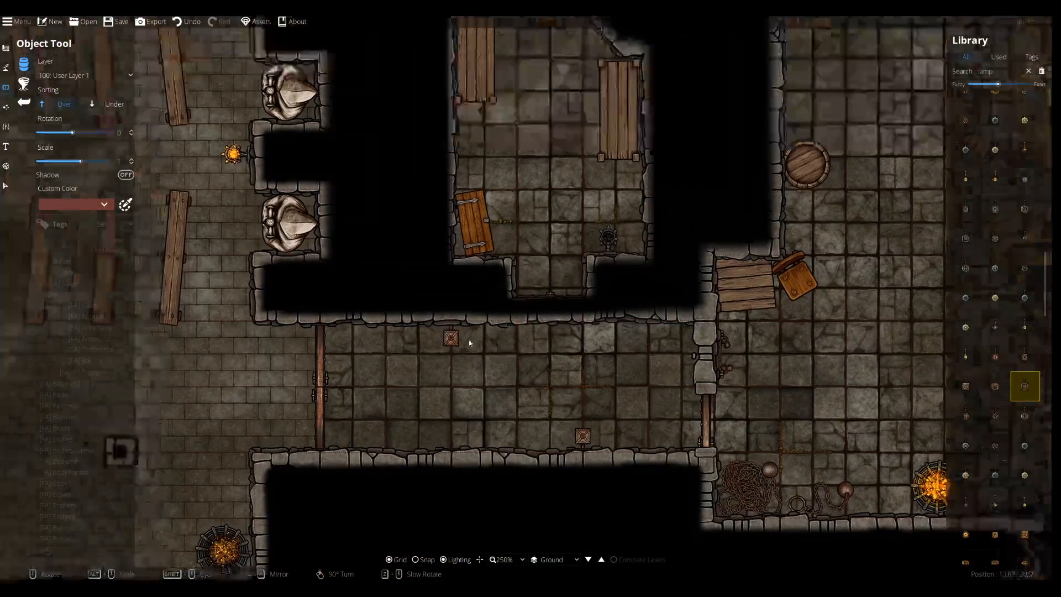
key(Left)
key(Up)
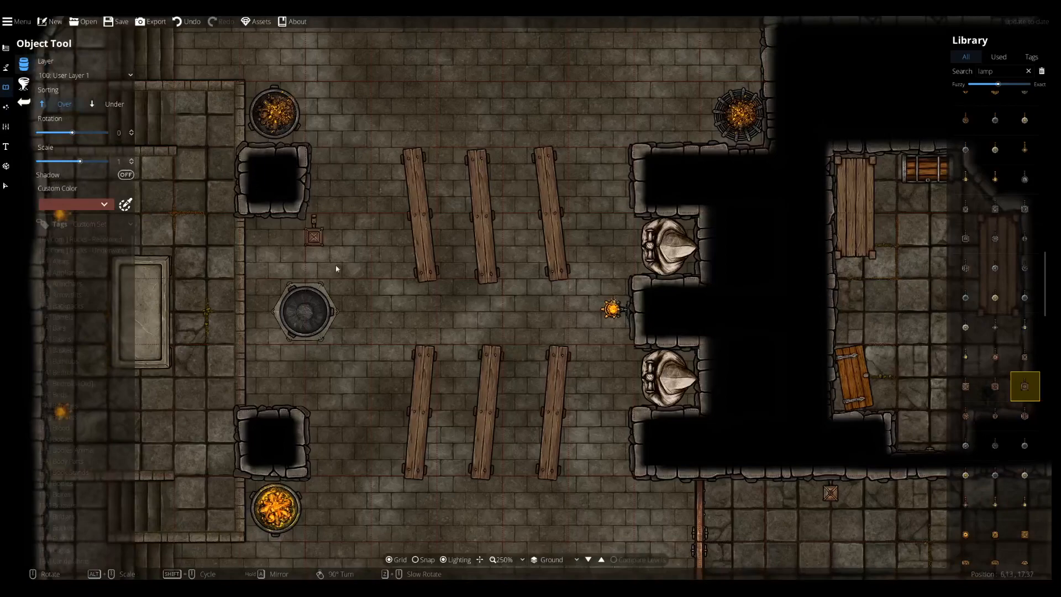
key(Right)
key(Down)
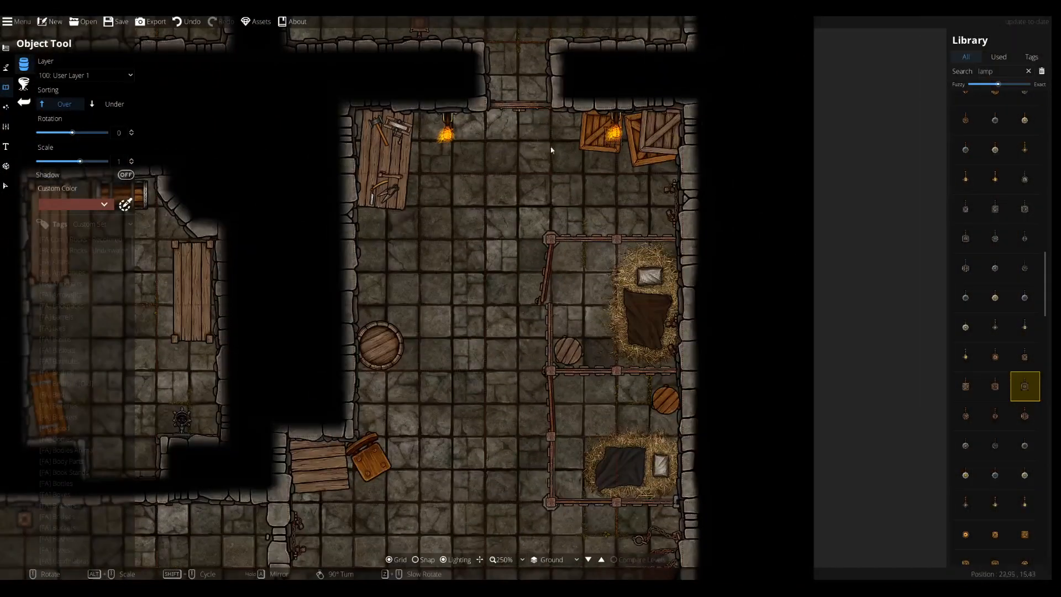
key(Left)
key(Down)
key(Left)
key(Down)
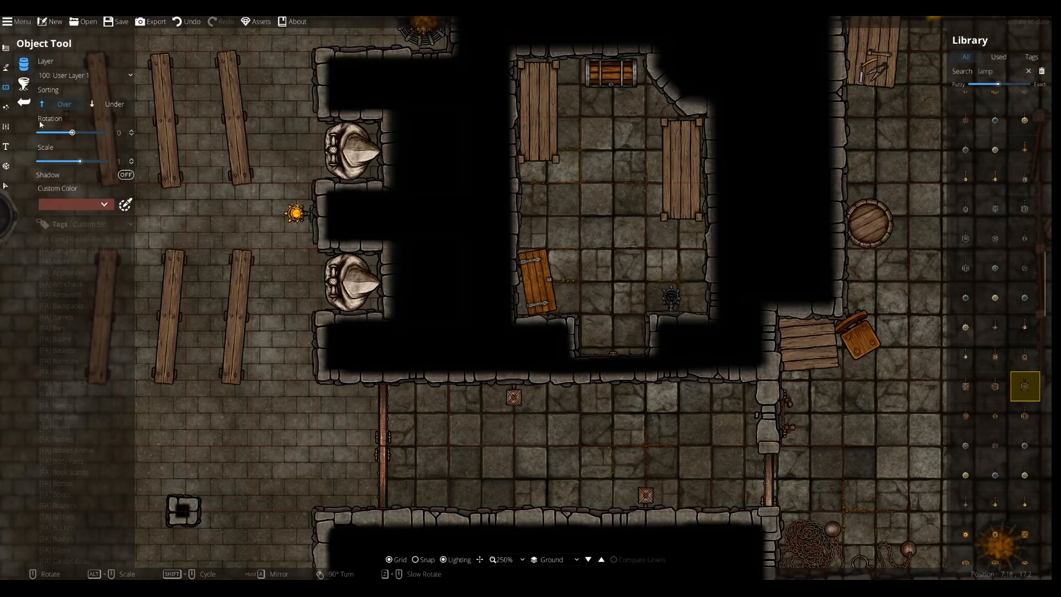
key(Right)
key(Up)
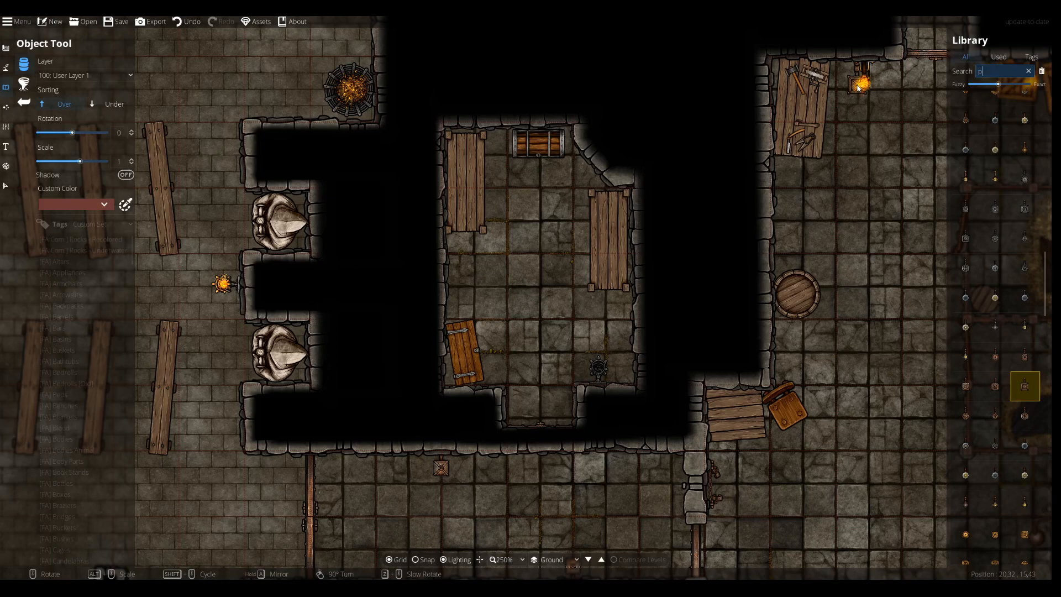
Search the object library for "pallet" and choose the dark wood pallet
text(et)
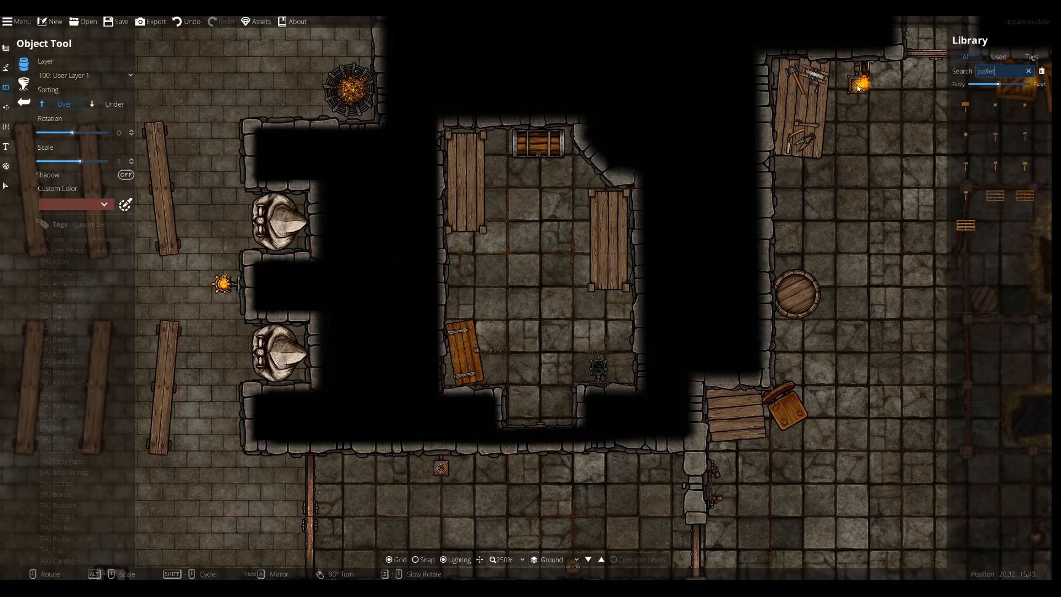
click(996, 196)
click(1023, 200)
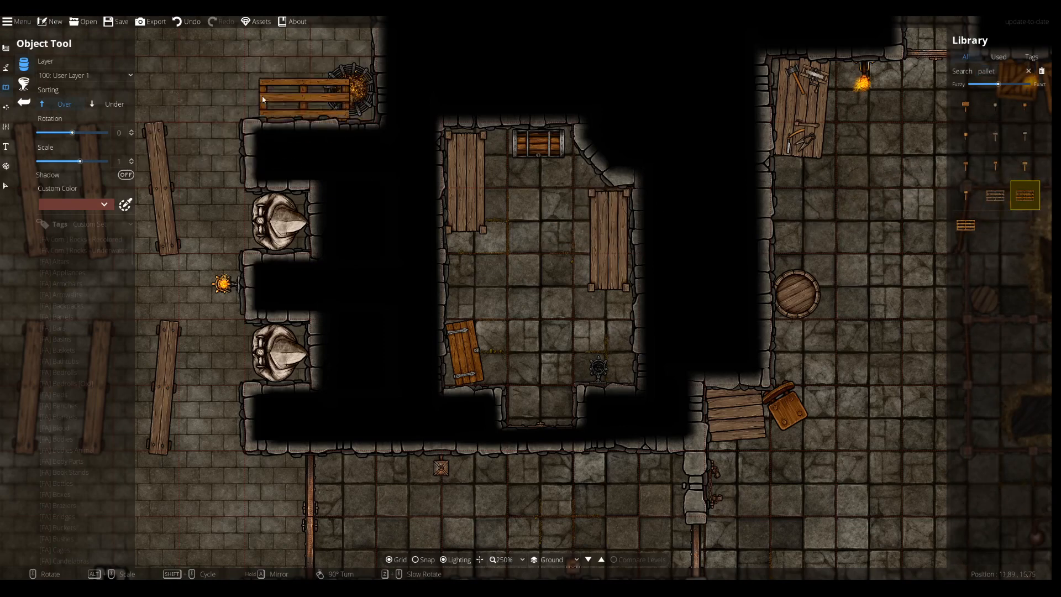
Place the pallet partly beneath the storage room's upper-left table, sorted Under, rotated 95 and scaled to 0.8
scroll(444, 190, up, 3)
scroll(504, 184, down, 6)
scroll(491, 185, up, 1)
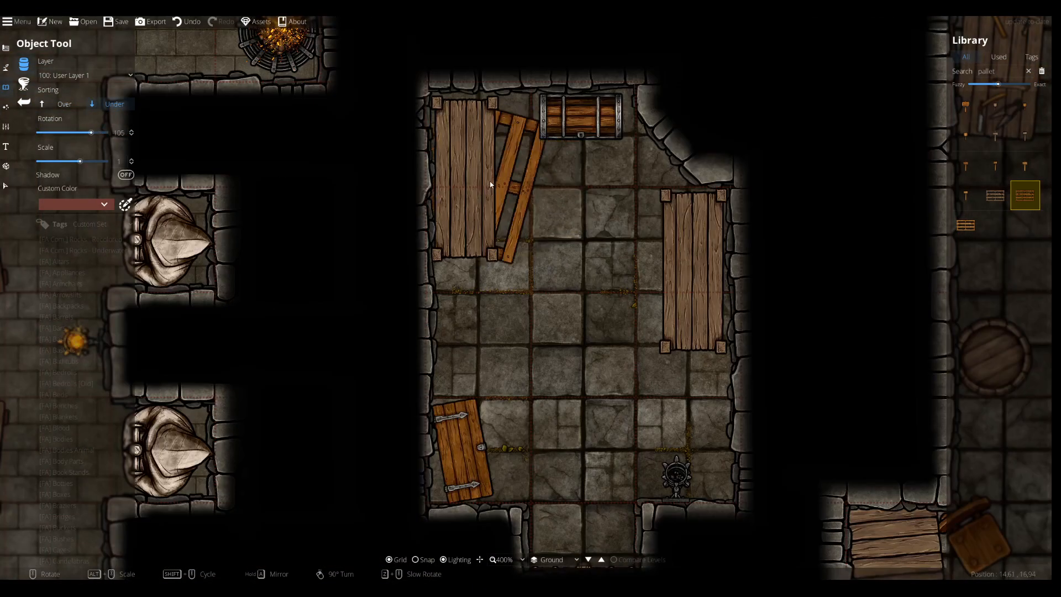
scroll(491, 187, down, 1)
alt+scroll(492, 189, down, 1)
scroll(492, 189, down, 1)
alt+scroll(491, 185, down, 1)
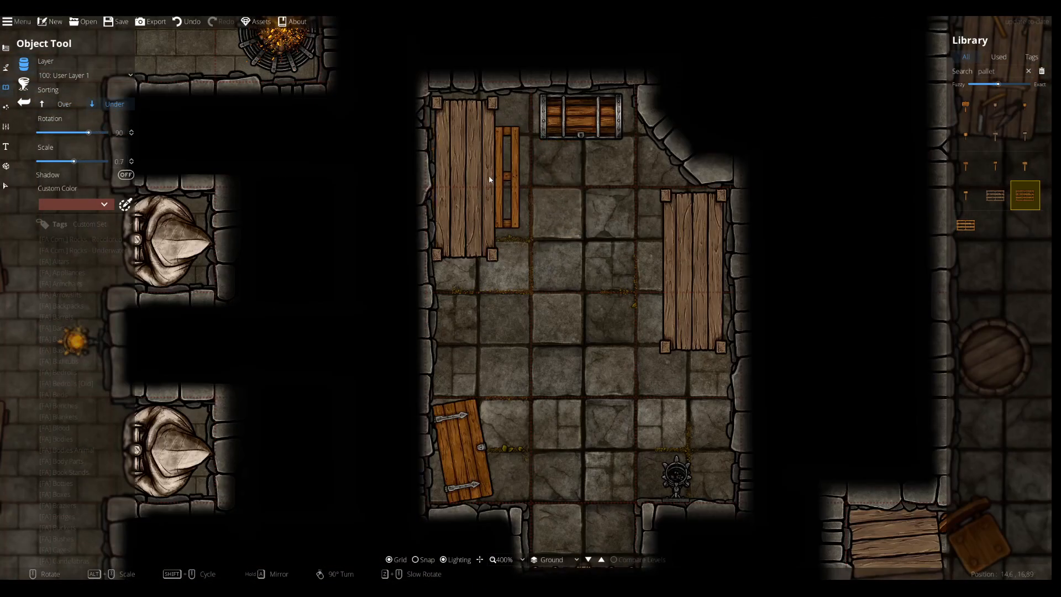
scroll(483, 174, up, 1)
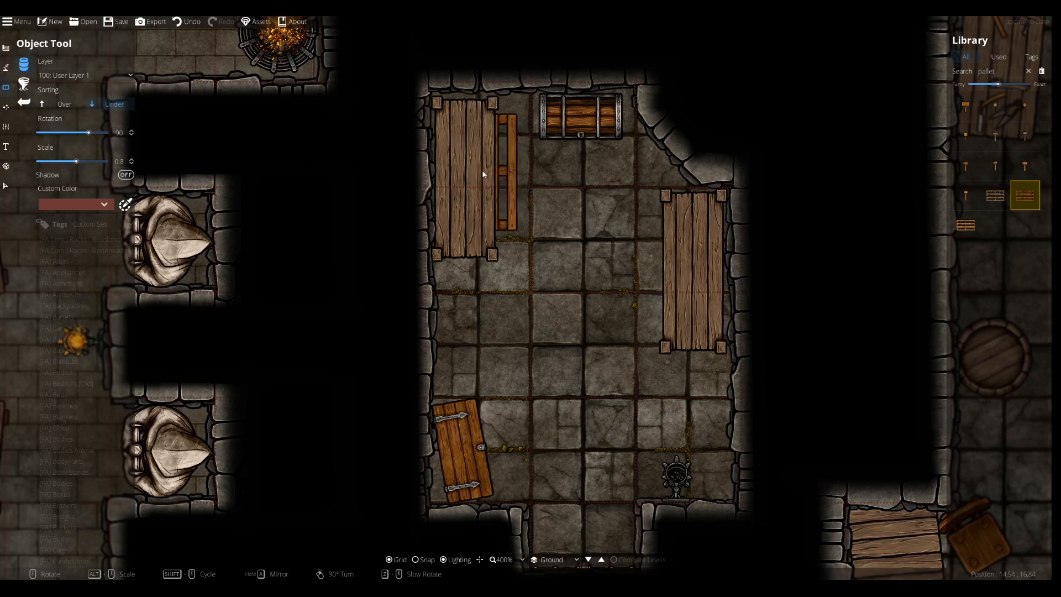
scroll(482, 177, down, 1)
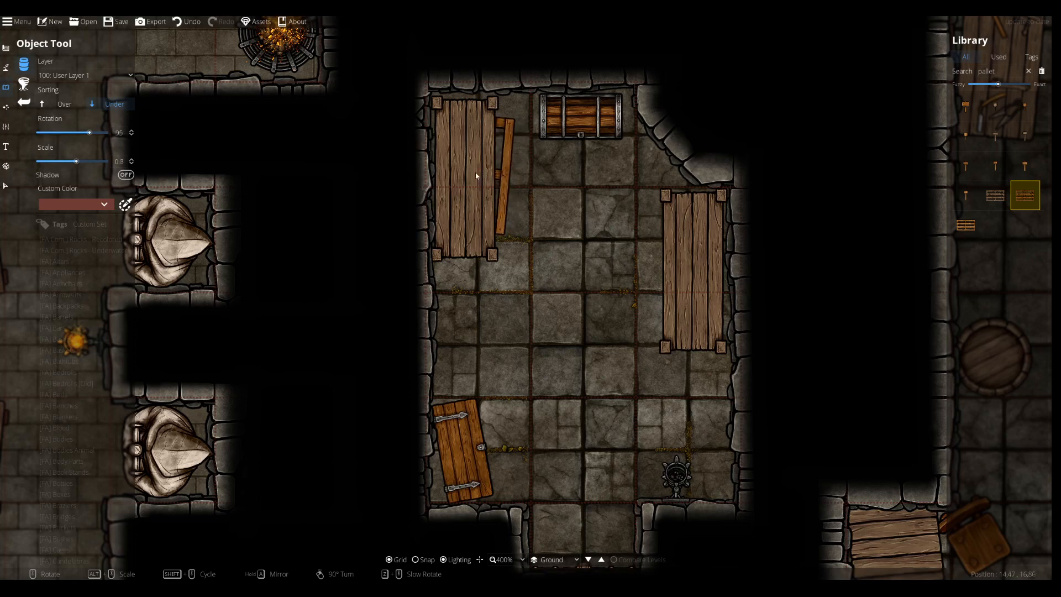
click(476, 171)
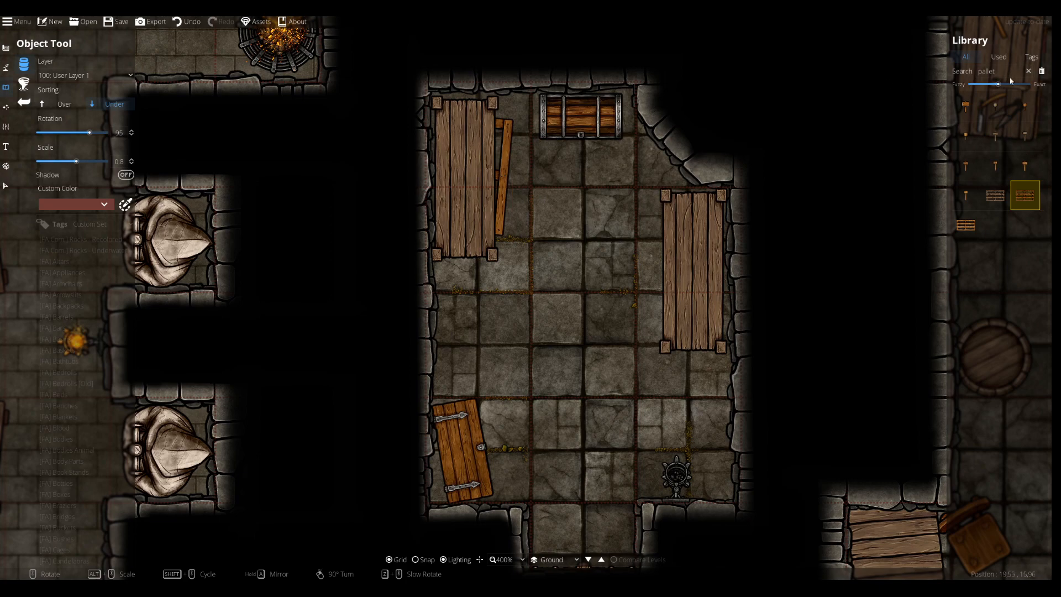
Search the library for "crate", choose a dark wood crate with a crossed lid and set its sorting to Over
text(crate)
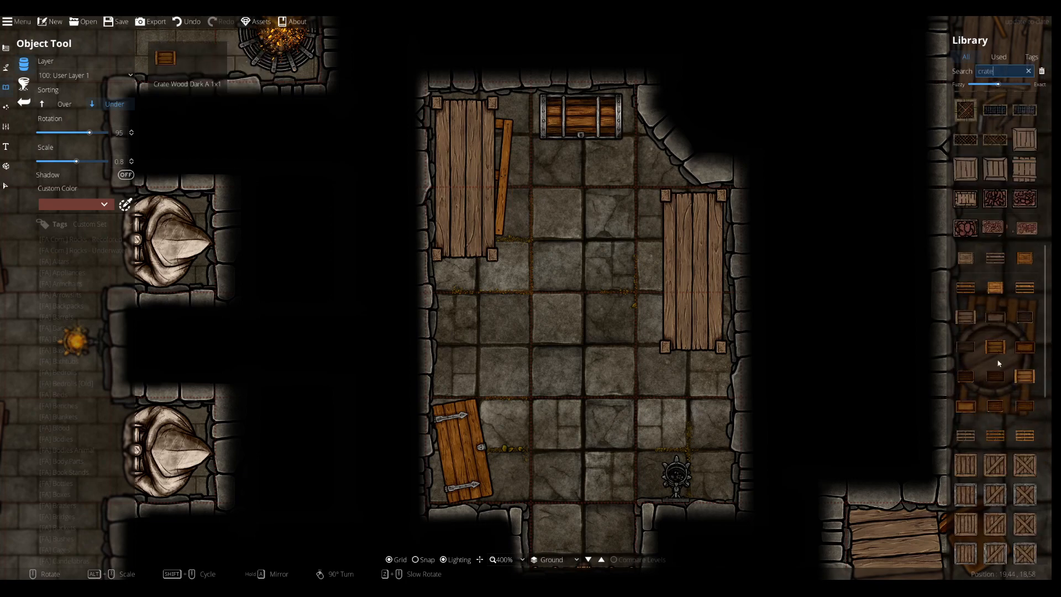
scroll(1000, 363, down, 5)
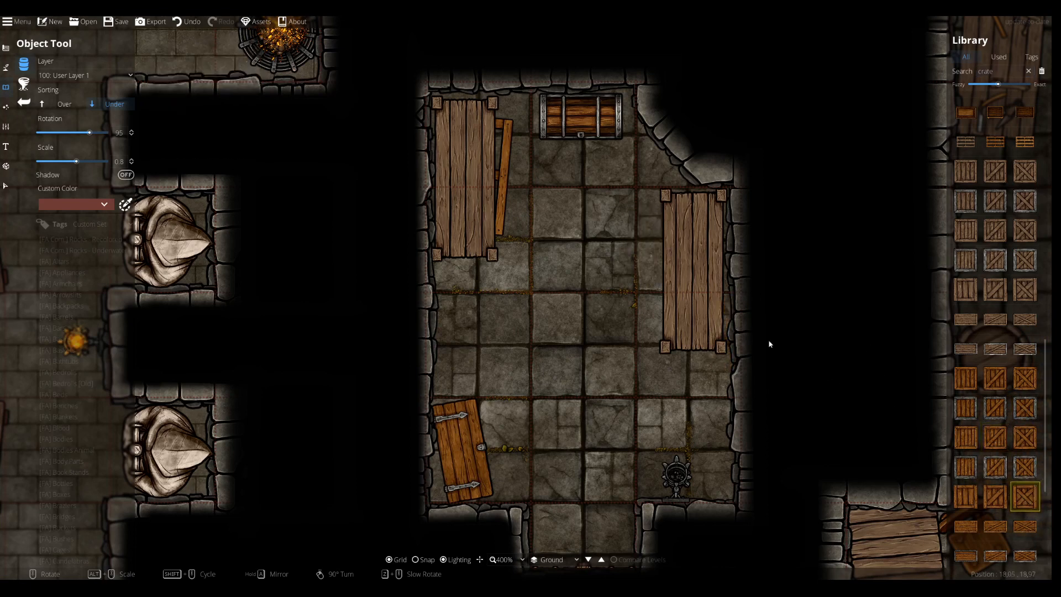
click(72, 106)
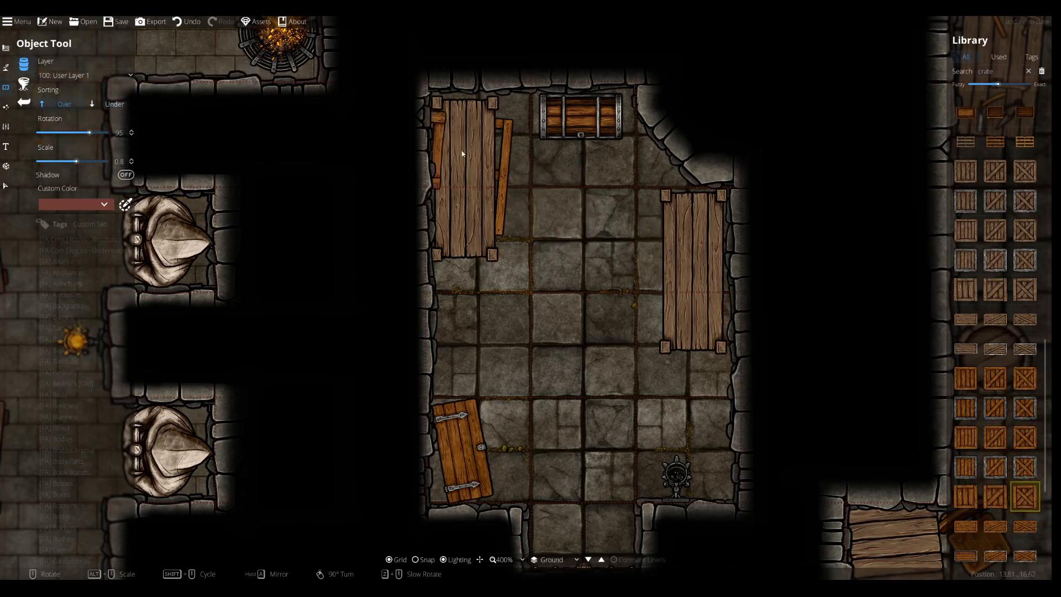
Move the storage room's upper-left table to layer 300: User Layer 3
click(5, 185)
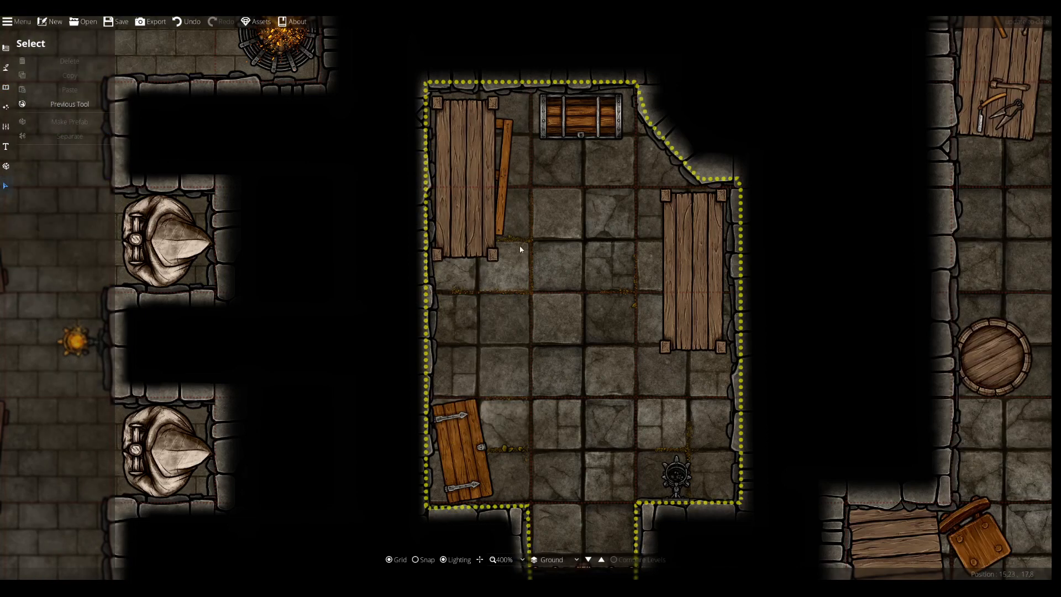
click(486, 210)
click(72, 169)
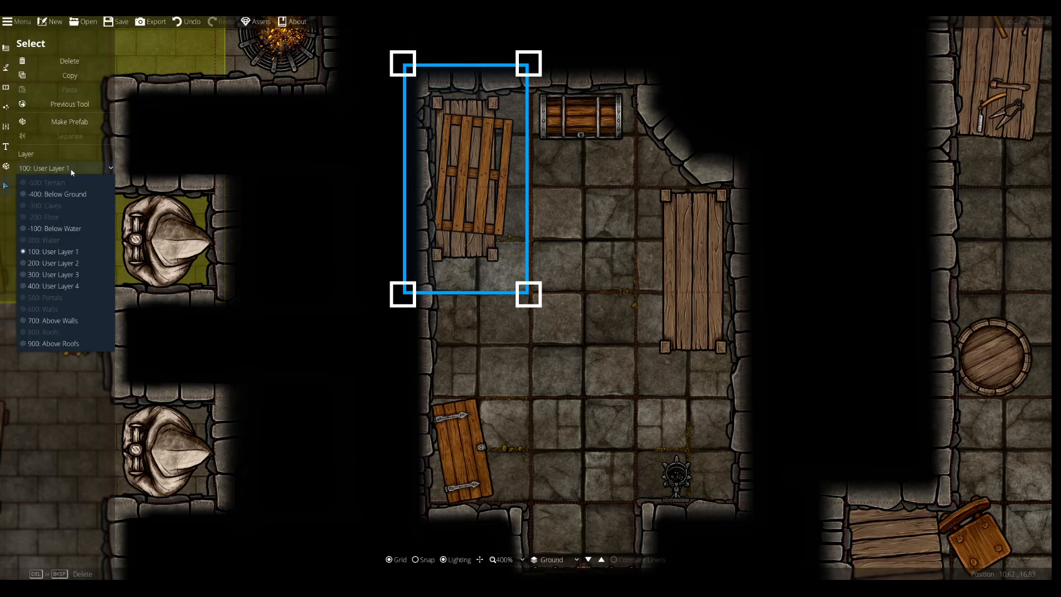
click(71, 274)
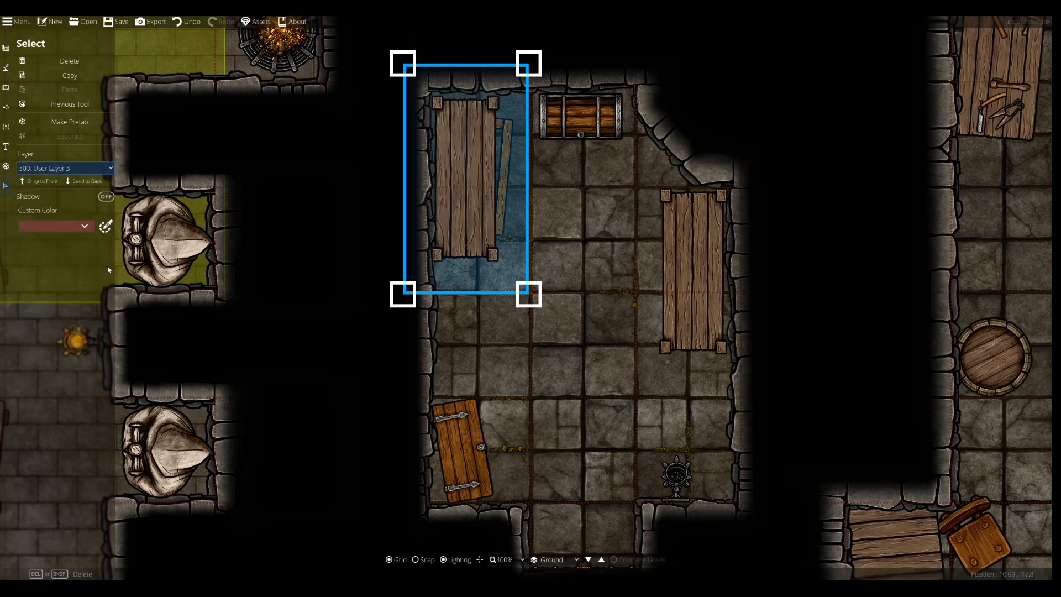
Place the crate on the pallet, partly under the upper-left table, rotated 80 and scaled to 0.6
click(7, 86)
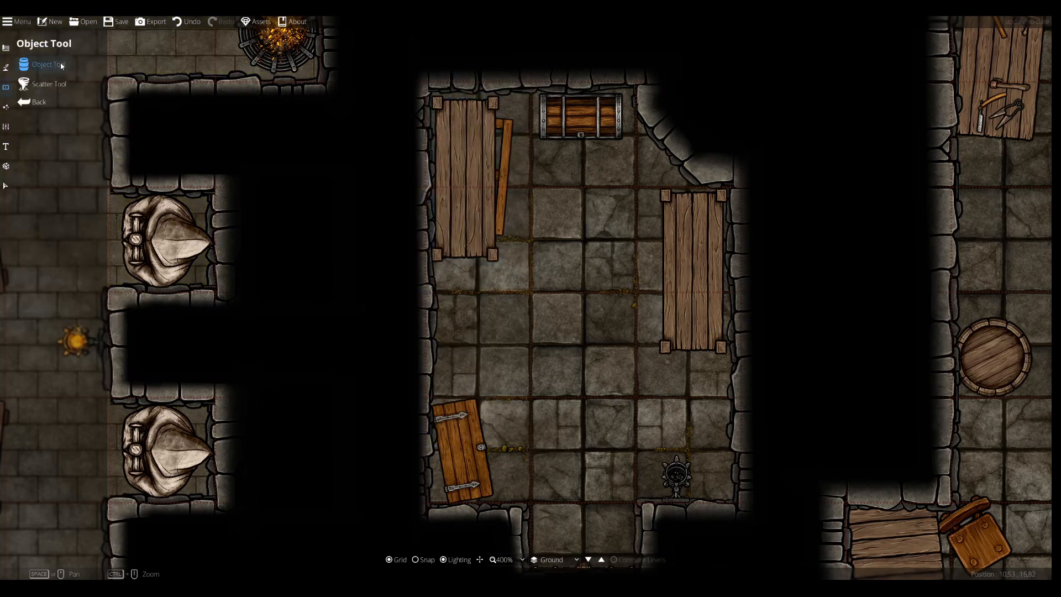
scroll(491, 159, down, 1)
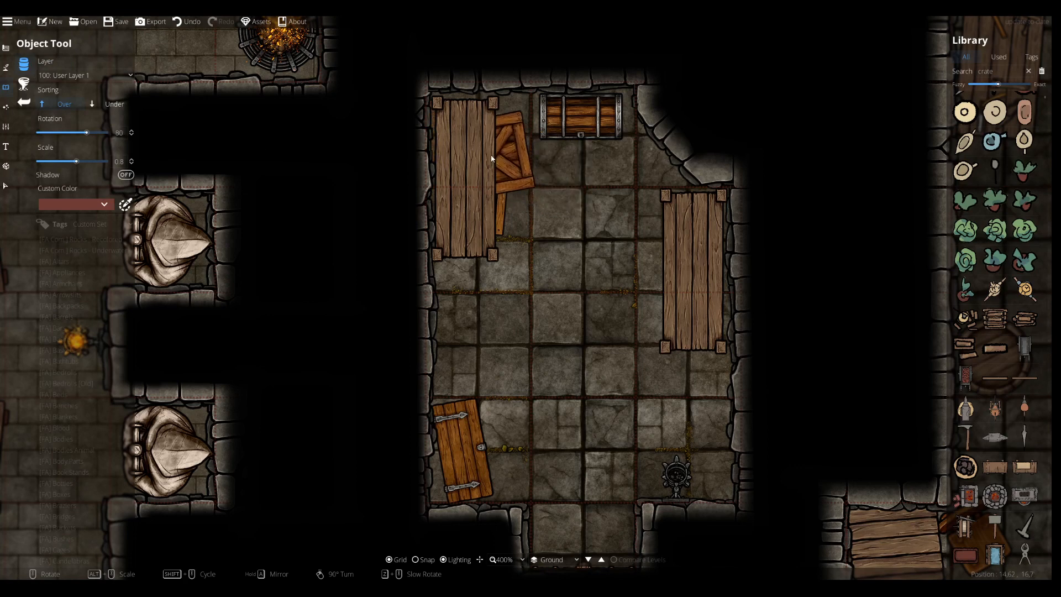
alt+scroll(491, 159, down, 2)
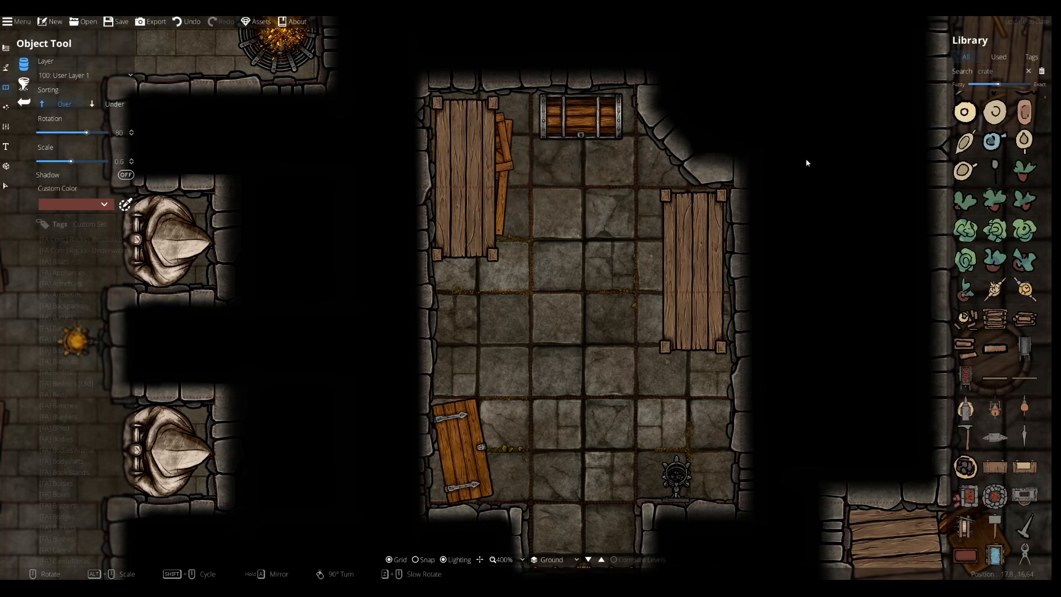
Place an open dark wood crate rotated 170 in the storage room's lower-right corner, around the small iron stand
click(989, 71)
click(995, 112)
scroll(611, 215, up, 1)
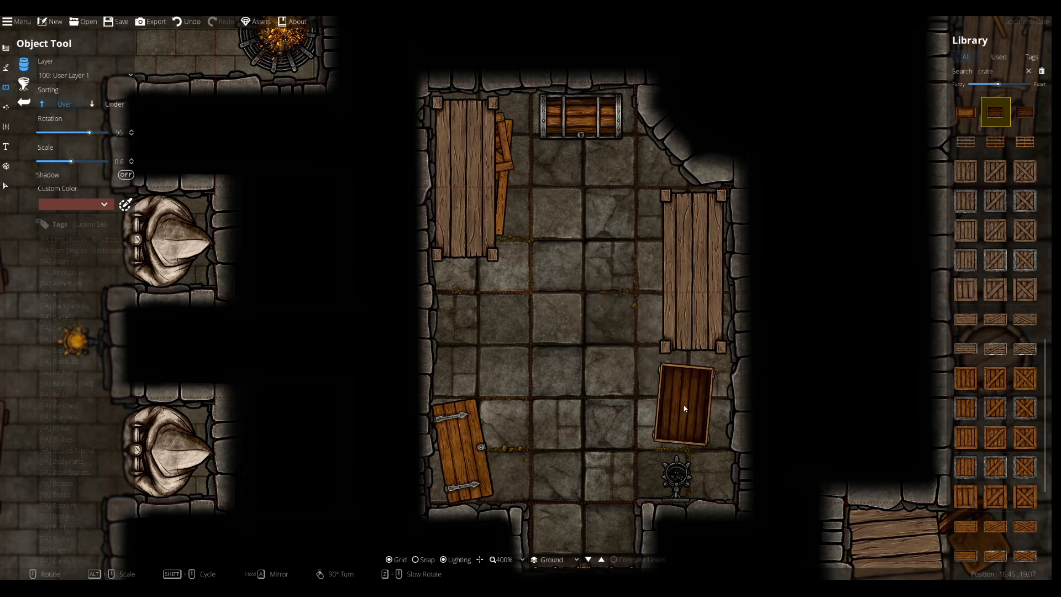
scroll(689, 452, up, 2)
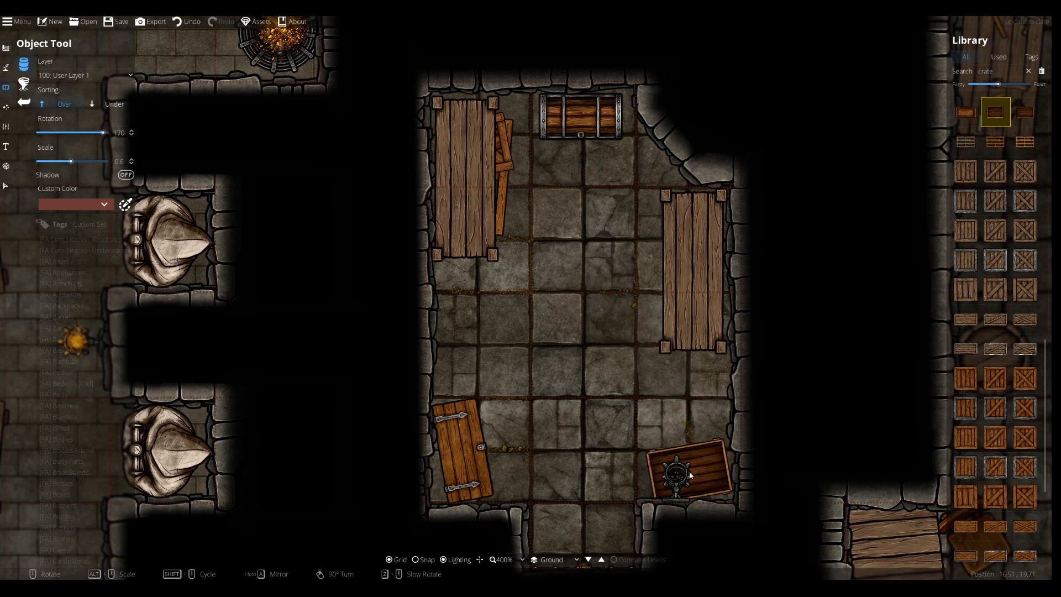
click(690, 475)
Search the library for "chest" and choose the Chest Wood Dark E 1x1 object
drag(1012, 72, 725, 83)
text(chest)
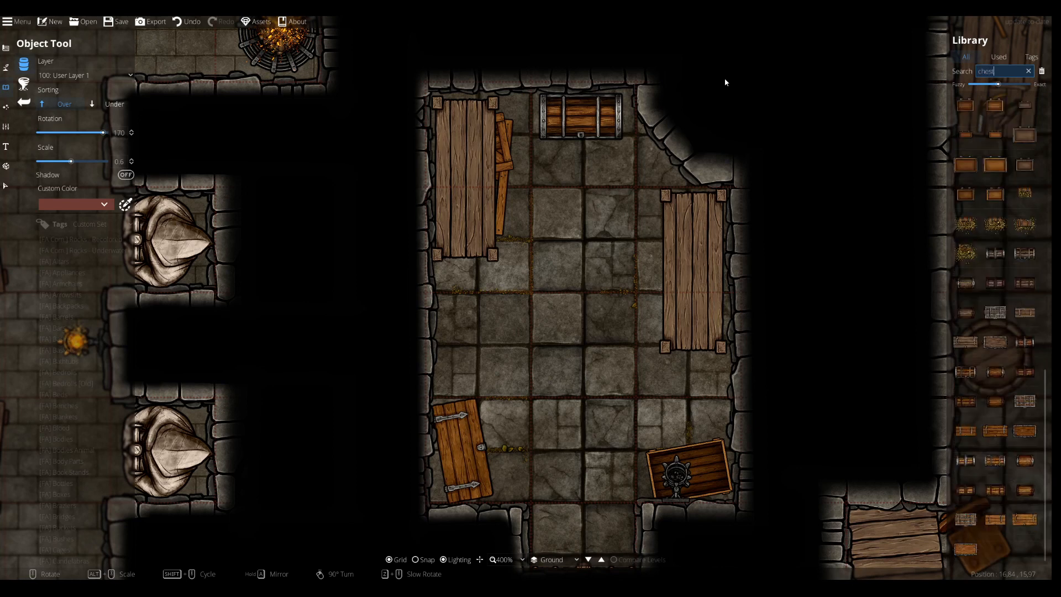
click(1033, 314)
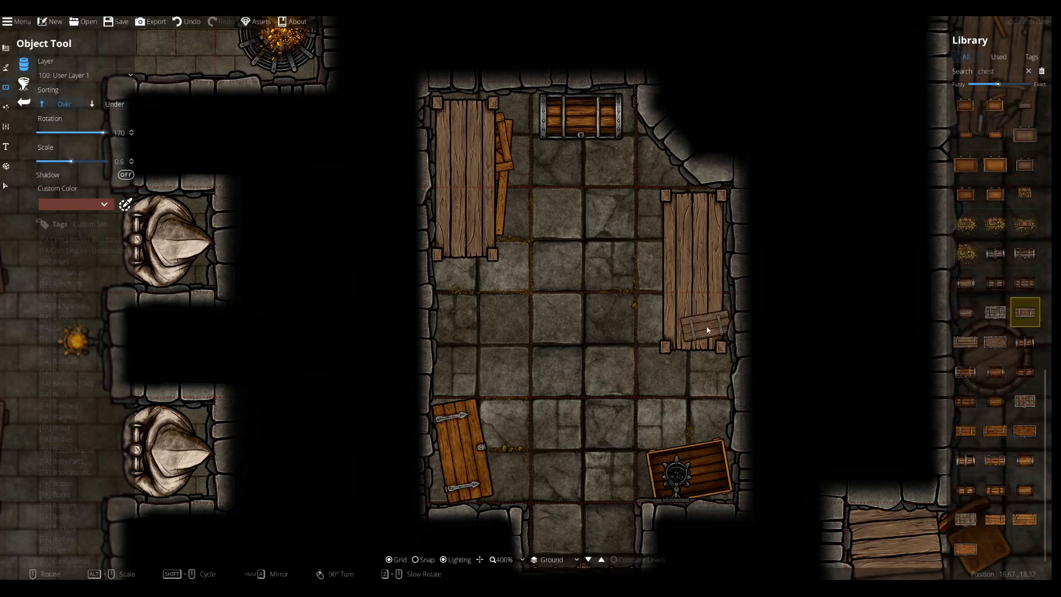
scroll(662, 285, up, 10)
click(966, 431)
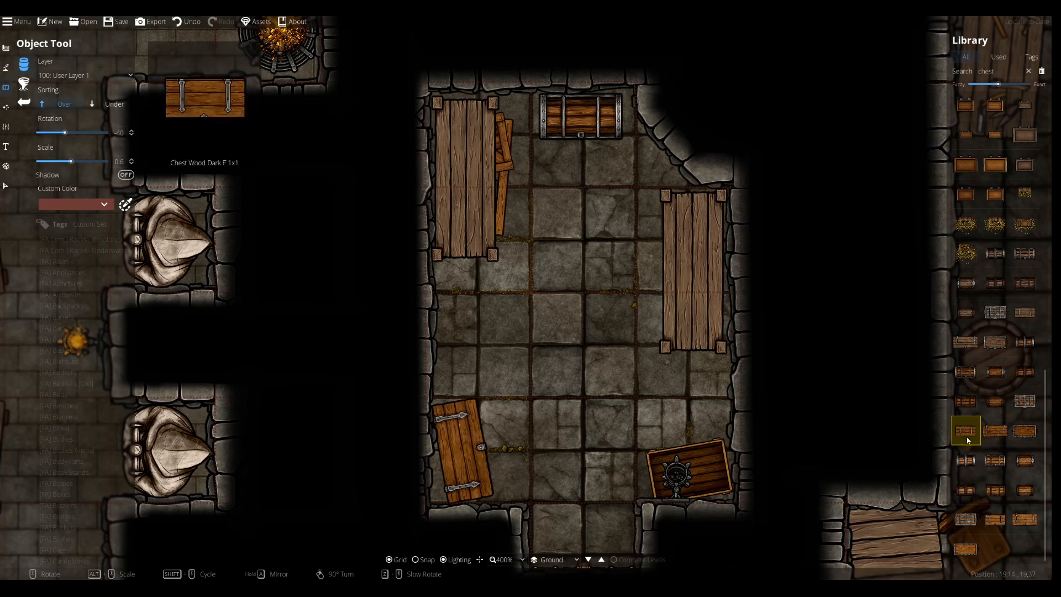
Place the chest on the upper end of the upper-left table, on layer 400: User Layer 4, rotated -70
click(83, 75)
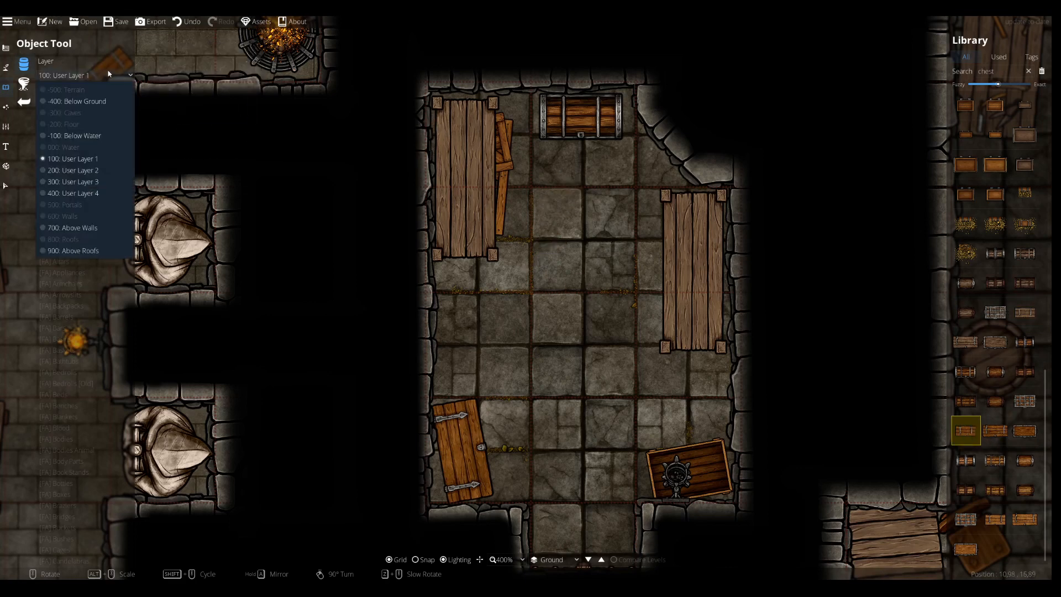
click(72, 182)
scroll(467, 134, down, 3)
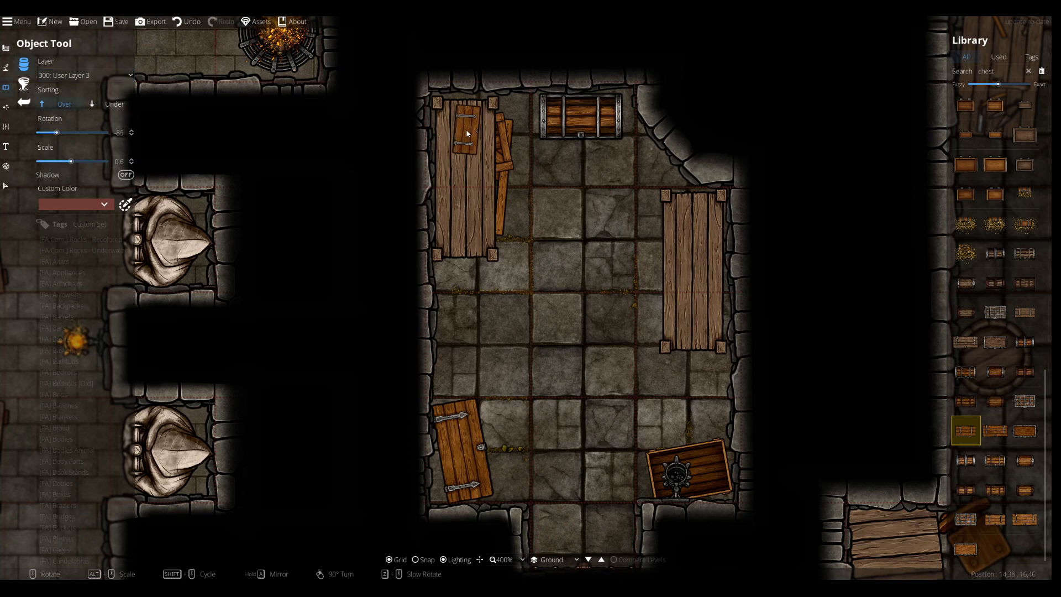
click(83, 75)
click(71, 194)
click(466, 132)
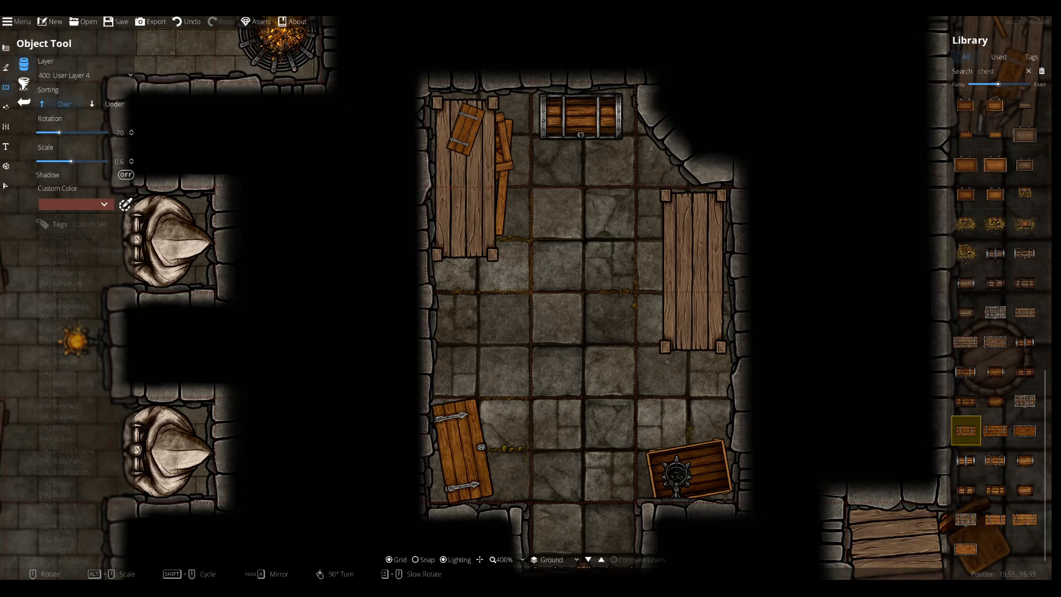
click(996, 223)
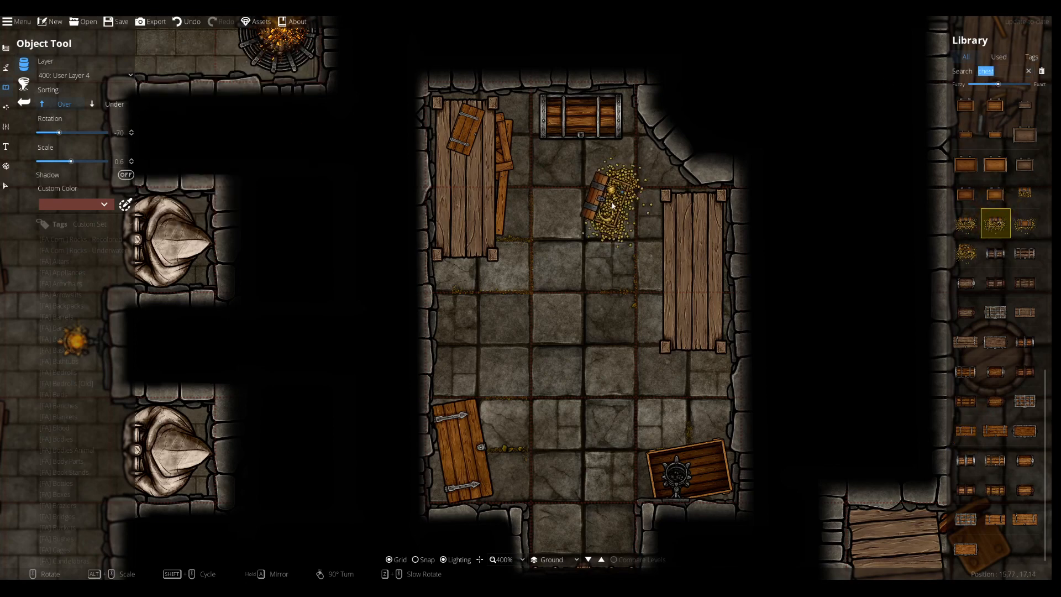
scroll(613, 204, up, 3)
click(965, 252)
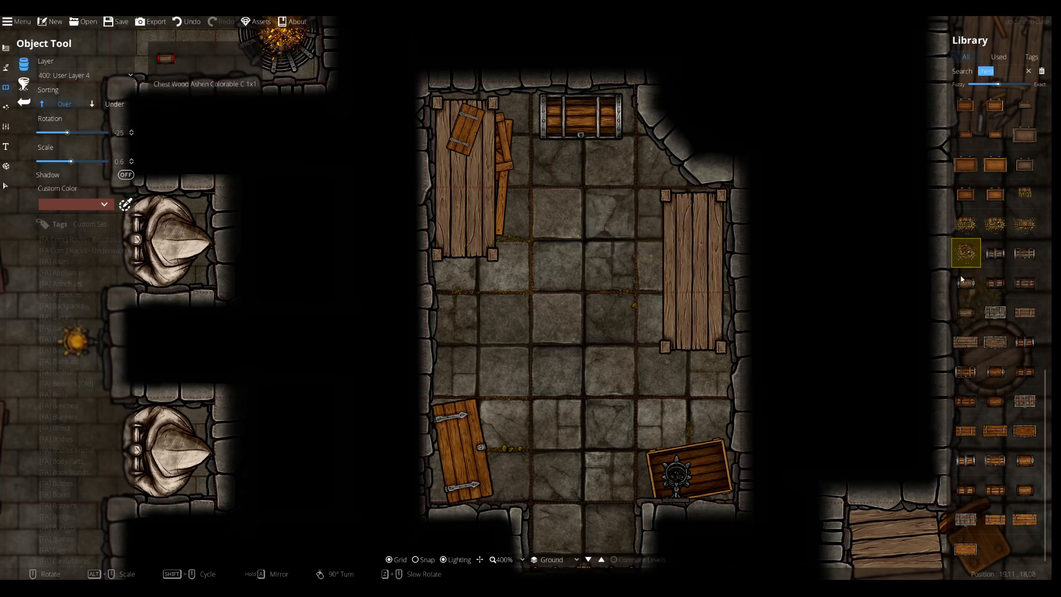
Search the library for "sack" and place a flat white and a flat yellowed sack along the storage room's left wall, rotated 80 and scaled to 0.8
drag(991, 71, 867, 70)
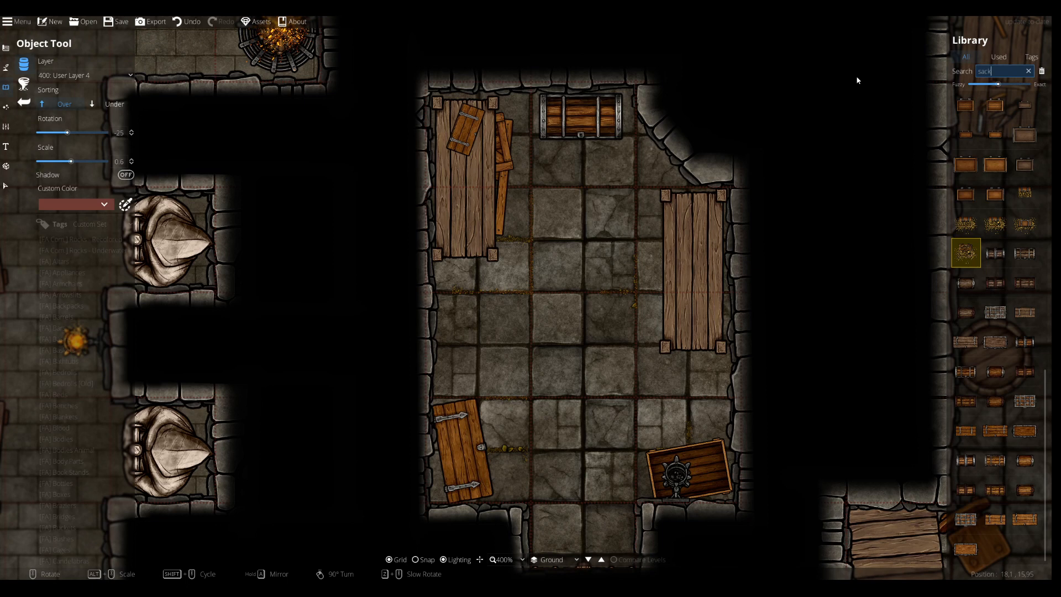
click(995, 193)
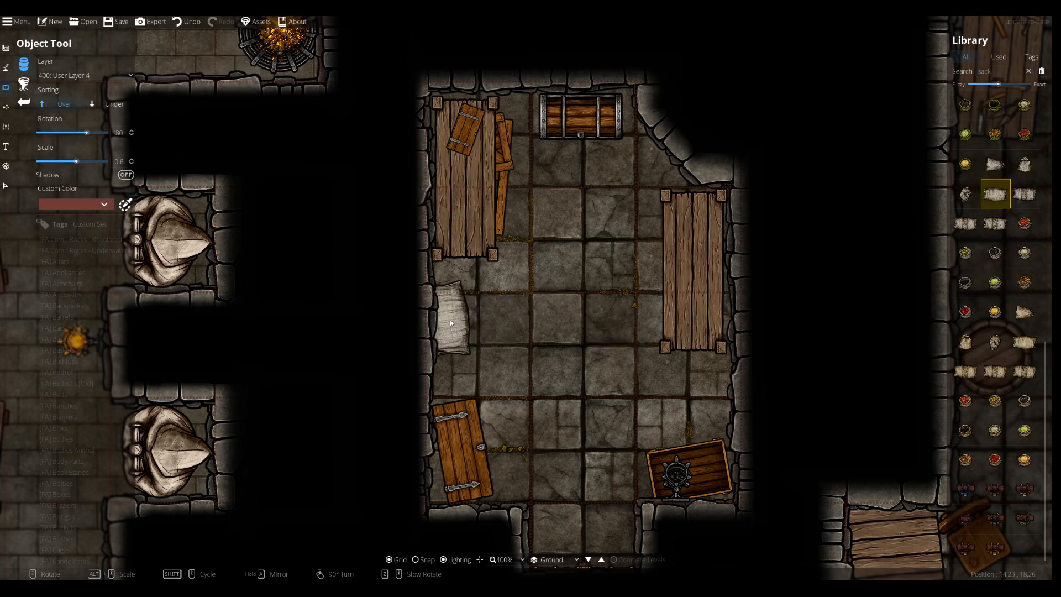
scroll(450, 319, up, 1)
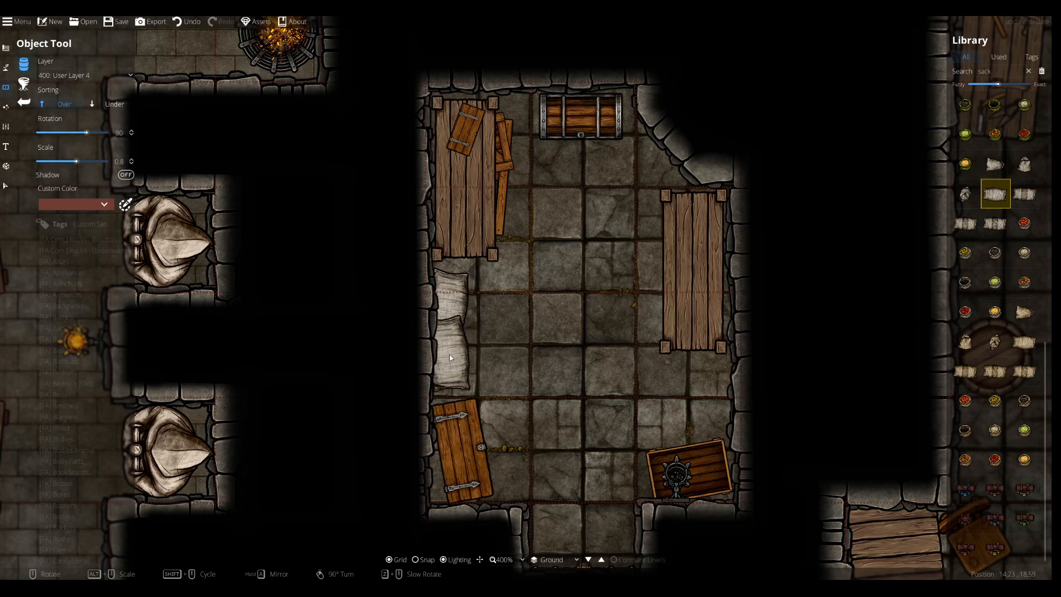
click(1026, 341)
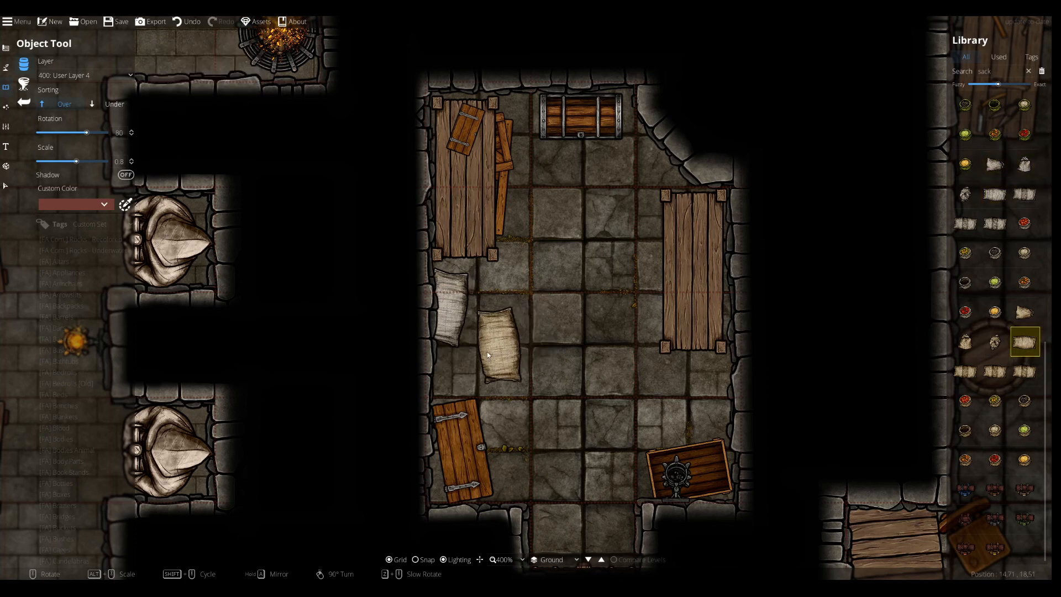
click(450, 342)
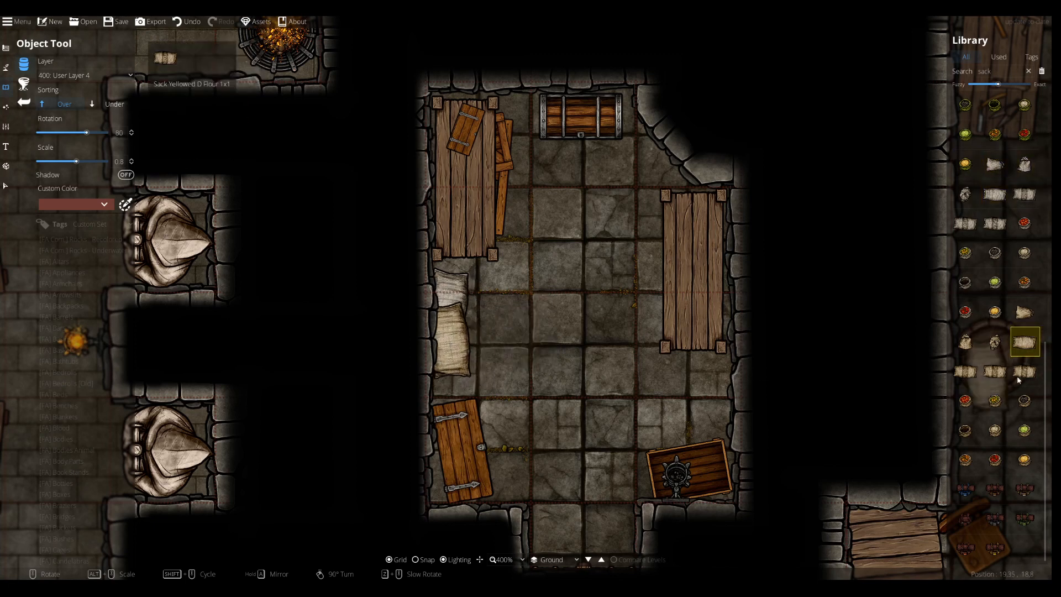
Place a tied yellowed sack at 0.8 scale over the inner edge of the two flat sacks
click(995, 341)
scroll(498, 317, down, 3)
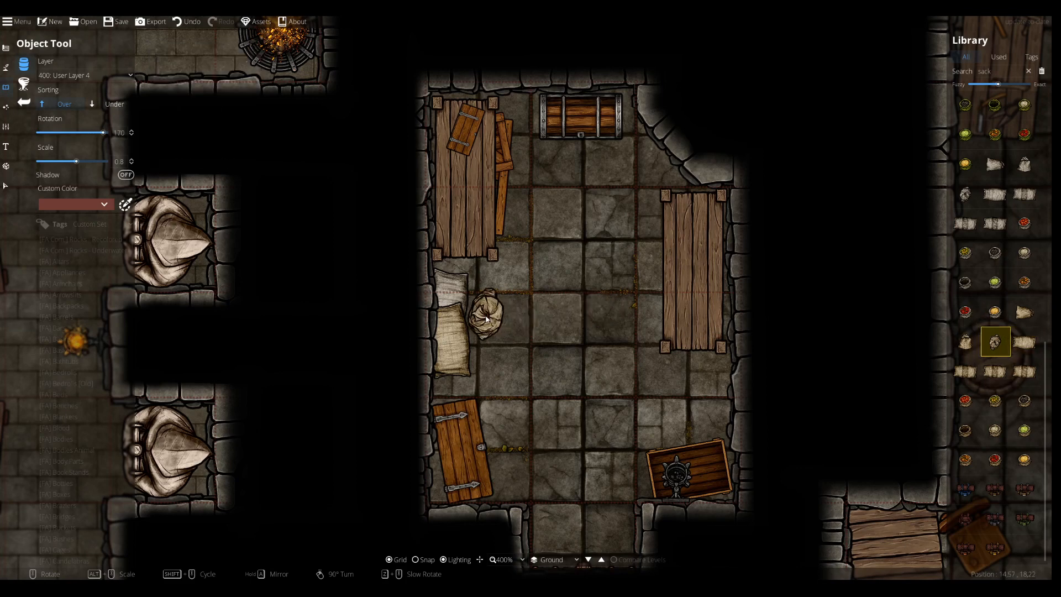
scroll(479, 317, down, 1)
click(477, 314)
Place an open white sack with dark contents just below the tied sack, rotated -25 and scaled to 0.8
click(966, 430)
scroll(478, 352, up, 2)
scroll(478, 352, up, 1)
shift+scroll(542, 362, down, 4)
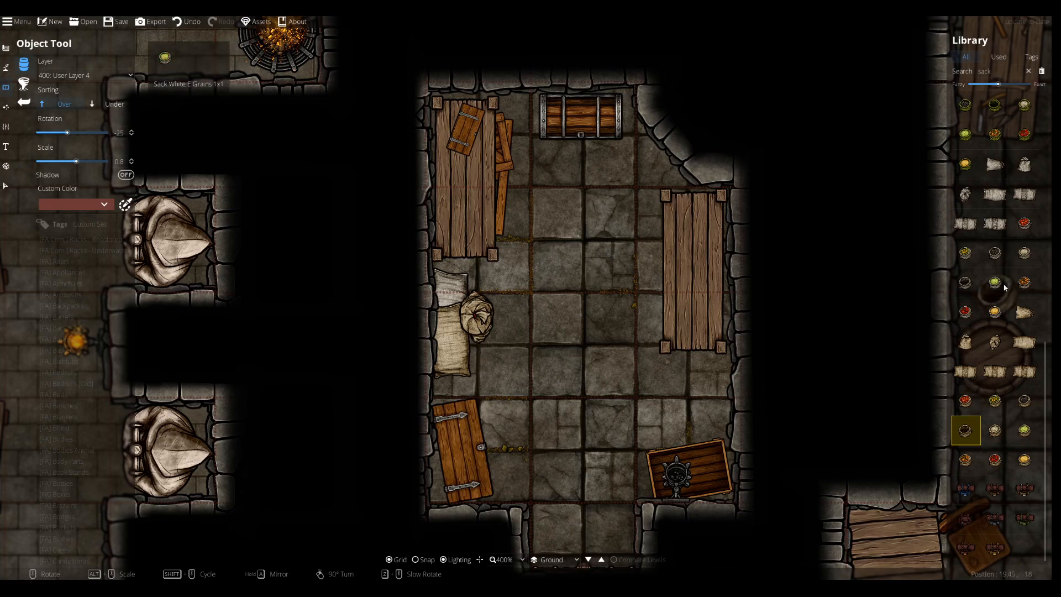
click(471, 349)
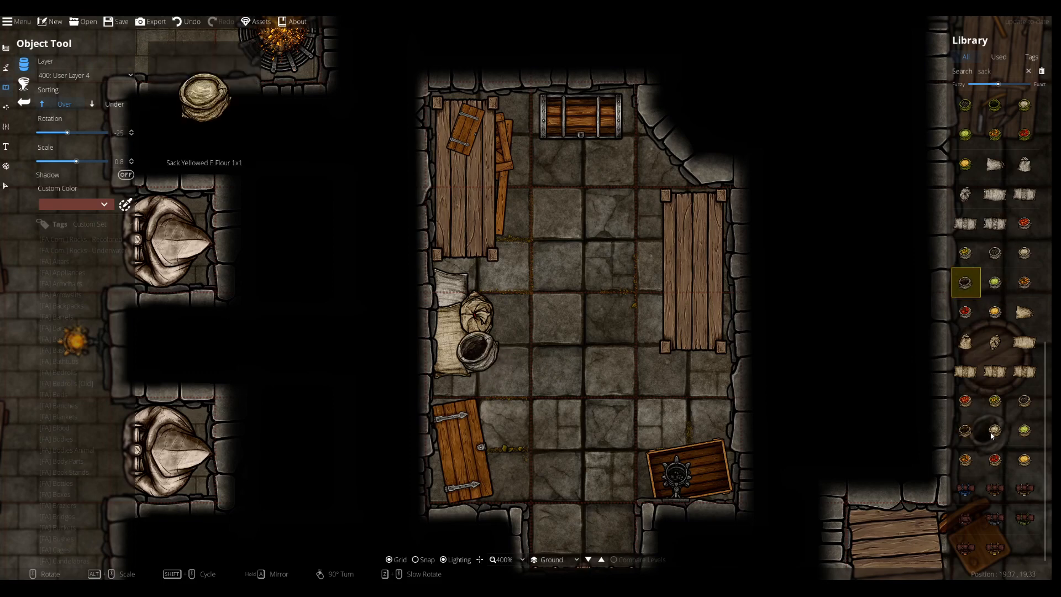
Look through the remaining sack objects and the tagged sets from Cliff Tiles to Kitchen Accessories, Gems and Hay Bedding for more props
click(966, 489)
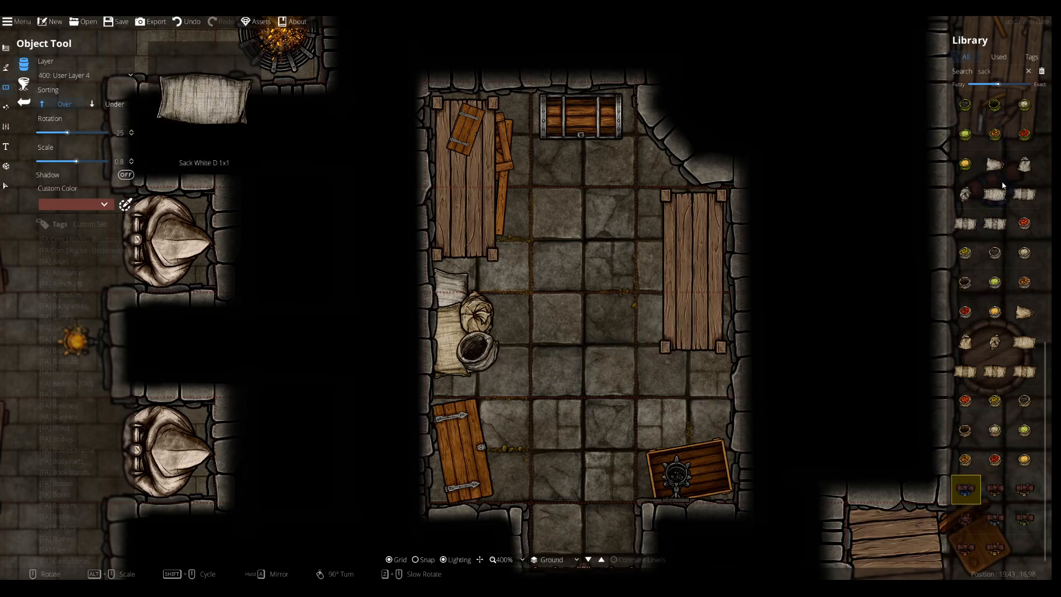
scroll(1012, 181, up, 10)
scroll(1012, 182, down, 3)
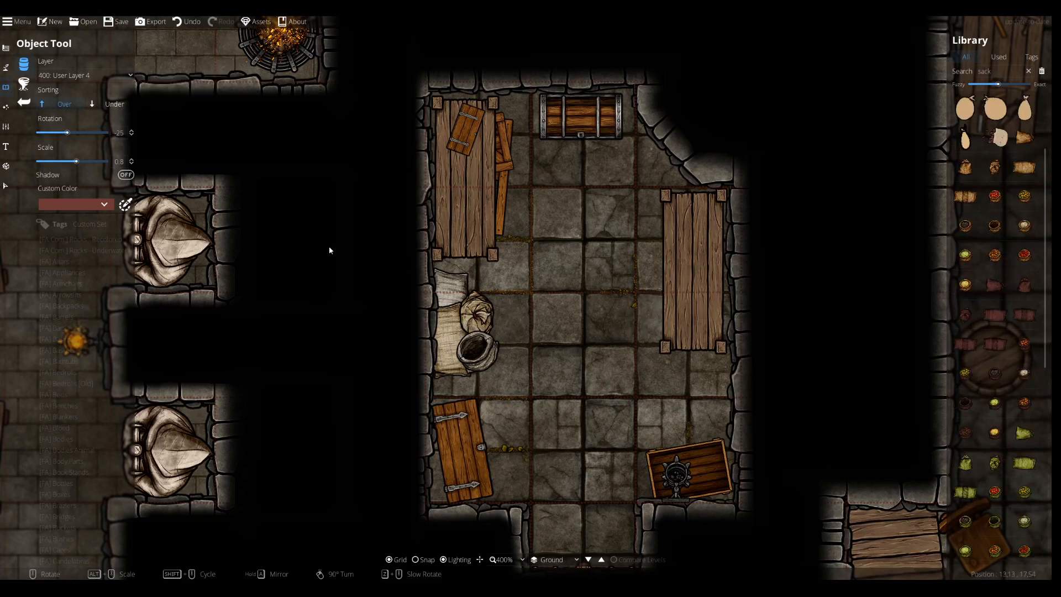
click(68, 317)
scroll(78, 398, down, 5)
click(83, 464)
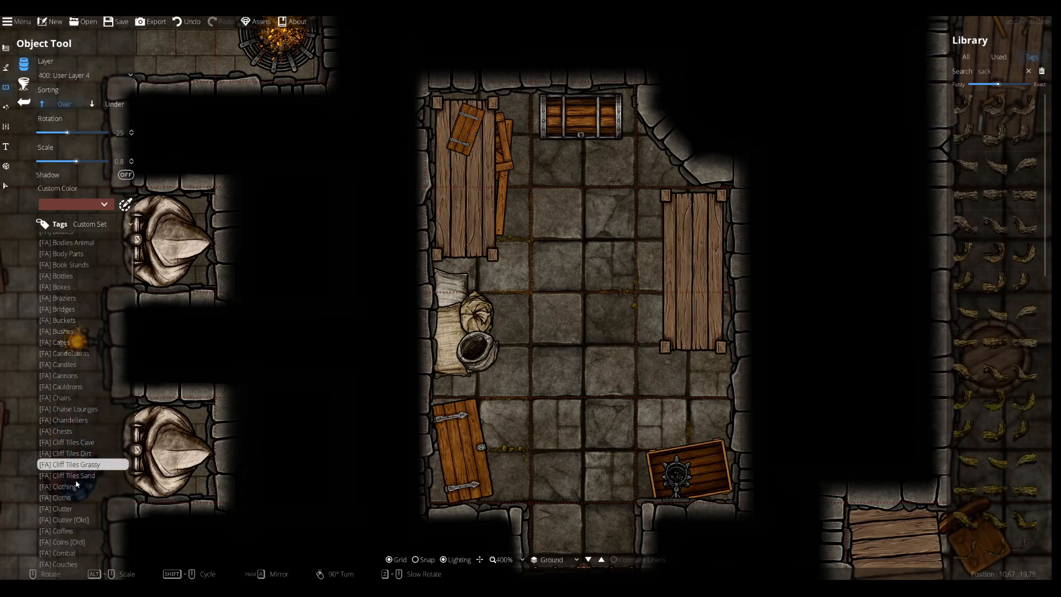
scroll(76, 484, down, 5)
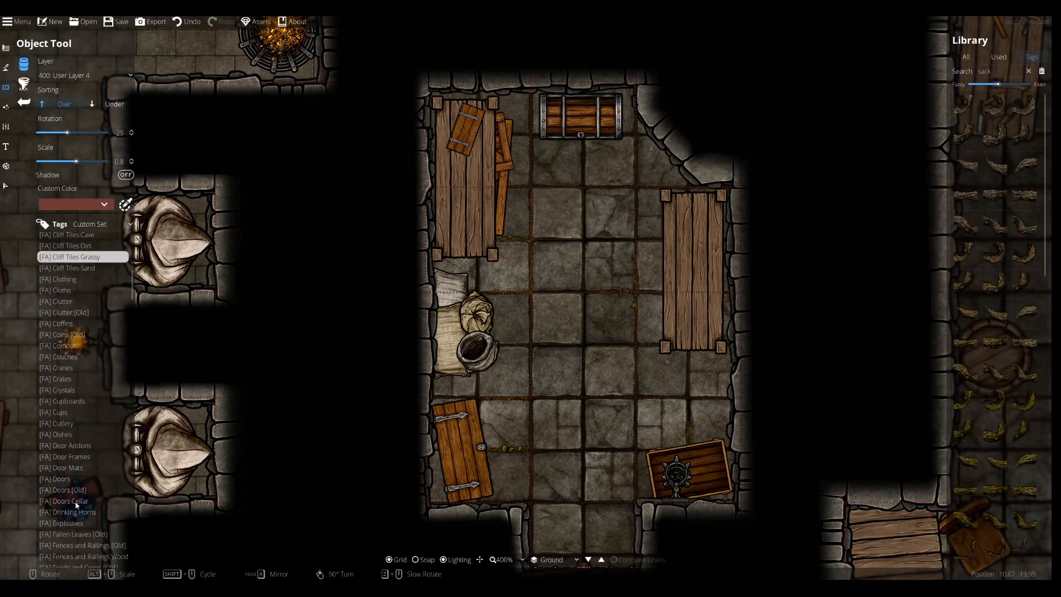
click(61, 368)
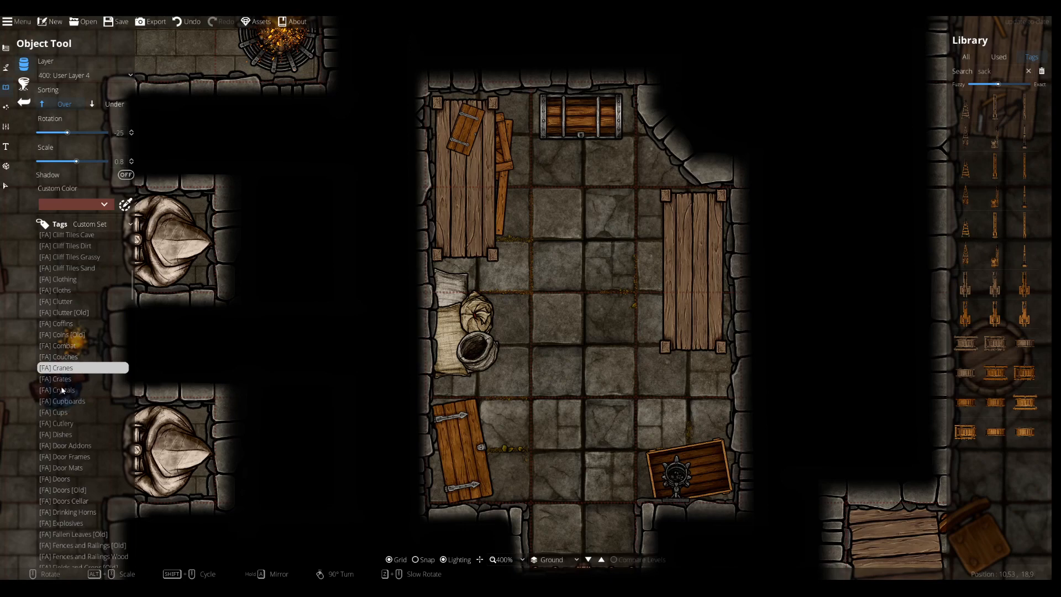
click(70, 468)
scroll(64, 481, down, 2)
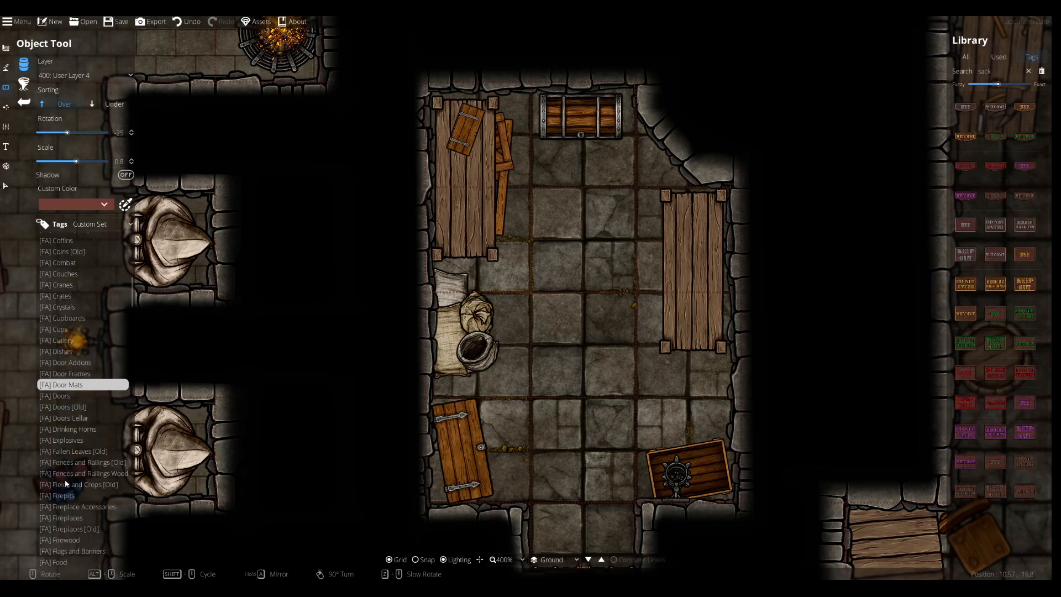
scroll(71, 466, down, 5)
click(71, 465)
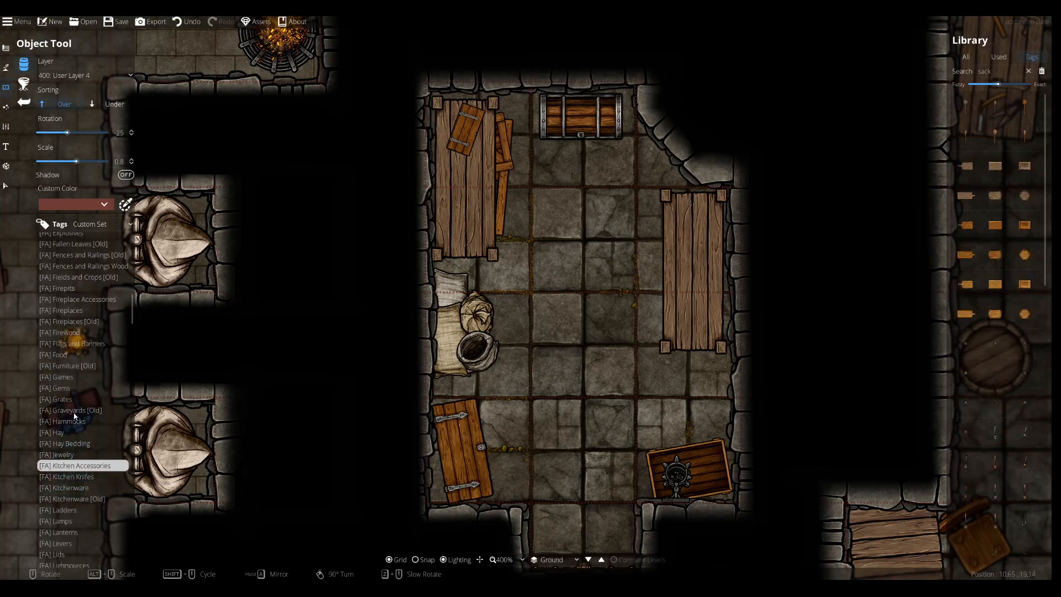
click(62, 388)
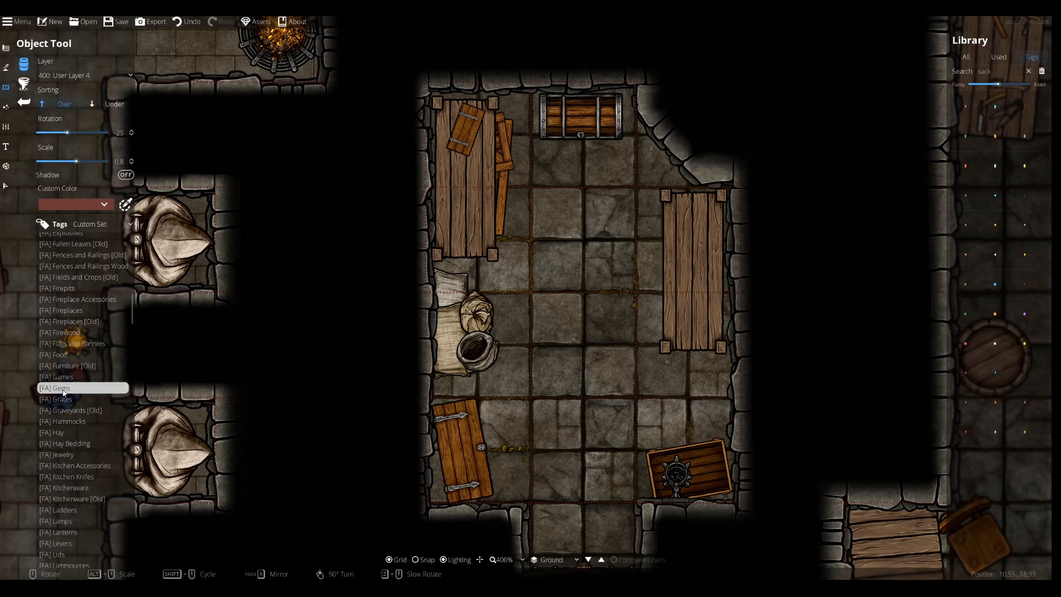
click(63, 443)
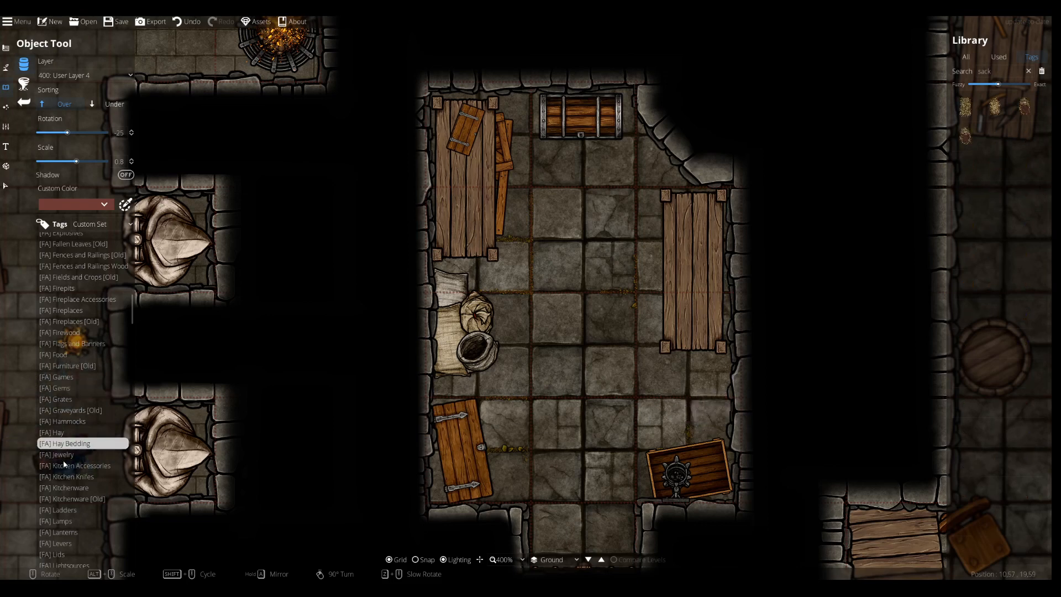
Examine the Modular Catacombs, Misc, Mine Carts, Mine Tracks and Lids tagged sets for suitable storage objects
scroll(63, 467, down, 2)
scroll(64, 467, down, 4)
click(71, 439)
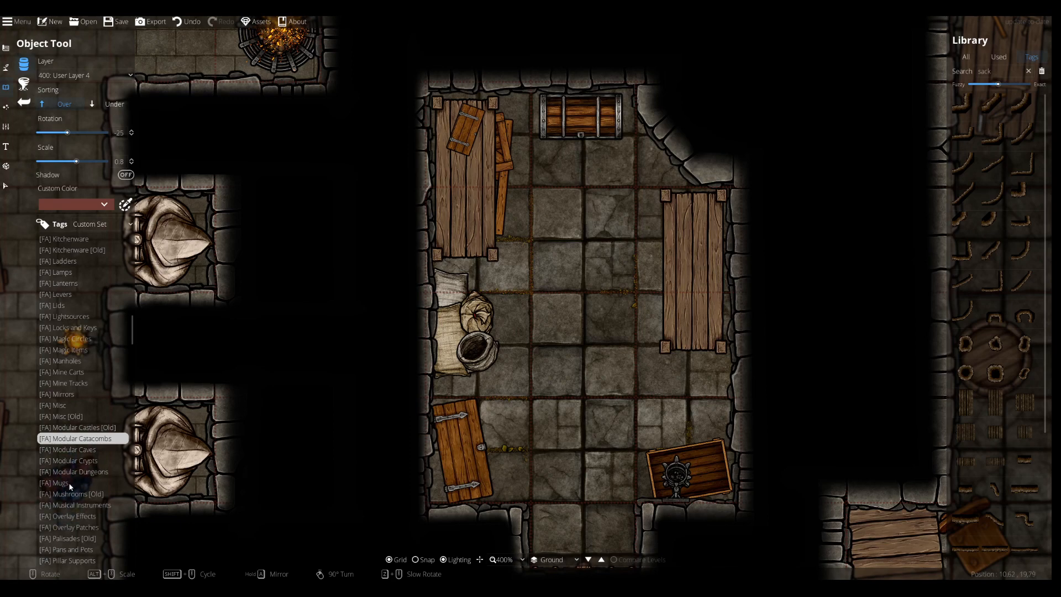
click(67, 493)
click(67, 450)
click(61, 405)
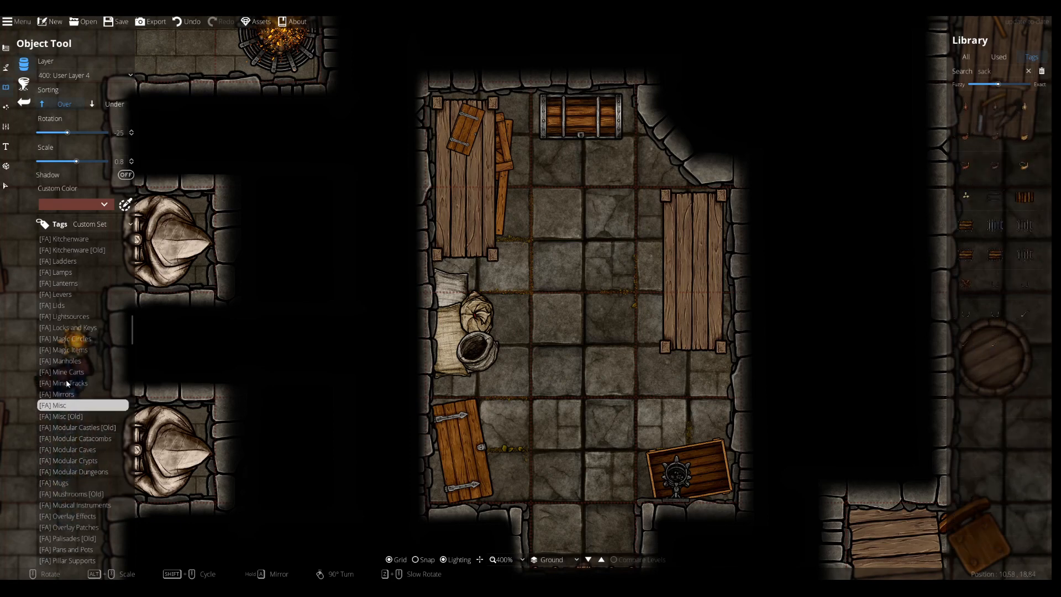
click(64, 383)
click(62, 351)
click(62, 362)
click(66, 396)
click(64, 383)
click(64, 372)
scroll(995, 368, down, 20)
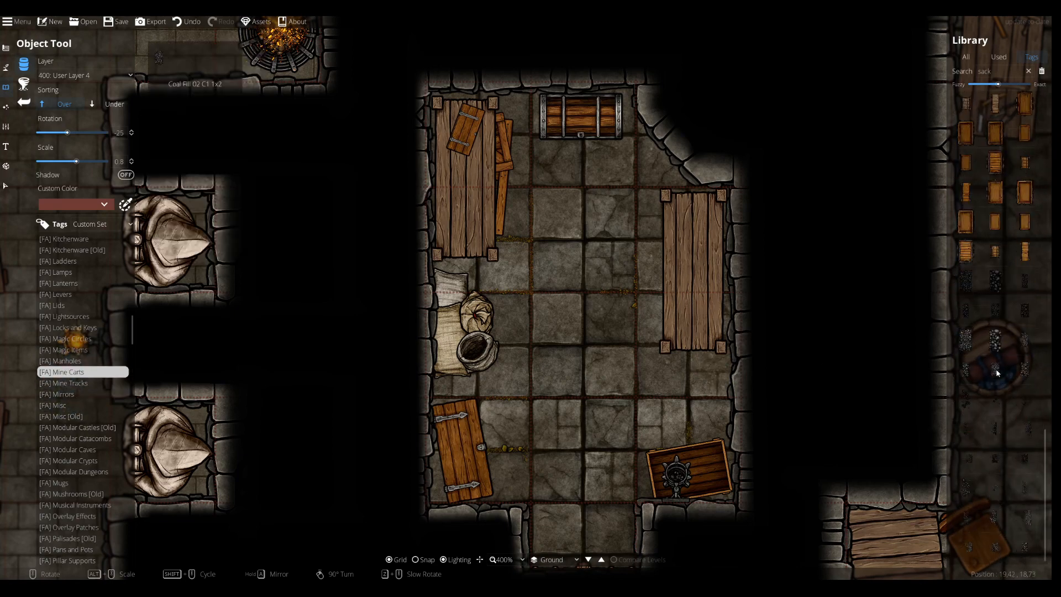
click(64, 383)
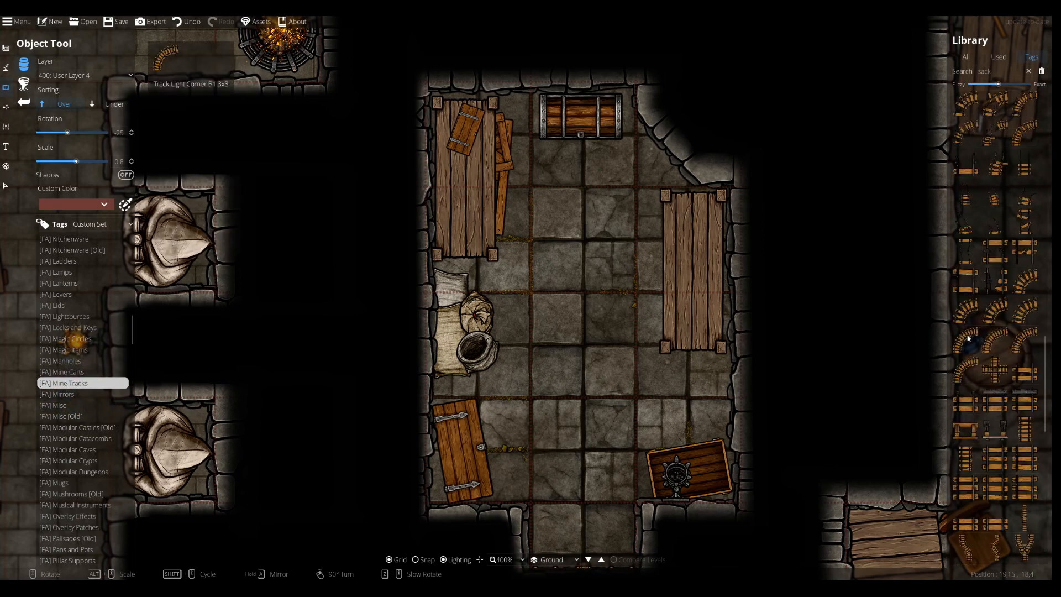
click(62, 394)
click(65, 406)
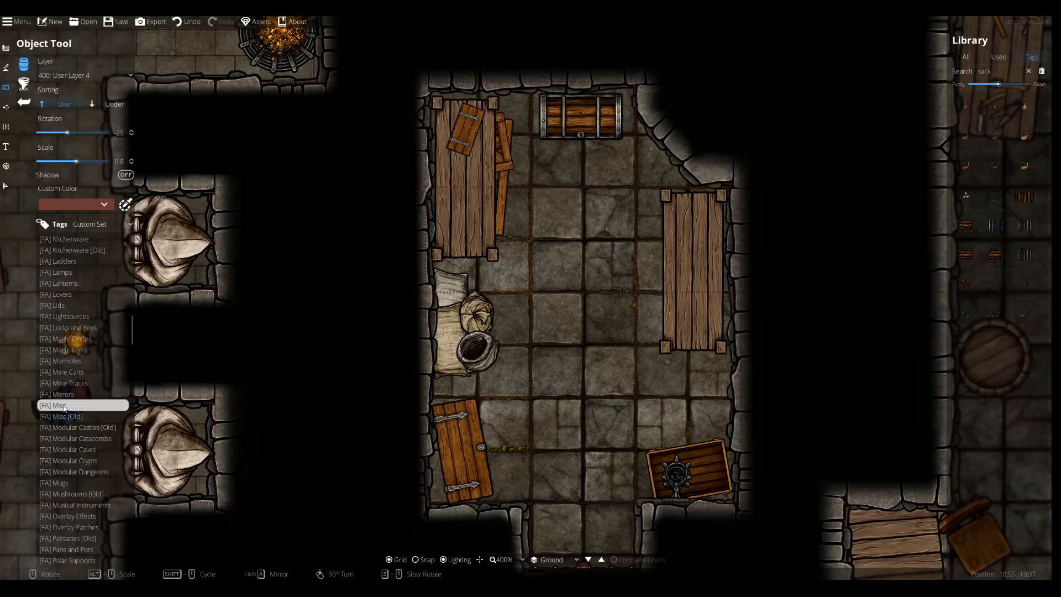
click(73, 328)
click(72, 306)
Try another library search term and look through the tagged sets from Mine Tracks and Misc to Pillar Walls and Rugs Modular
drag(1005, 72, 627, 89)
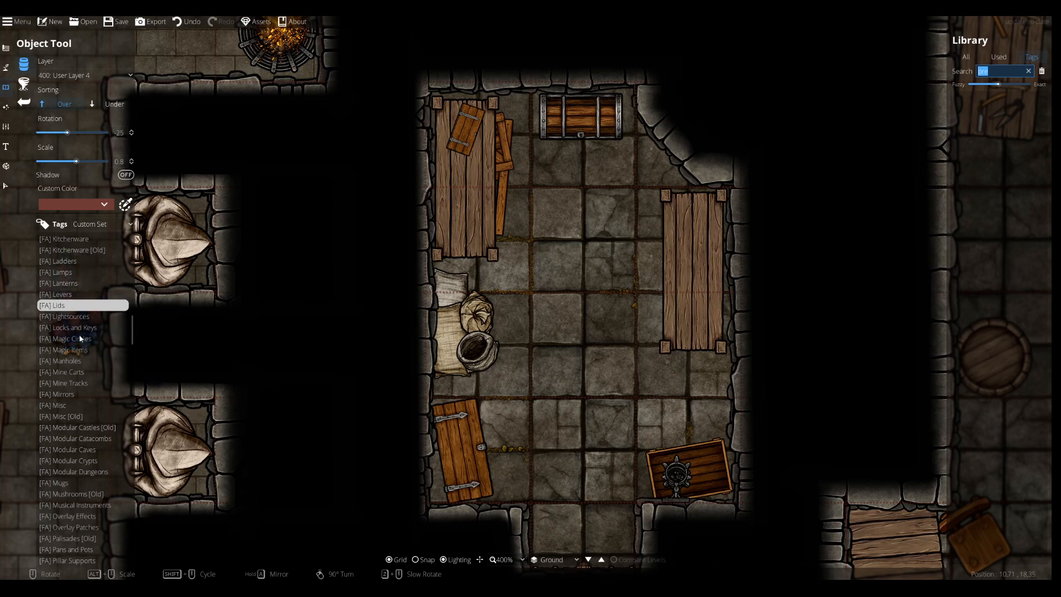
click(73, 385)
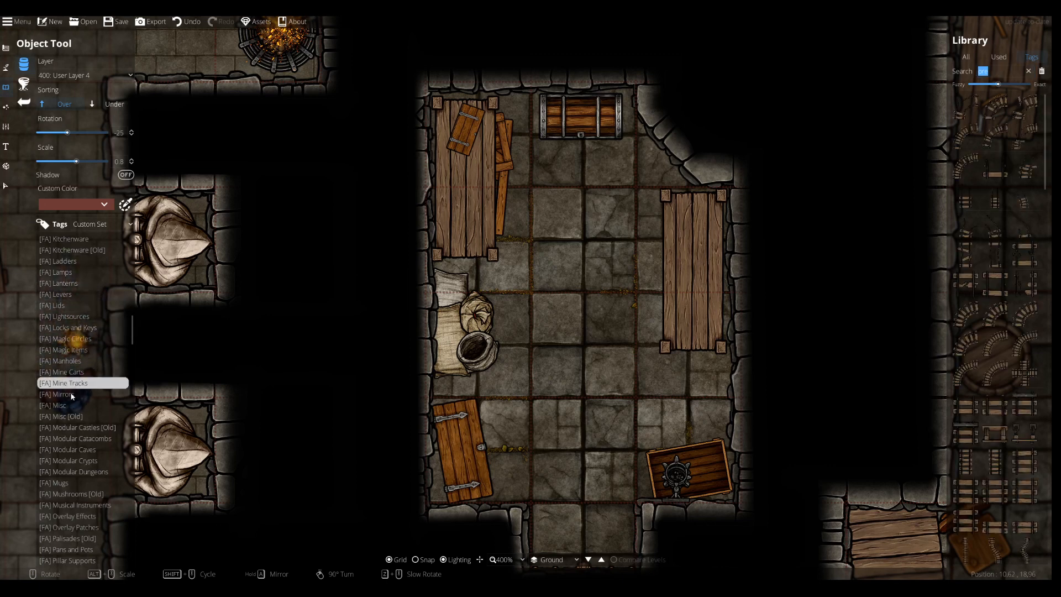
click(70, 406)
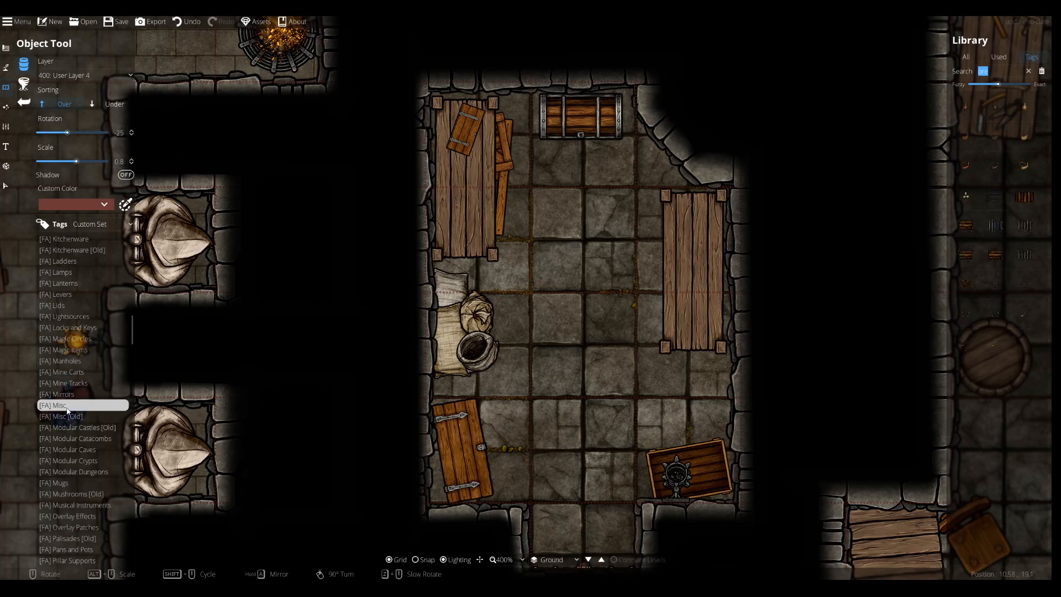
click(73, 440)
click(71, 451)
scroll(68, 455, down, 2)
click(68, 451)
click(72, 490)
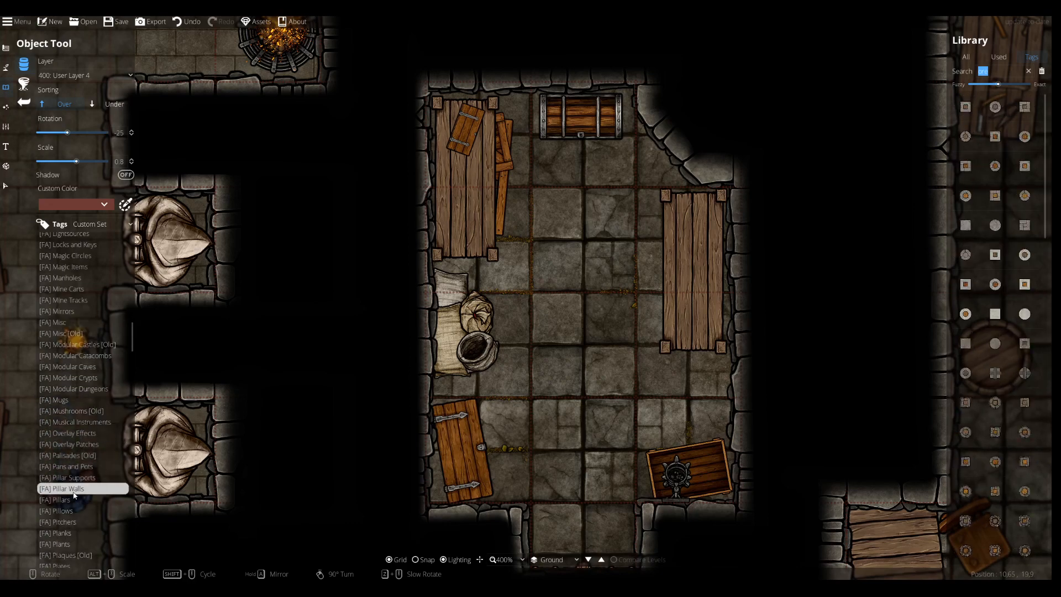
scroll(70, 475, down, 5)
click(67, 458)
scroll(65, 452, down, 4)
click(66, 449)
Search the library for "coal" and for "sack", with the matching made fuzzier
text(coal)
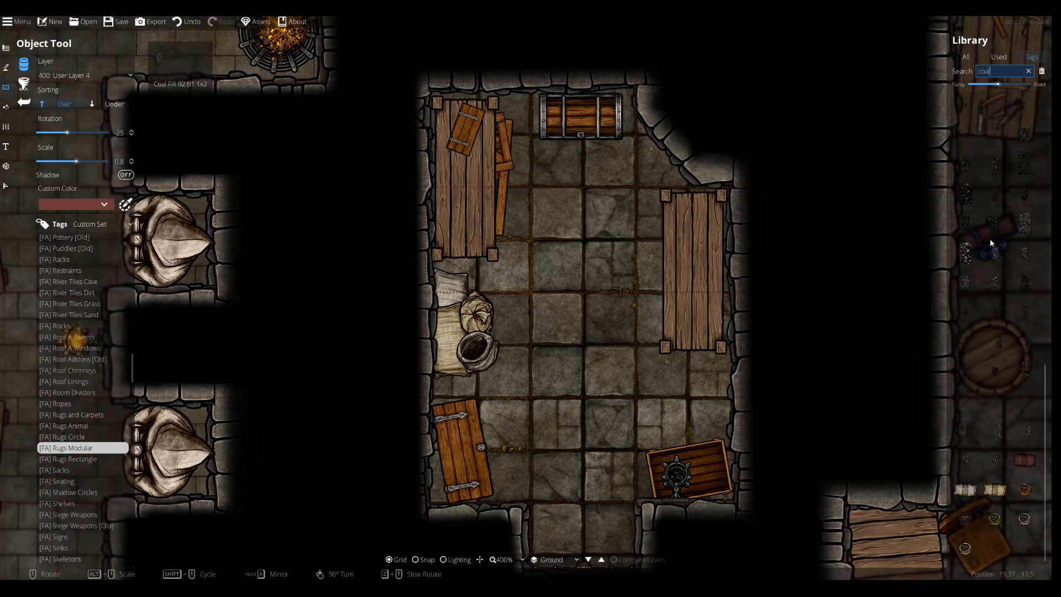
double_click(985, 72)
text(sack)
drag(998, 84, 982, 84)
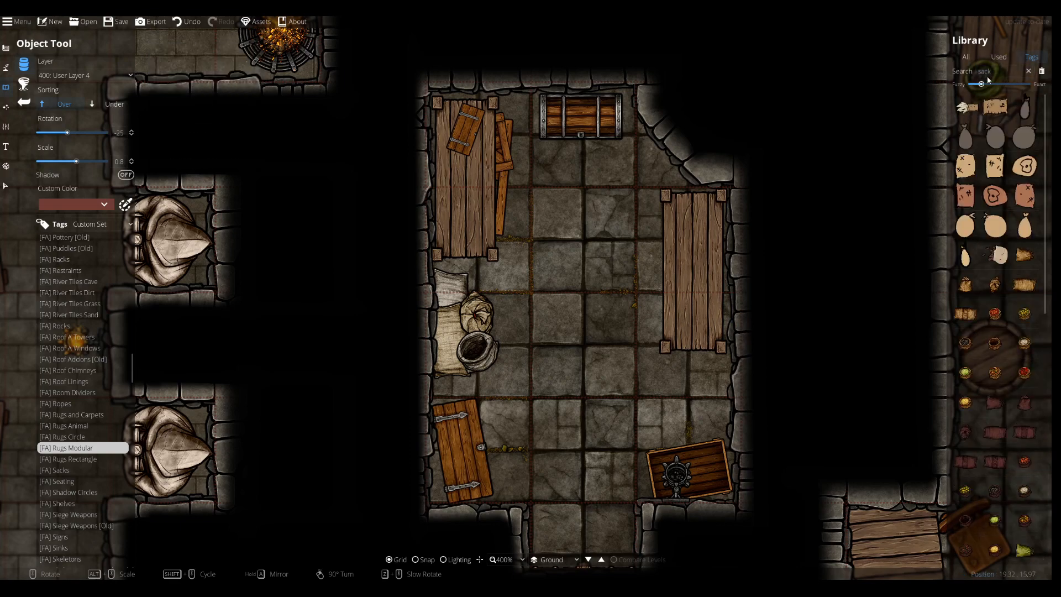
Check the tagged sets around Rocks and Plates and search the library for "ruby" and "gem"
click(62, 327)
scroll(62, 335, up, 3)
click(70, 278)
double_click(986, 72)
text(ruby)
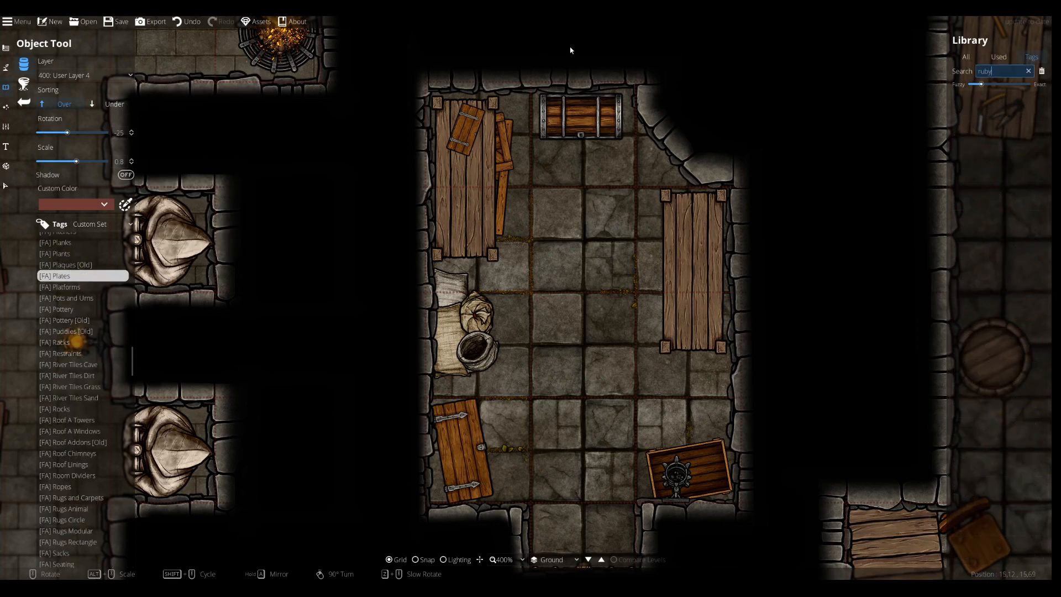
text(gem)
Go back through the tagged sets to Gems and examine its objects
scroll(65, 287, up, 9)
click(66, 267)
scroll(65, 271, up, 3)
click(60, 248)
scroll(62, 262, up, 2)
click(65, 263)
scroll(68, 276, up, 3)
click(68, 311)
scroll(69, 332, up, 2)
click(67, 272)
click(56, 471)
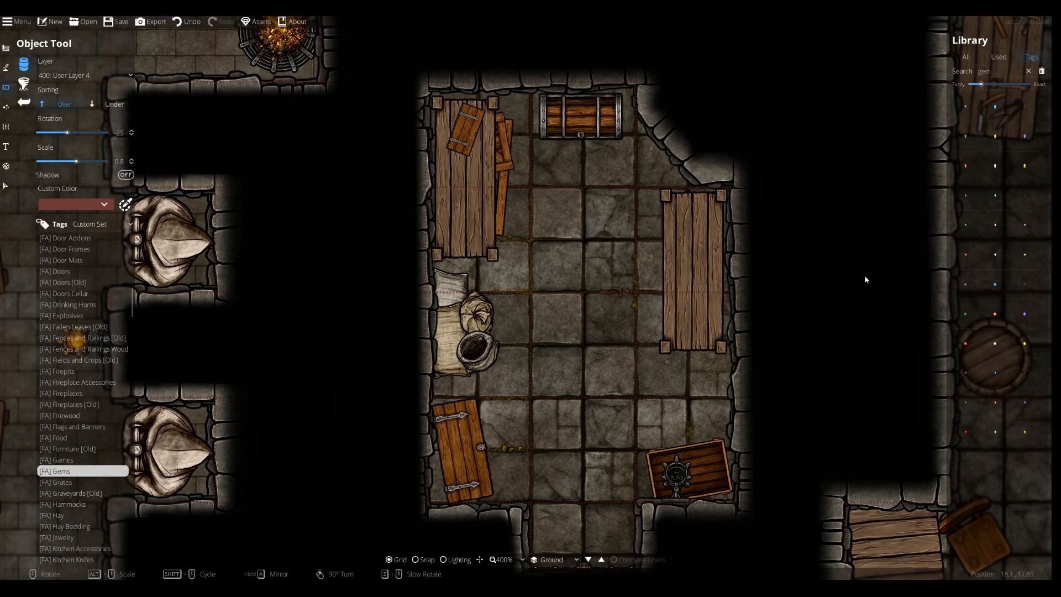
Search the library for "gold" and choose a scattered gold coin pile, rotated -10
drag(1017, 74, 772, 95)
text(gold)
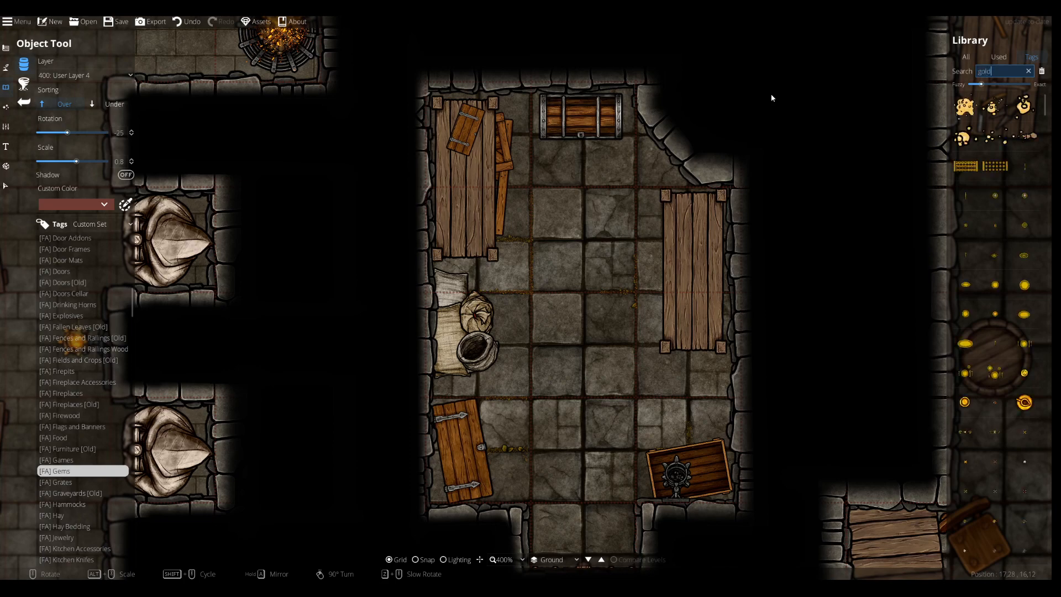
scroll(1006, 267, down, 5)
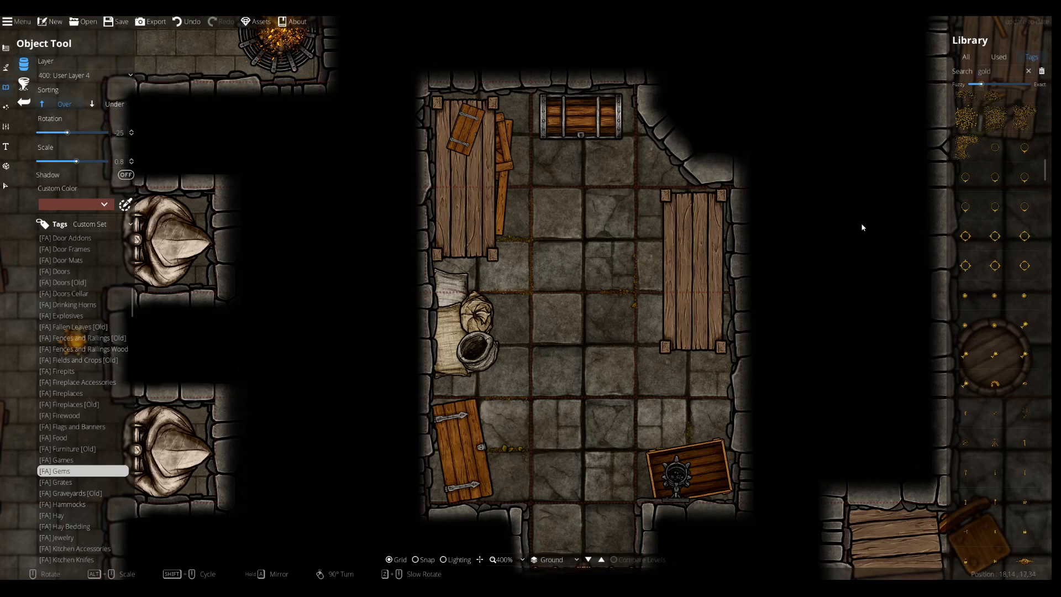
click(966, 117)
scroll(631, 386, up, 5)
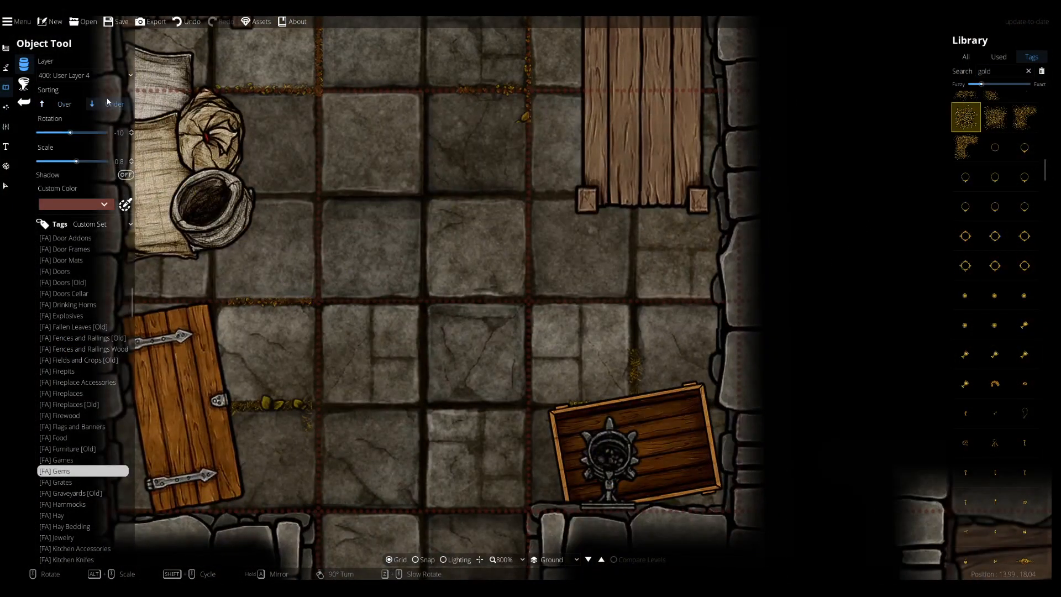
Scatter gold coins at scale 0.6 and rotation 5 inside the open crate holding the metal brazier
key(Escape)
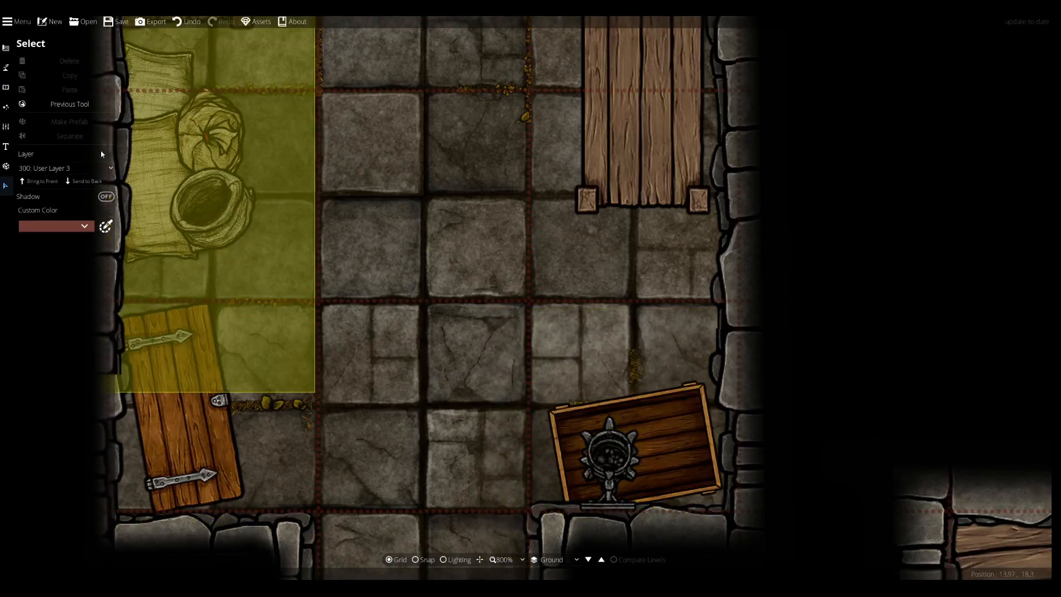
click(6, 87)
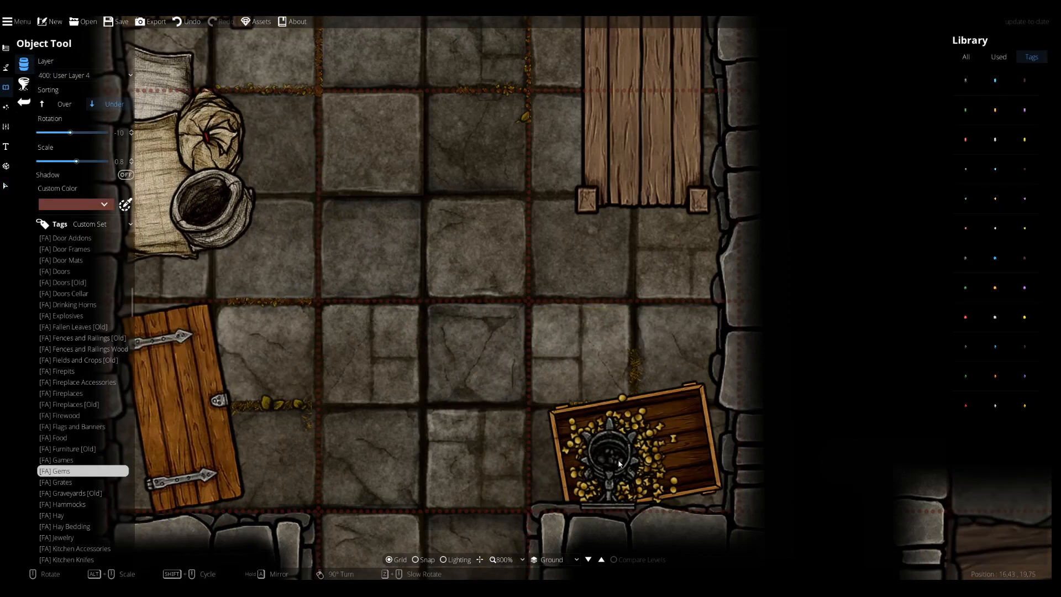
alt+scroll(603, 474, down, 2)
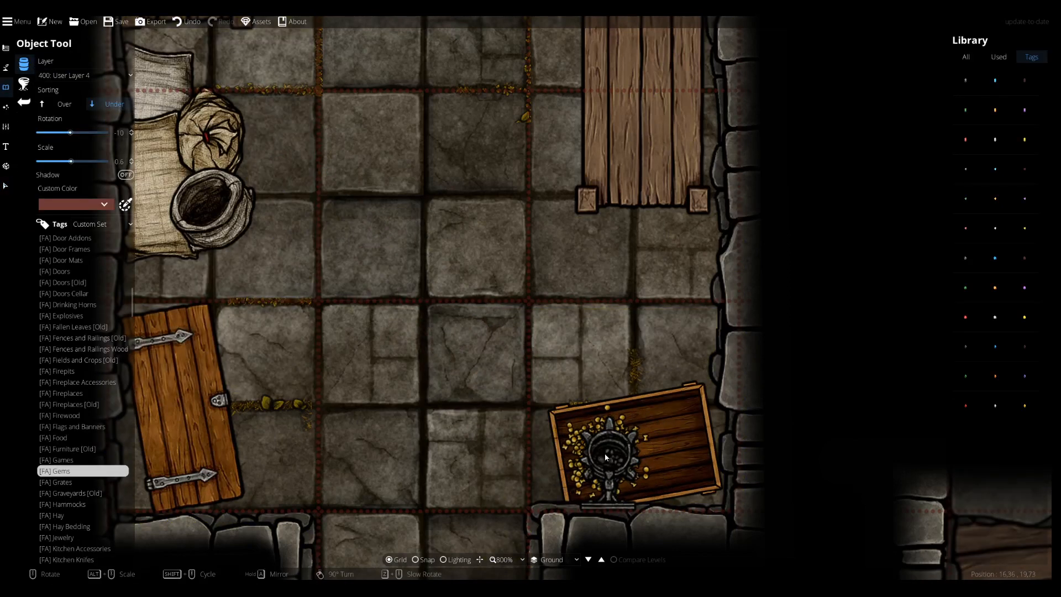
scroll(668, 448, up, 3)
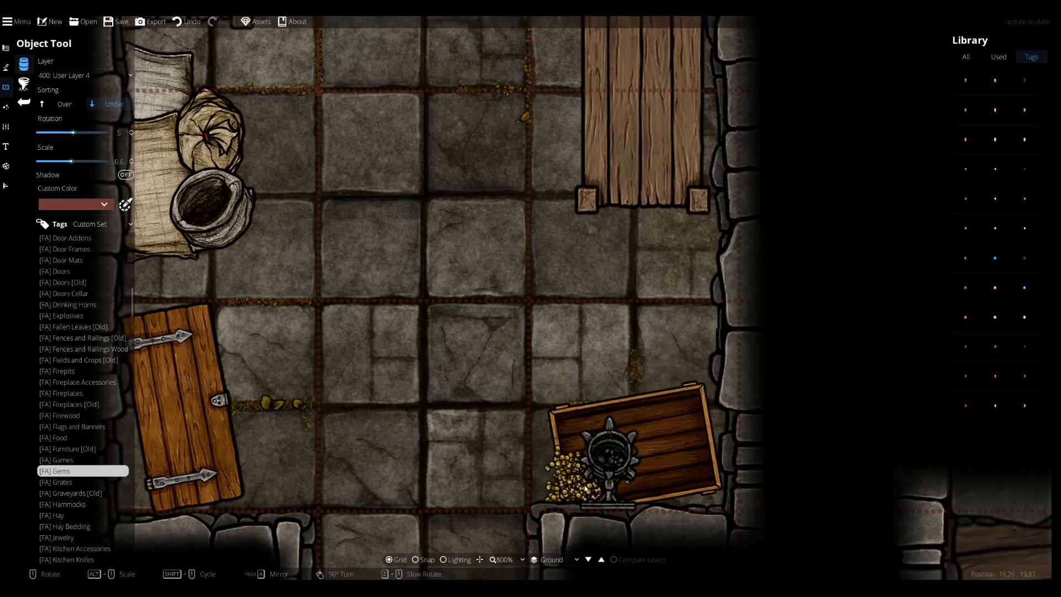
click(599, 446)
Fill the rest of the crate with other gold coin piles from the full library, varying their shape and rotation at scale 0.6
click(966, 56)
click(966, 294)
shift+scroll(657, 442, up, 8)
scroll(690, 426, down, 17)
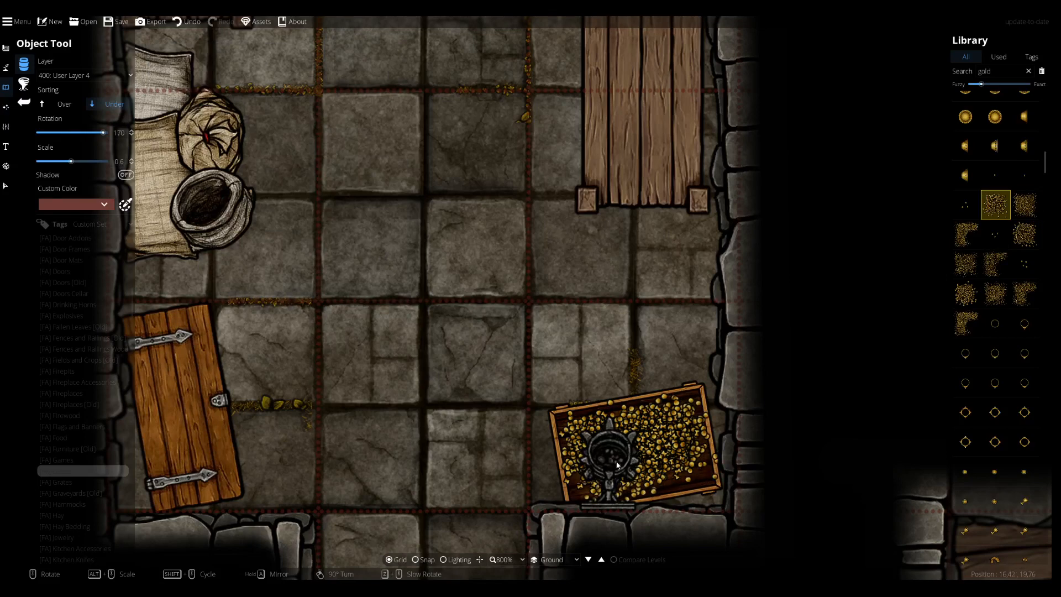
shift+scroll(744, 404, down, 7)
scroll(698, 470, down, 4)
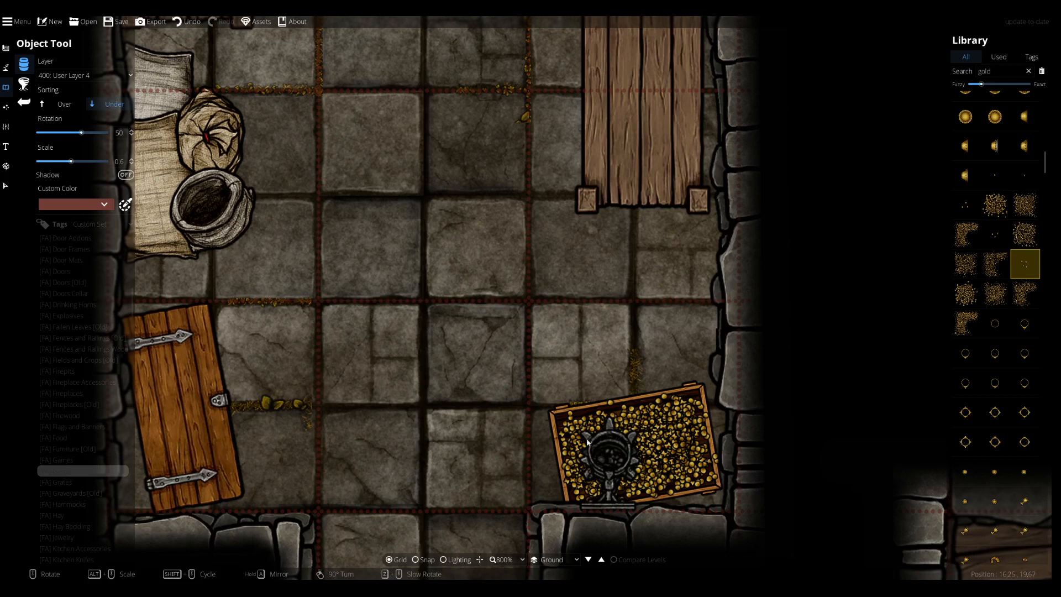
Set the object sorting to Over and try further gold treasure objects for the crate
scroll(683, 434, down, 5)
click(60, 104)
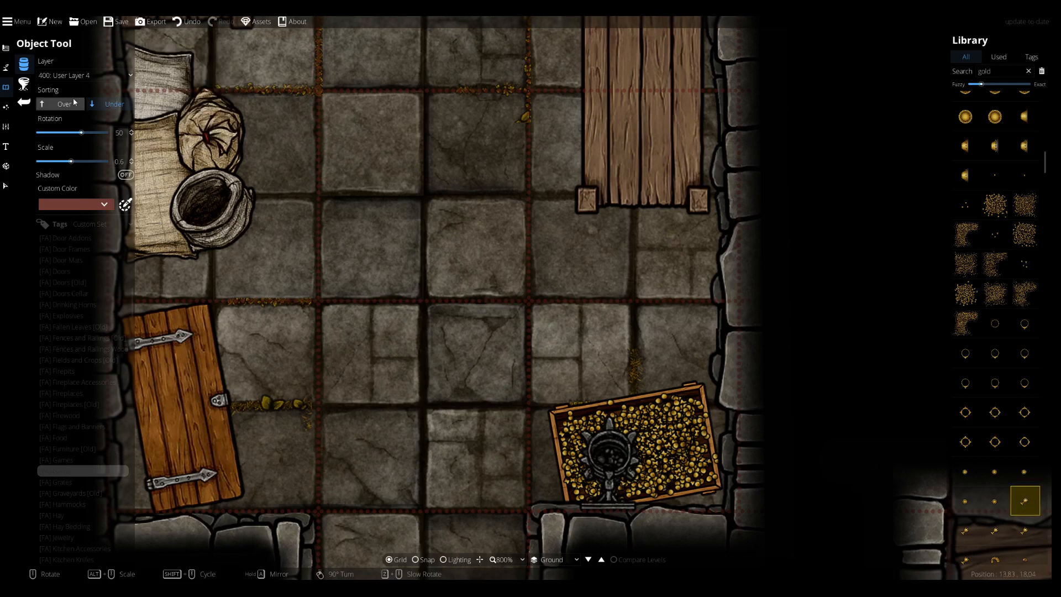
scroll(669, 453, down, 8)
scroll(989, 287, down, 5)
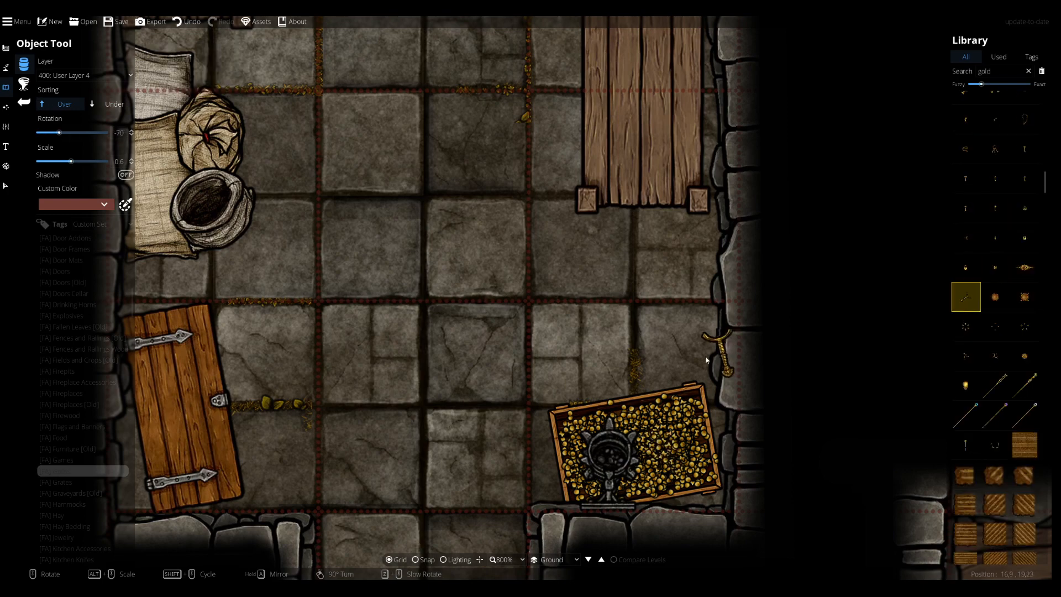
scroll(658, 448, up, 1)
scroll(989, 361, up, 4)
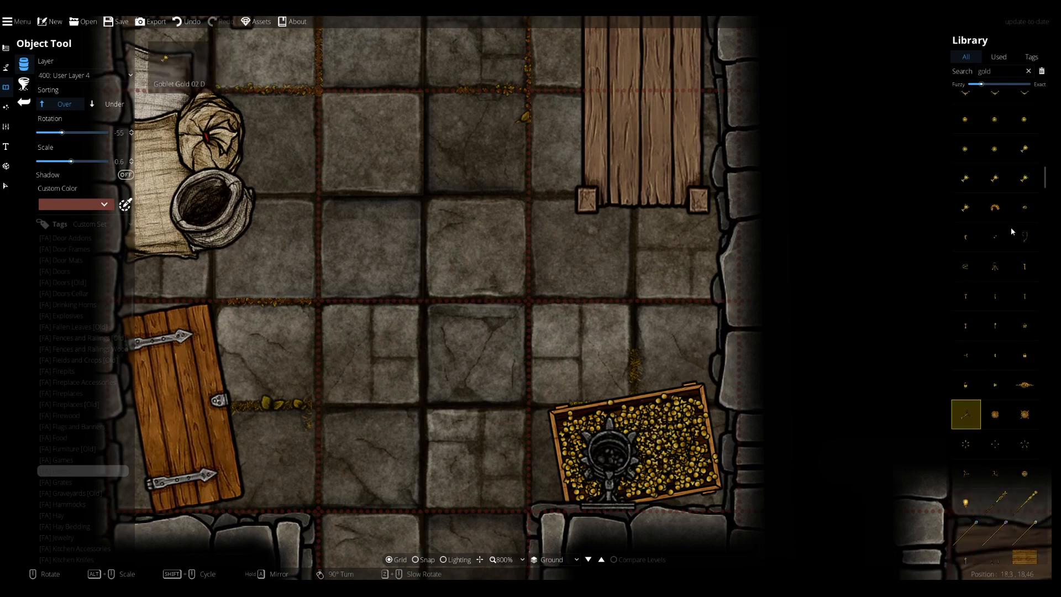
scroll(1001, 260, down, 10)
Search the library for "silver" and place a silver dagger-like piece on the crate's coins
drag(1004, 72, 768, 39)
text(silver)
click(1025, 399)
scroll(675, 442, down, 10)
click(675, 443)
Look through other silver objects in the library for the crate
click(1024, 459)
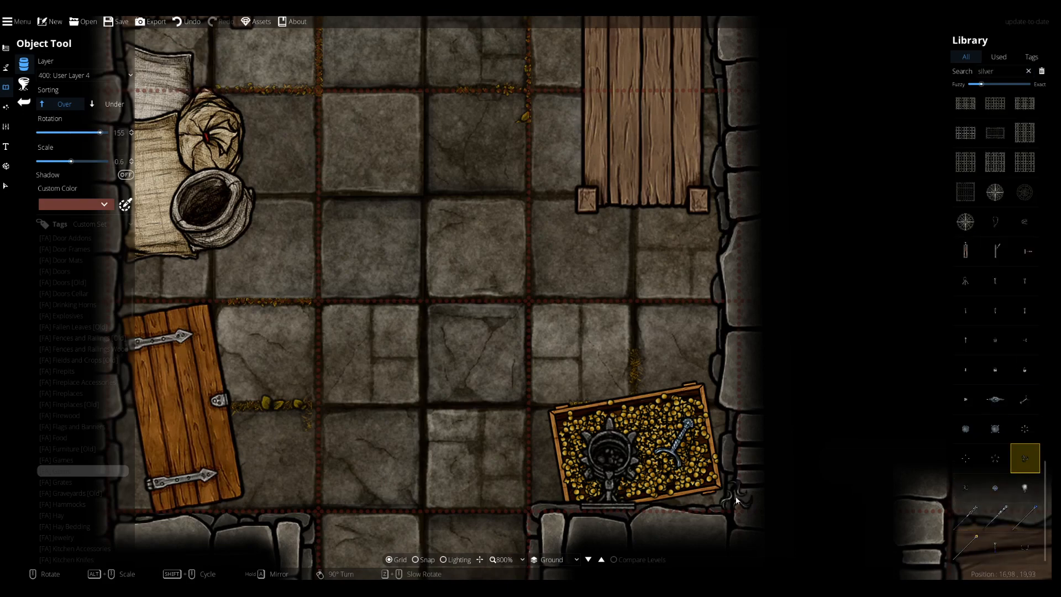
click(965, 369)
click(995, 281)
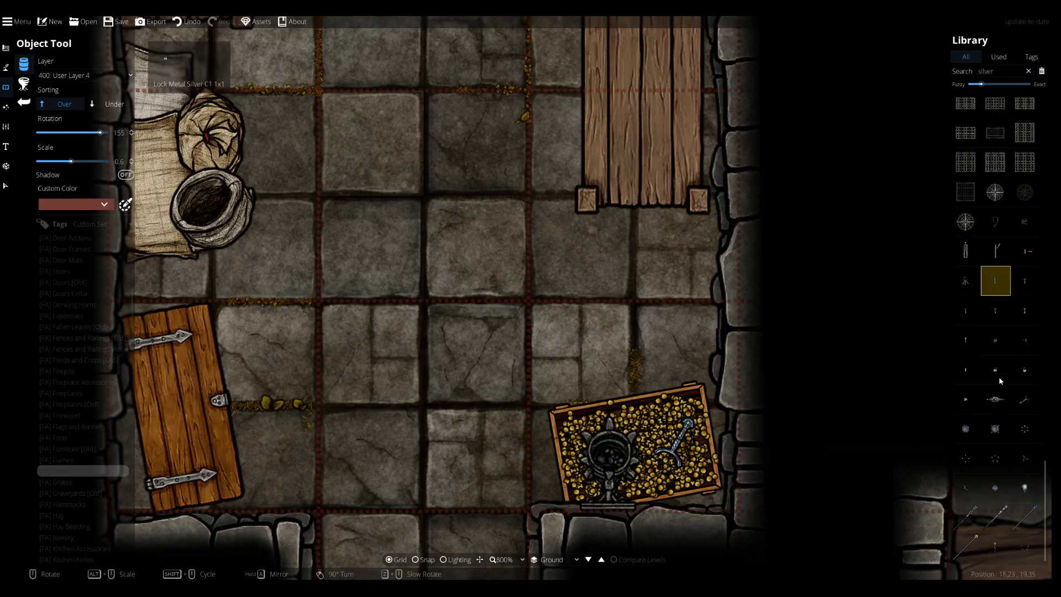
scroll(1001, 382, up, 10)
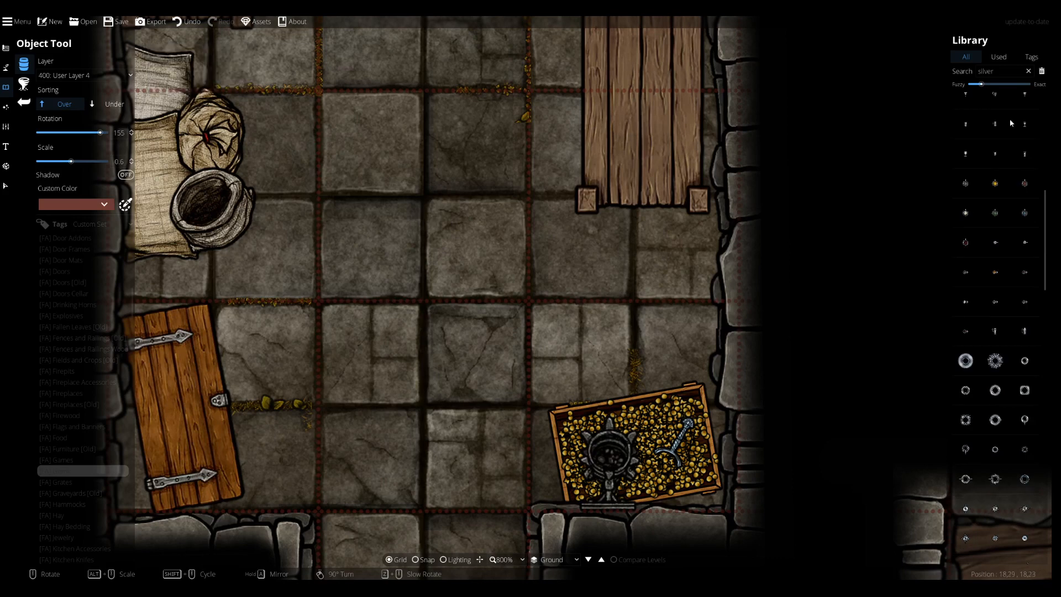
Search the library for "gems" and place a round purple gem and a round blue gem on the crate's coins
drag(1005, 72, 735, 111)
text(gems)
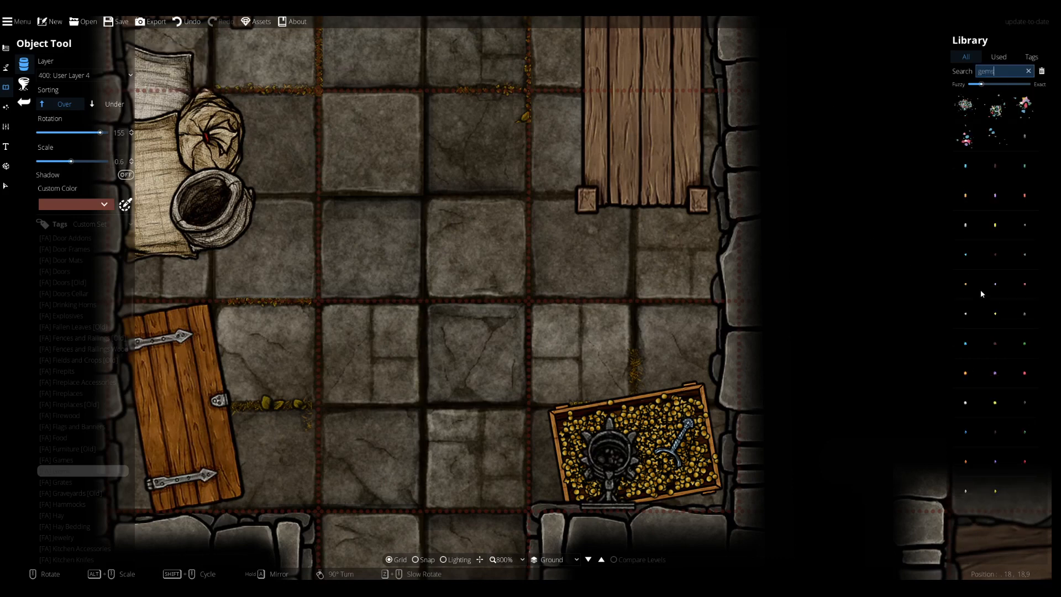
click(995, 373)
scroll(592, 439, down, 3)
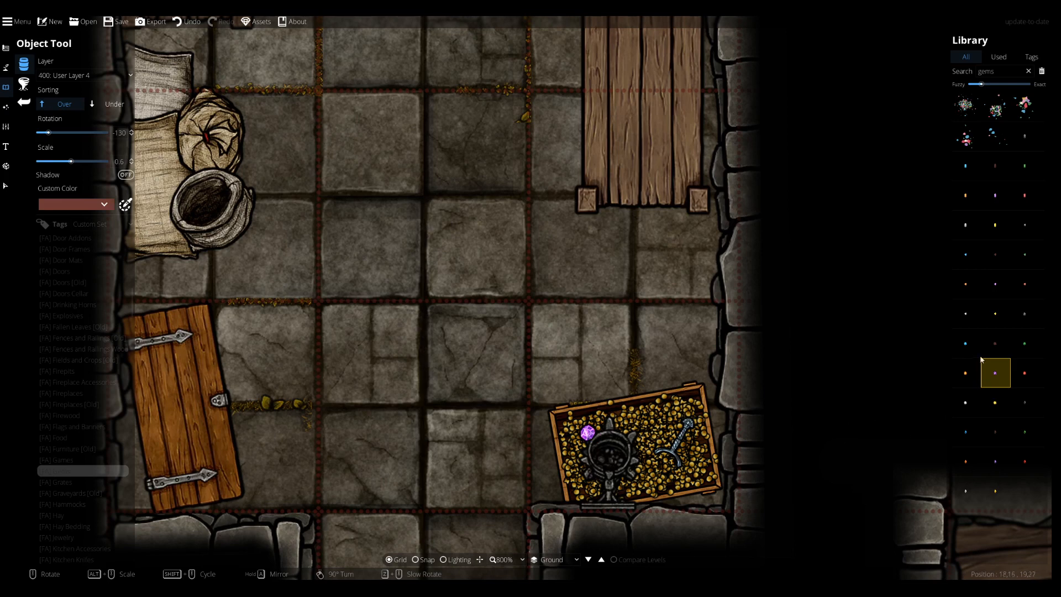
click(966, 343)
click(698, 457)
click(995, 461)
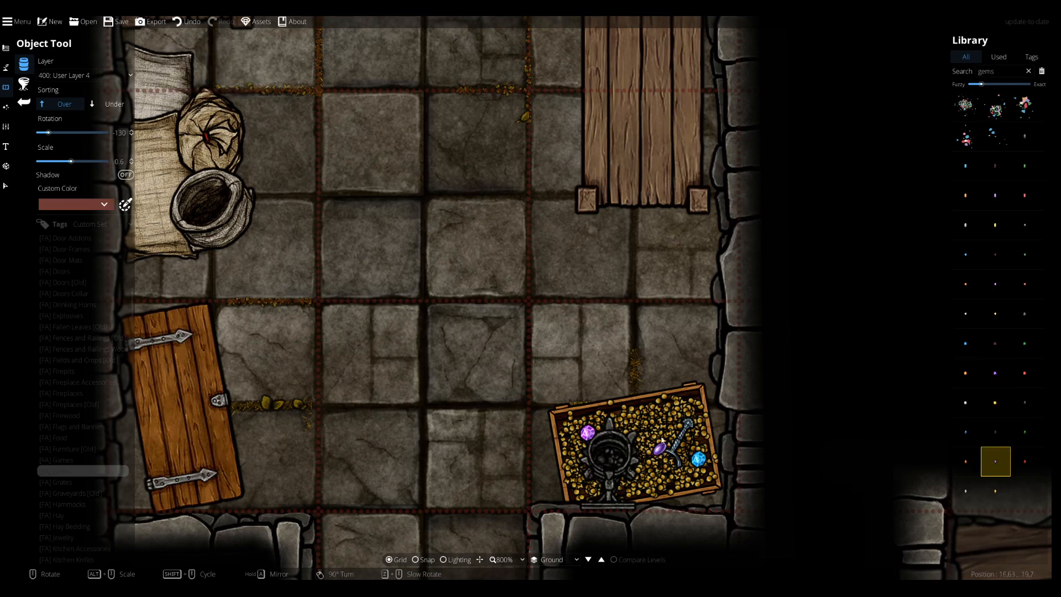
key(ctrl+z)
Add a light blue, a green and a red rectangular gem on the coins around the brazier
click(965, 165)
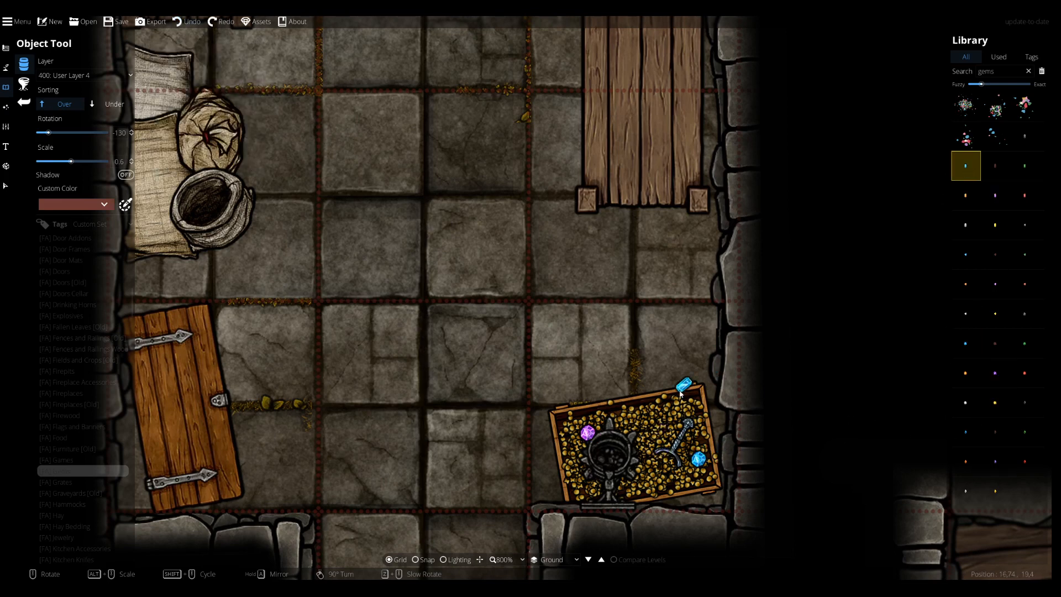
scroll(633, 423, down, 2)
click(633, 423)
click(1024, 165)
click(637, 479)
click(1025, 195)
click(592, 484)
Bring the metal brazier in front of the crate's coins and gems
key(v)
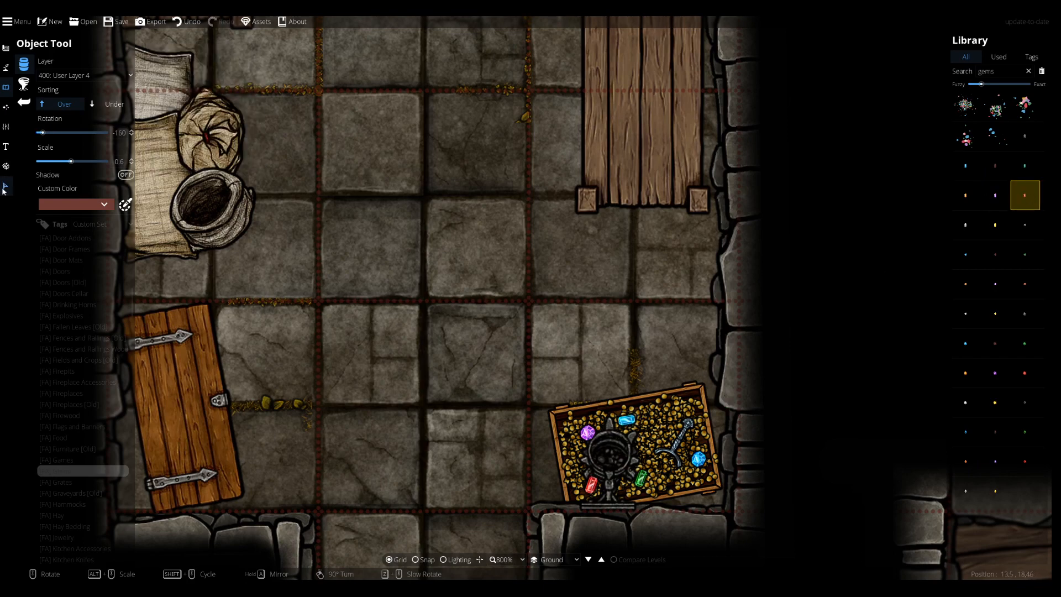
click(607, 467)
click(39, 181)
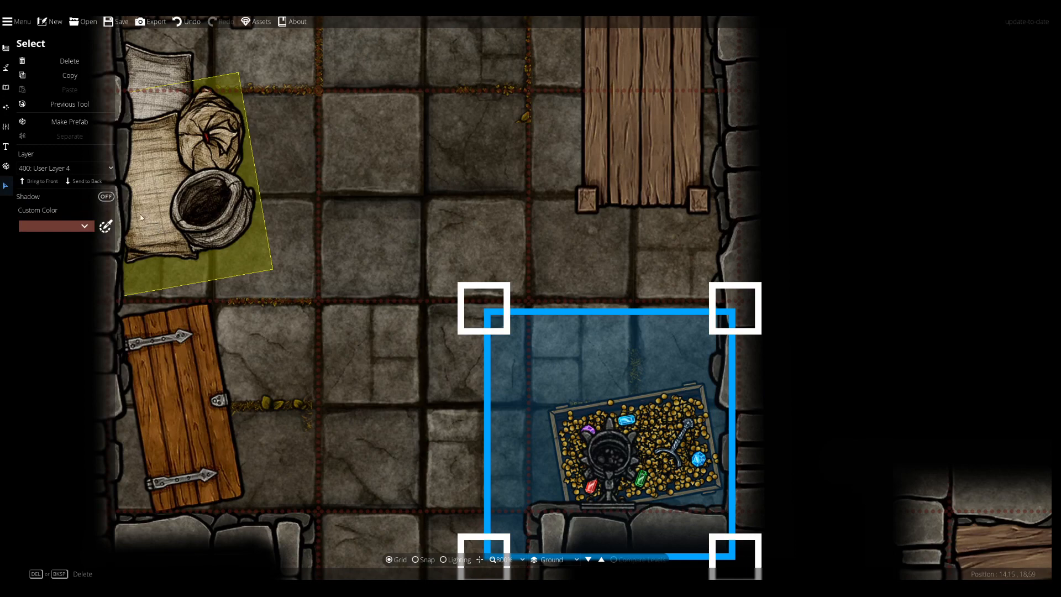
click(6, 67)
click(32, 126)
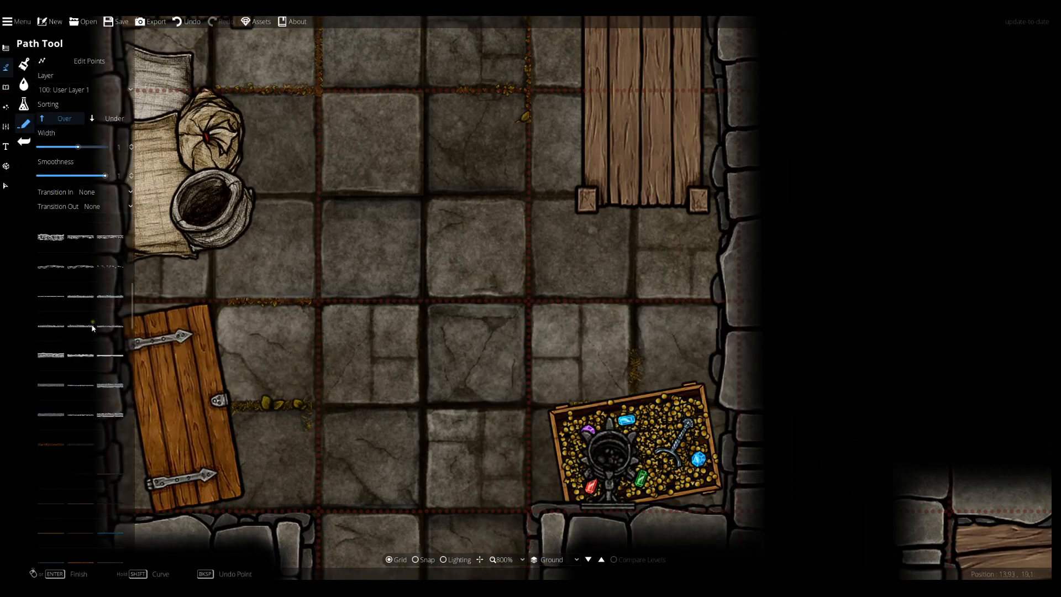
scroll(82, 354, down, 5)
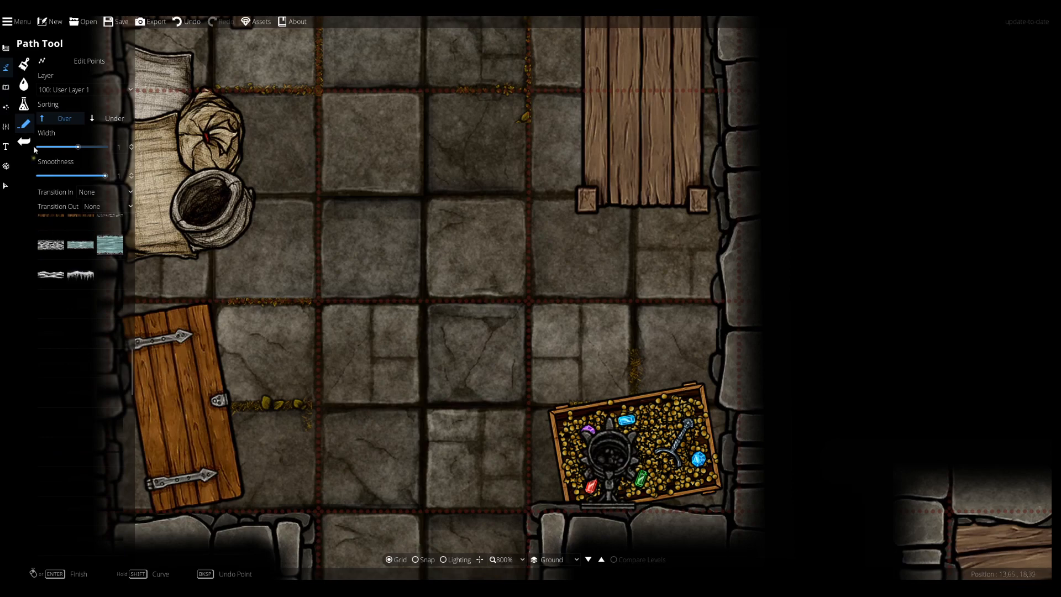
Search the library objects for "plank" and try short and long planks for the crate's rim
click(8, 89)
key(ctrl+a)
text(plank)
click(995, 106)
scroll(619, 331, down, 2)
click(995, 373)
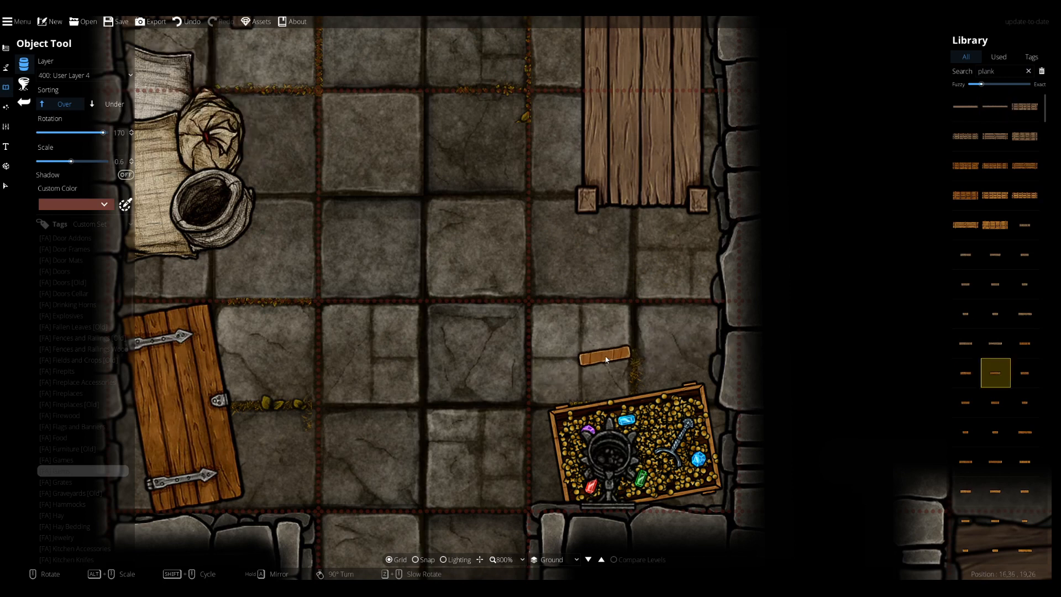
scroll(1007, 406, down, 5)
click(996, 286)
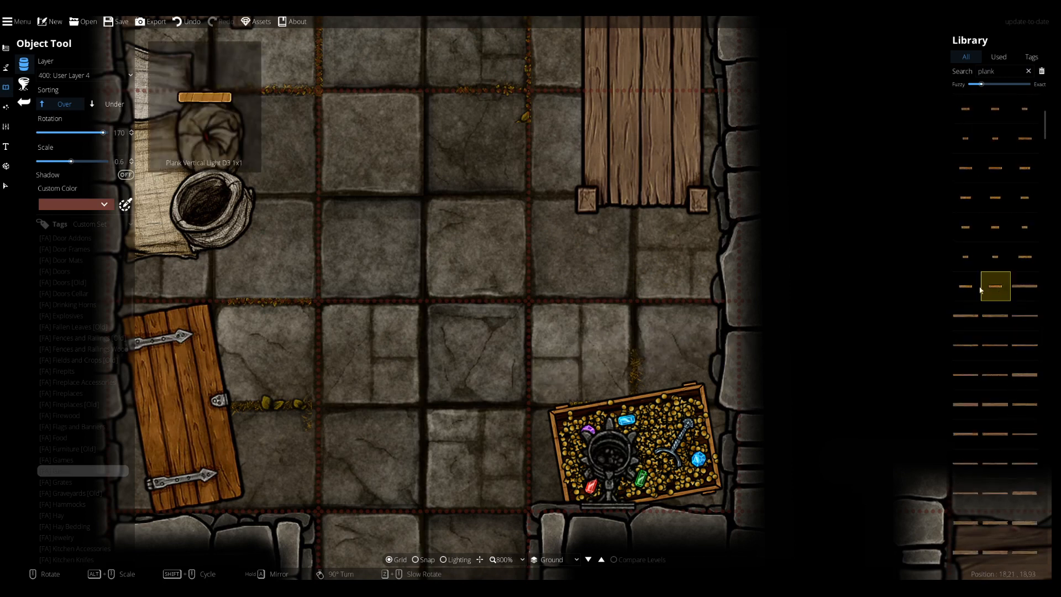
click(966, 285)
click(1020, 258)
scroll(1003, 317, down, 12)
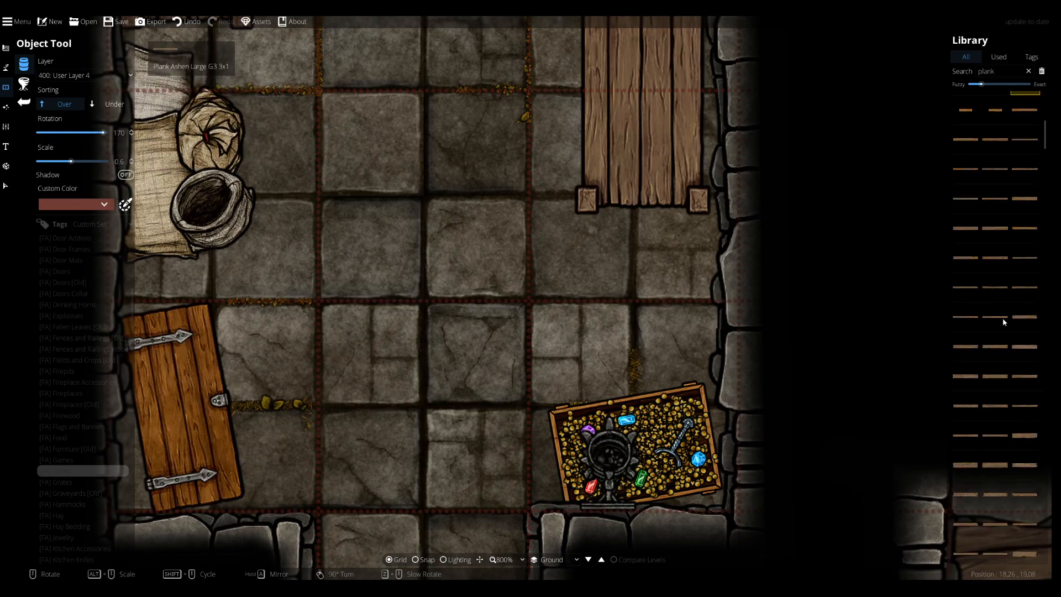
Place a plank at rotation 170 and scale 0.25 along each long edge of the gold-filled crate
click(1022, 291)
scroll(633, 395, down, 3)
scroll(632, 394, up, 1)
scroll(630, 398, down, 1)
scroll(628, 407, up, 3)
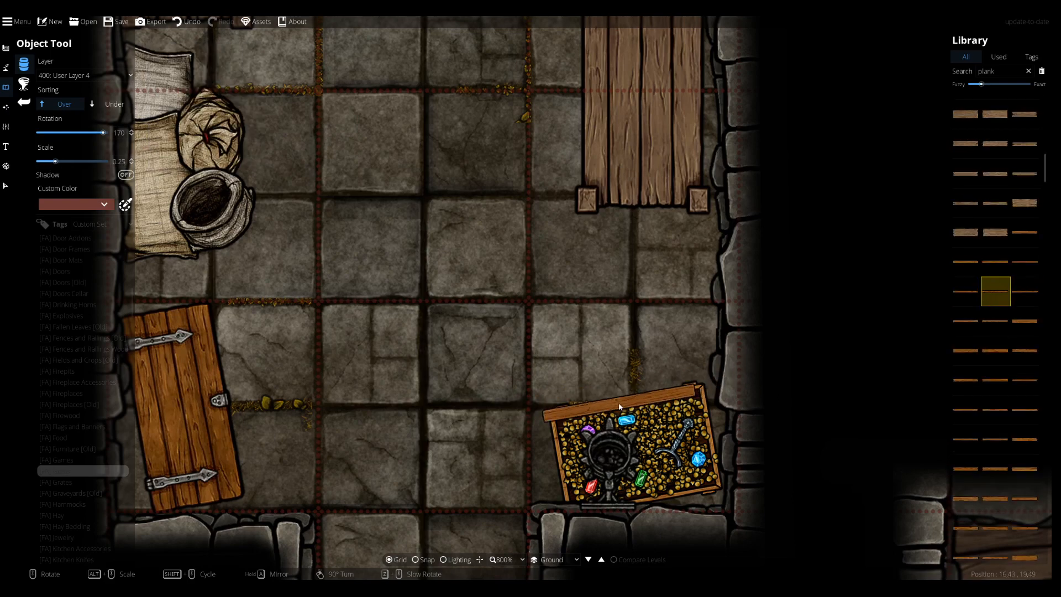
click(648, 502)
Select the metal brazier and bring it in front of the crate's new planks
key(Escape)
click(600, 376)
click(367, 293)
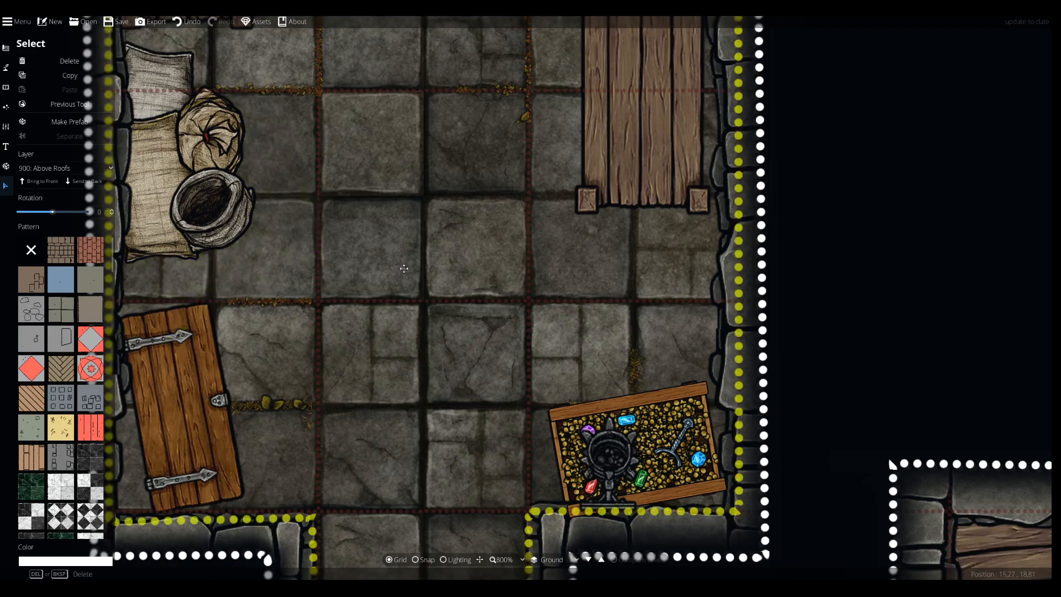
scroll(404, 269, down, 5)
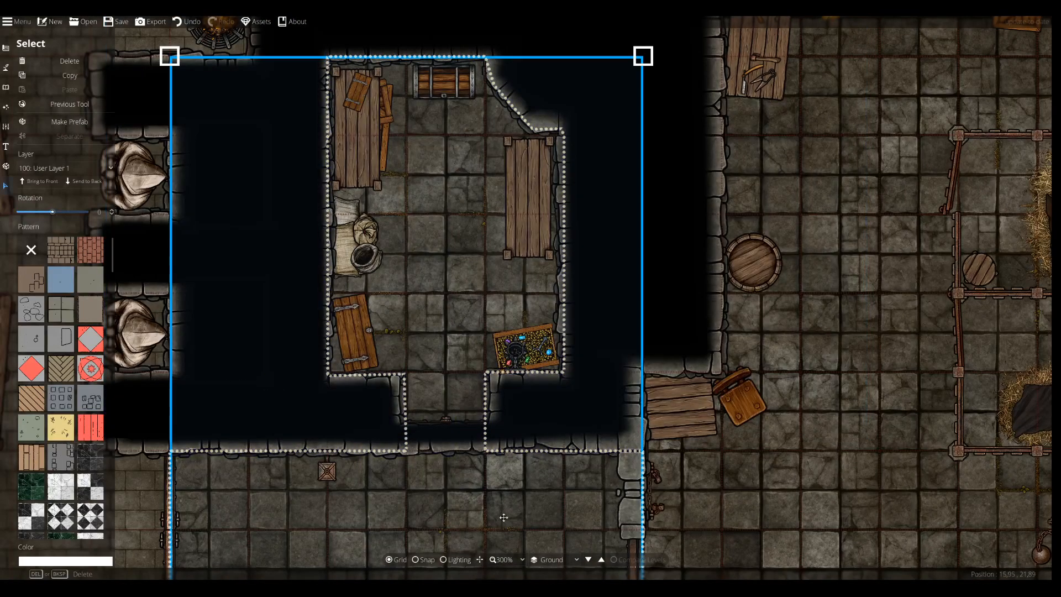
click(923, 494)
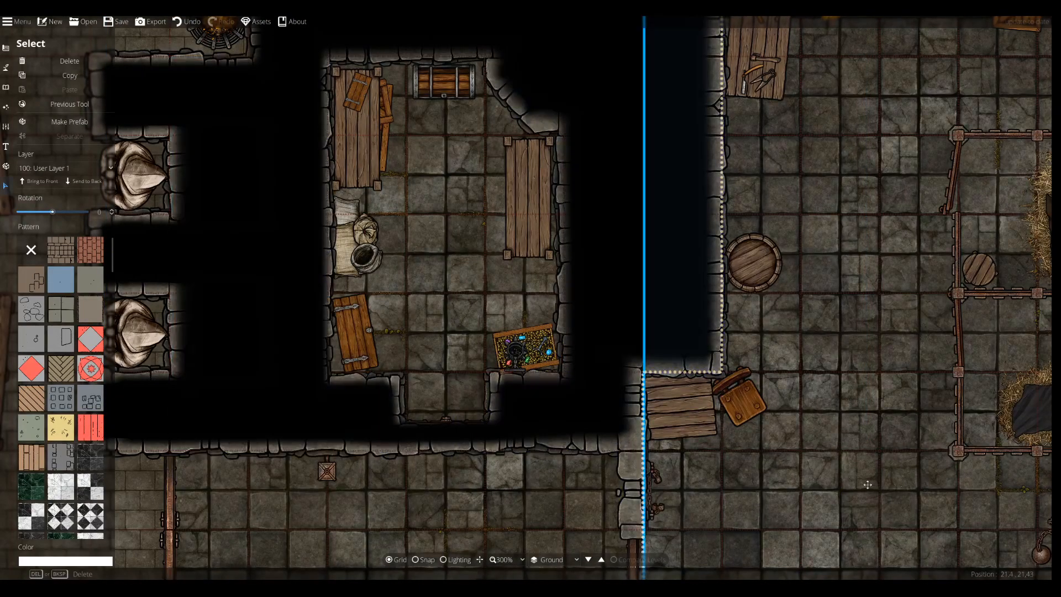
click(495, 392)
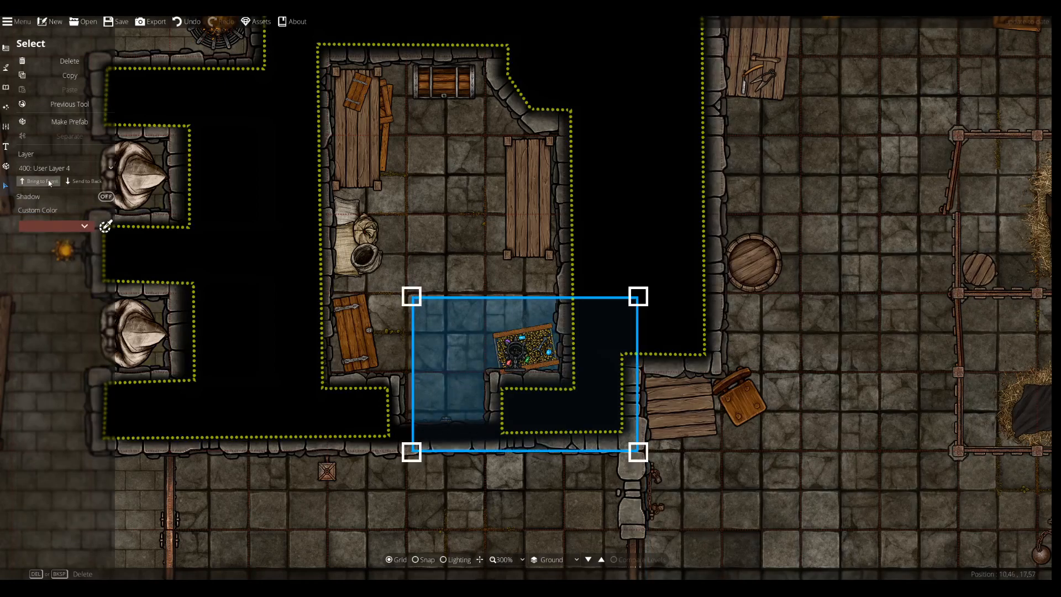
click(149, 182)
click(517, 342)
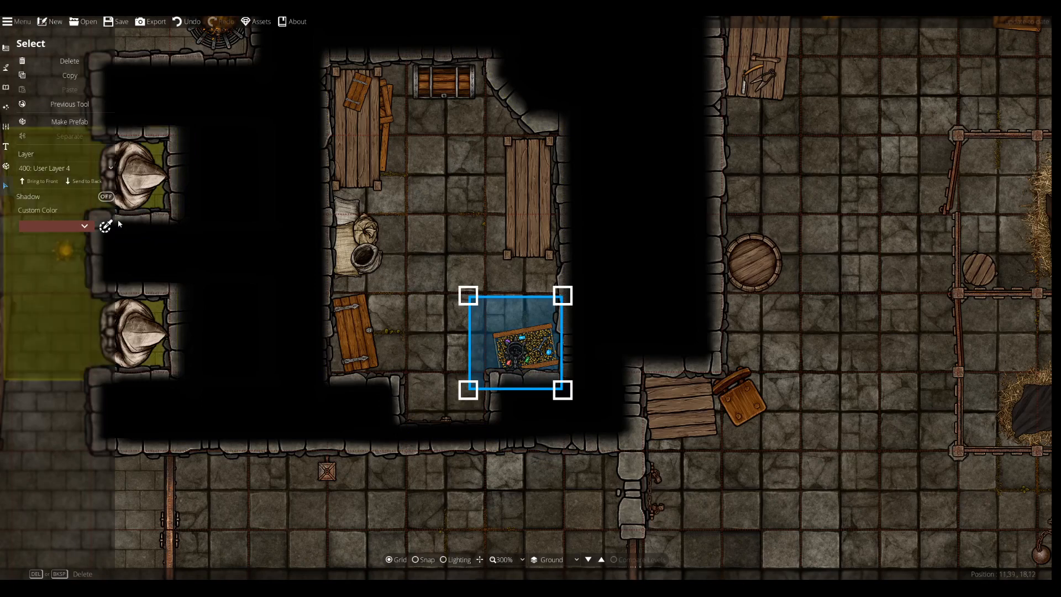
Place a smaller plank, rotated -100, along each short edge of the gold-filled crate
click(5, 87)
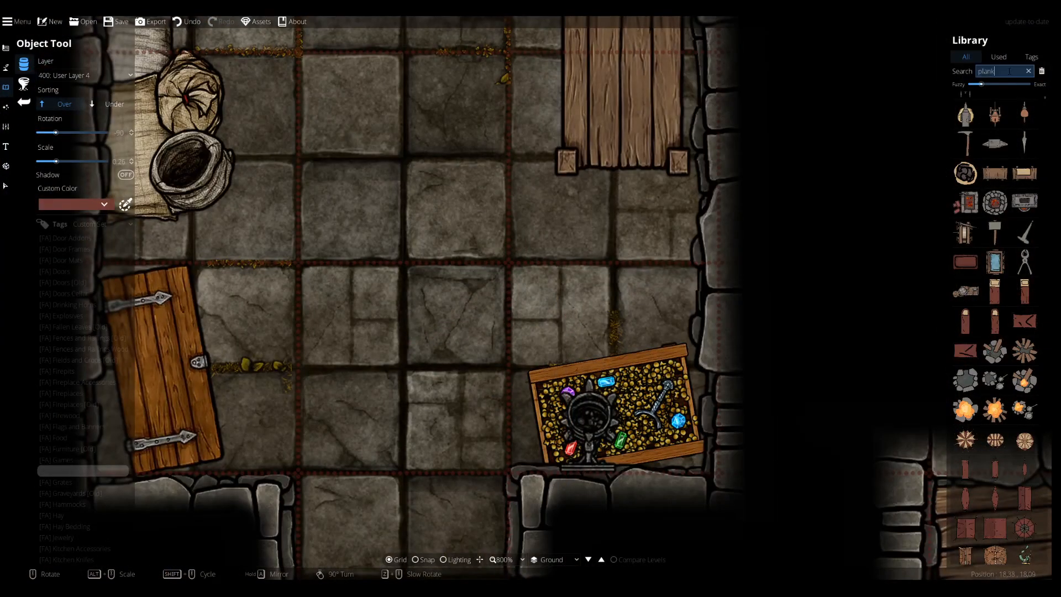
click(1025, 320)
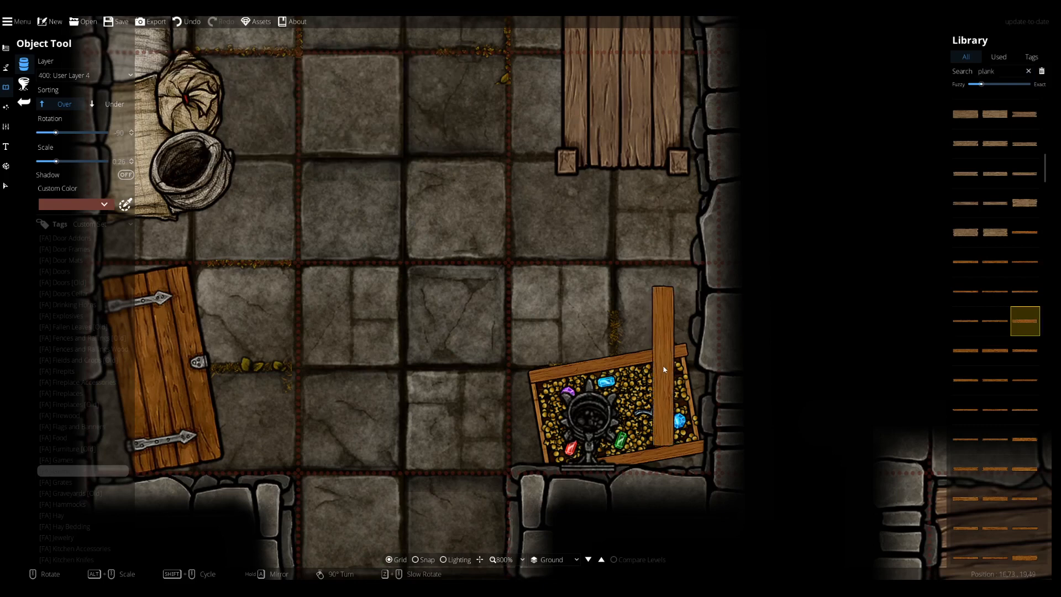
scroll(689, 390, down, 1)
scroll(689, 397, down, 1)
scroll(67, 162, up, 4)
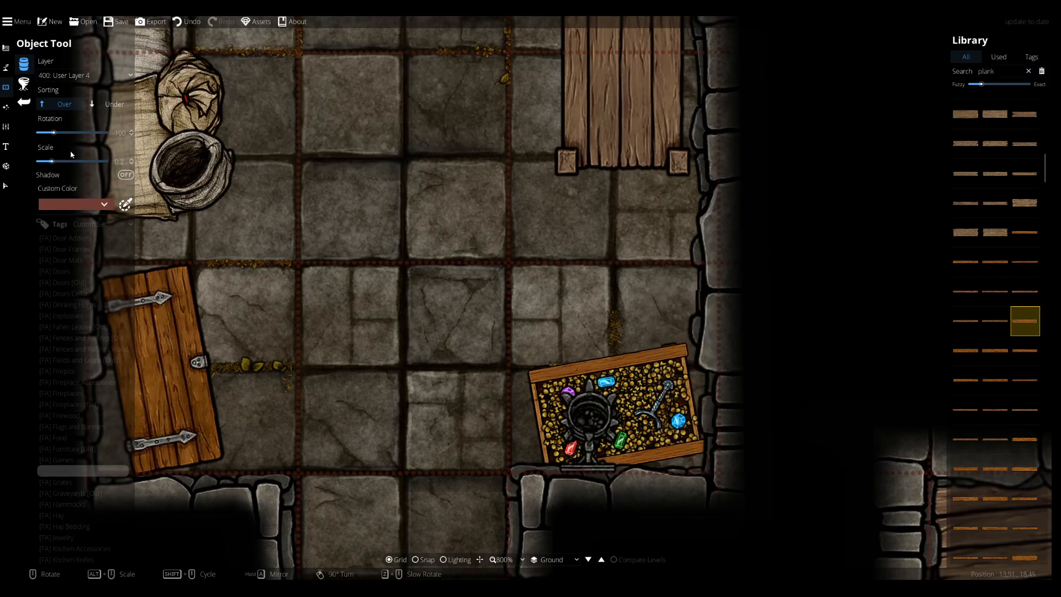
scroll(67, 160, up, 1)
click(689, 399)
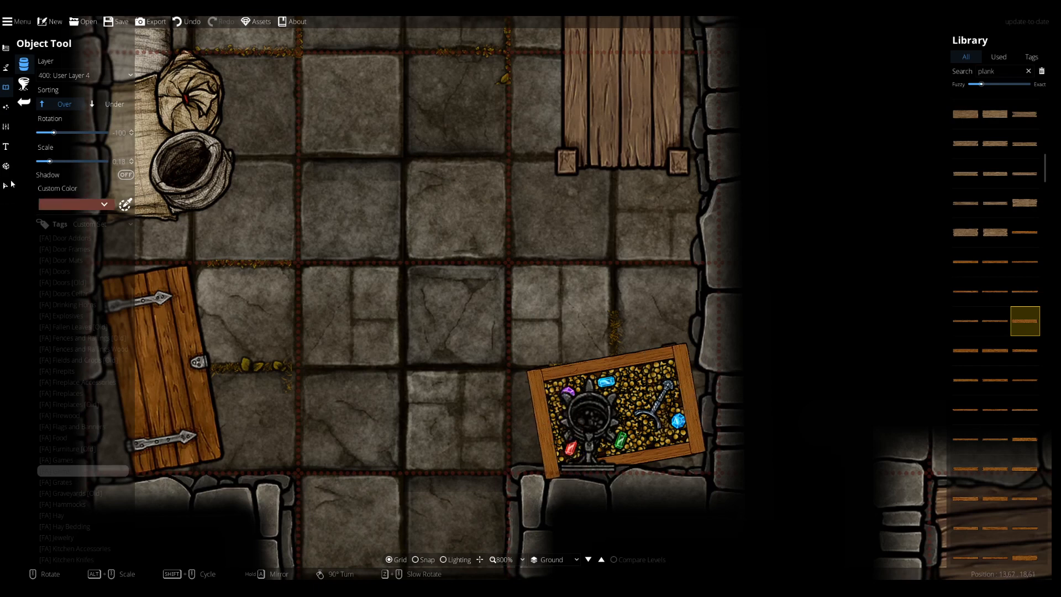
Adjust the planks on the crate's short edges so that they line up with its corners
click(7, 185)
click(545, 406)
right_click(545, 407)
drag(608, 359, 612, 361)
right_click(682, 378)
drag(686, 378, 687, 377)
right_click(687, 378)
click(550, 439)
right_click(522, 416)
Select the plank on the gold-filled crate's left short edge and nudge it into line with the corner
click(5, 109)
click(6, 69)
click(26, 125)
click(6, 185)
click(555, 442)
click(552, 449)
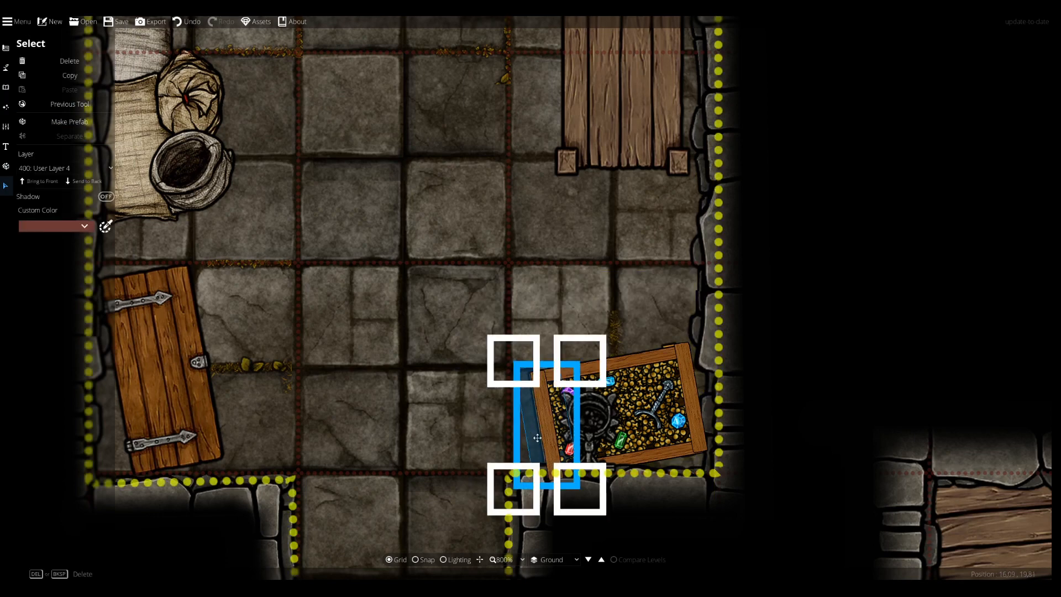
click(185, 327)
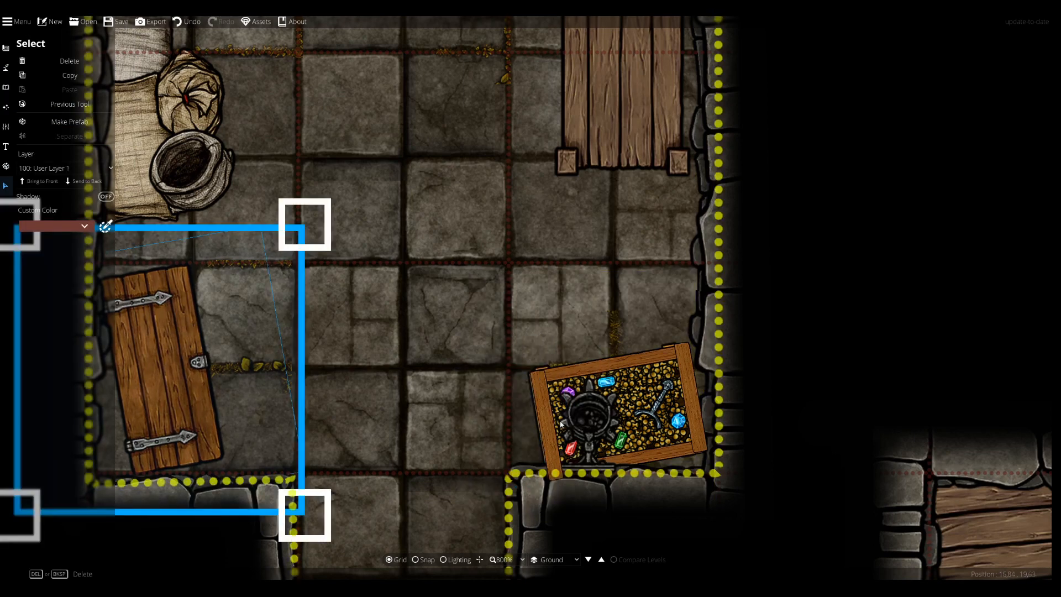
click(602, 435)
click(188, 323)
click(486, 466)
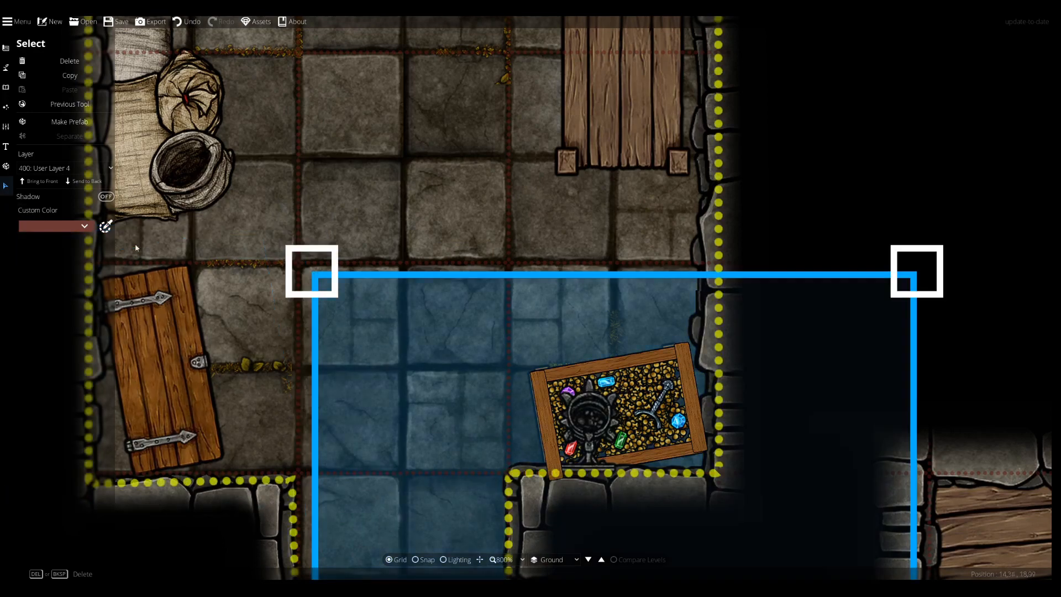
click(168, 316)
click(589, 423)
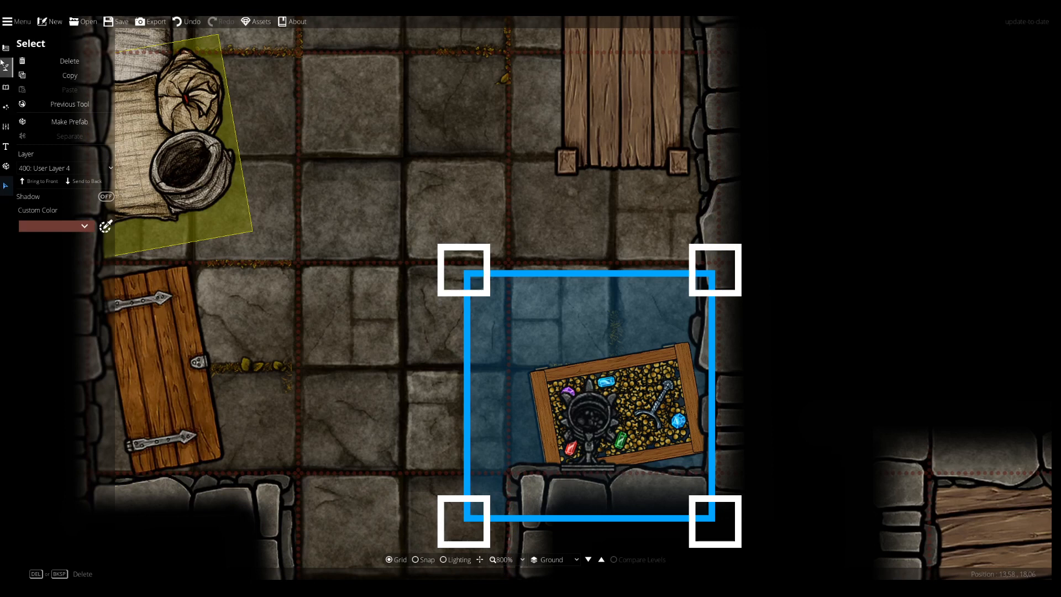
Set up the Path tool with a dark shadow path, 0.2 wide, on layer 700: Above Walls
click(5, 127)
click(5, 68)
click(47, 123)
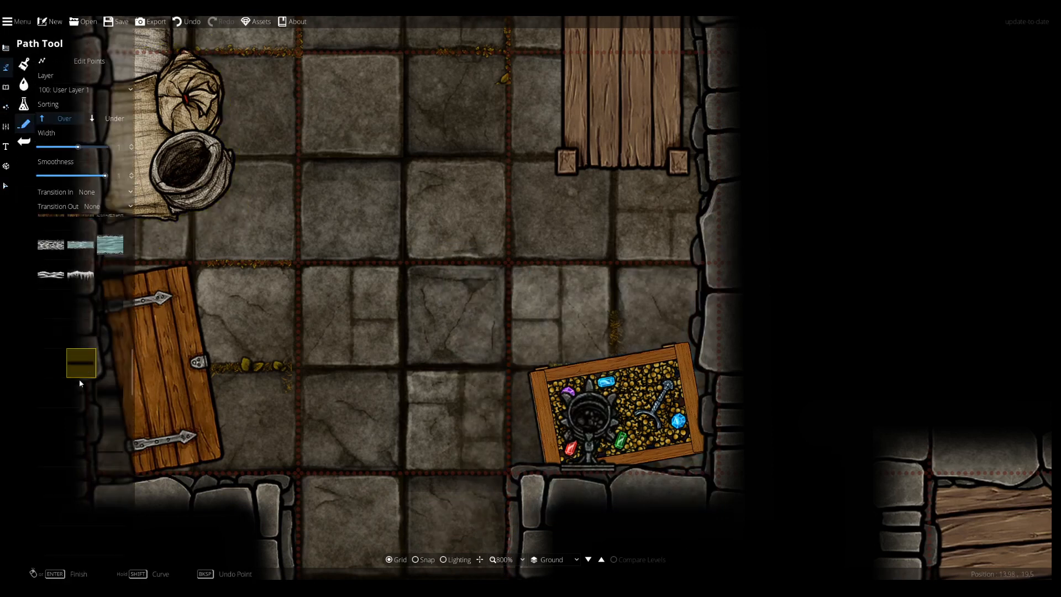
click(83, 90)
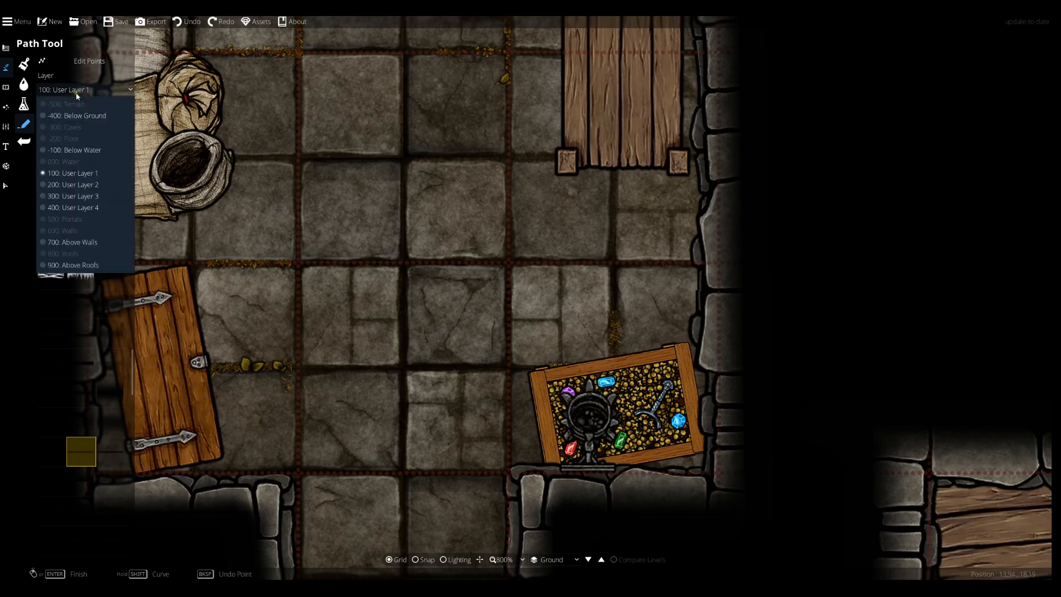
click(75, 242)
click(51, 147)
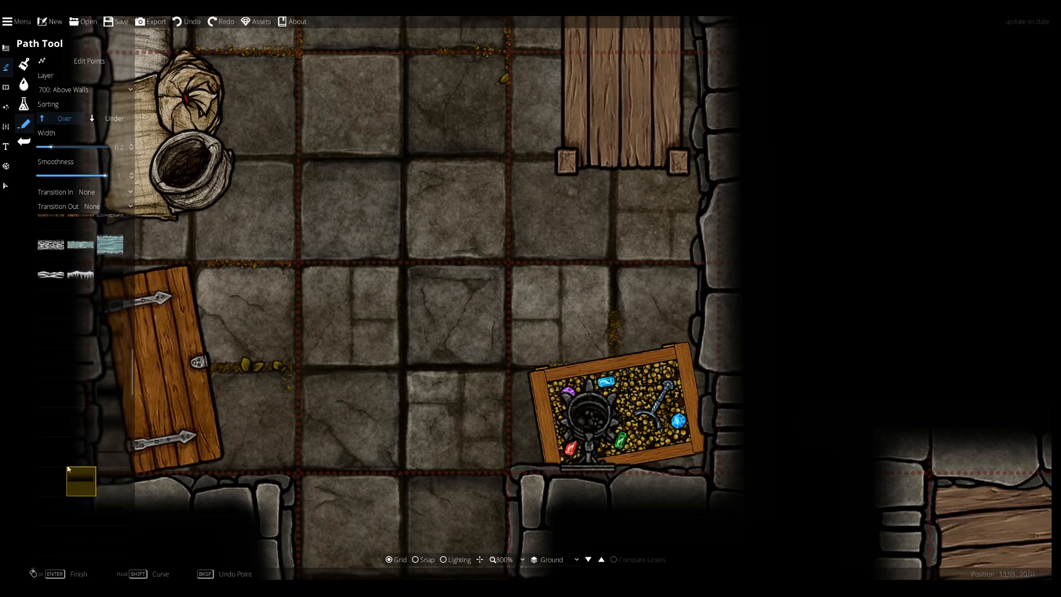
click(52, 456)
click(112, 427)
click(108, 494)
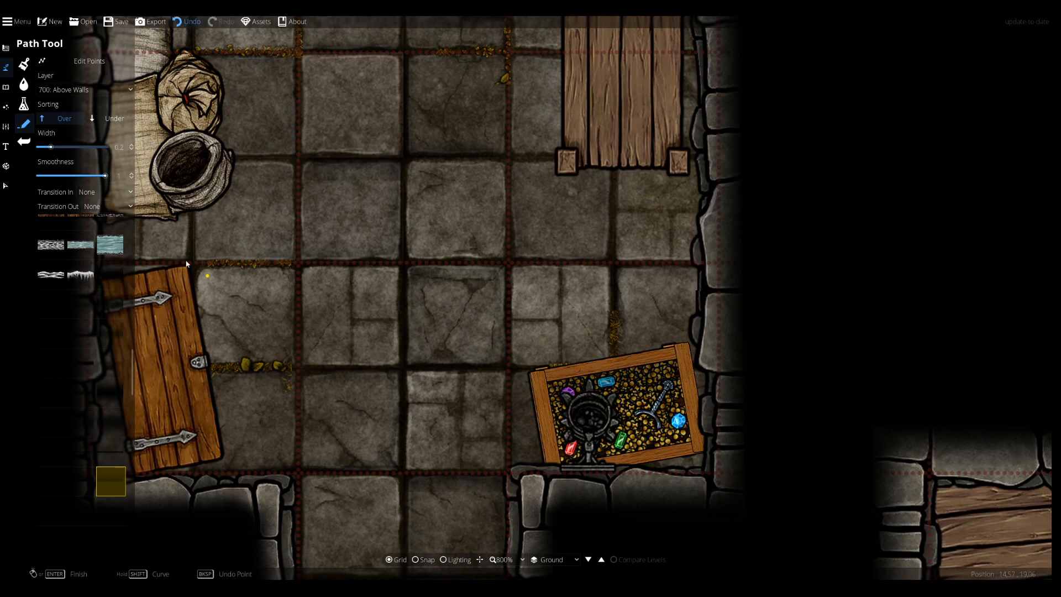
Undo the trial paths and draw a 0.1-wide shadow path along the inner edges of the gold-filled crate
key(ctrl+z)
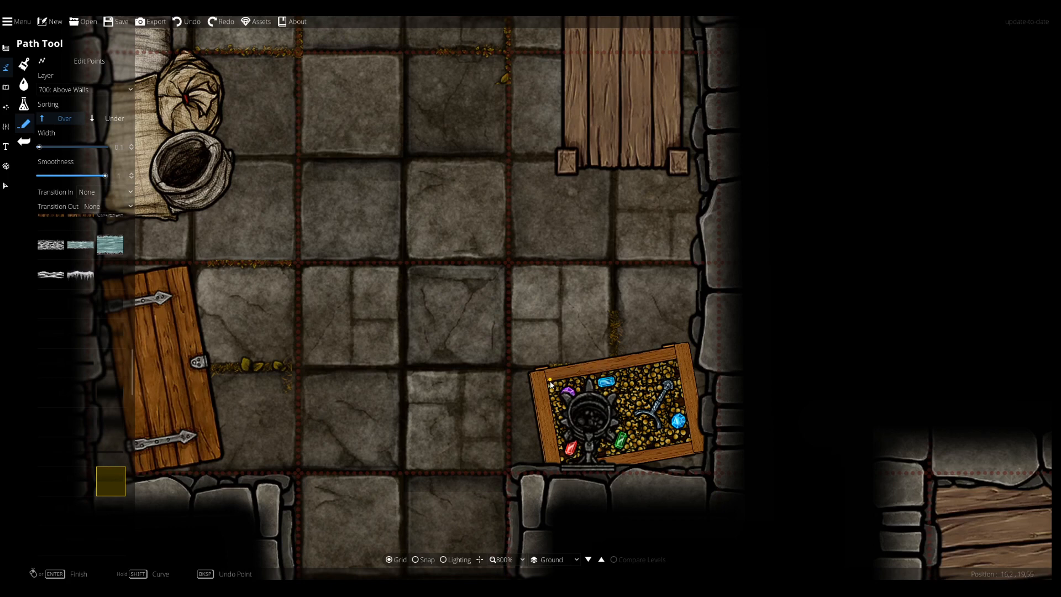
key(ctrl+z)
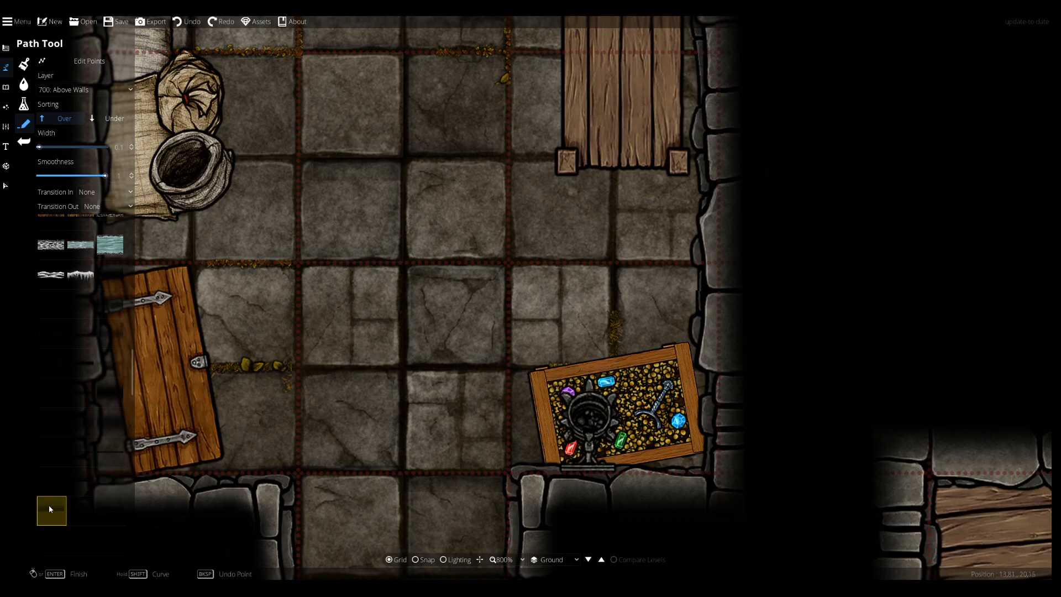
click(548, 380)
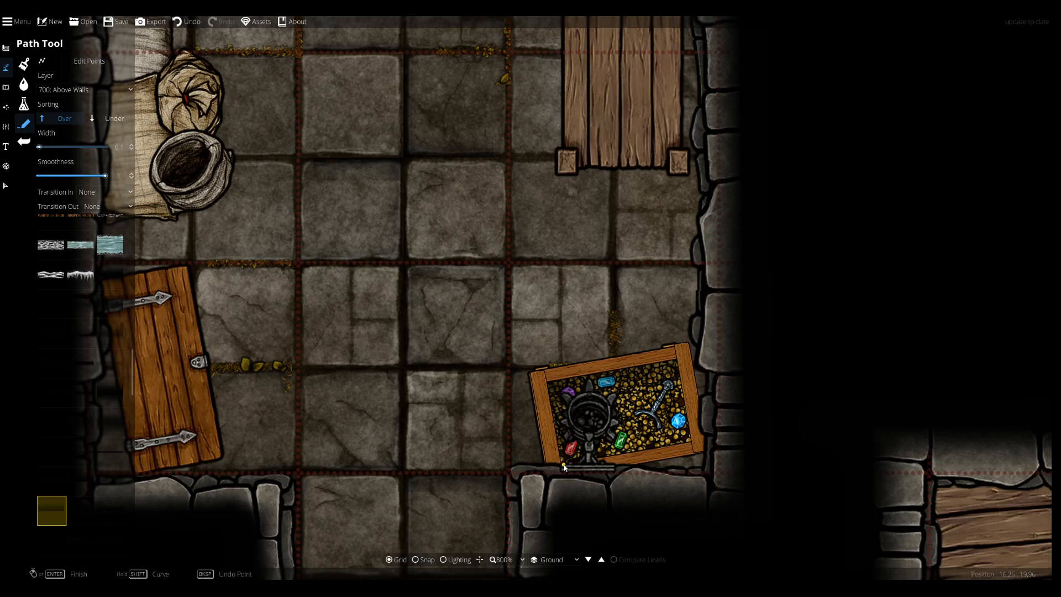
click(561, 466)
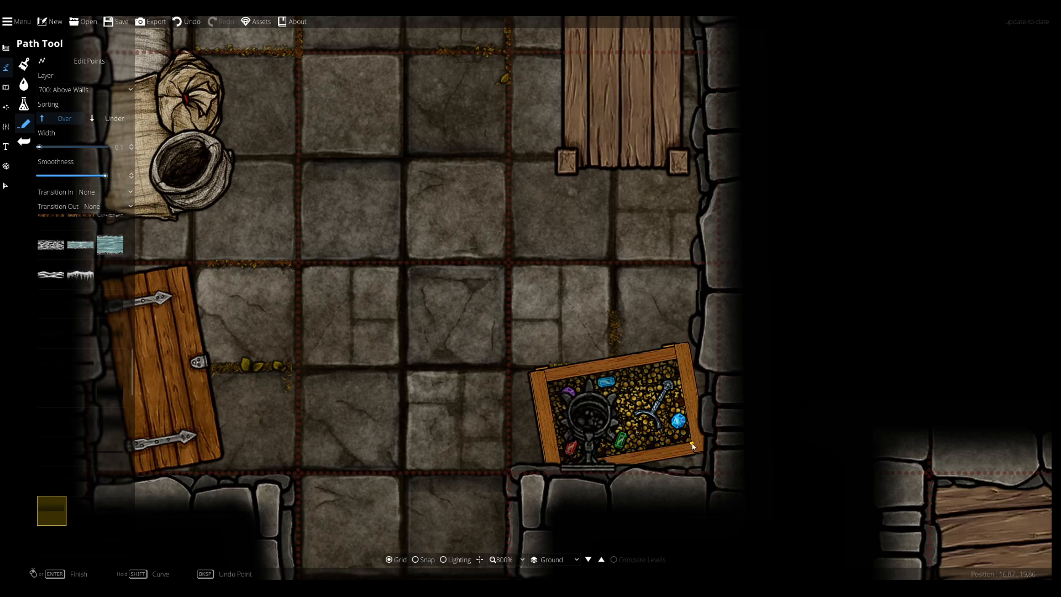
click(693, 446)
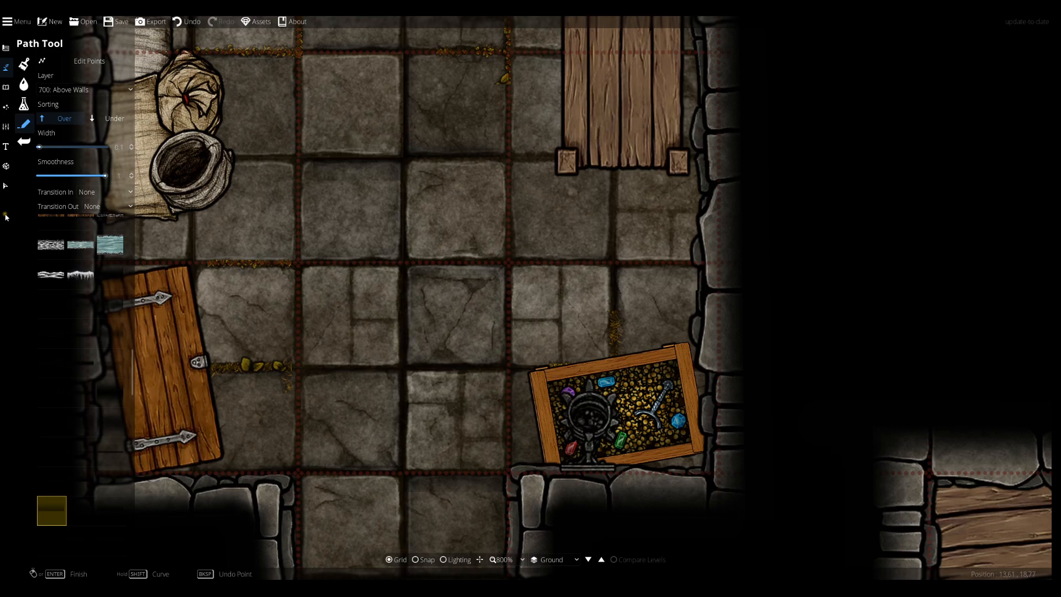
Move the metal brazier in the gold-filled crate to layer 700: Above Walls
click(5, 188)
click(588, 409)
click(601, 433)
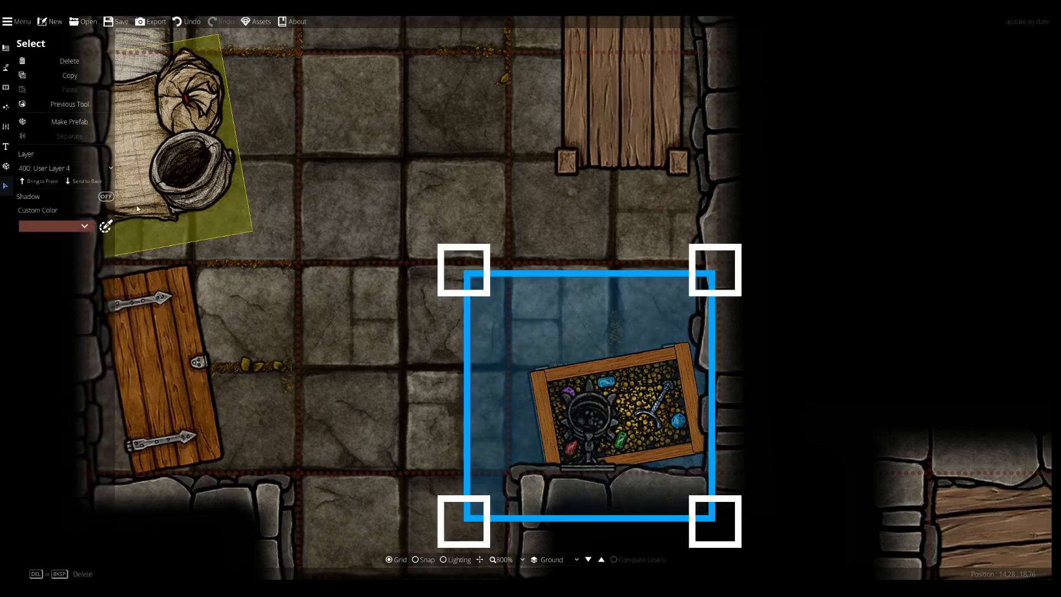
click(59, 168)
click(45, 324)
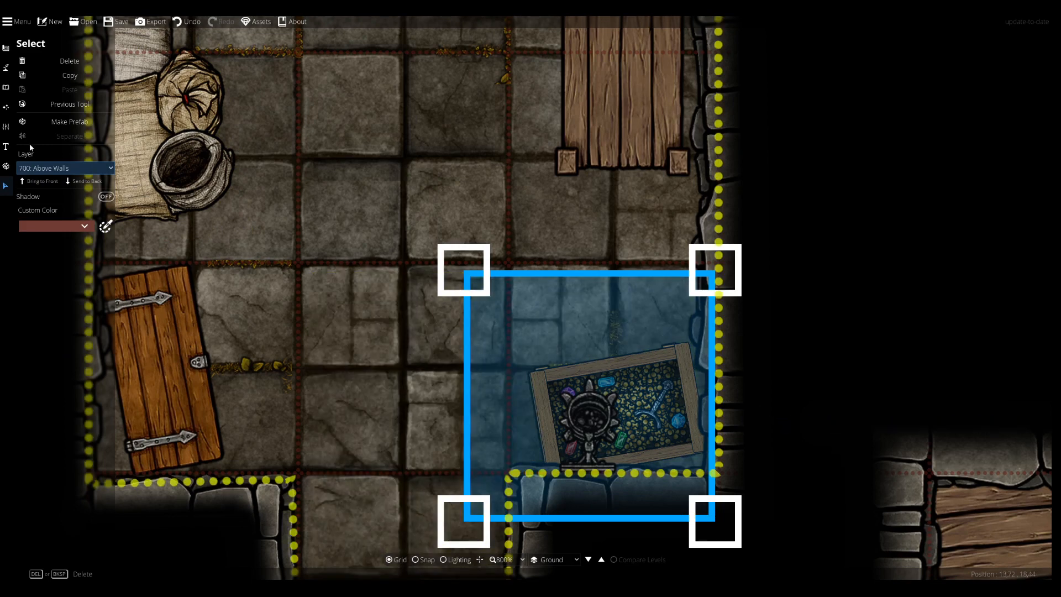
Deepen the shading inside the gold-filled crate with further shadow paths at widths 0.16 and 0.1
click(4, 88)
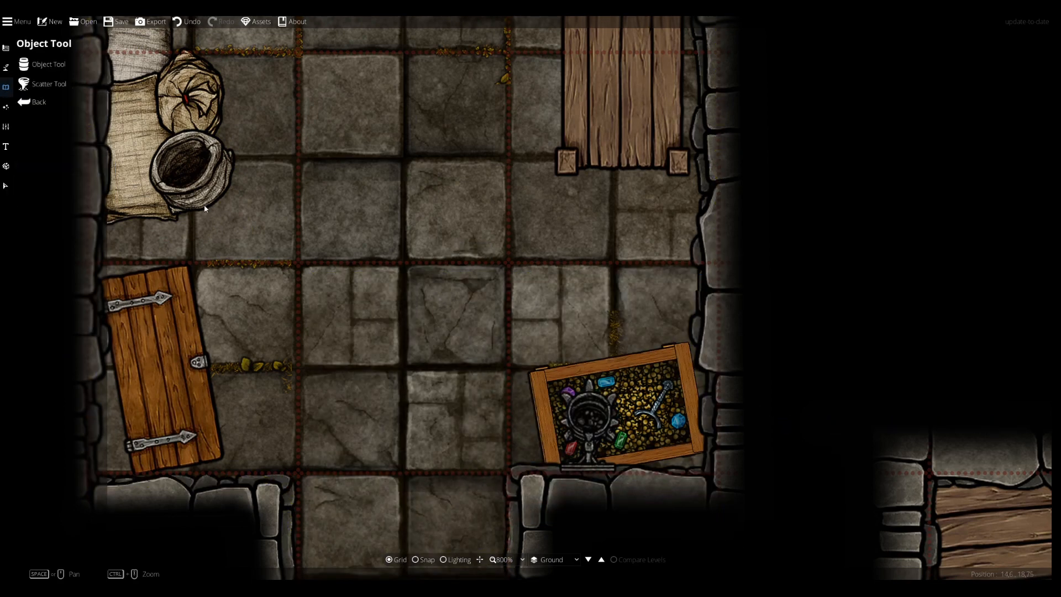
click(5, 68)
click(39, 119)
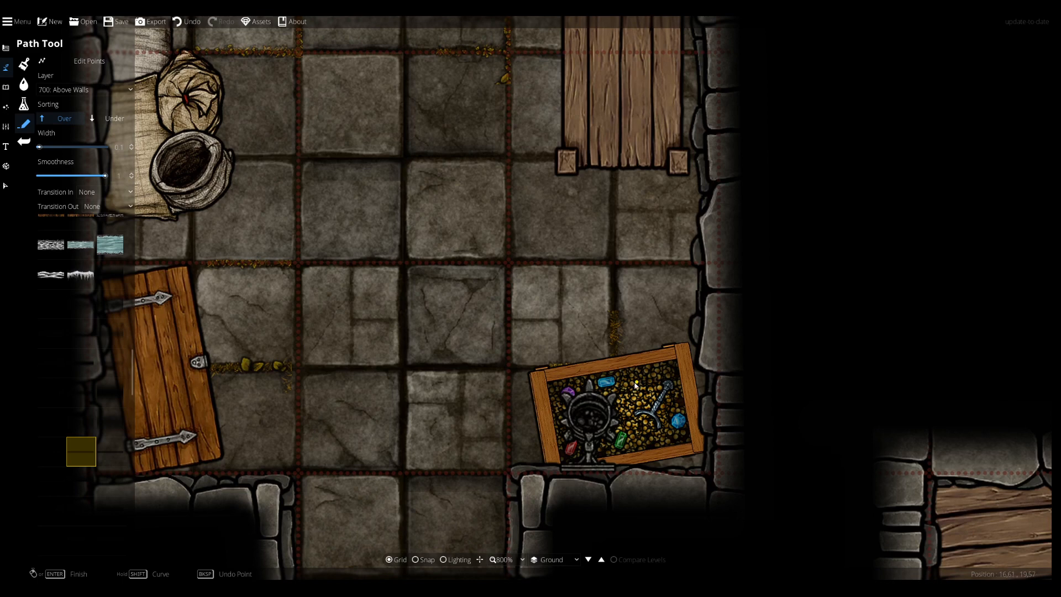
key(ctrl+z)
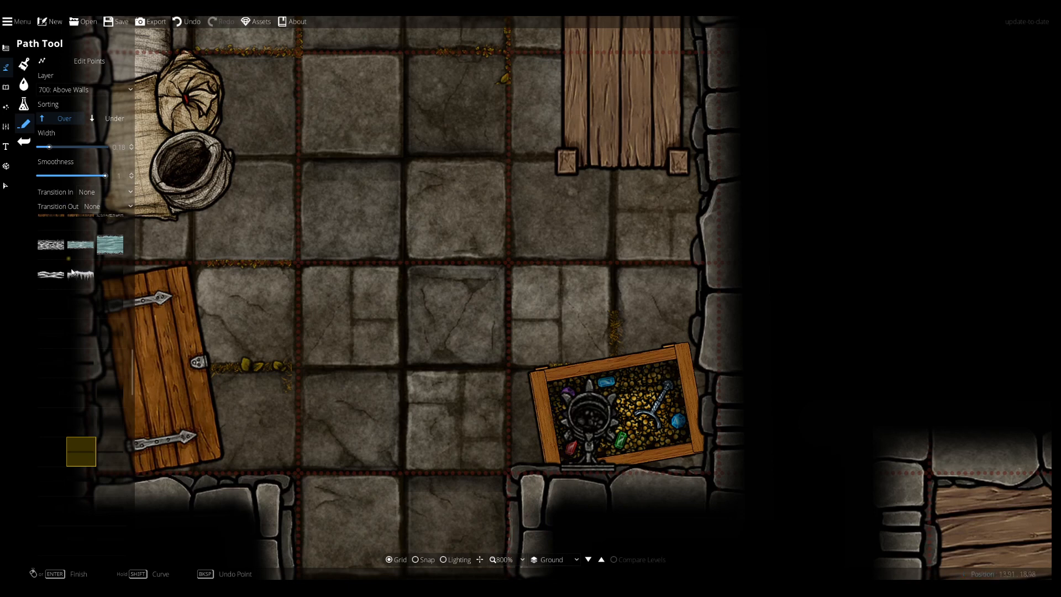
scroll(80, 430, down, 3)
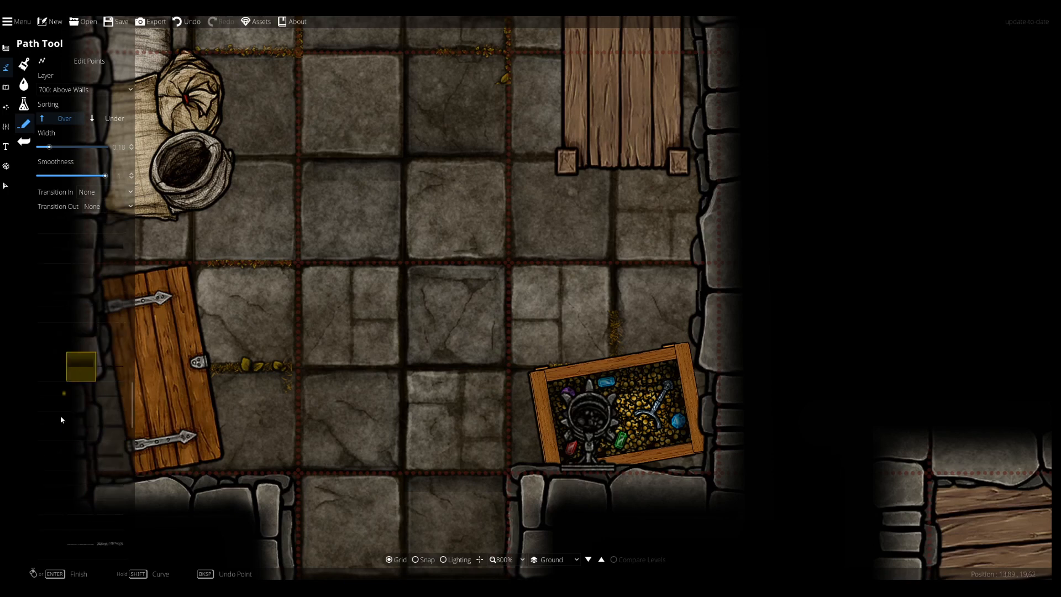
scroll(83, 339, up, 5)
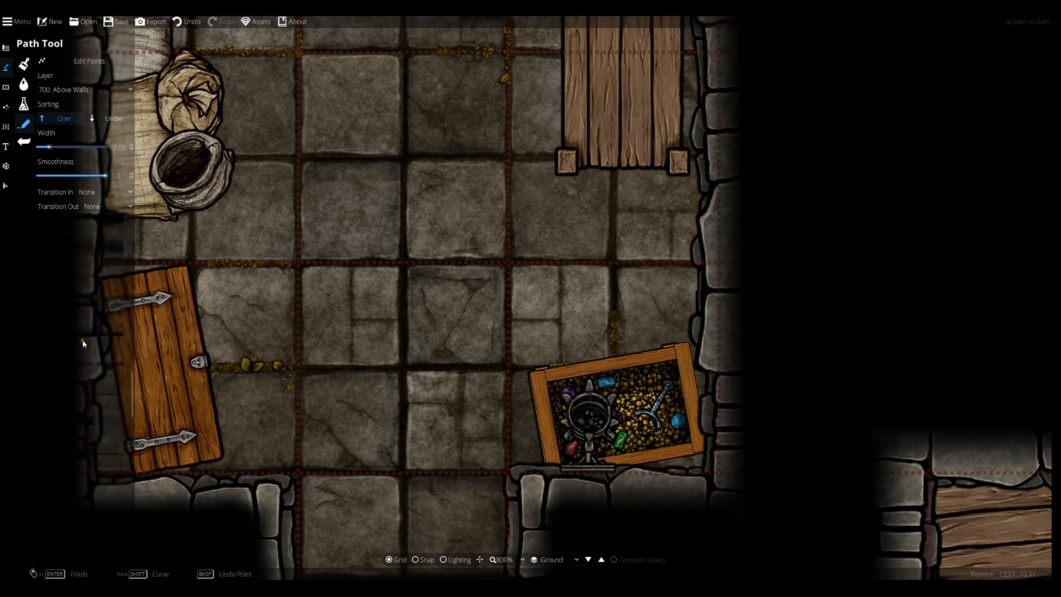
scroll(87, 335, down, 5)
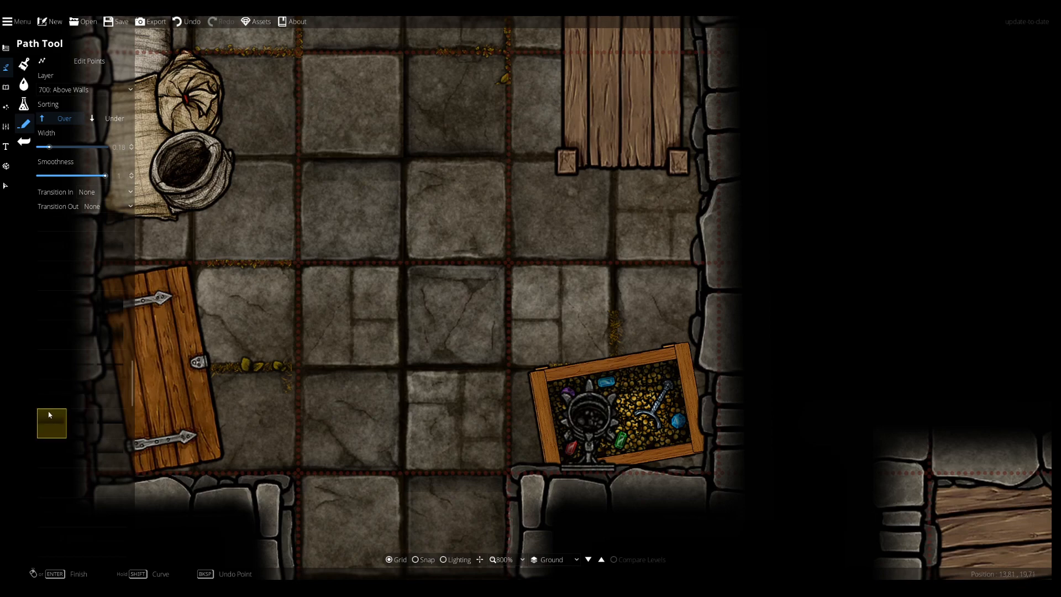
key(d)
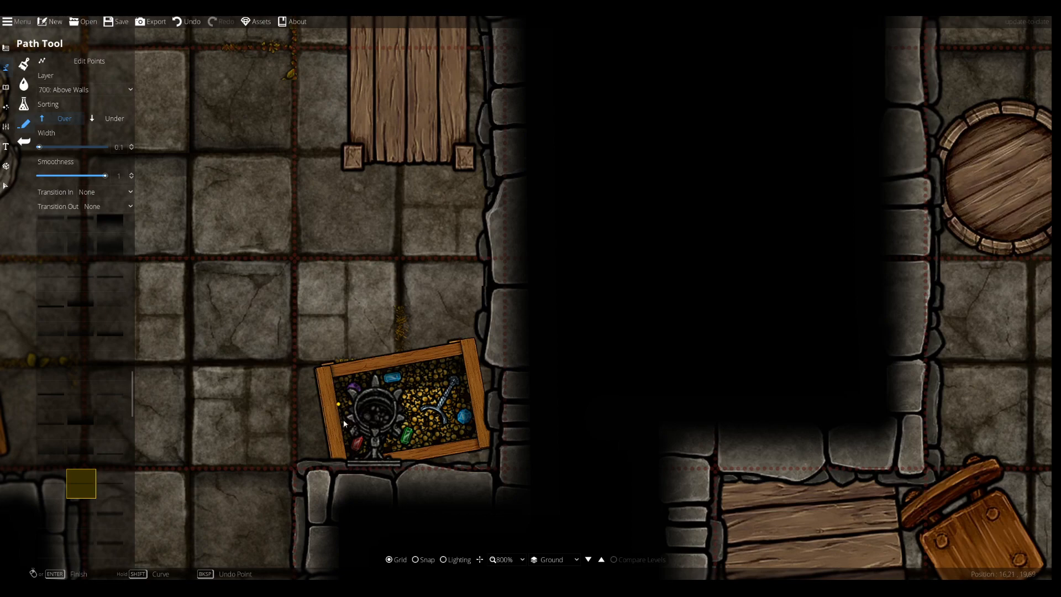
key(a)
scroll(599, 350, down, 2)
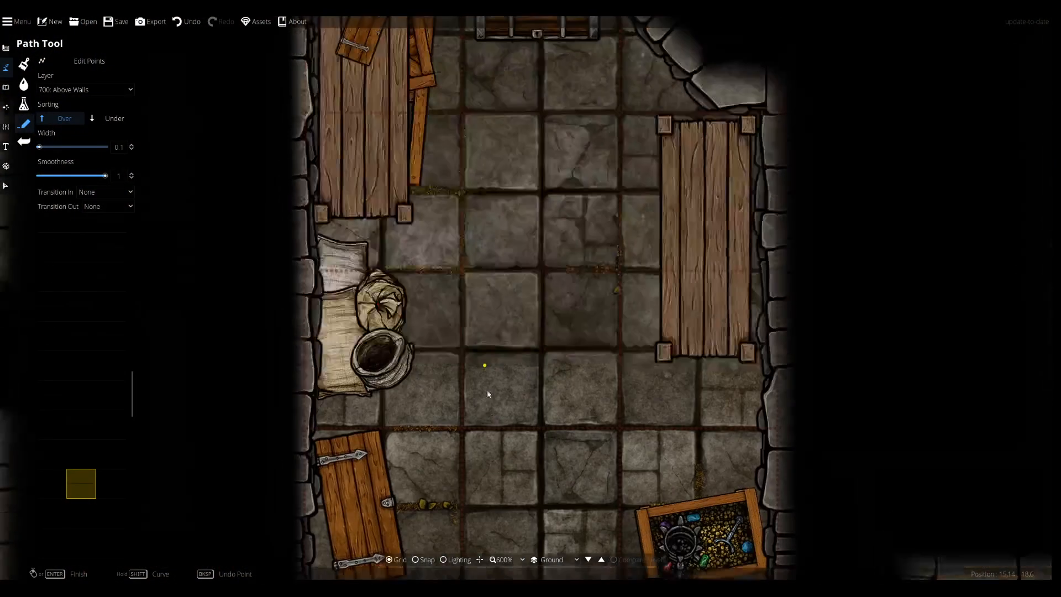
key(s)
Search the object library for gold and place a round gold urn at scale 1, rotation -85, between the long table and the gold-filled crate
click(6, 87)
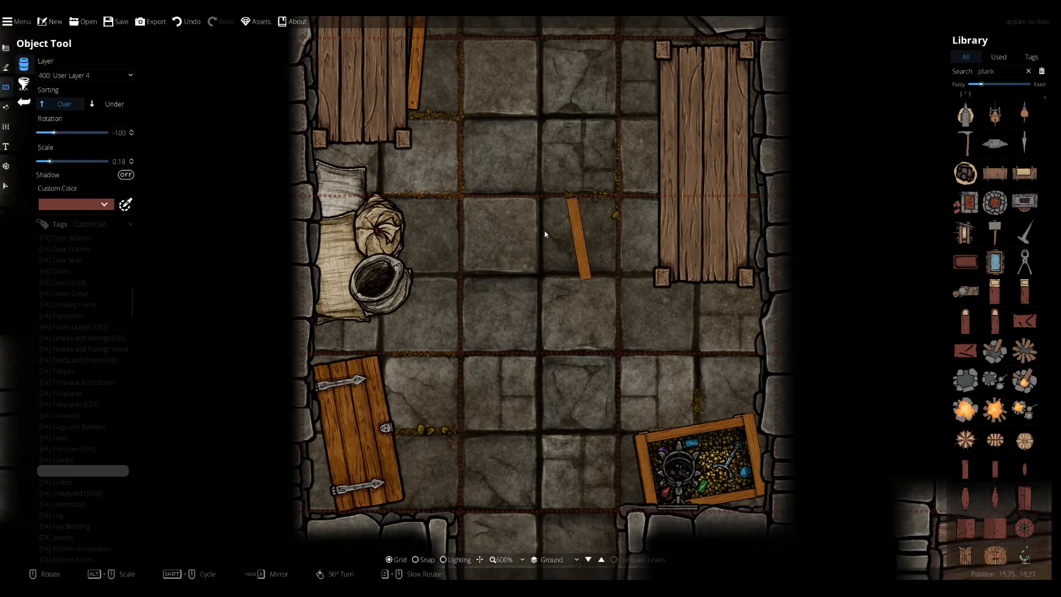
key(w)
key(a)
drag(366, 330, 506, 190)
drag(614, 210, 483, 288)
drag(373, 237, 496, 315)
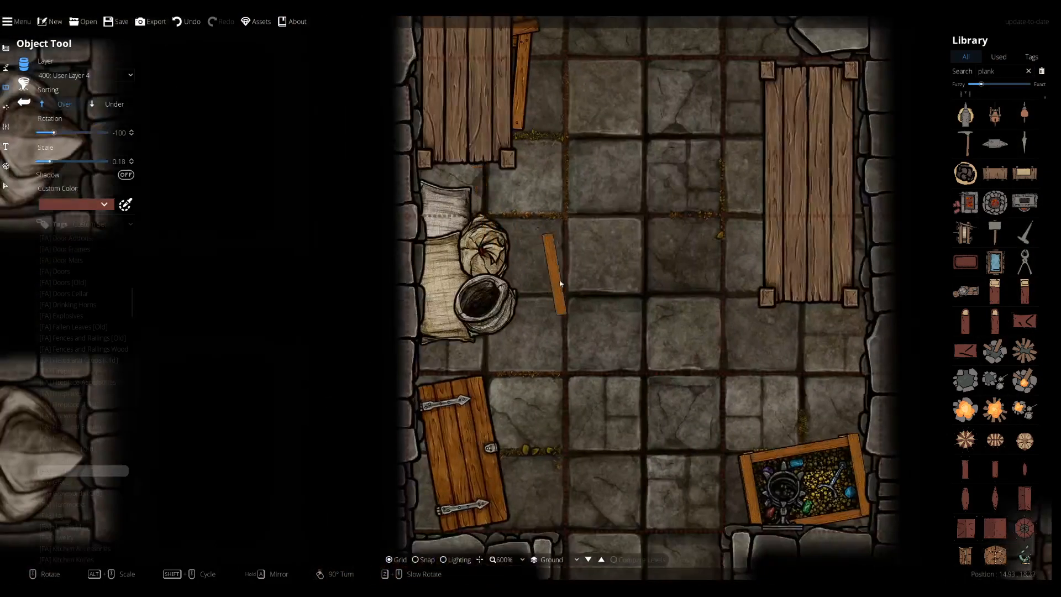
drag(610, 341, 457, 302)
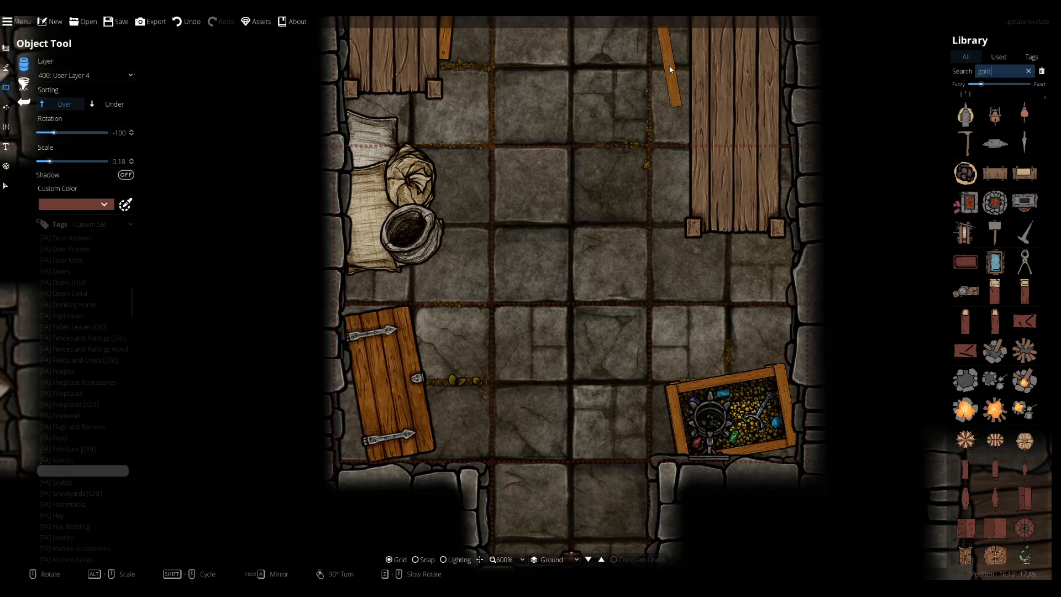
click(997, 261)
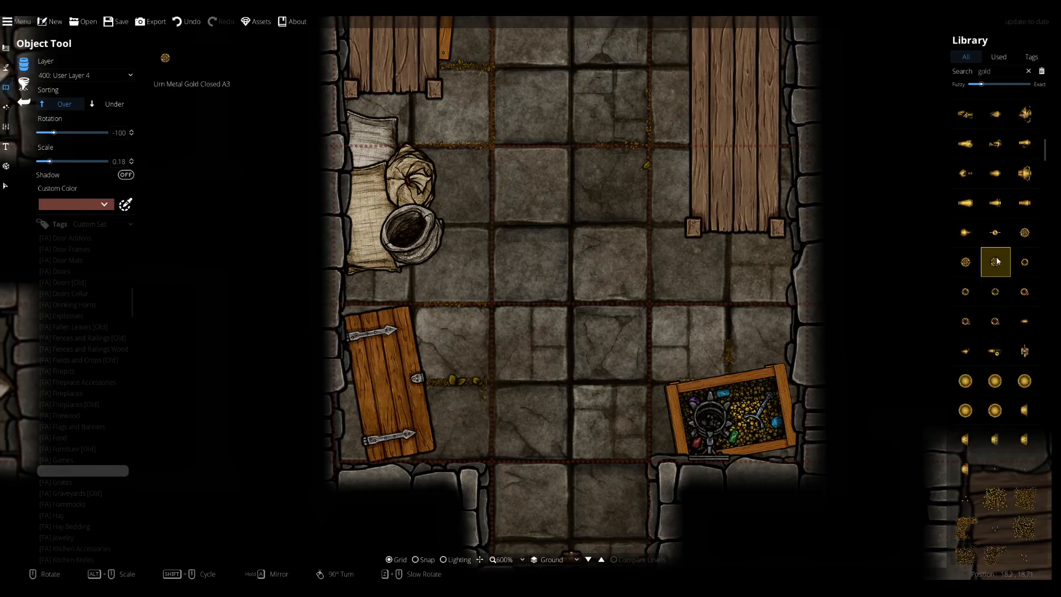
alt+scroll(395, 315, up, 2)
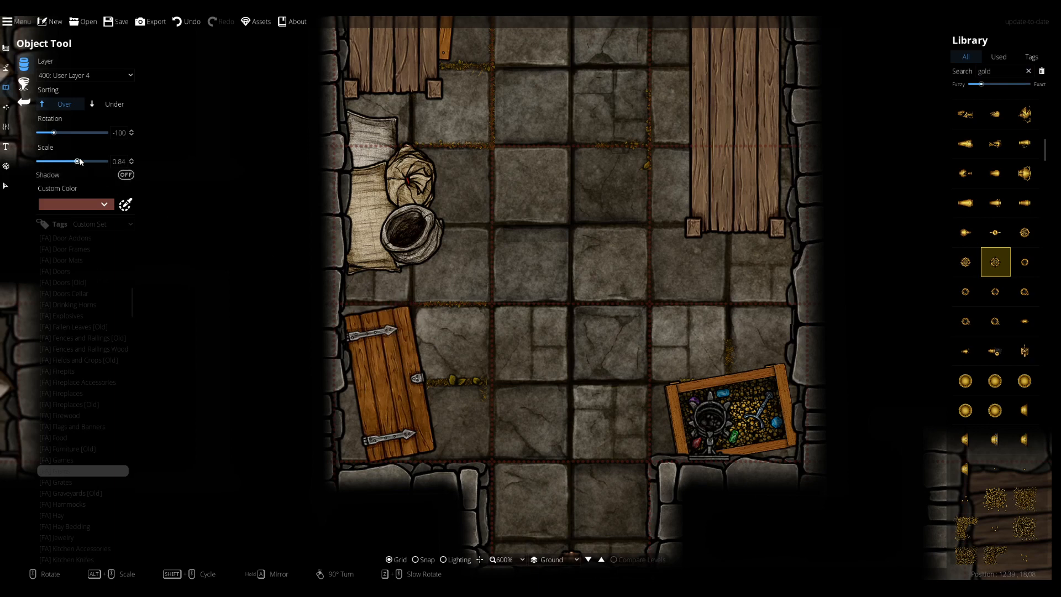
alt+scroll(402, 329, up, 2)
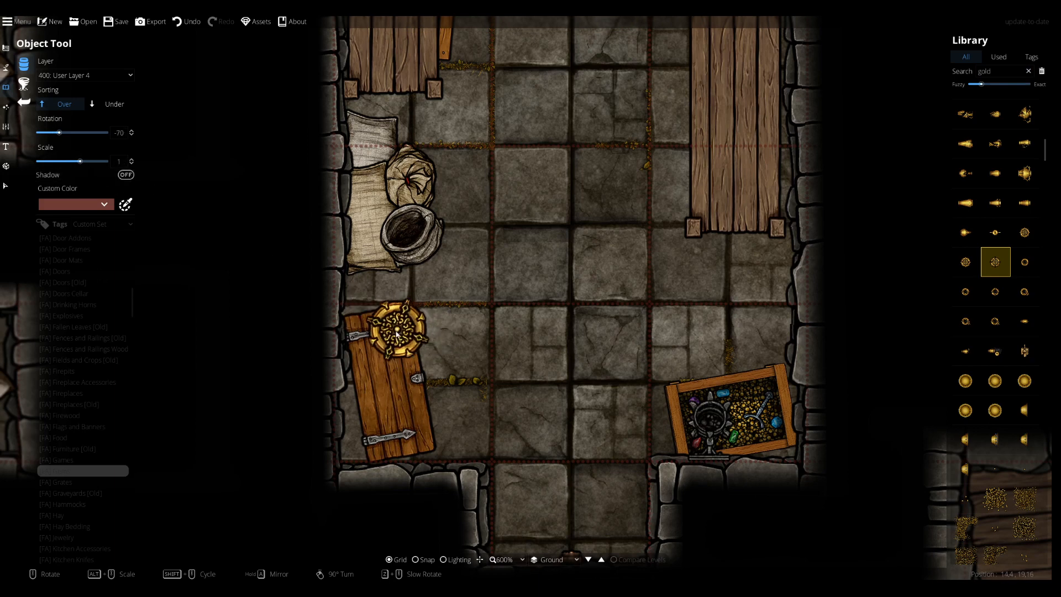
drag(402, 330, 366, 416)
scroll(729, 360, down, 1)
click(729, 358)
Search the object library for silver and choose a two-handled silver urn
scroll(1014, 166, down, 3)
click(995, 205)
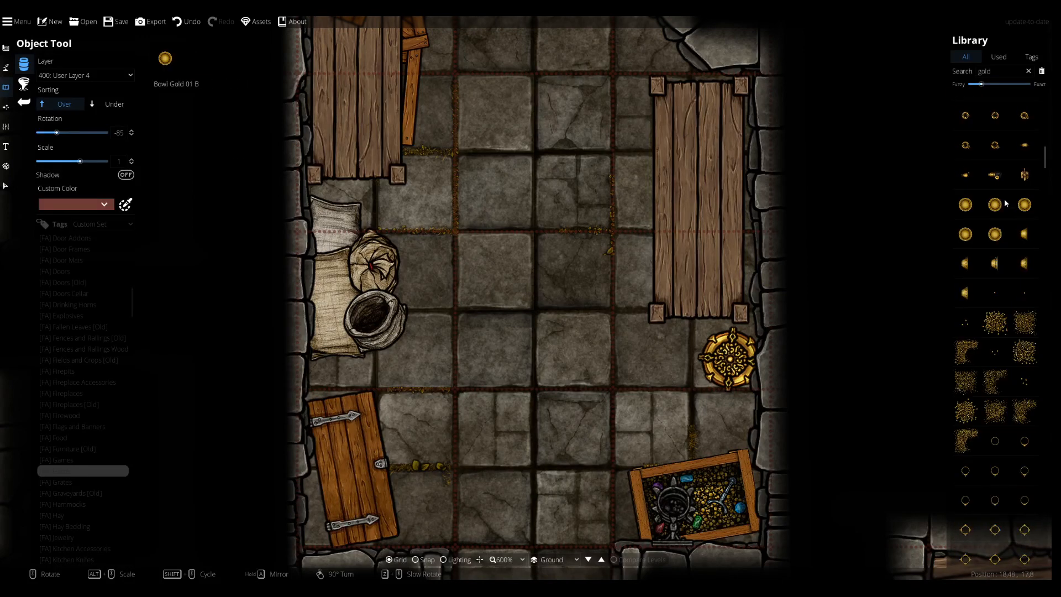
scroll(1003, 227, down, 3)
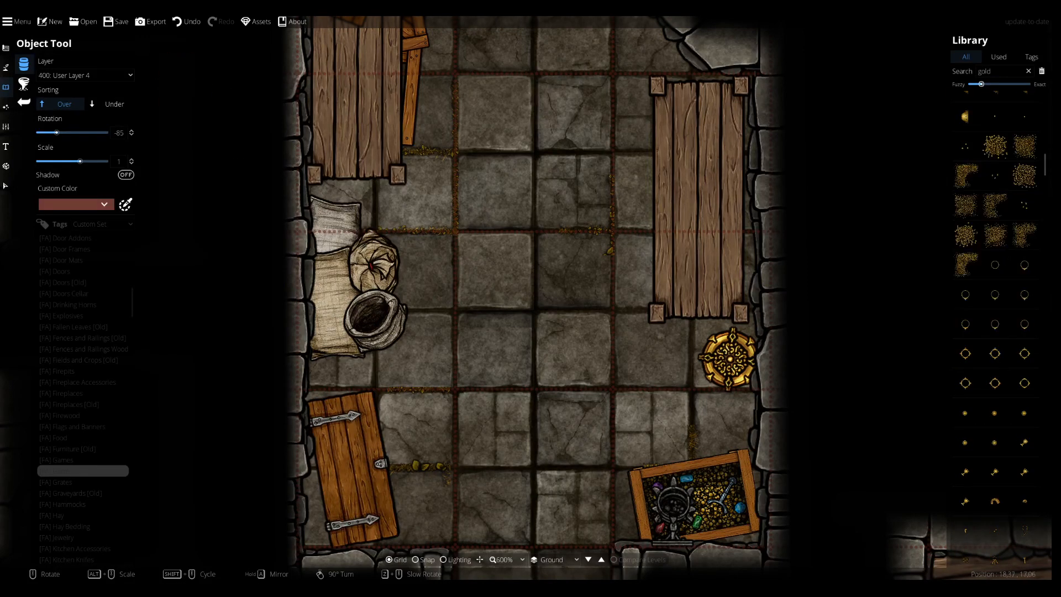
text(silv)
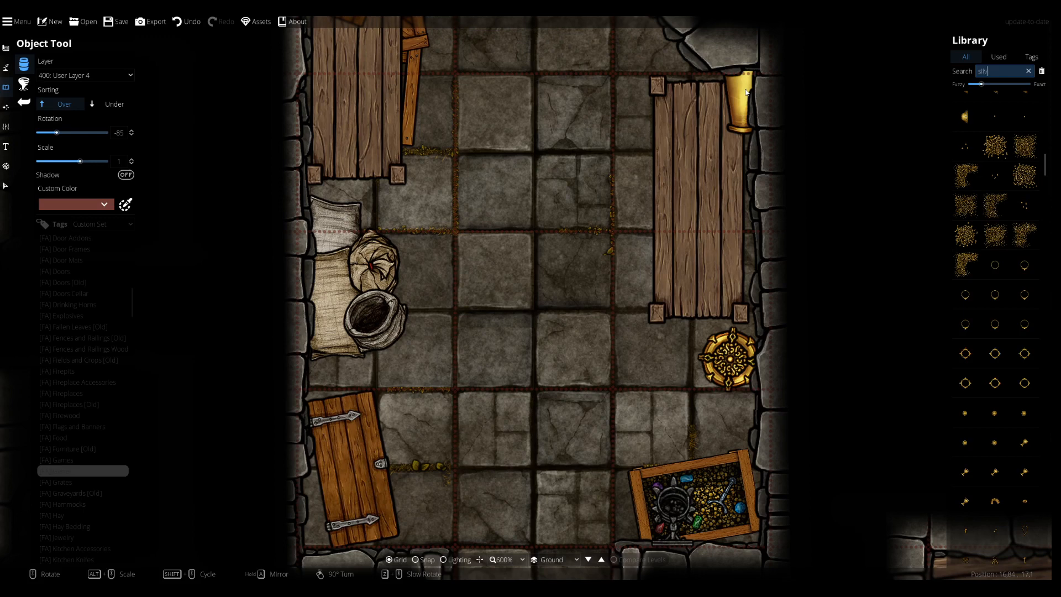
text(er)
click(995, 261)
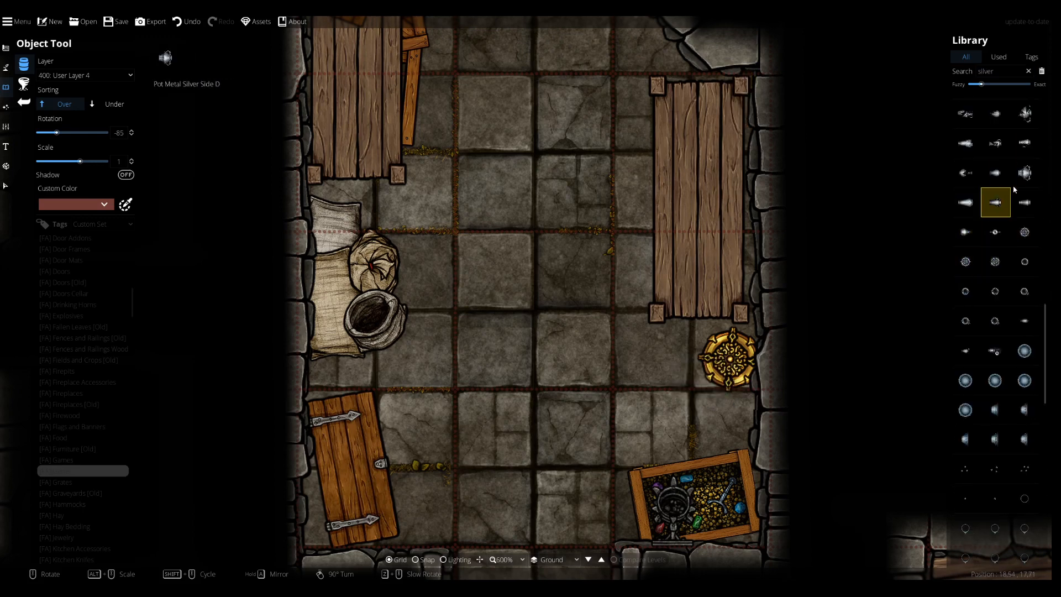
scroll(1012, 199, up, 3)
click(996, 265)
scroll(685, 276, down, 5)
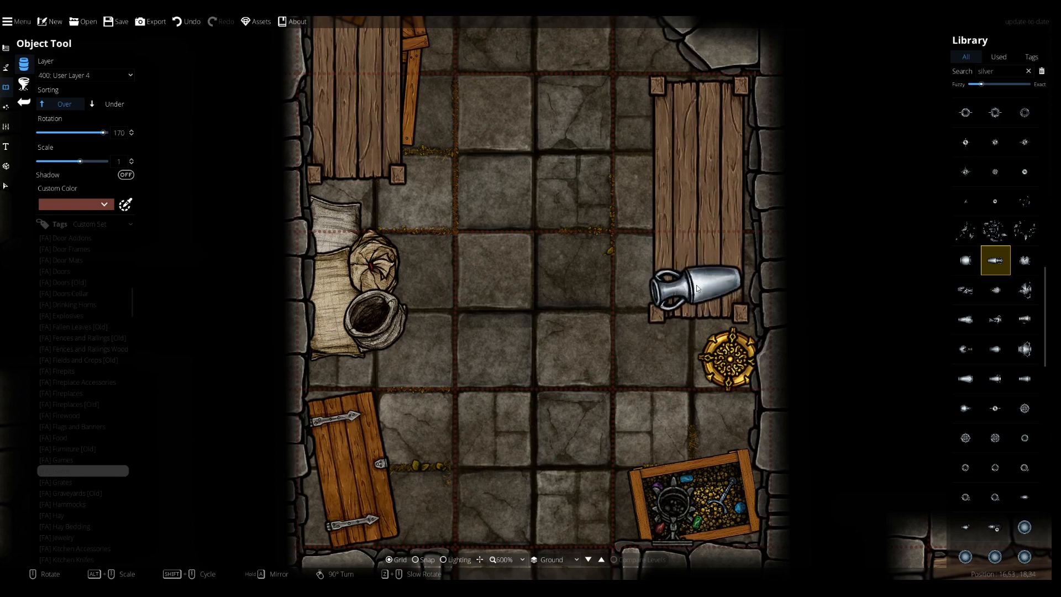
Move the long table to layer 300: User Layer 3 and tuck two silver urns under its side on layer 100: User Layer 1
click(90, 78)
click(84, 163)
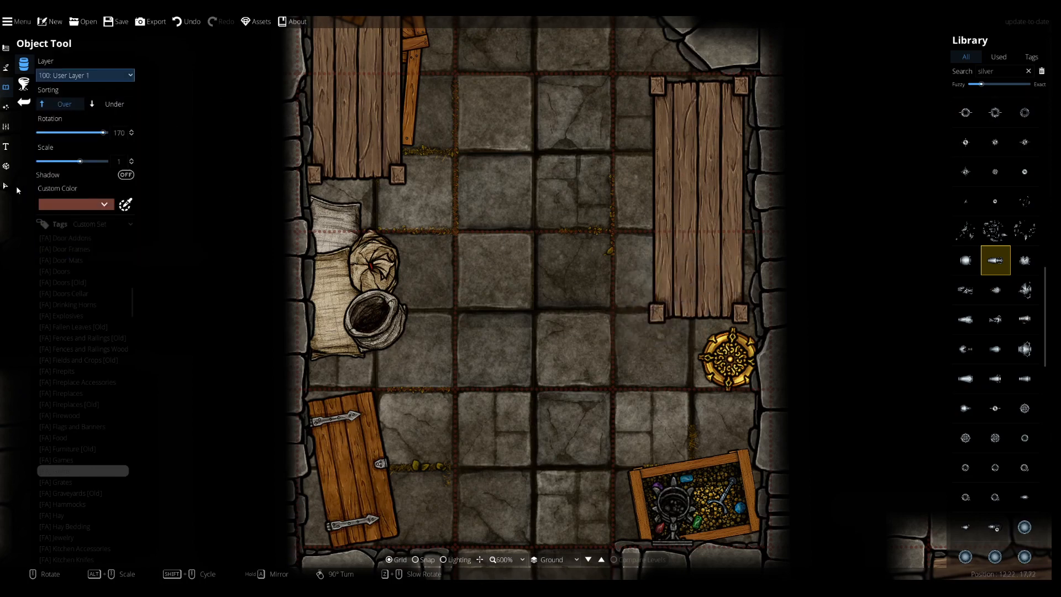
click(8, 187)
click(697, 210)
click(92, 168)
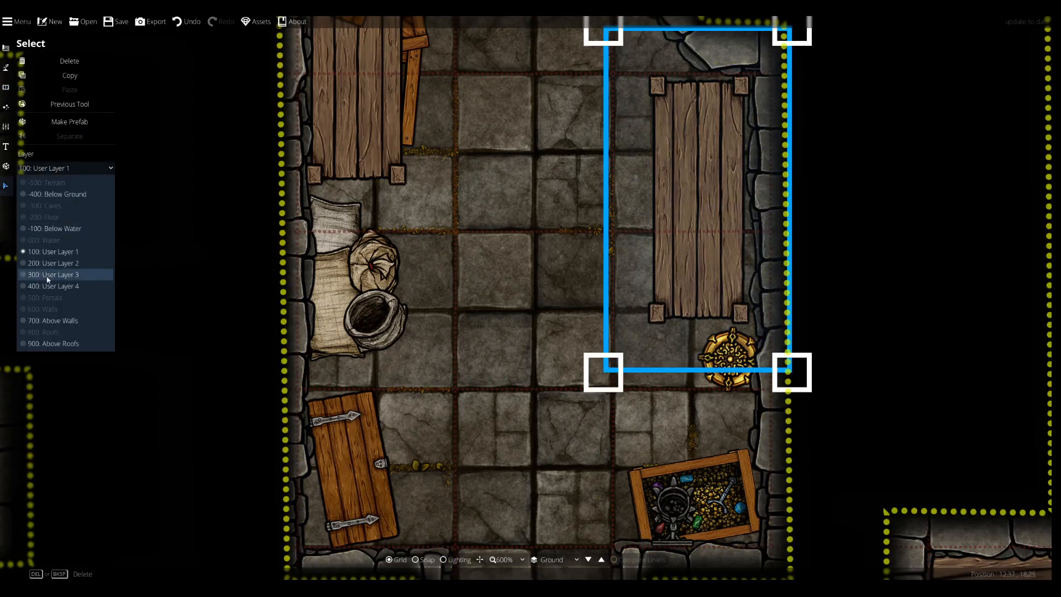
click(48, 276)
click(6, 88)
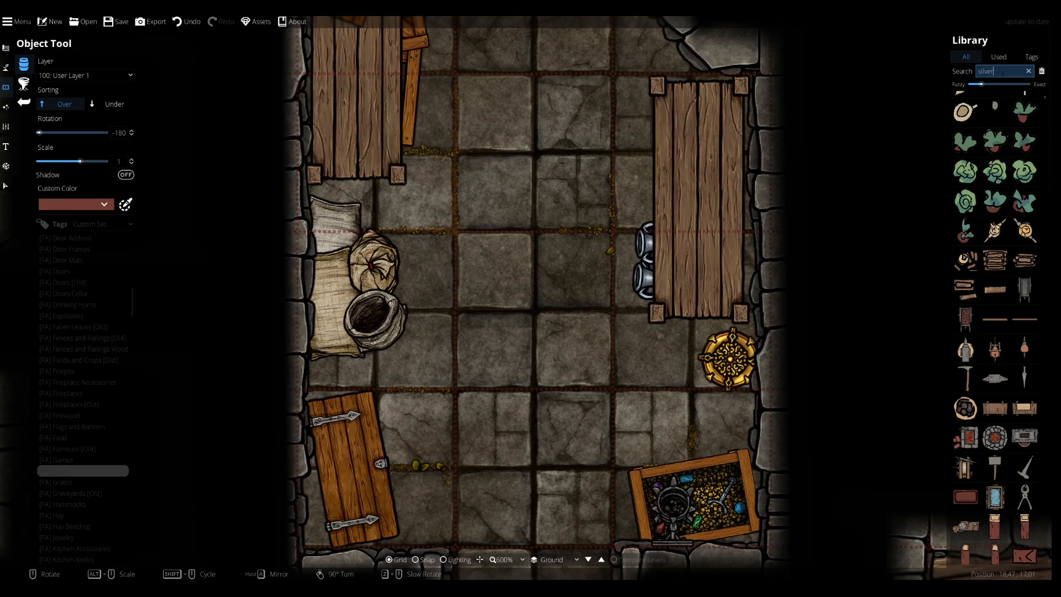
Place a silver clawed orb base at scale 0.9 near the lower end of the left-hand table, on layer 300: User Layer 3
key(Return)
scroll(998, 426, down, 10)
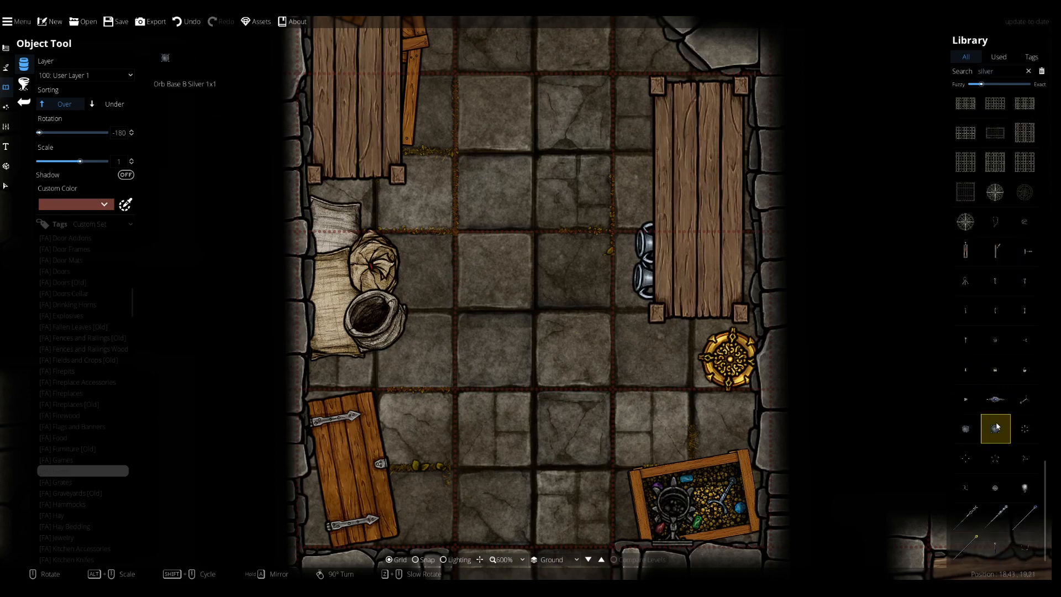
click(999, 468)
key(Up)
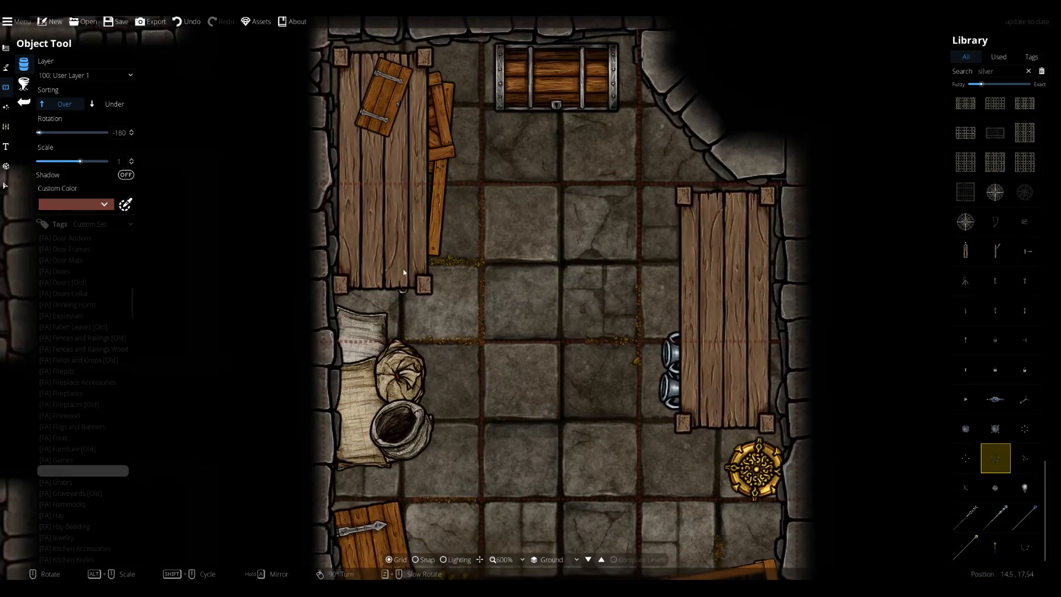
click(83, 77)
click(84, 186)
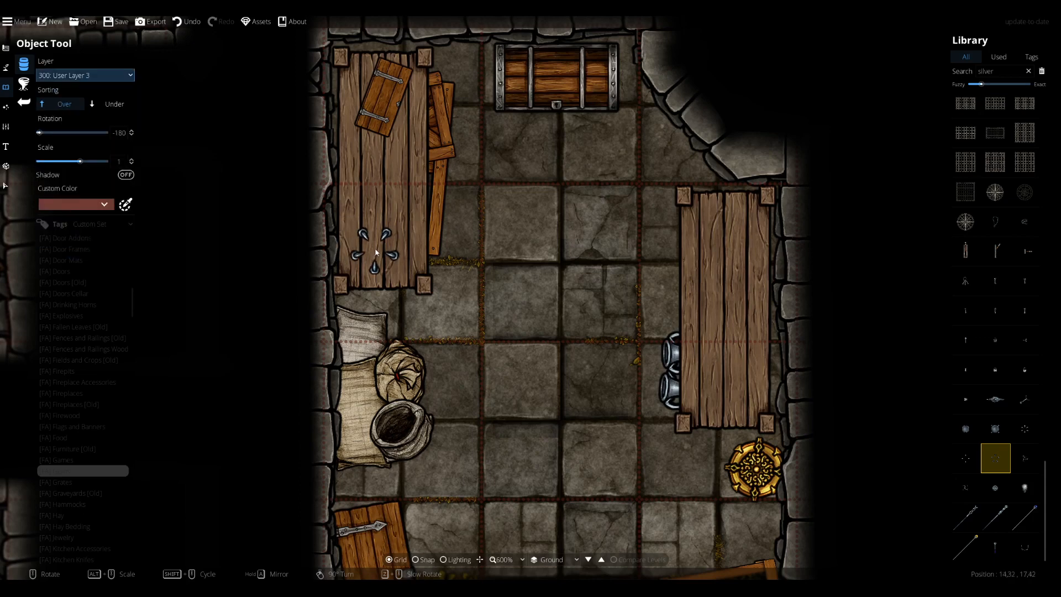
click(971, 468)
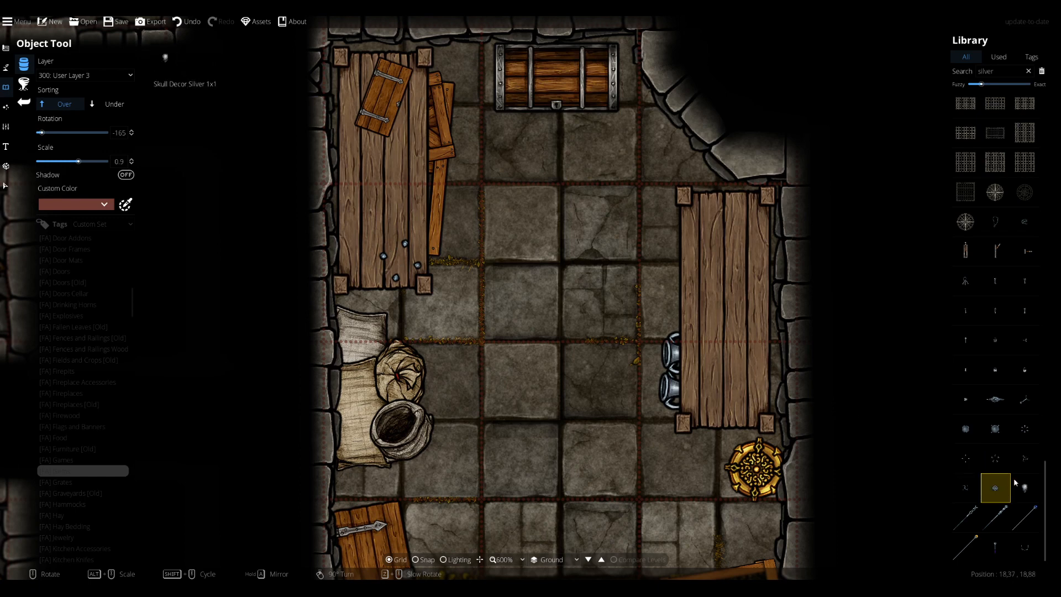
scroll(980, 525, up, 5)
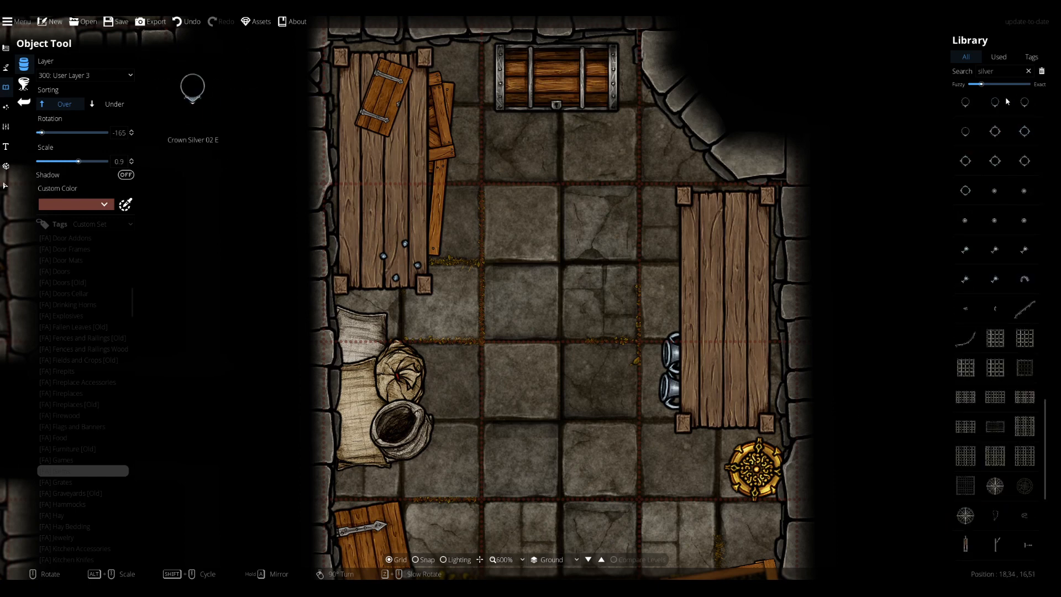
Search the object library for orb and set a red orb on the silver base on the table
text(orb)
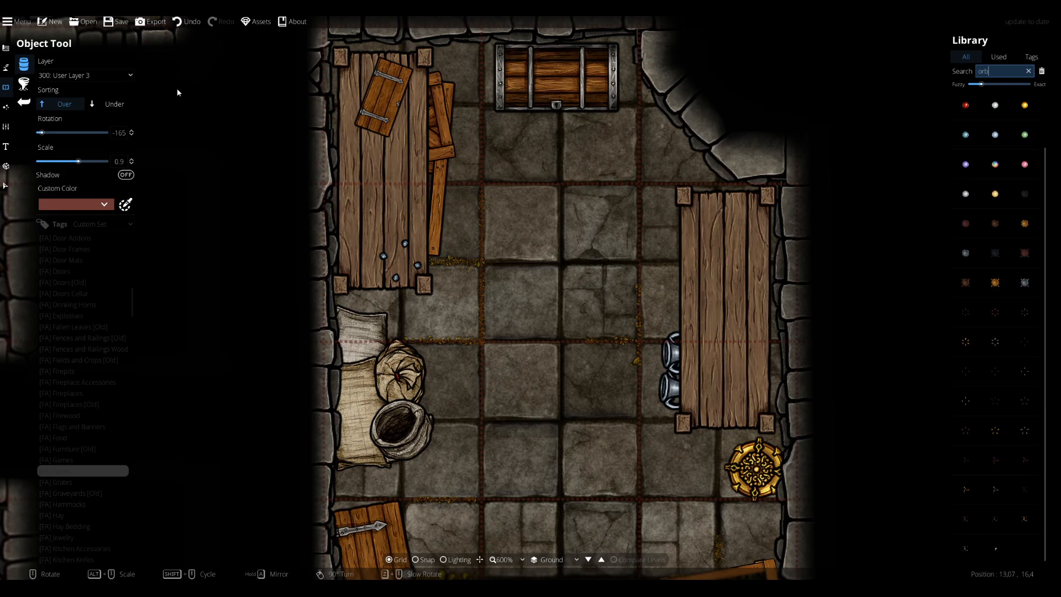
click(966, 105)
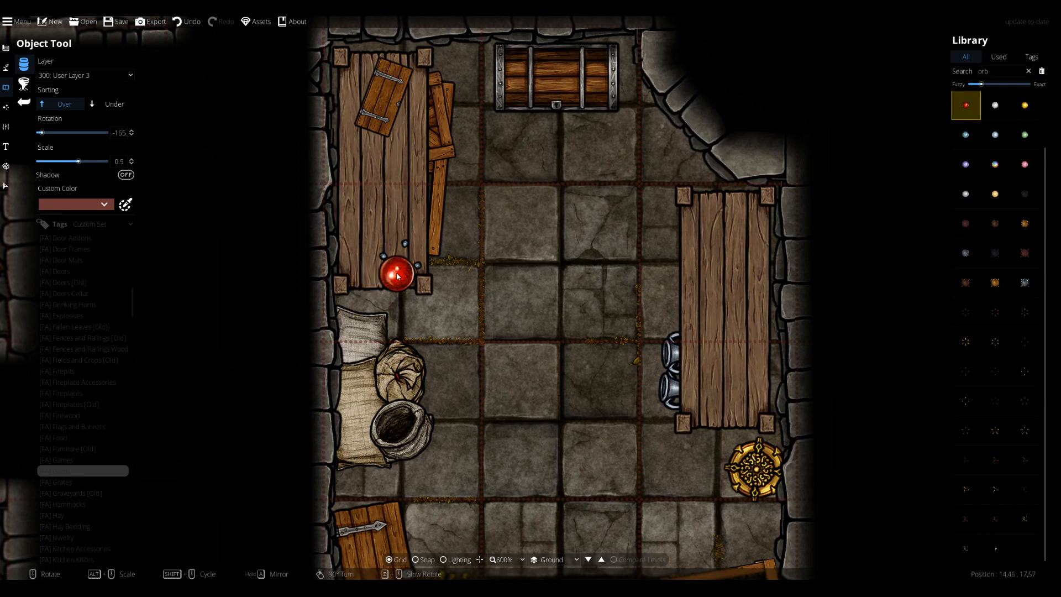
drag(610, 381, 567, 449)
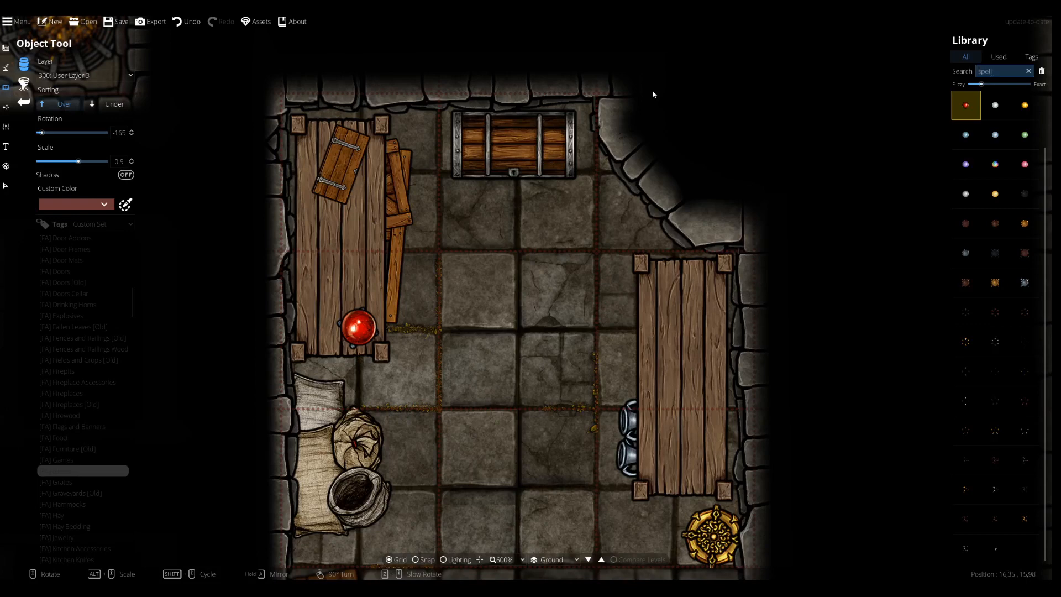
Search the object library for spellcomponents and look through the available items
text(mponents)
click(1026, 252)
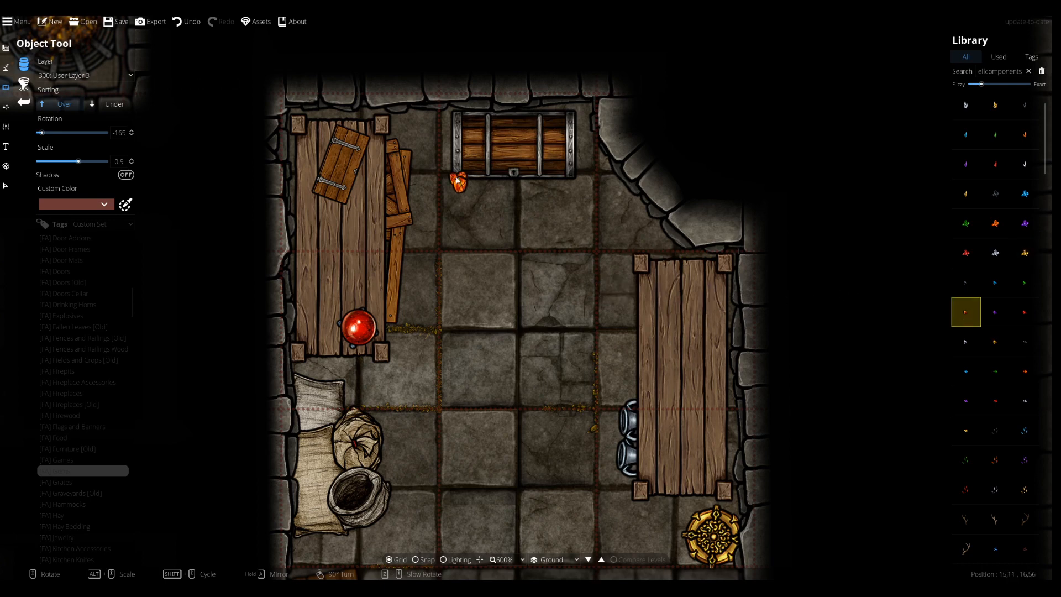
scroll(970, 412, down, 3)
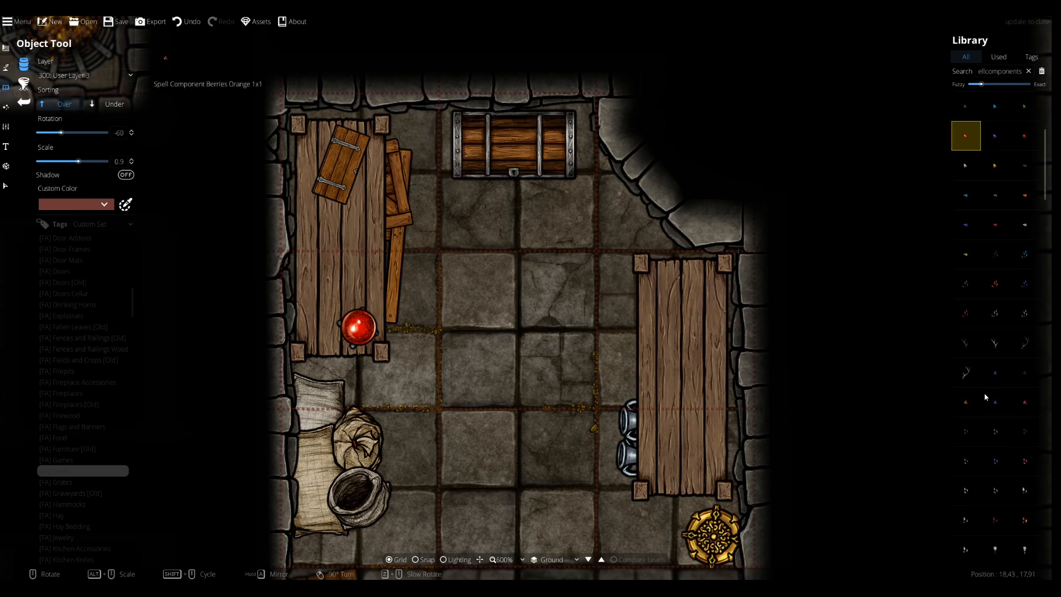
scroll(995, 381, down, 2)
click(966, 372)
drag(697, 476, 691, 289)
scroll(981, 436, down, 5)
click(996, 406)
drag(531, 301, 585, 403)
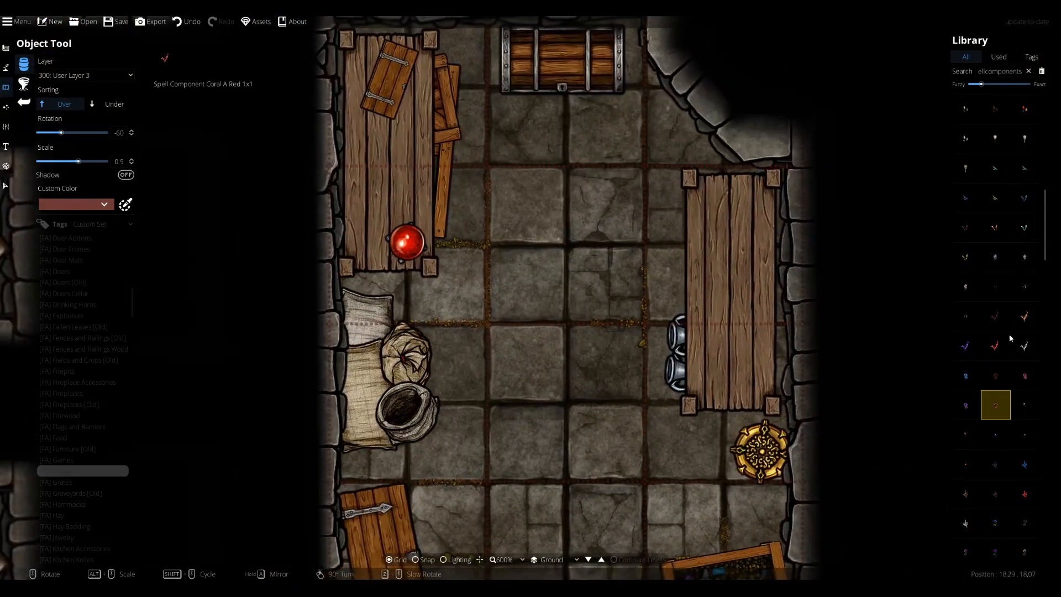
scroll(1000, 423, down, 5)
scroll(998, 452, down, 10)
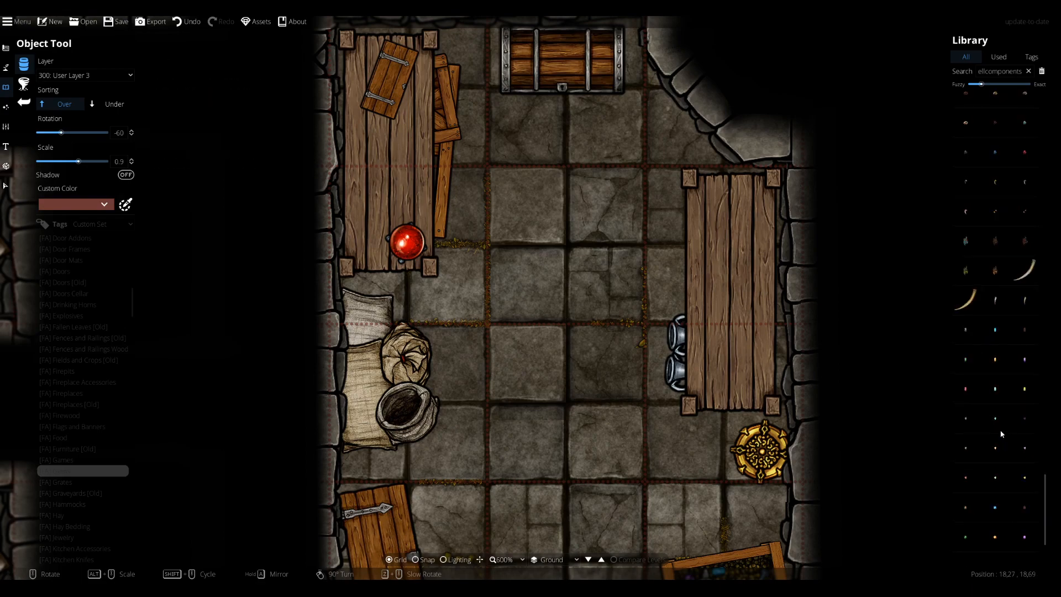
Place a blue component, a red component and a curved tusk on the table beside the red orb
click(369, 249)
click(1025, 152)
click(356, 233)
click(966, 301)
click(995, 300)
scroll(369, 224, up, 4)
click(367, 222)
Search the library for rug, choose a plain rectangular rug and set the placement layer to 100: User Layer 1
drag(537, 276, 546, 376)
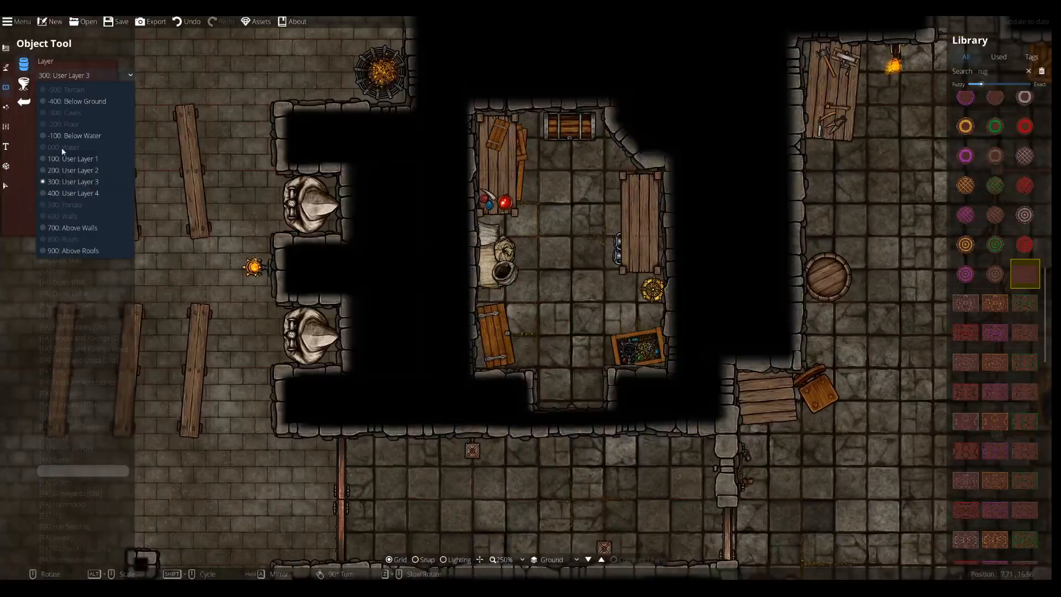
click(104, 204)
drag(113, 29, 114, 36)
click(108, 209)
click(104, 205)
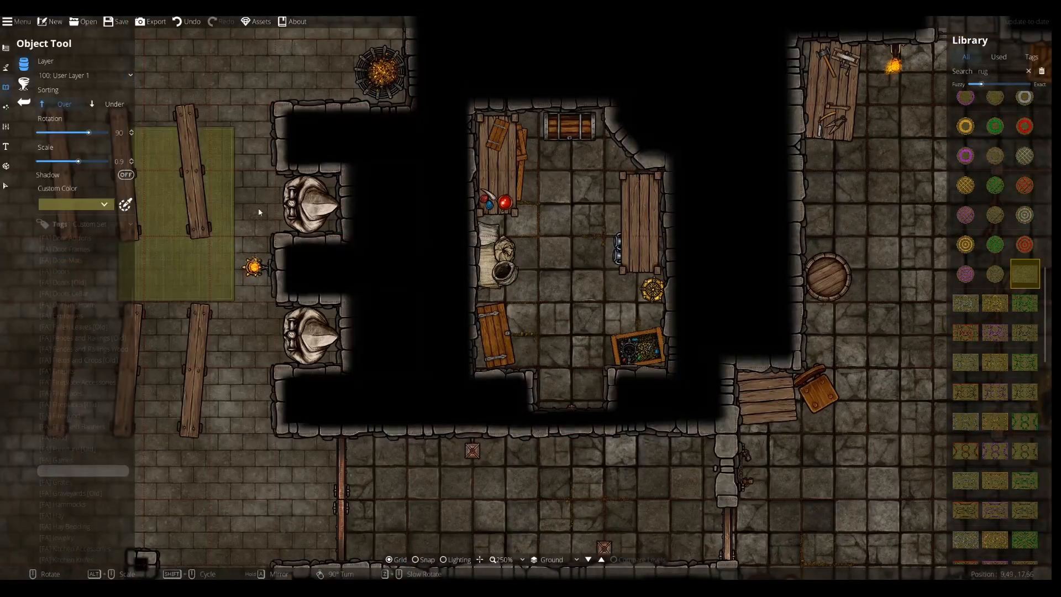
Recolour the rug a muted grey-brown and place it at an angle across the storage room floor, sorted under the other objects
click(94, 234)
click(99, 204)
click(101, 234)
click(104, 205)
click(43, 294)
click(114, 104)
click(104, 205)
click(70, 266)
click(323, 347)
scroll(566, 214, down, 1)
click(565, 211)
Place an upright barrel at scale 0.8, rotation 100, between the upper chest and the long table on the right side of the room
scroll(564, 211, up, 1)
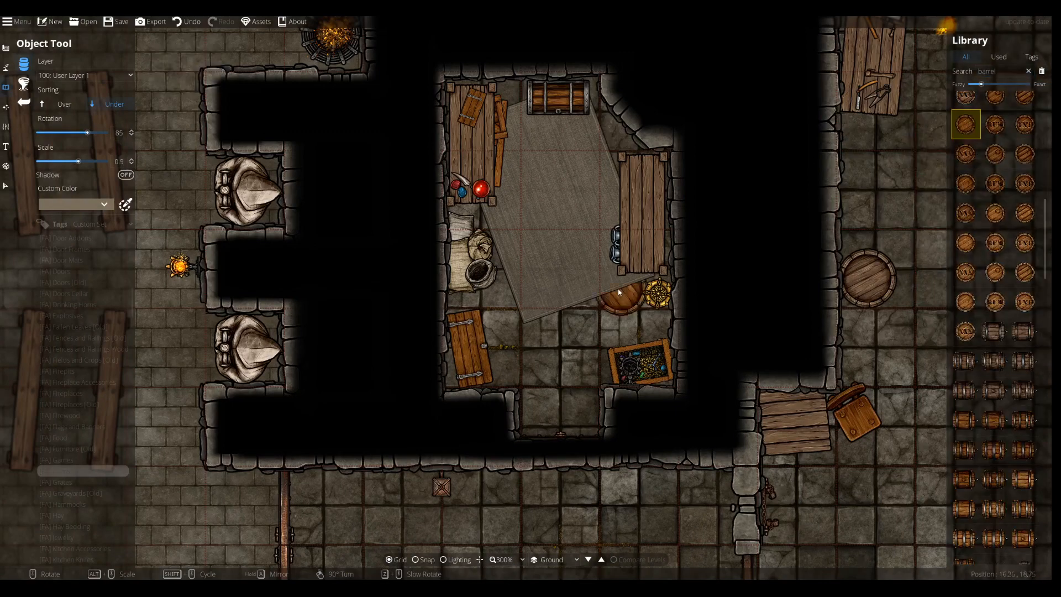
scroll(628, 296, up, 3)
click(578, 159)
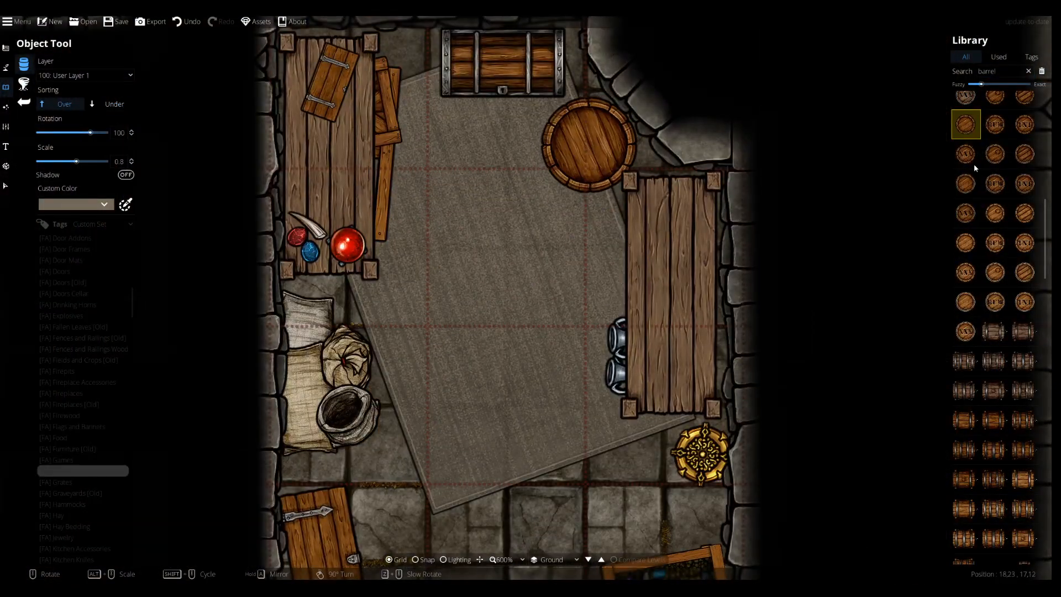
Search the library for crate and tuck small crates partly under both long tables on layer 100: User Layer 1
click(995, 125)
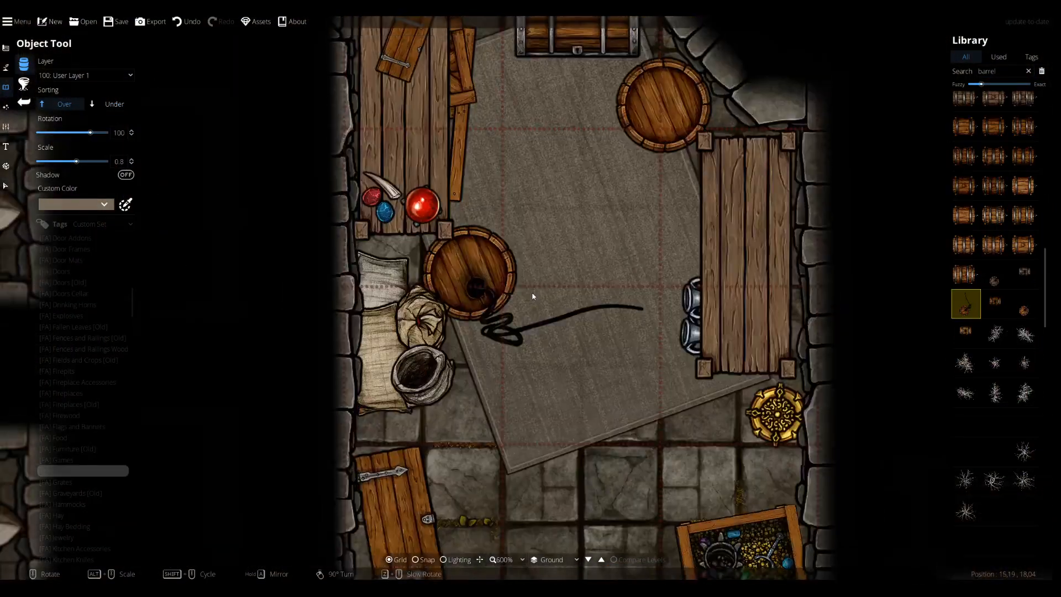
click(995, 100)
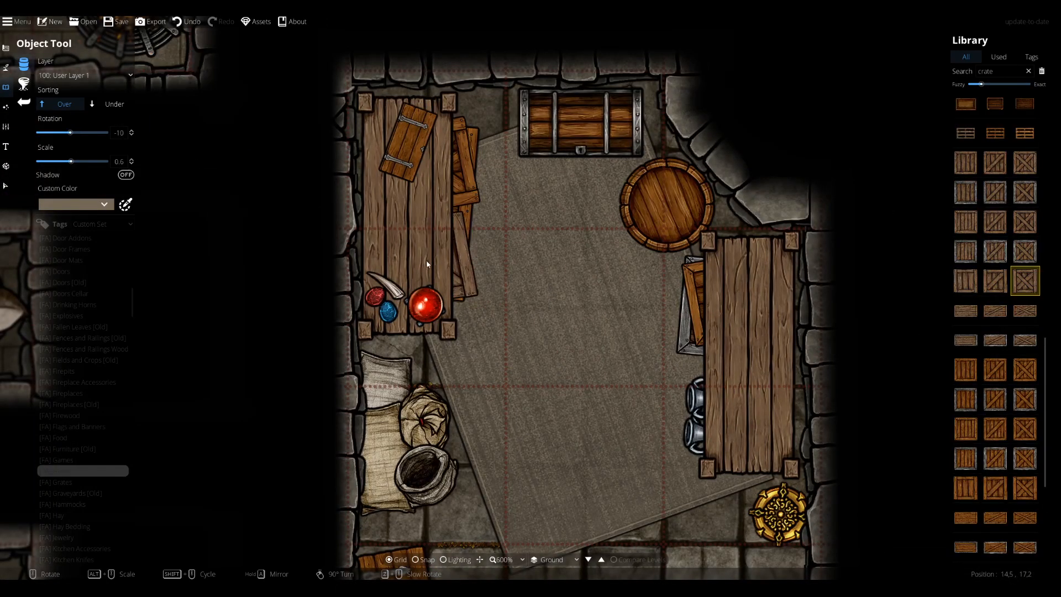
click(426, 259)
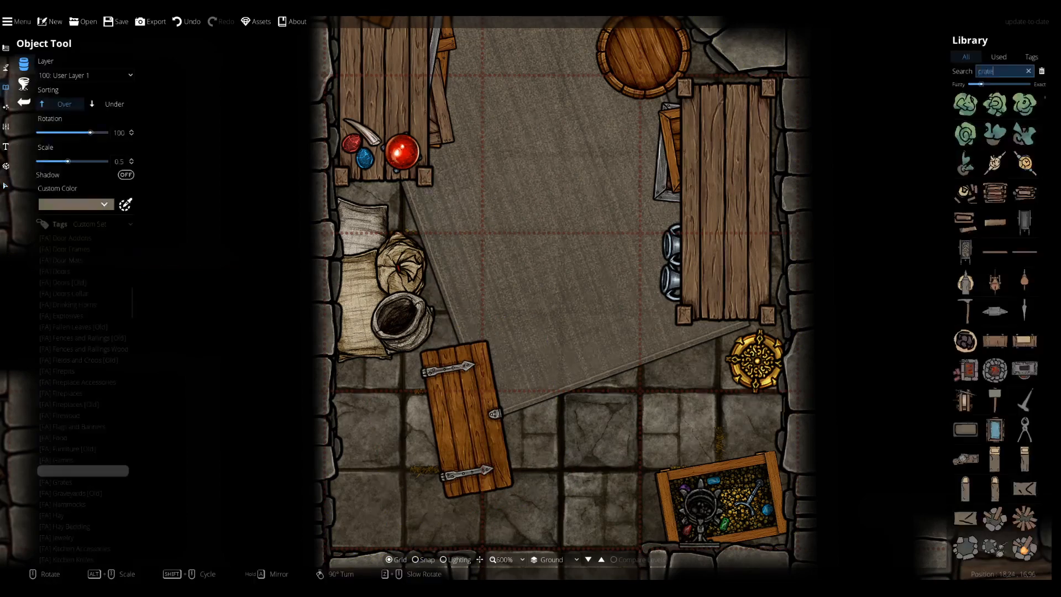
Place two weathered barrels in the room's lower-left corner behind the wooden chest and shrink the round gold urn below the long table
text(barrel)
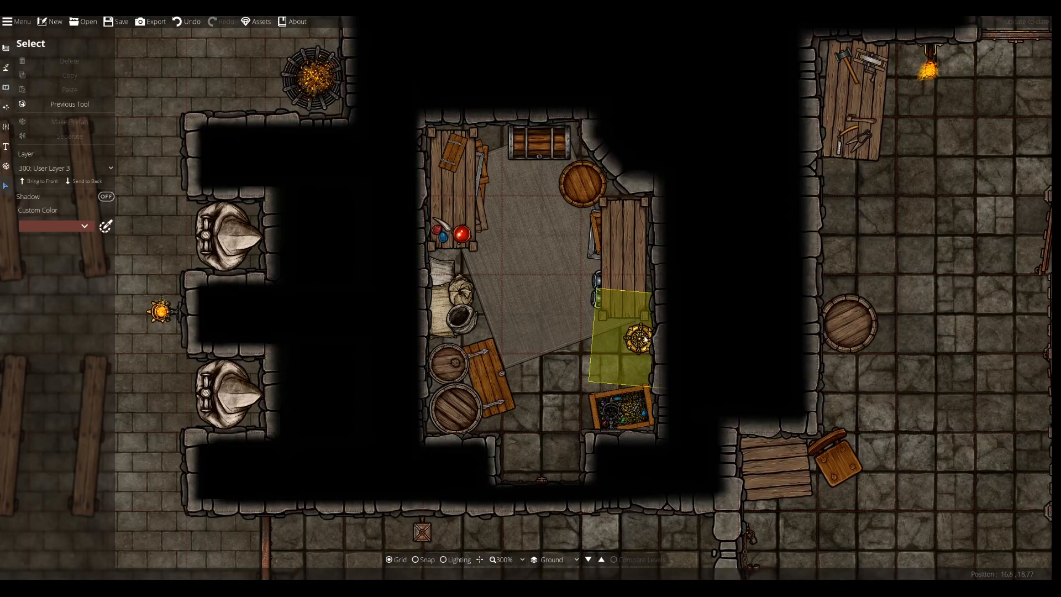
click(602, 334)
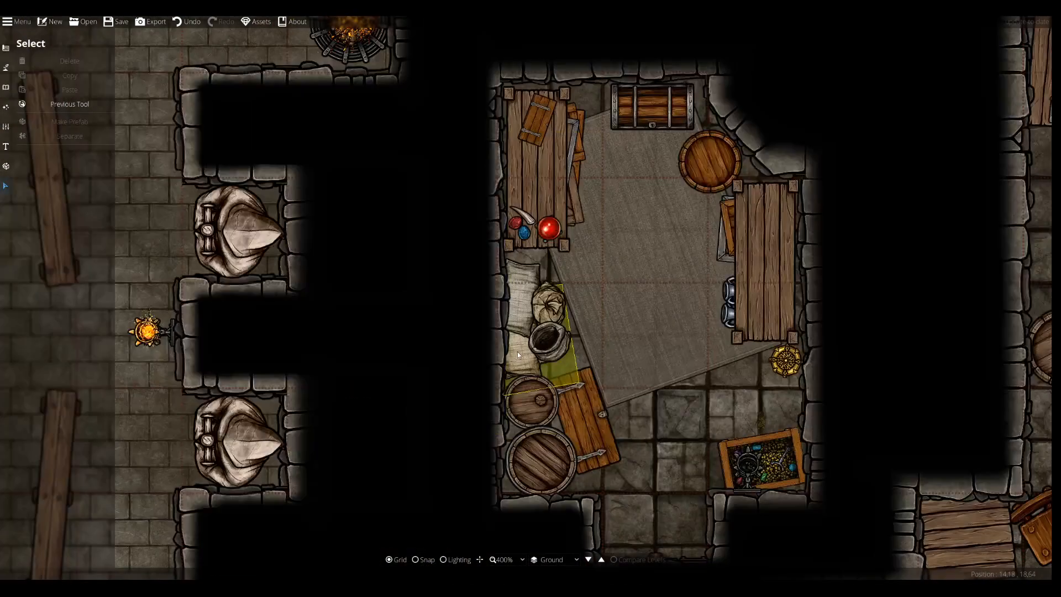
Put the flat sack on layer 100: User Layer 1 and move the open sack closer to the barrels on layer 300: User Layer 3
click(501, 387)
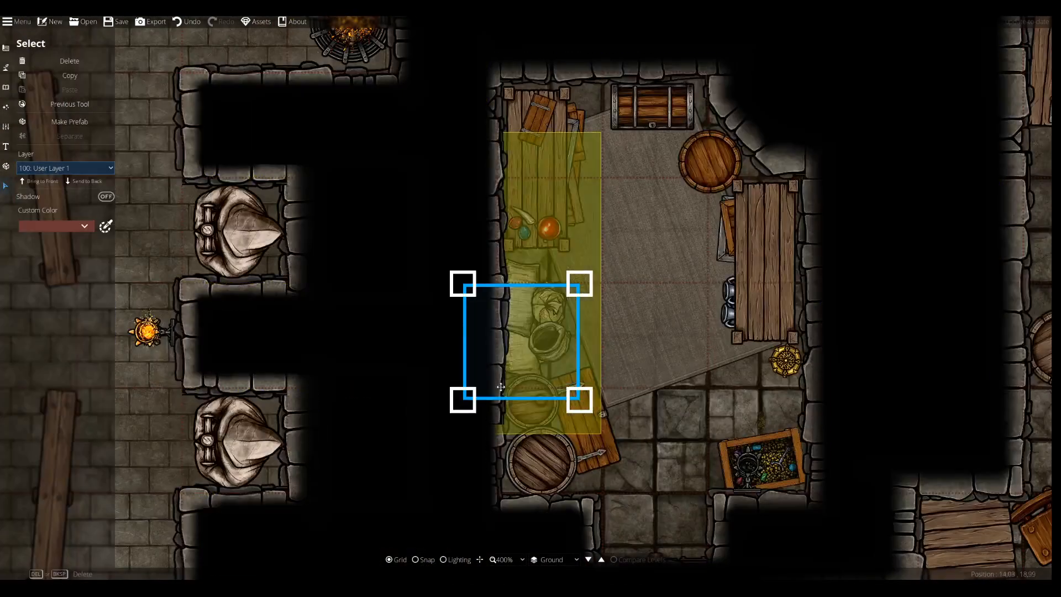
click(519, 307)
click(45, 169)
click(50, 251)
key(Delete)
drag(550, 345, 555, 362)
click(41, 169)
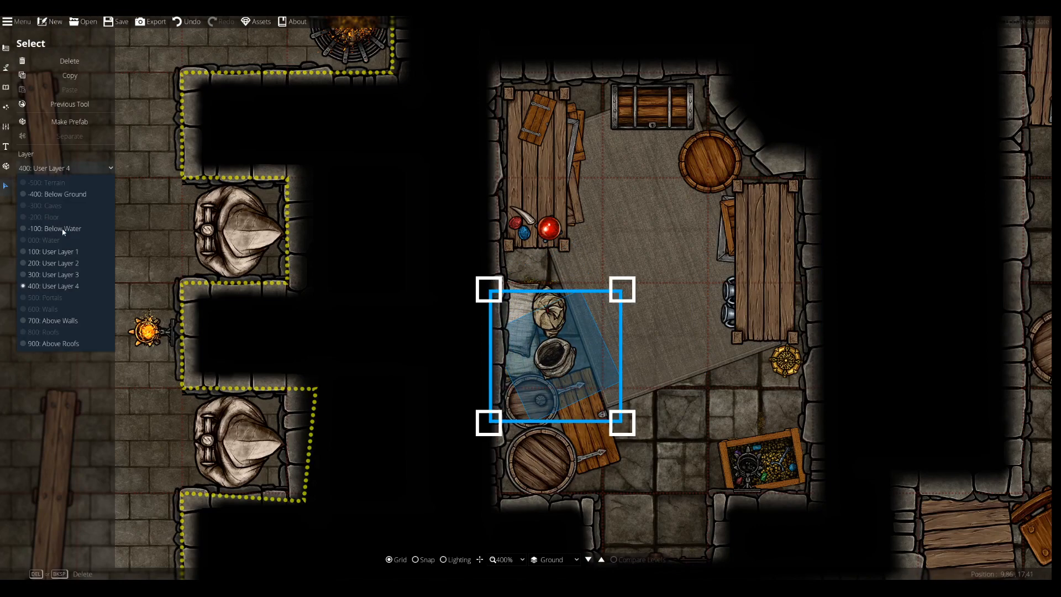
click(50, 275)
Shift the tied sack down toward the open sack and set the flat sack beneath them to layer 100: User Layer 1
click(601, 459)
drag(549, 307, 546, 325)
click(80, 179)
click(238, 231)
click(519, 317)
click(56, 168)
click(50, 251)
click(546, 325)
click(238, 231)
click(548, 369)
click(587, 423)
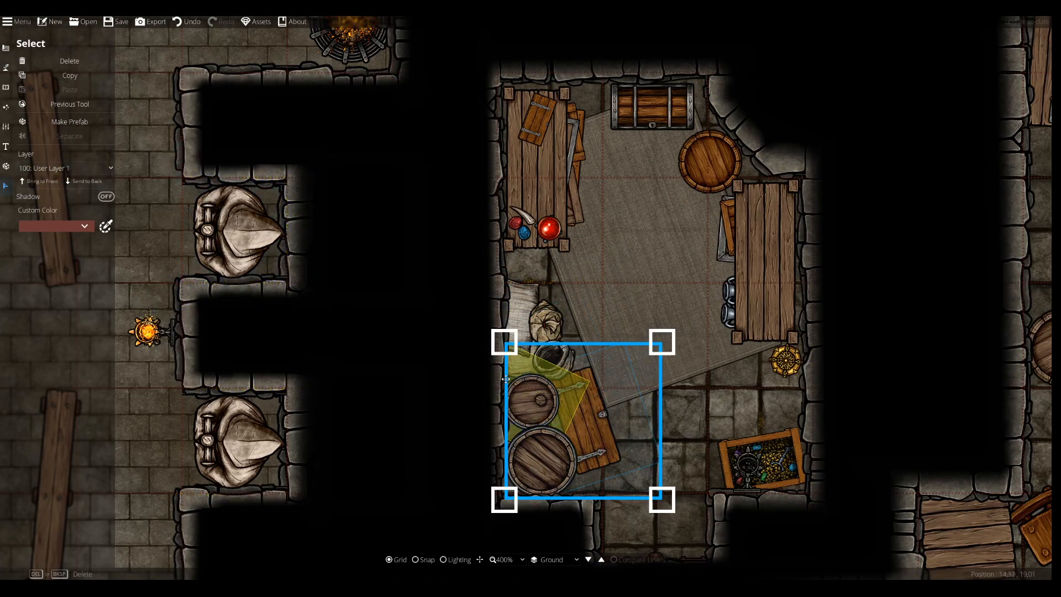
Choose a stain object from the tagged library, give it a dark custom colour and place it on the rug
click(6, 87)
click(6, 186)
drag(592, 344, 596, 354)
click(5, 87)
click(24, 65)
click(70, 354)
click(62, 427)
click(996, 226)
click(1026, 464)
click(104, 204)
click(66, 299)
drag(67, 299, 66, 296)
click(609, 299)
Change the stain's layer and add more dark stain patches across the rug with other stain variants
click(85, 76)
click(66, 118)
click(63, 104)
scroll(562, 178, up, 10)
click(562, 178)
click(1016, 195)
scroll(1020, 277, down, 1)
click(1025, 465)
scroll(652, 265, down, 9)
click(670, 234)
Compare the silver pots in the library and place a small silver piece on the upper barrel, using layer 200: User Layer 2
drag(613, 463, 635, 409)
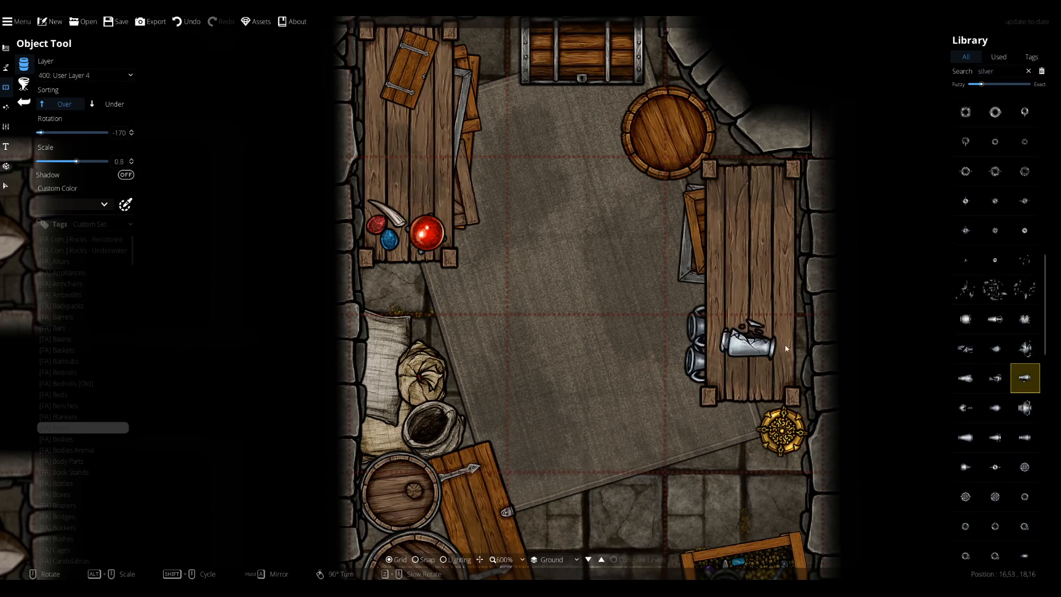
click(995, 437)
click(113, 75)
click(80, 170)
click(996, 319)
click(995, 348)
click(967, 378)
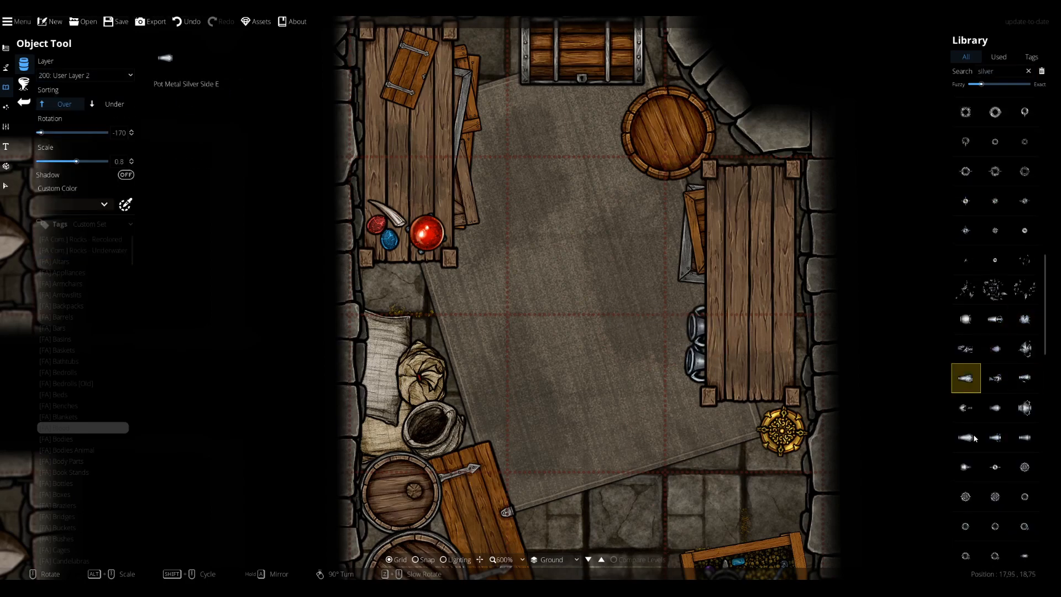
click(972, 438)
scroll(984, 437, down, 1)
click(997, 437)
click(1025, 379)
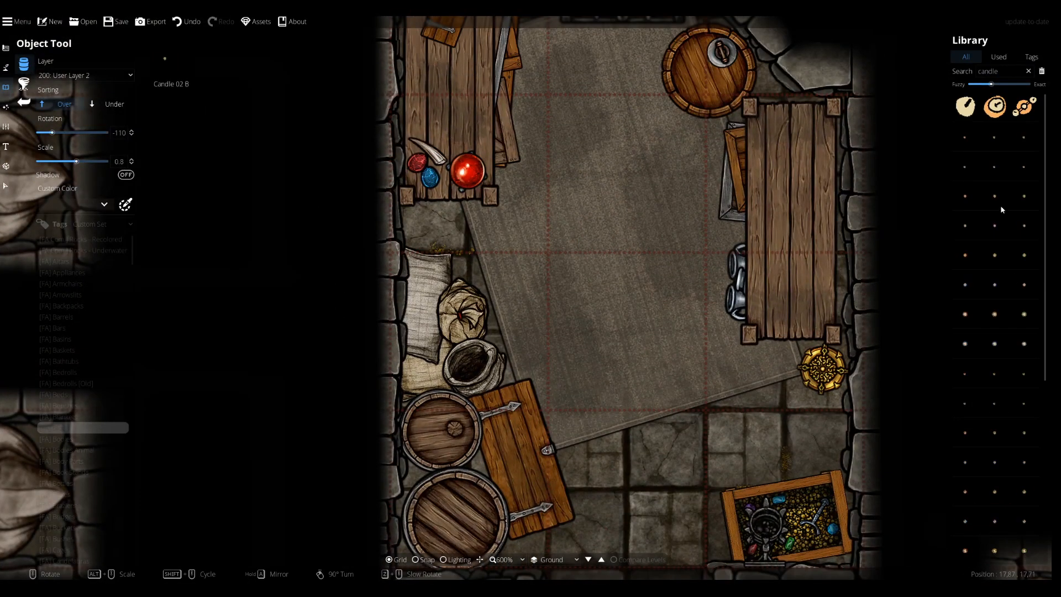
Pick a candle from the library, give it a pale cream custom colour and place it on the large lower barrel
scroll(995, 276, down, 5)
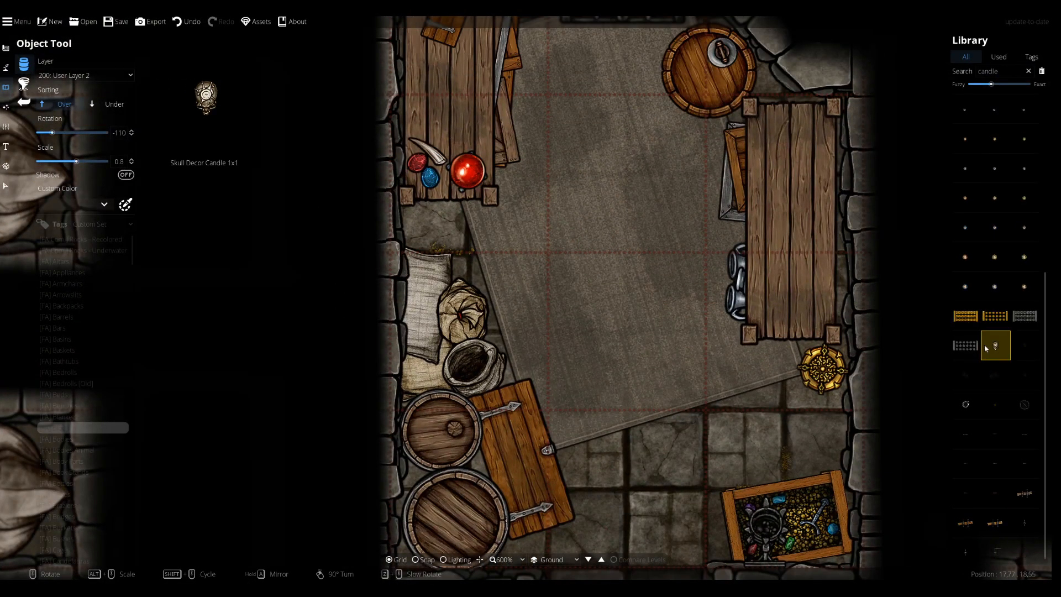
click(966, 404)
click(104, 204)
click(44, 295)
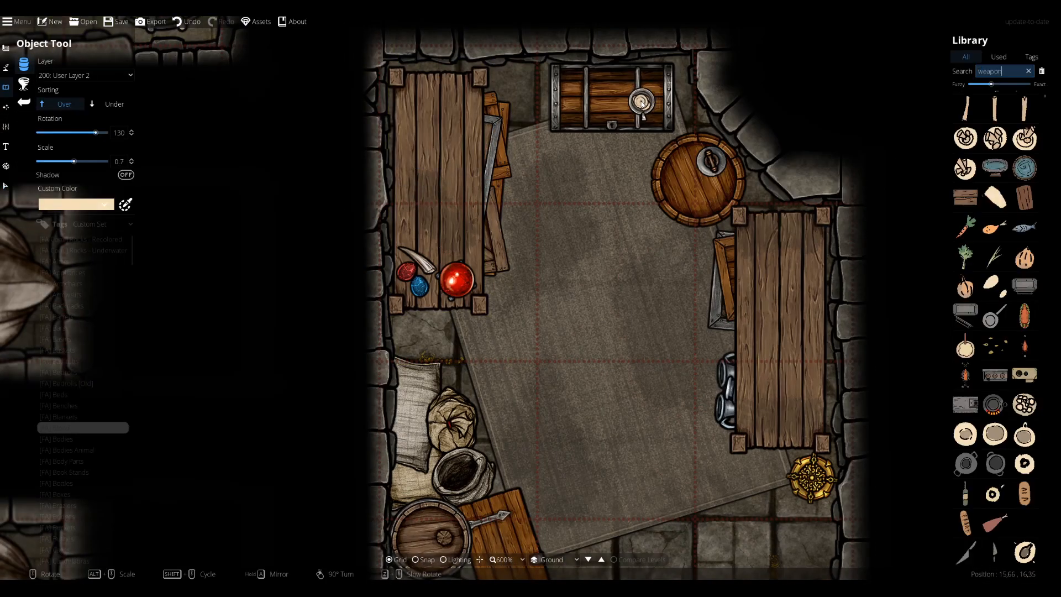
Search the library for weapon and place a sword on the left wooden table, using layer 300: User Layer 3
key(Return)
scroll(996, 387, down, 15)
click(995, 405)
scroll(1010, 342, down, 10)
click(996, 219)
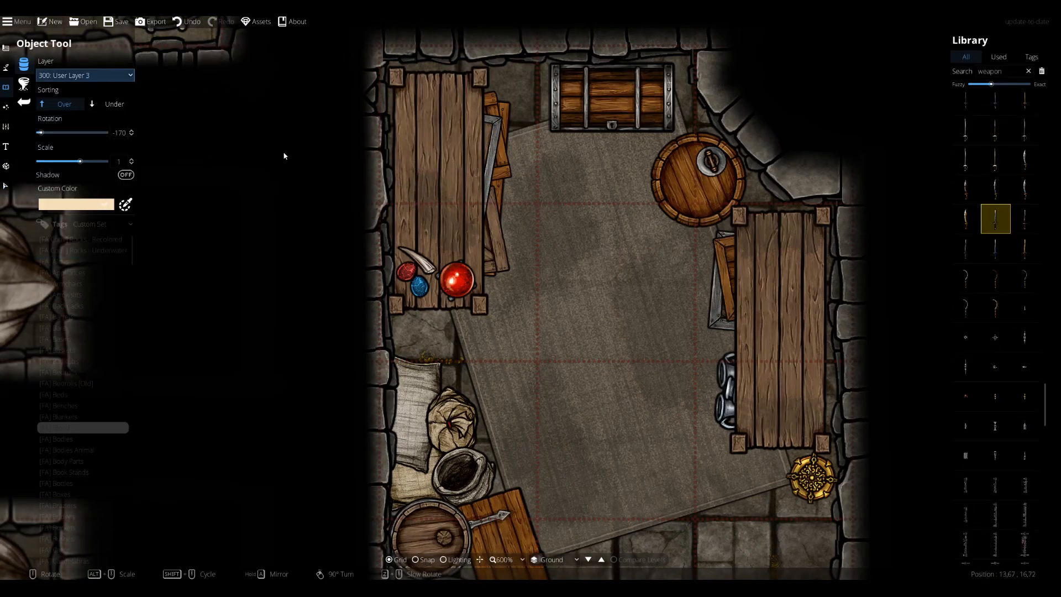
click(420, 143)
Choose a green-hilted sword and place it beside the first one on the table, using layer 400: User Layer 4
click(996, 247)
scroll(436, 135, up, 1)
click(966, 247)
click(432, 135)
Compare the scimitars and other blades, and place a sword with a curved guard below the pair at rotation 25
click(995, 189)
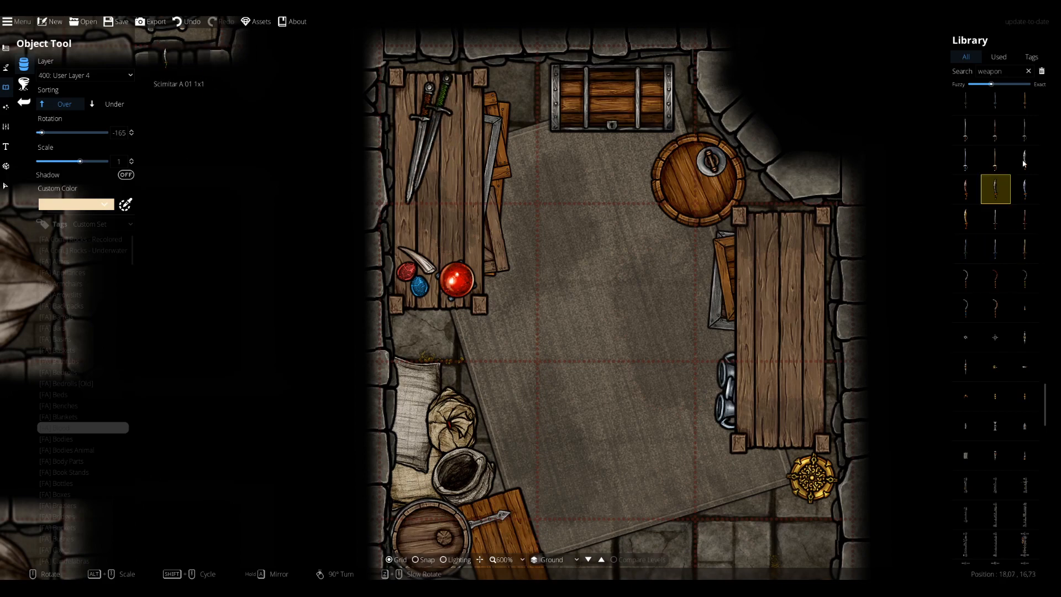
click(1025, 130)
click(966, 131)
click(995, 159)
click(966, 130)
scroll(453, 159, down, 20)
click(445, 163)
Browse the weapon racks and other weapon objects and place a quiver piece on the right wooden table
scroll(996, 309, down, 5)
click(996, 311)
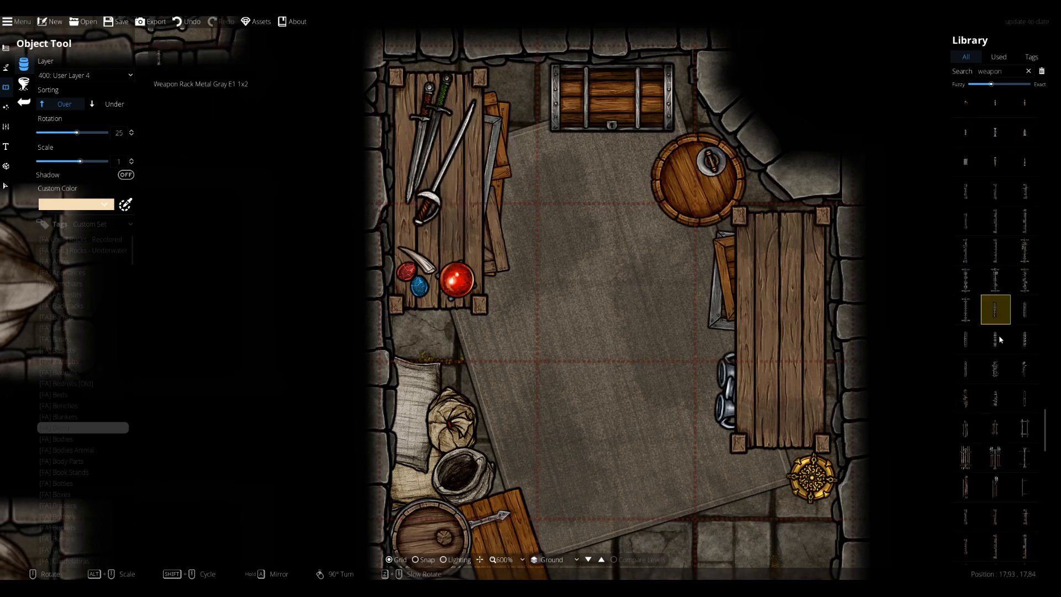
drag(779, 354, 768, 292)
click(996, 369)
scroll(1007, 357, up, 20)
click(994, 224)
scroll(995, 224, up, 6)
click(1026, 195)
scroll(797, 211, down, 5)
scroll(796, 210, up, 3)
scroll(795, 209, down, 1)
click(794, 208)
Pick a new custom colour and place another piece beside the quiver on the right table
click(104, 205)
click(77, 244)
click(776, 207)
Compare further weapon variants in the library and place a crossbow next to the quiver on the right table
click(966, 225)
scroll(796, 212, down, 5)
scroll(792, 214, down, 20)
click(1025, 373)
click(995, 430)
scroll(780, 331, up, 20)
scroll(995, 403, down, 3)
click(994, 404)
click(966, 463)
click(966, 522)
scroll(765, 226, down, 9)
click(966, 492)
scroll(762, 217, down, 3)
click(762, 217)
Search the library for potion, give the potion a red custom colour and place it on the right table below the quiver
double_click(990, 71)
text(potion)
click(996, 106)
click(103, 205)
click(138, 260)
click(806, 283)
Inspect the storage room's furnishings from the chest and tables down to the gold-filled crate and doorway
drag(681, 355, 635, 370)
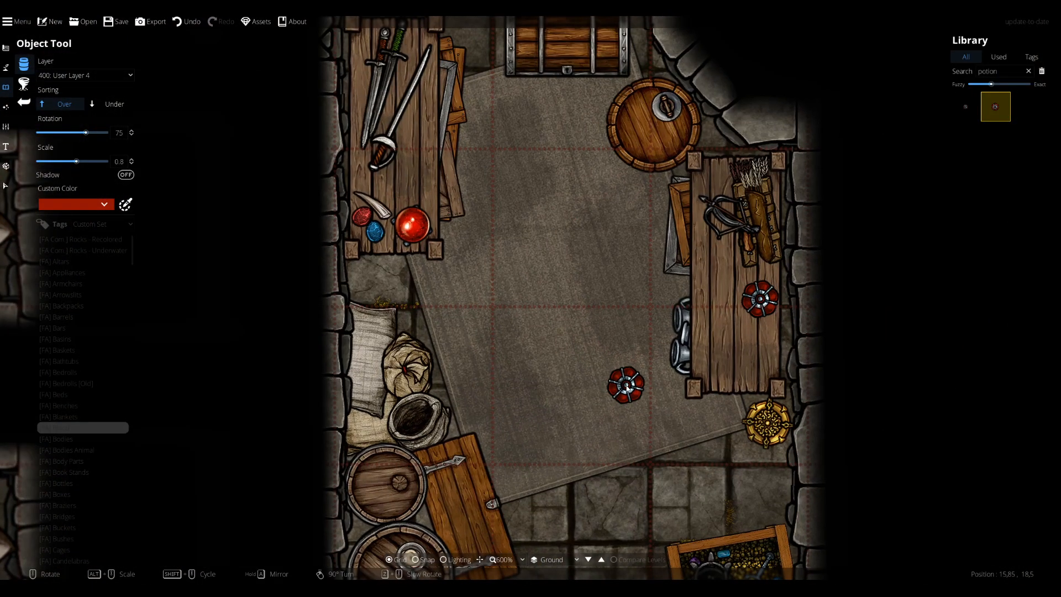
drag(502, 373, 496, 309)
drag(571, 345, 570, 413)
drag(745, 292, 742, 310)
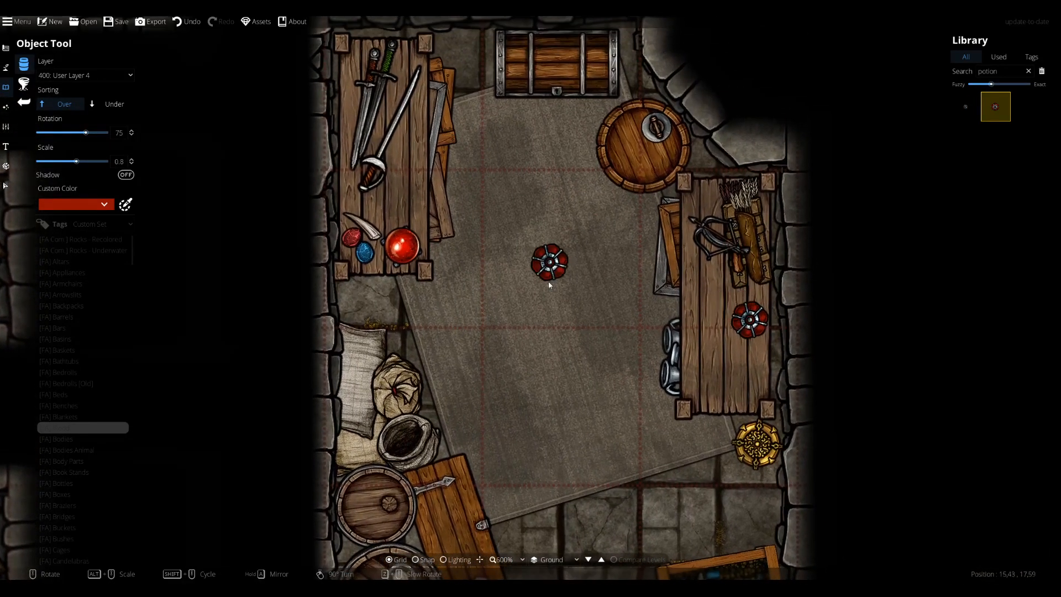
drag(702, 432, 699, 337)
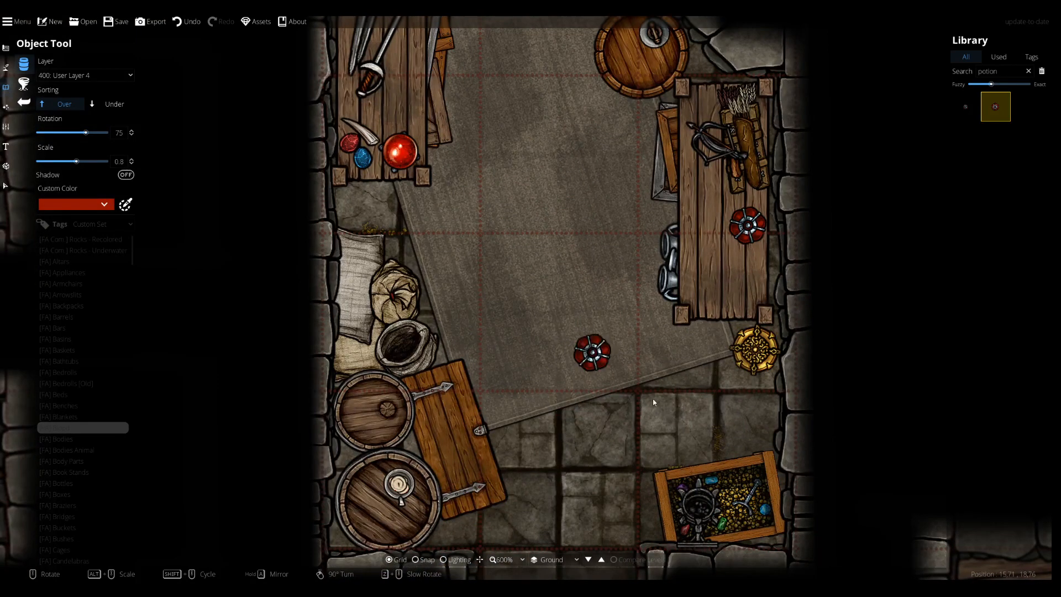
scroll(693, 414, up, 1)
key(Up)
key(Left)
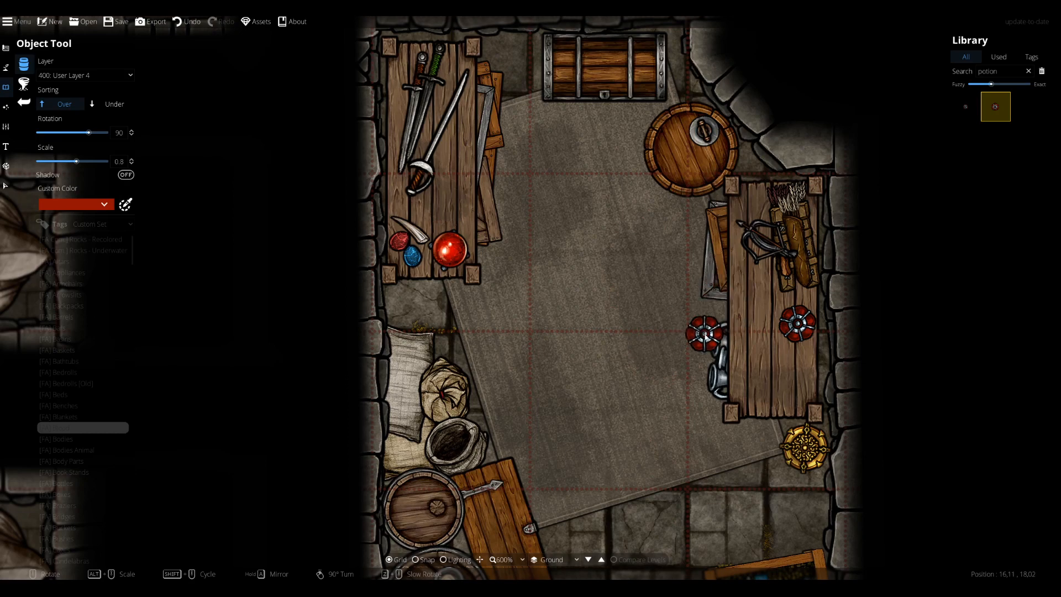
drag(585, 344, 568, 251)
drag(586, 346, 536, 288)
drag(532, 249, 570, 349)
drag(565, 387, 551, 313)
drag(543, 373, 545, 430)
drag(667, 394, 611, 293)
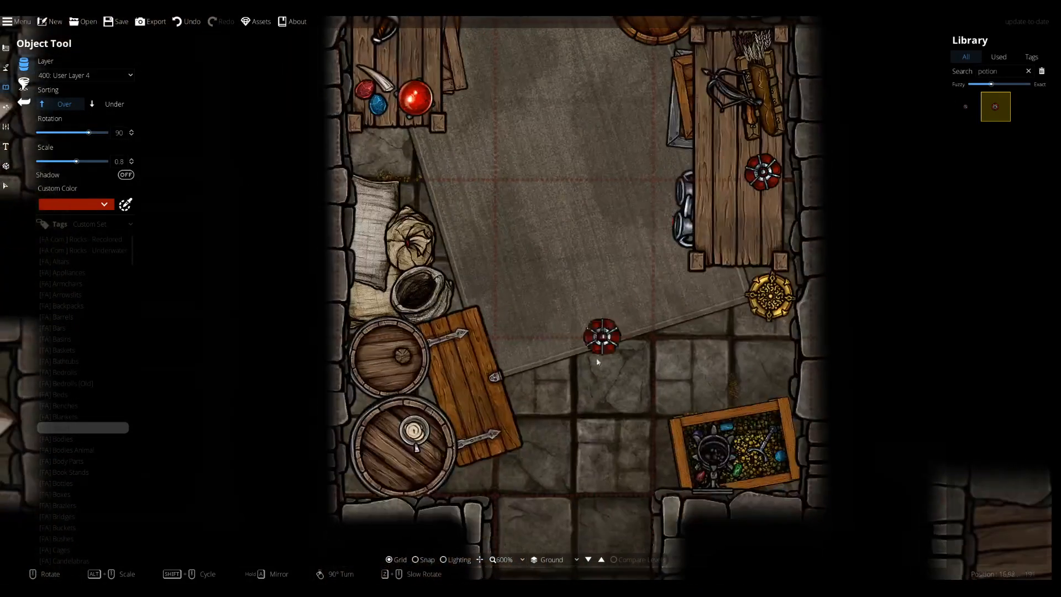
drag(543, 200, 550, 123)
drag(600, 363, 600, 312)
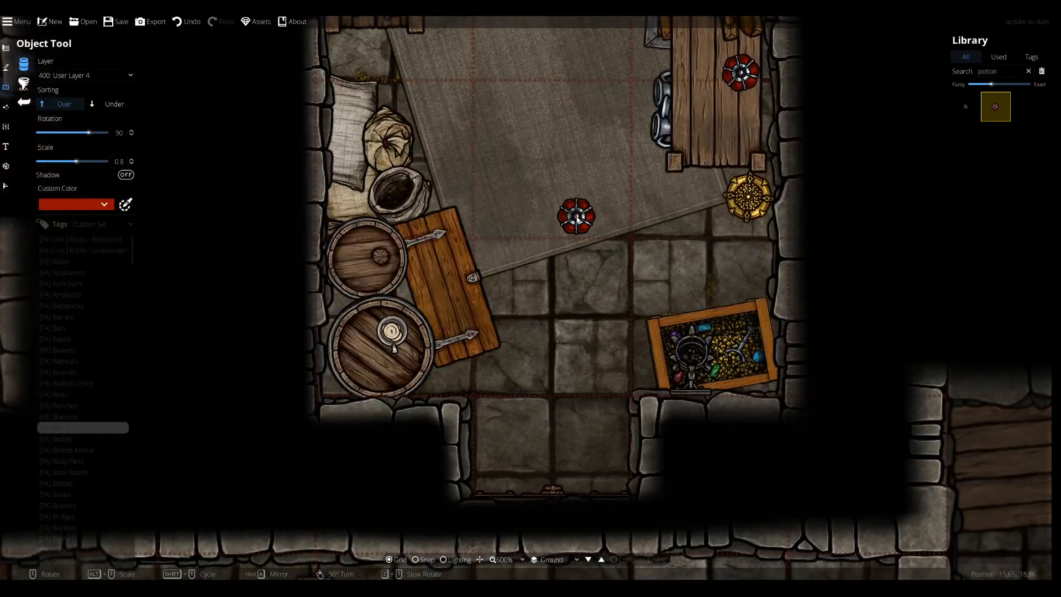
drag(576, 215, 592, 434)
drag(587, 239, 574, 219)
Survey the rooms around the storage room and the empty corridor below it
scroll(574, 219, down, 3)
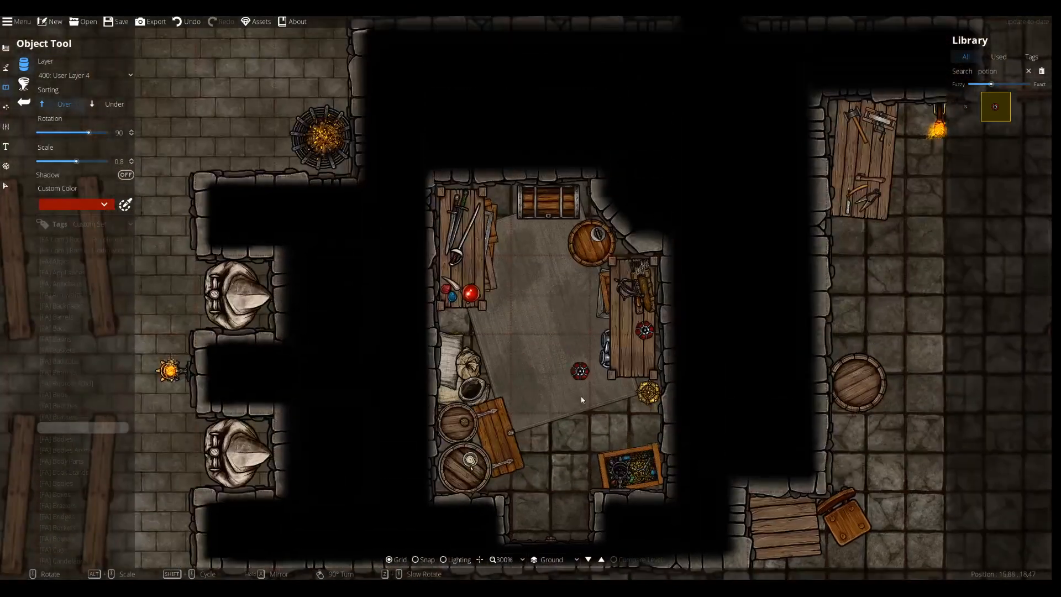
drag(583, 382, 574, 316)
scroll(574, 316, up, 1)
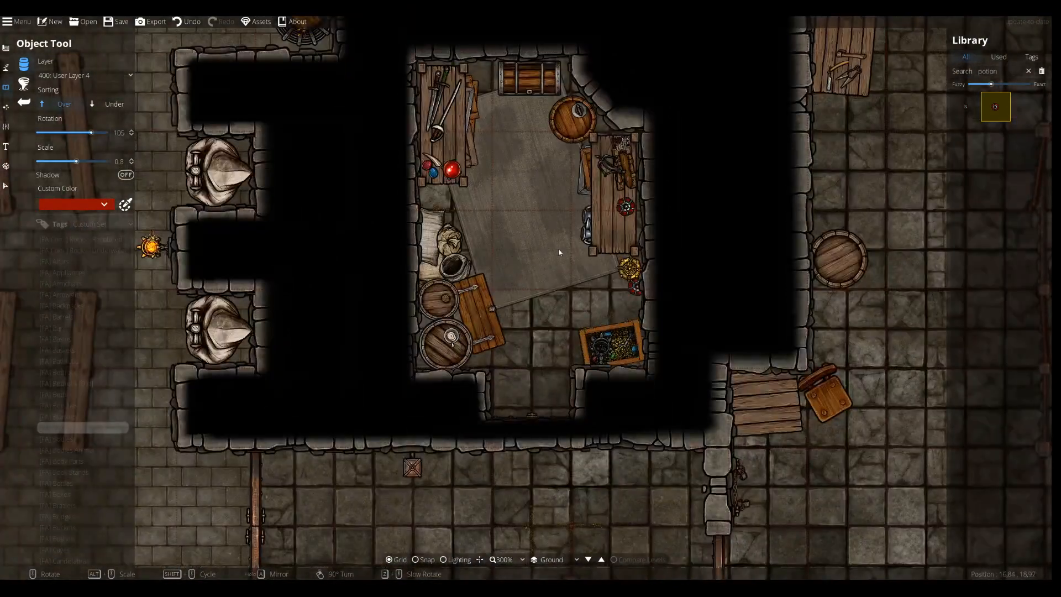
drag(505, 309, 531, 313)
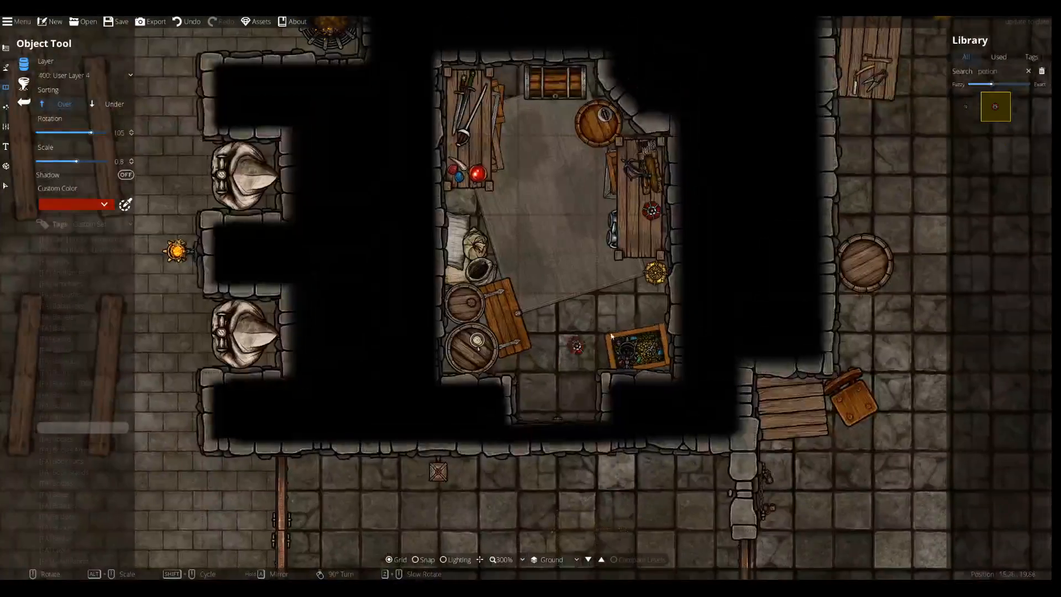
drag(627, 272, 560, 390)
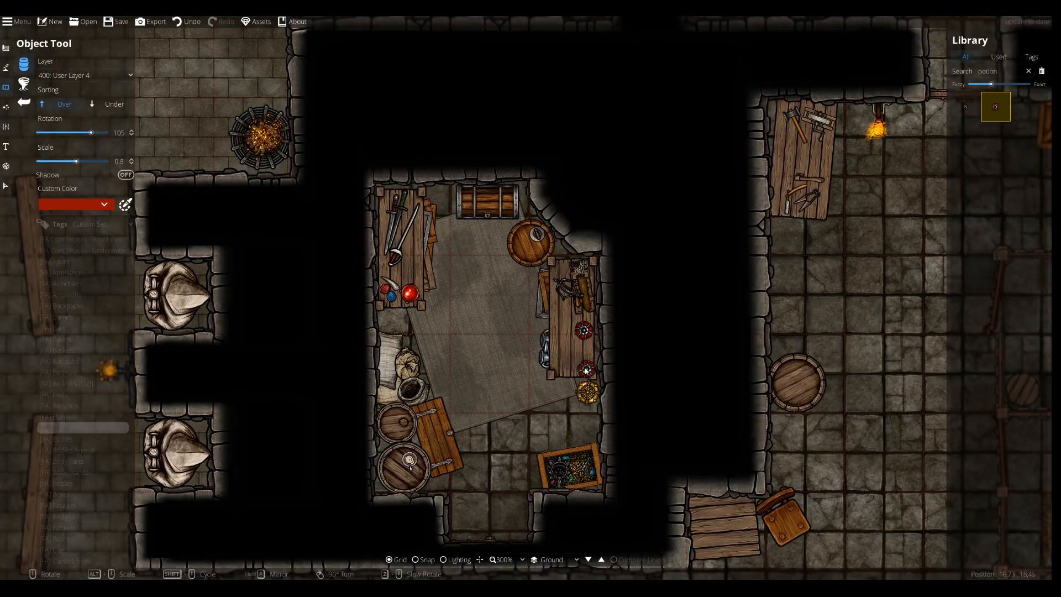
drag(488, 377, 617, 355)
drag(649, 276, 594, 413)
drag(625, 254, 547, 402)
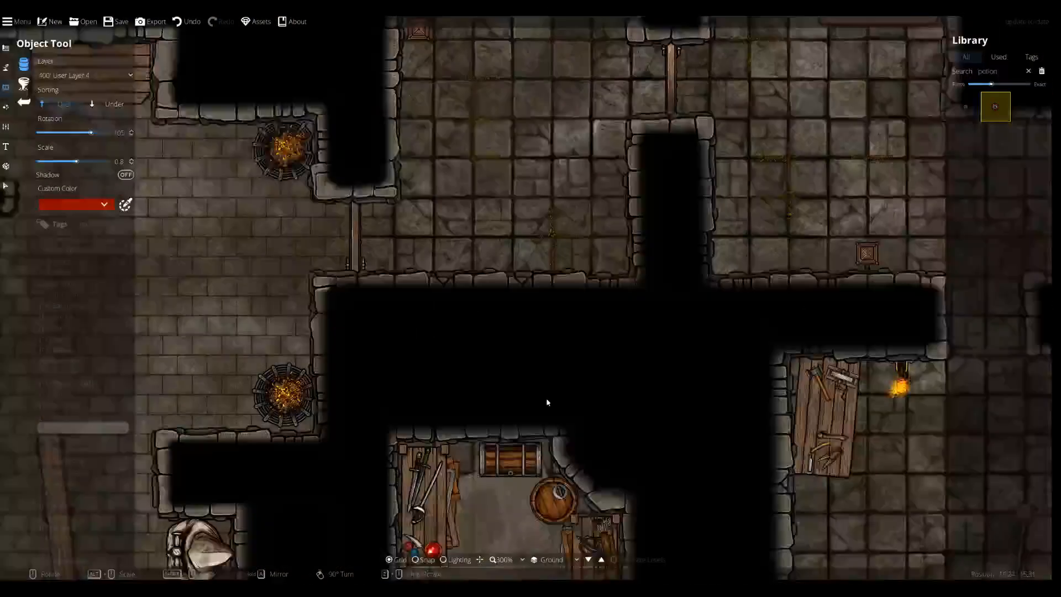
drag(572, 330, 449, 193)
drag(568, 541, 462, 357)
drag(414, 462, 587, 277)
drag(425, 281, 468, 249)
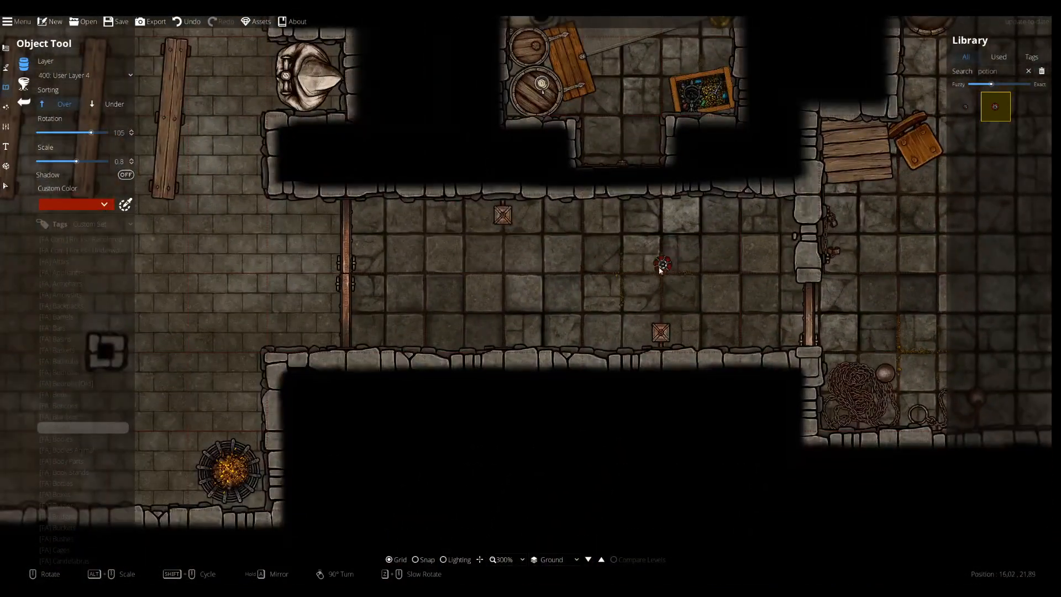
drag(661, 269, 576, 259)
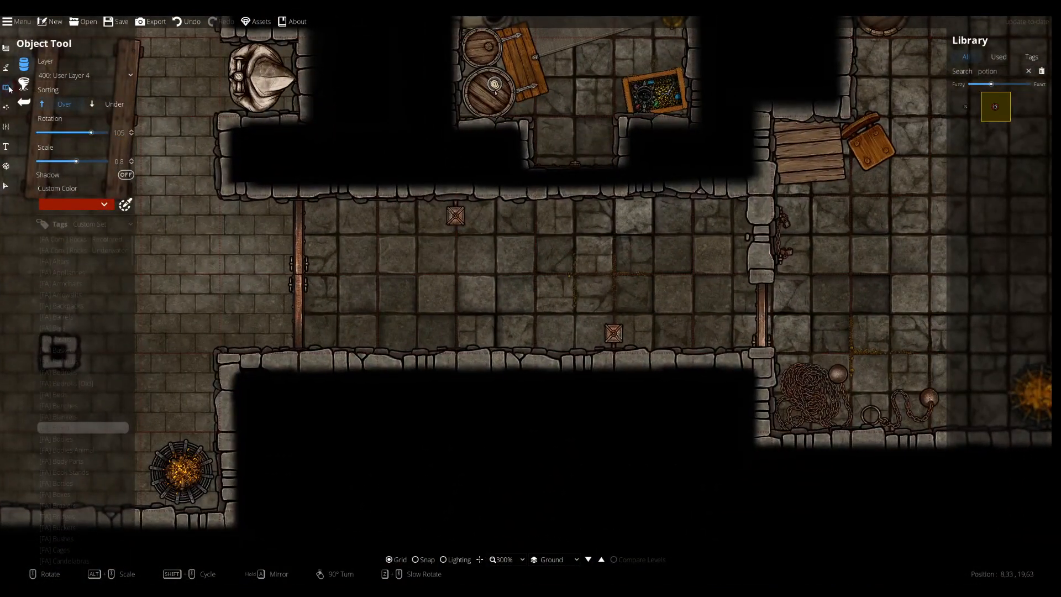
click(7, 104)
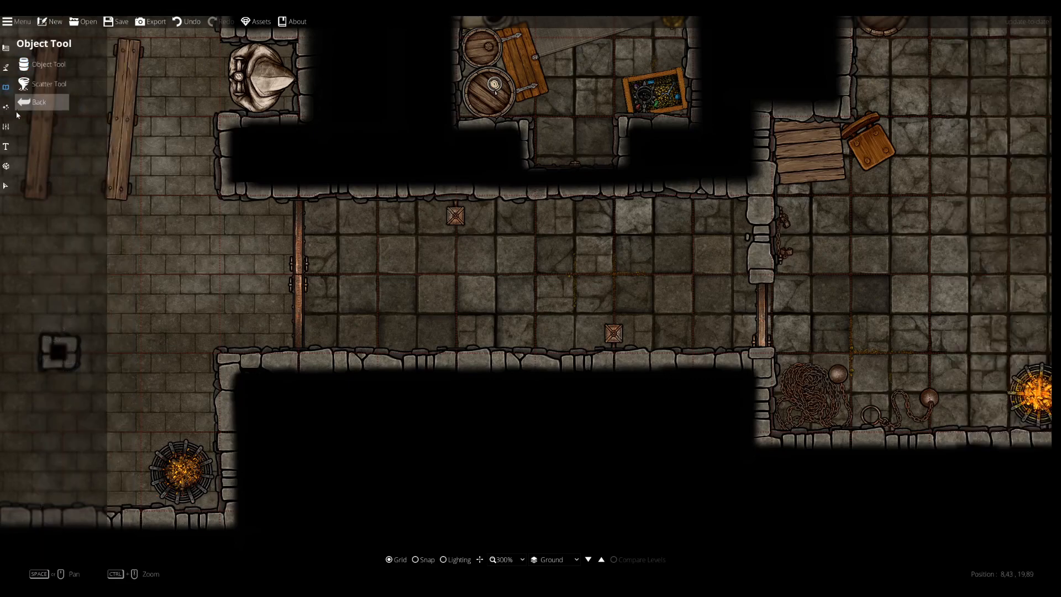
click(6, 68)
mouse_move(502, 178)
mouse_down()
mouse_move(498, 285)
mouse_move(455, 241)
mouse_up()
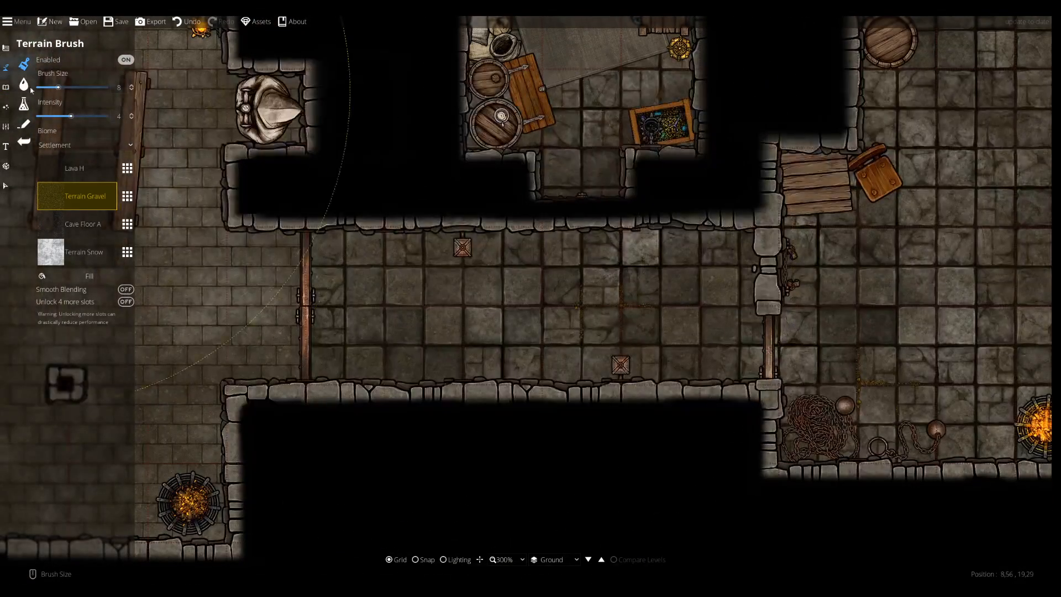
click(6, 107)
Search the object library for rug, compare the modular carpet pieces and choose a plain long one
click(39, 84)
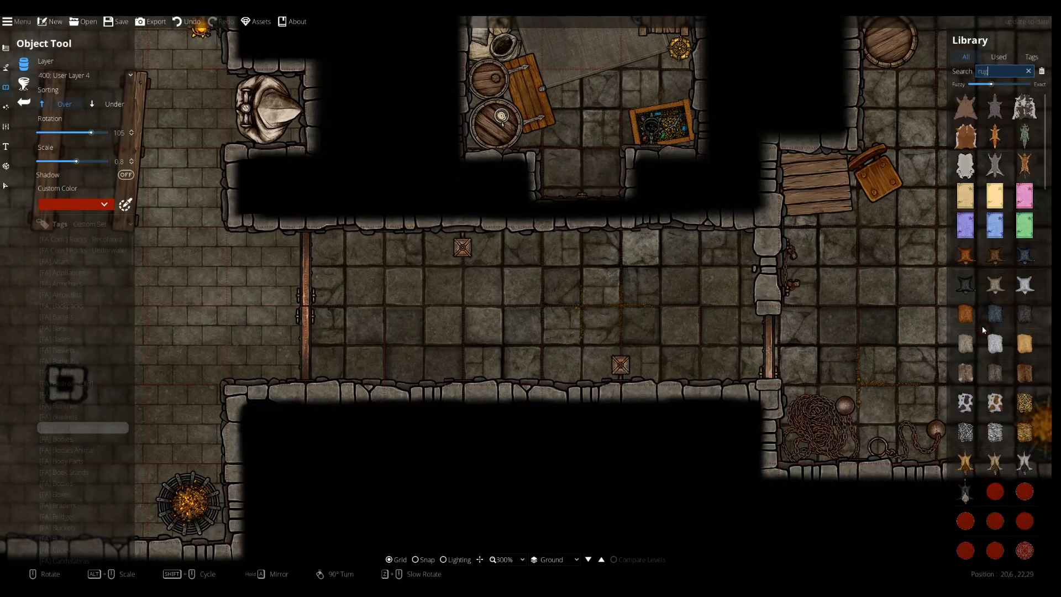
scroll(986, 326, down, 5)
scroll(987, 330, down, 5)
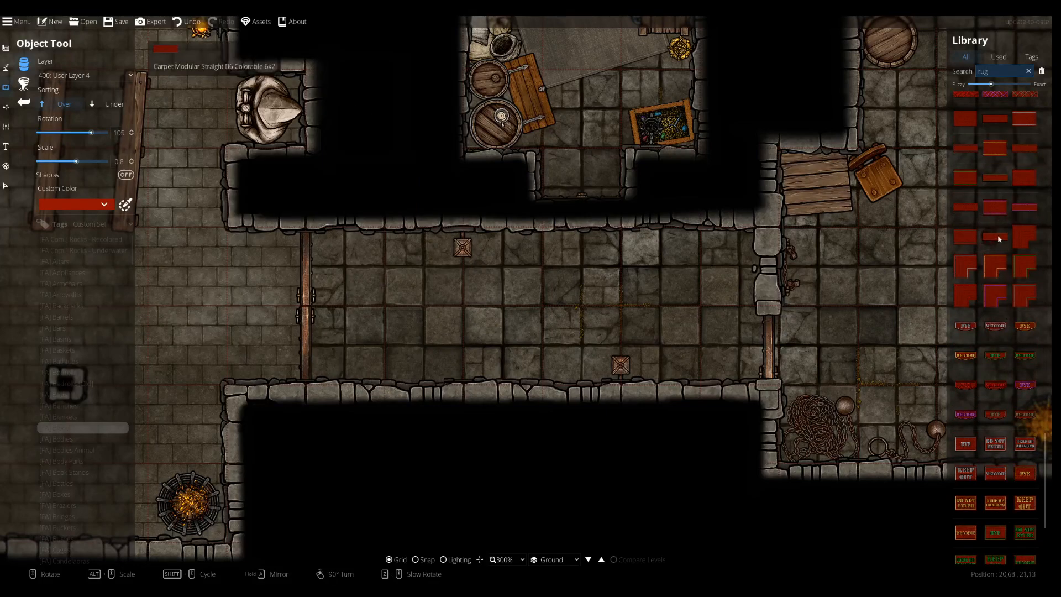
click(990, 237)
scroll(671, 301, up, 5)
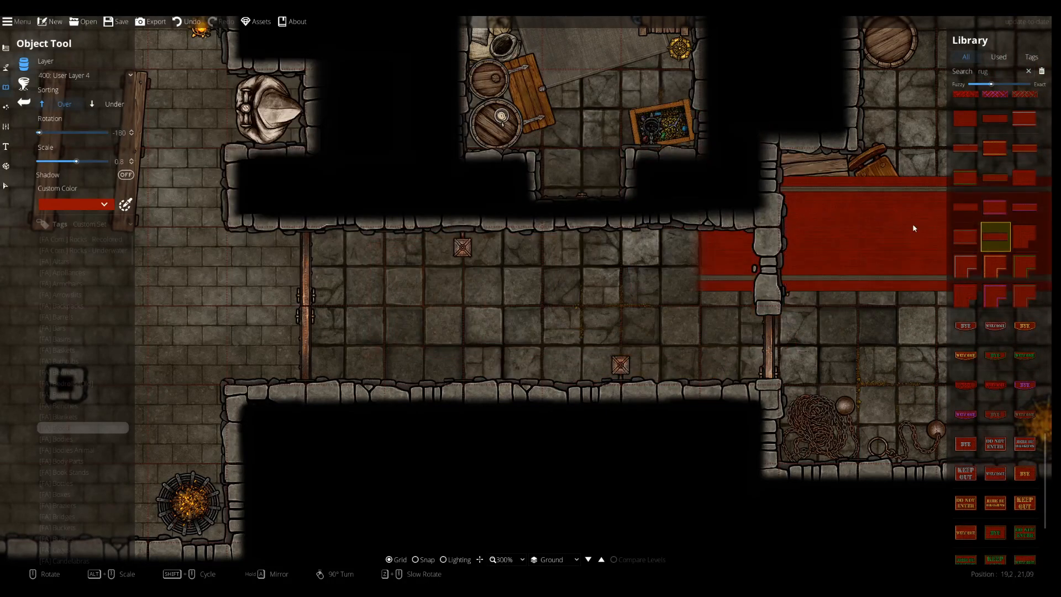
click(966, 207)
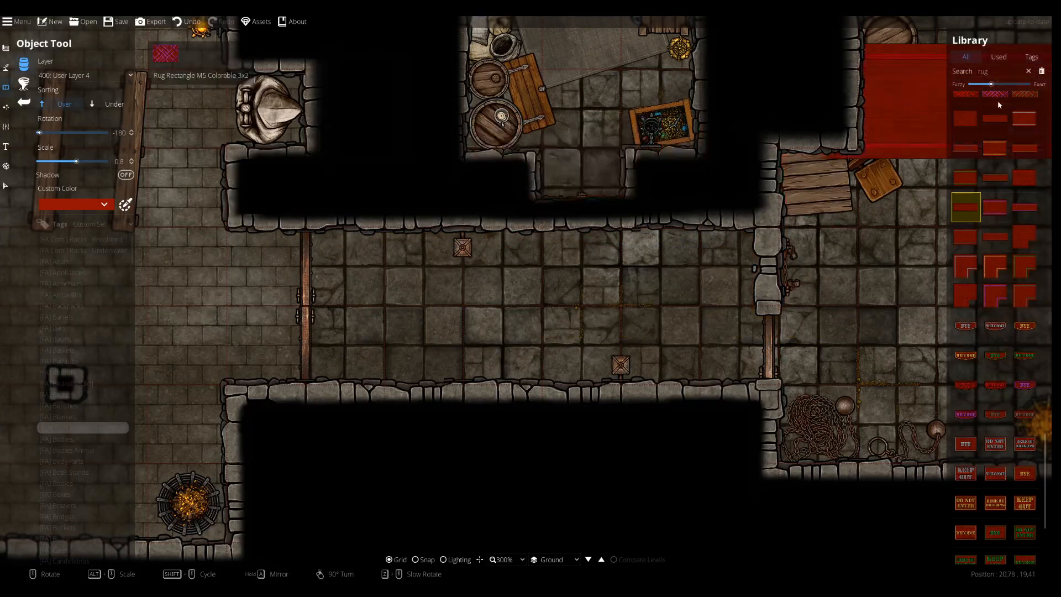
click(996, 118)
Set the carpet's custom colour to dark red 792e28 and its layer to 100: User Layer 1
click(104, 205)
click(109, 271)
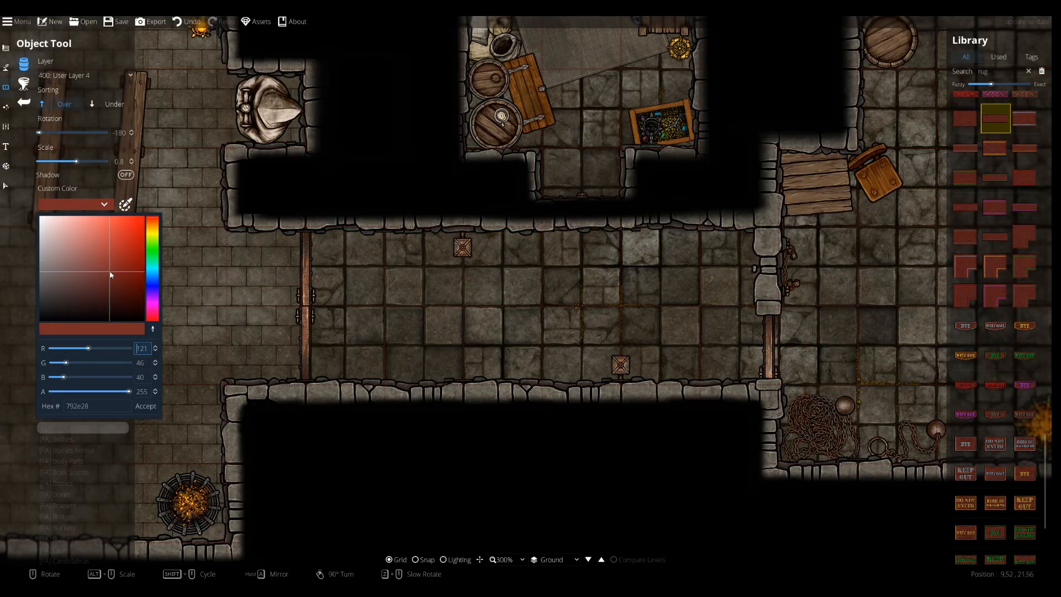
click(139, 405)
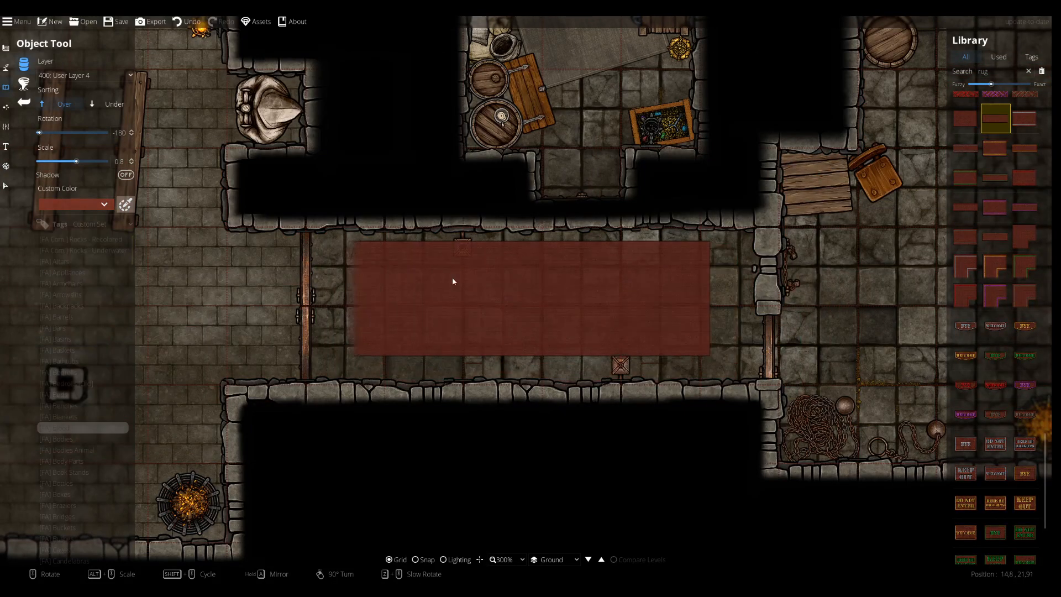
click(83, 75)
click(72, 102)
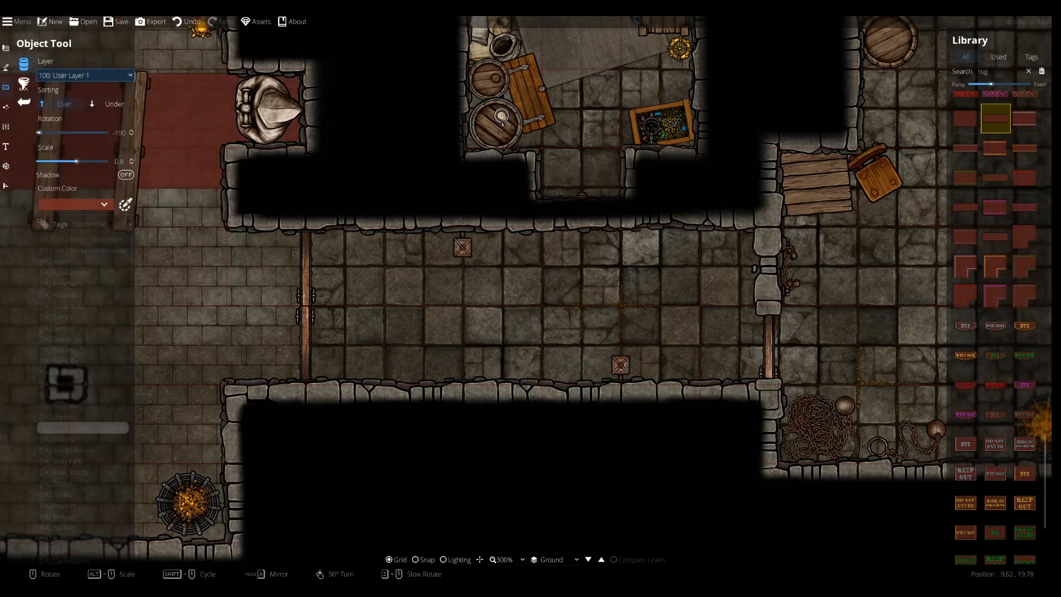
Lower the opacity of the carpet's custom colour slightly and place the carpet lengthwise along the corridor at rotation 0
click(105, 205)
drag(124, 392, 121, 393)
click(146, 406)
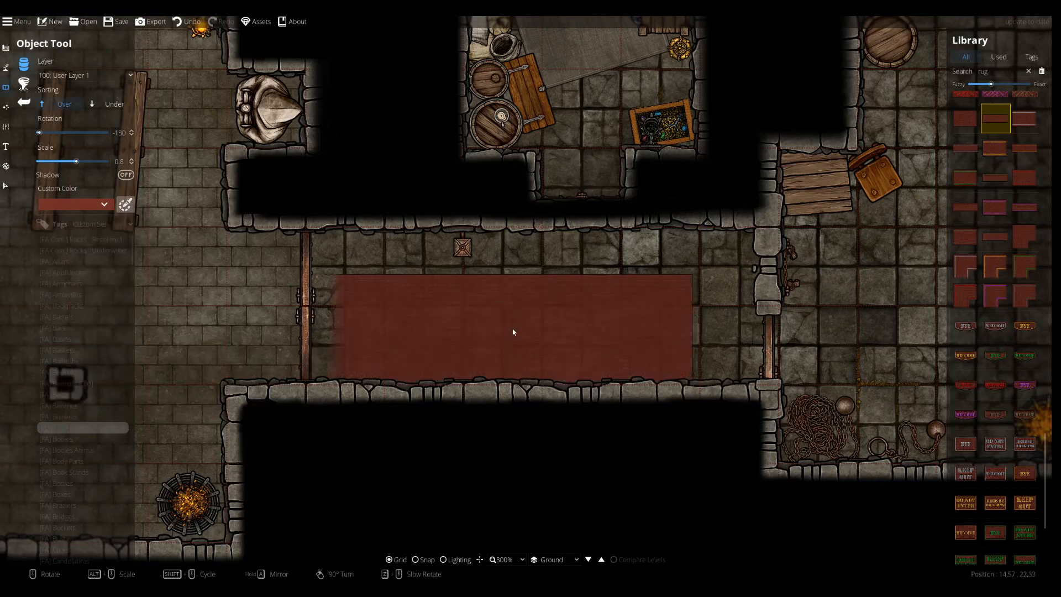
scroll(1016, 238, up, 7)
scroll(1016, 238, down, 3)
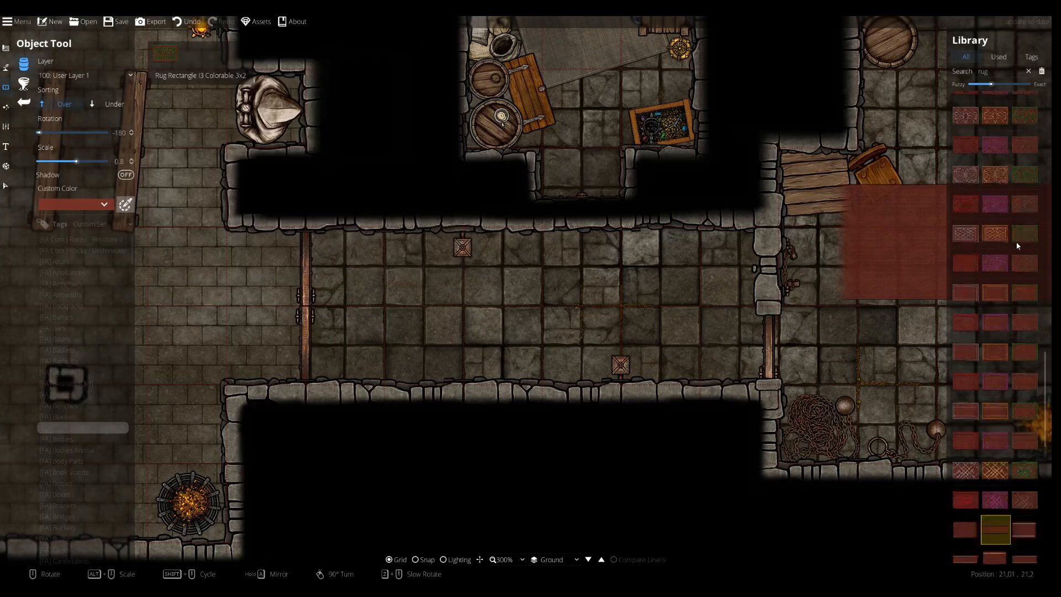
click(544, 311)
scroll(544, 311, up, 6)
key(Escape)
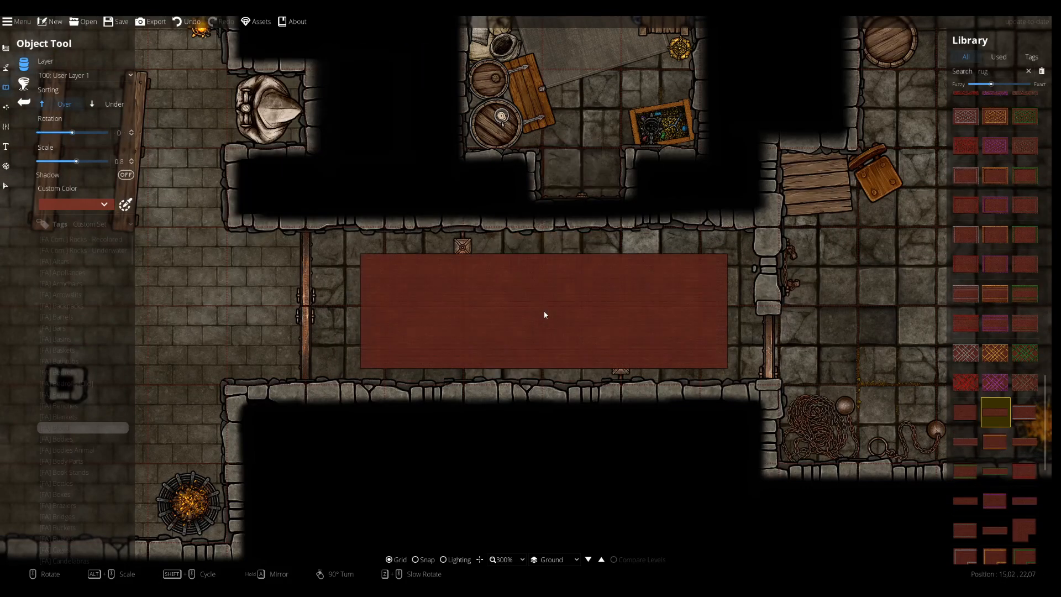
Bring the two small square fixtures along the corridor walls in front of the carpet
click(462, 247)
click(620, 384)
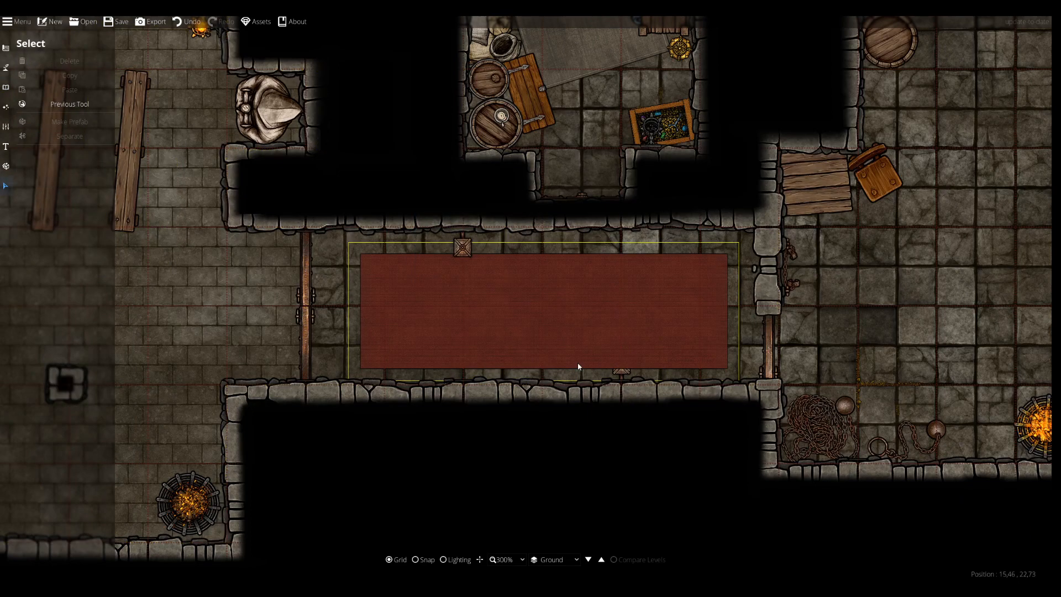
click(622, 370)
click(39, 181)
Select the corridor carpet and change its custom colour to a muted red with RGB 108, 53, 49 and alpha 230
click(5, 87)
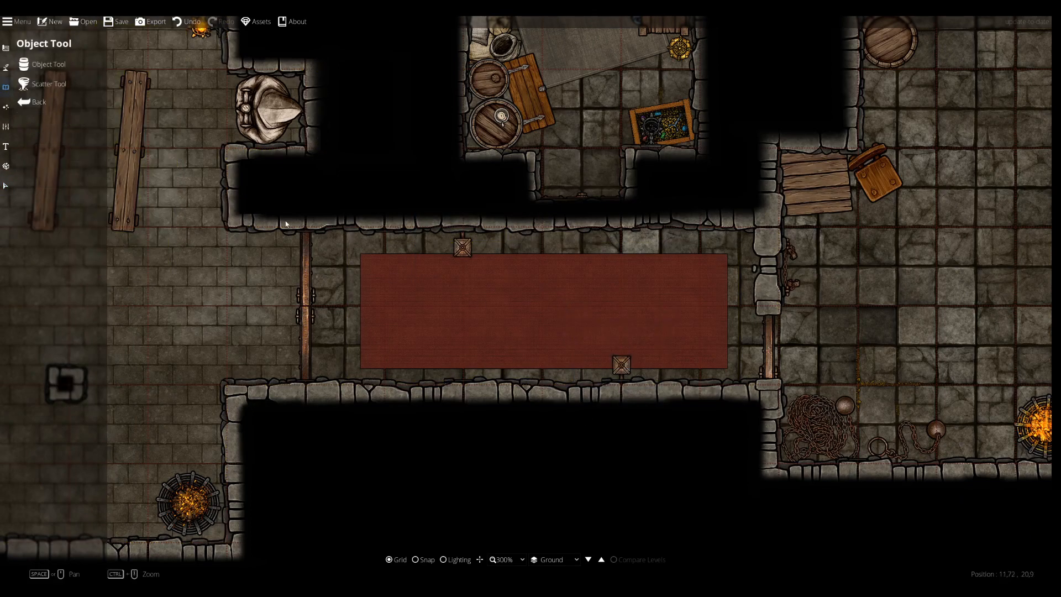
drag(529, 300, 566, 282)
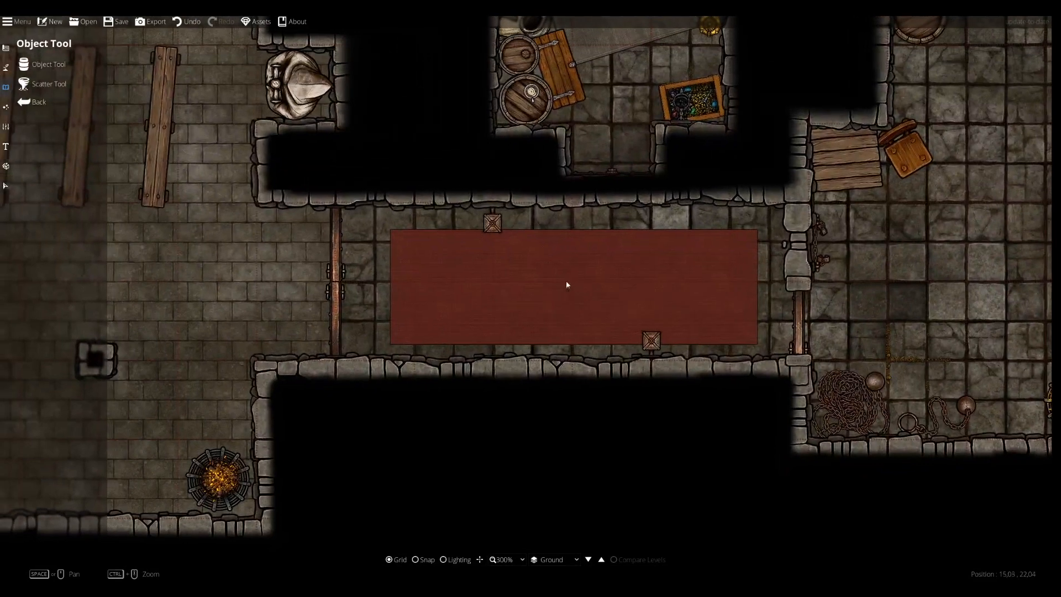
click(8, 187)
click(403, 264)
click(105, 229)
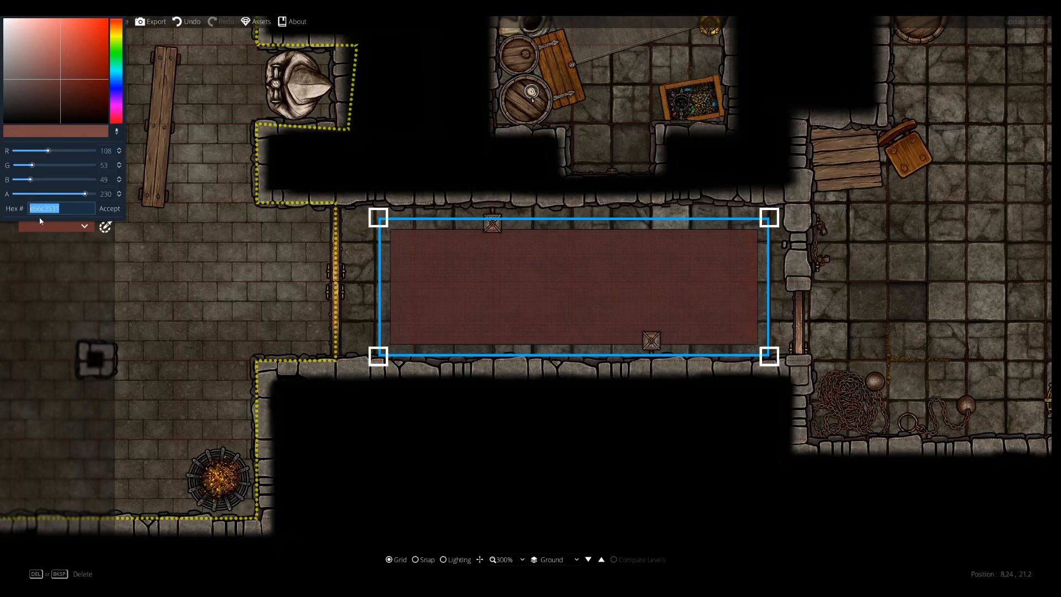
click(109, 208)
click(490, 155)
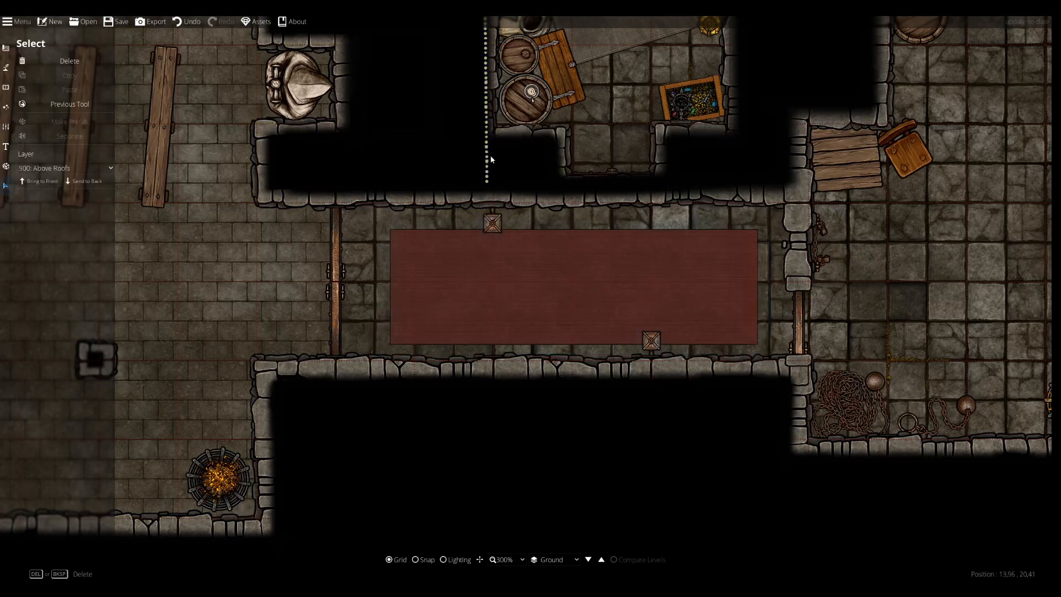
Apply the muted red custom colour e66c3531 to the corridor carpet
click(755, 260)
click(106, 227)
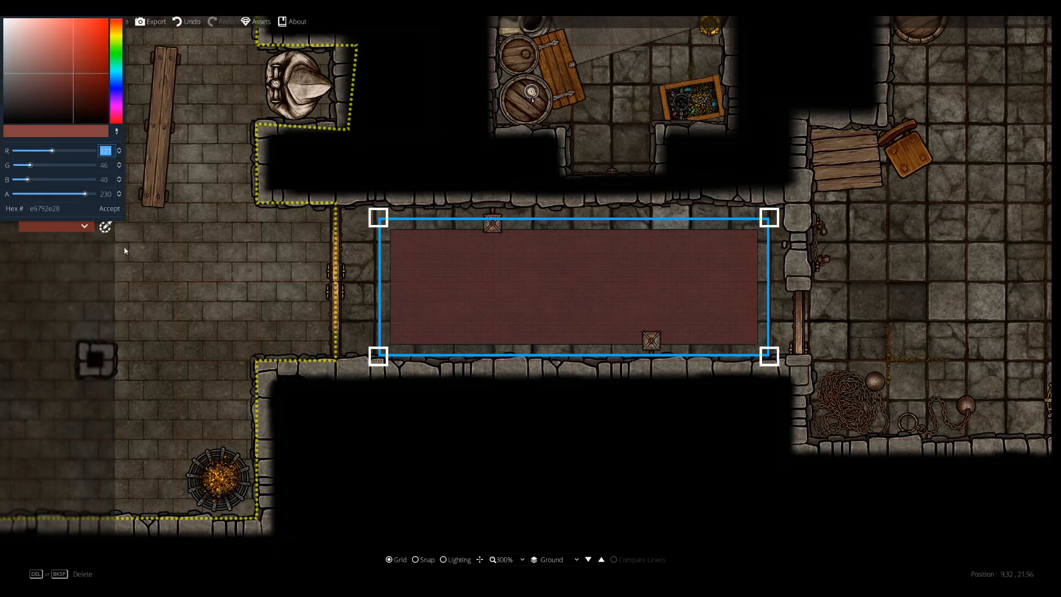
text(e66c3531)
click(119, 209)
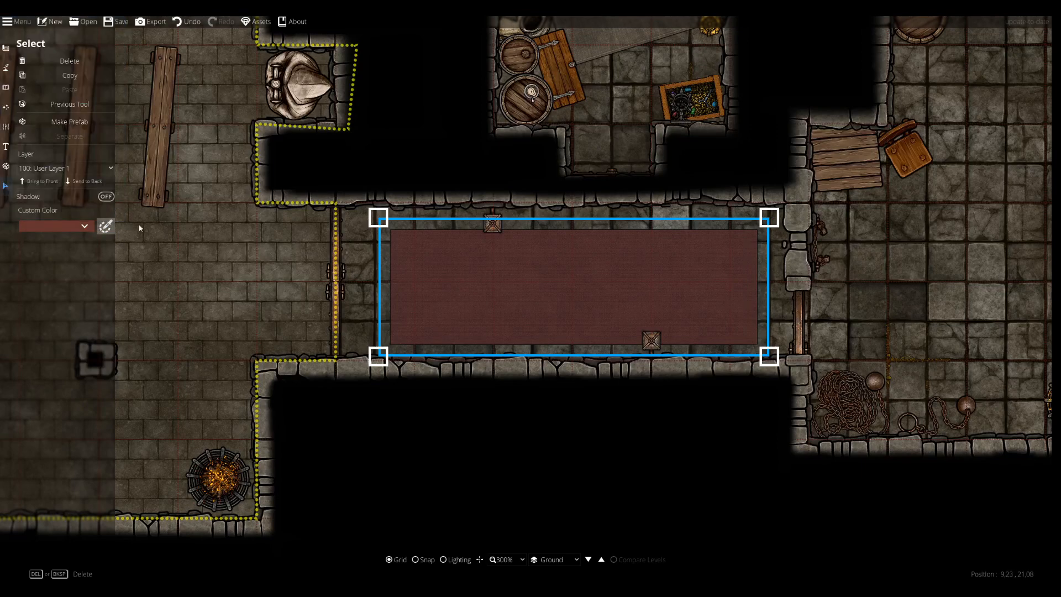
Filter the object library by the [FA] Blood tag and choose a blood splatter rotated to 45
click(6, 87)
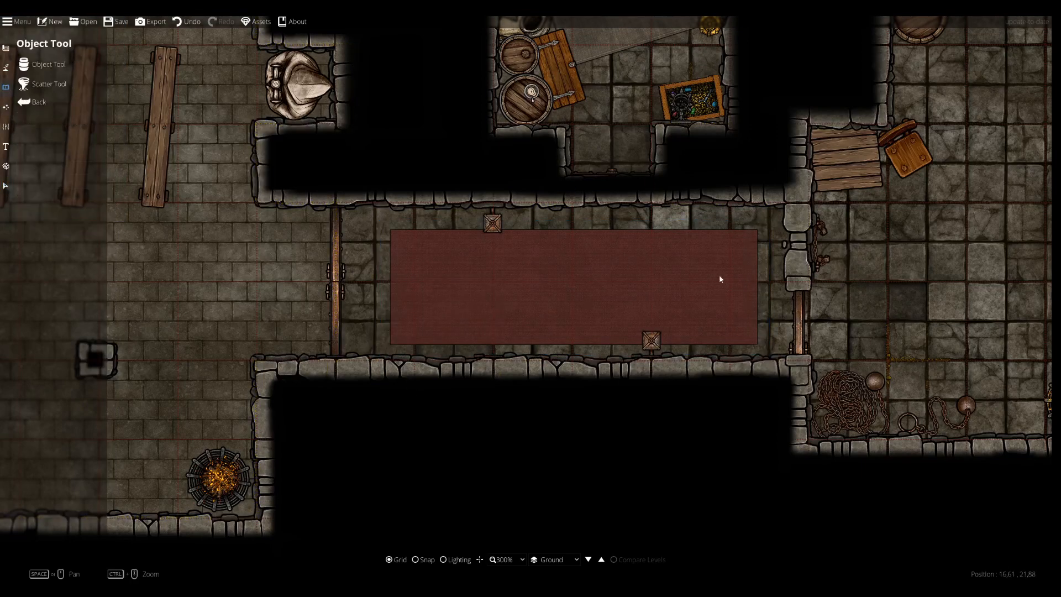
drag(720, 277, 608, 364)
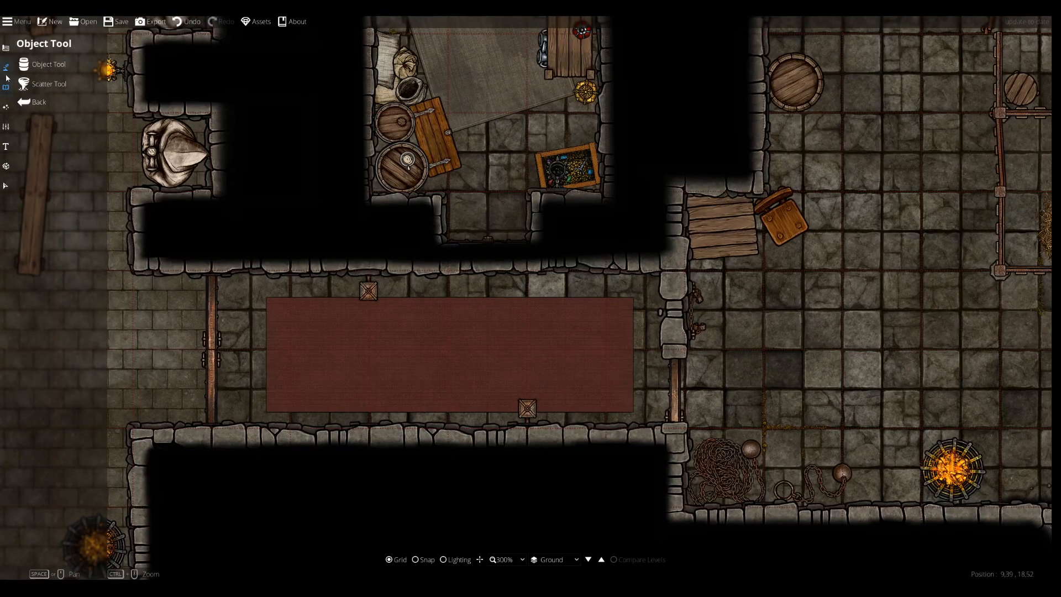
click(47, 64)
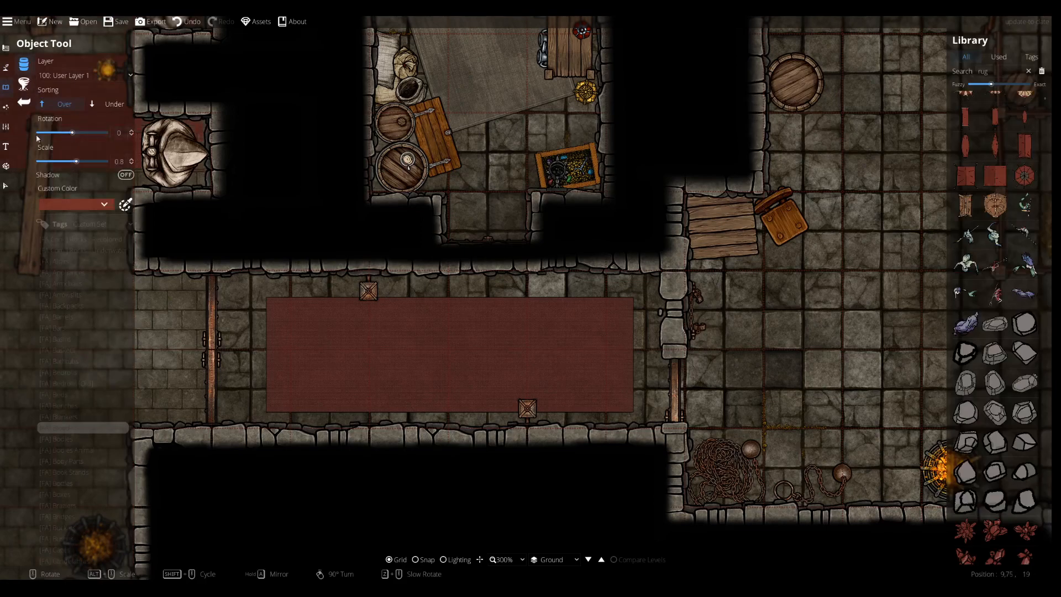
click(62, 340)
click(69, 287)
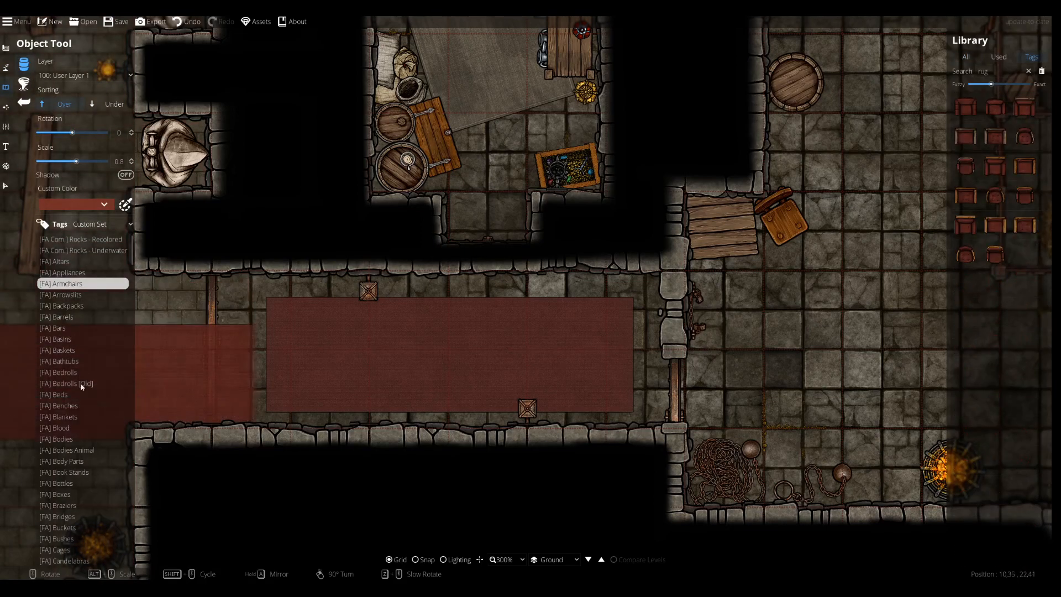
click(61, 428)
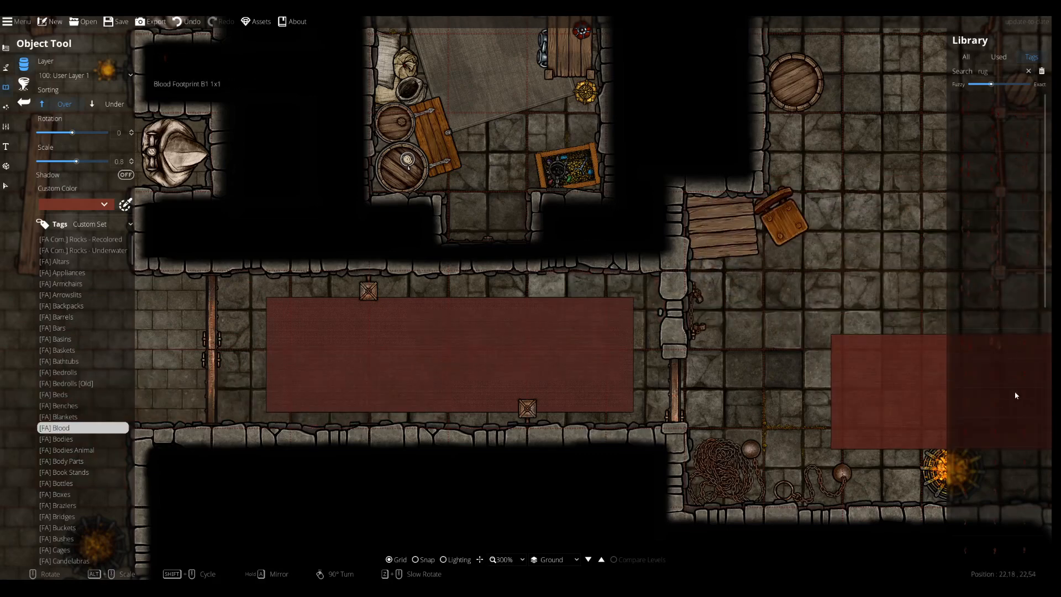
click(1026, 464)
scroll(522, 359, up, 3)
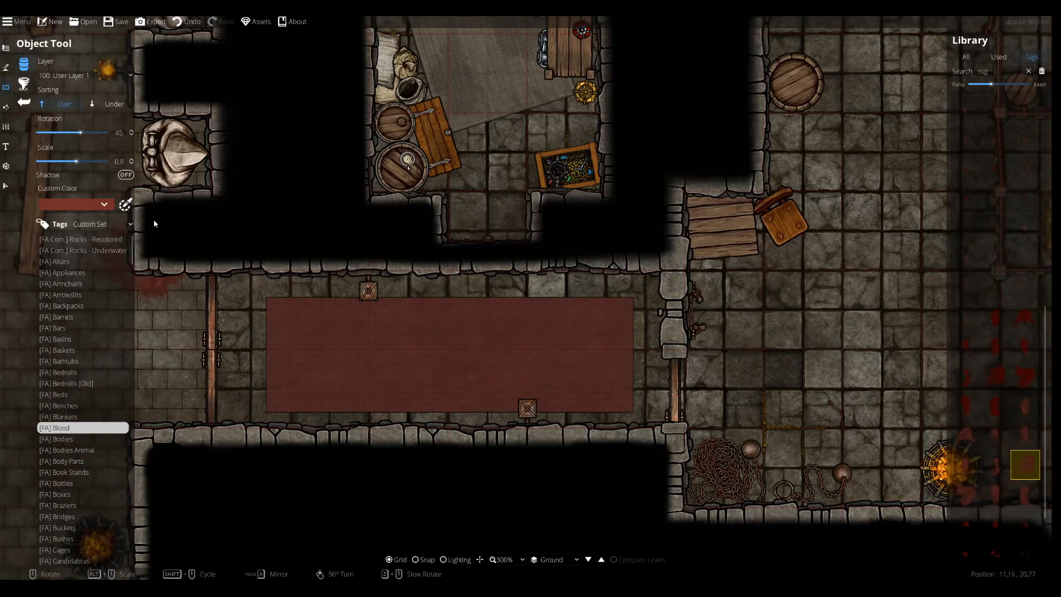
Change the blood object's custom colour to a dark, semi-transparent brown and stain the carpet's left end
click(104, 204)
click(105, 291)
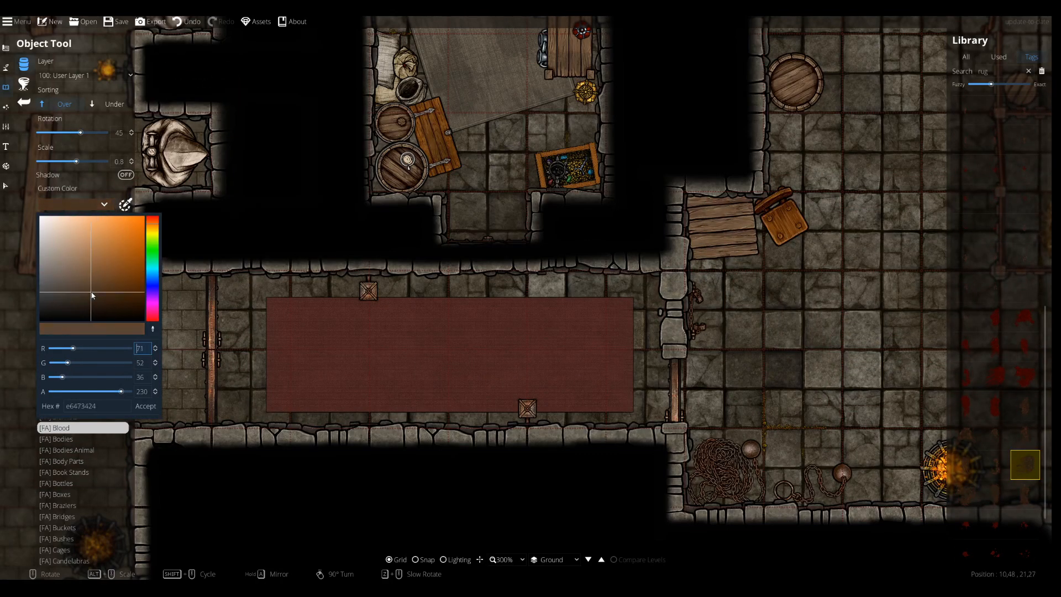
drag(120, 392, 75, 392)
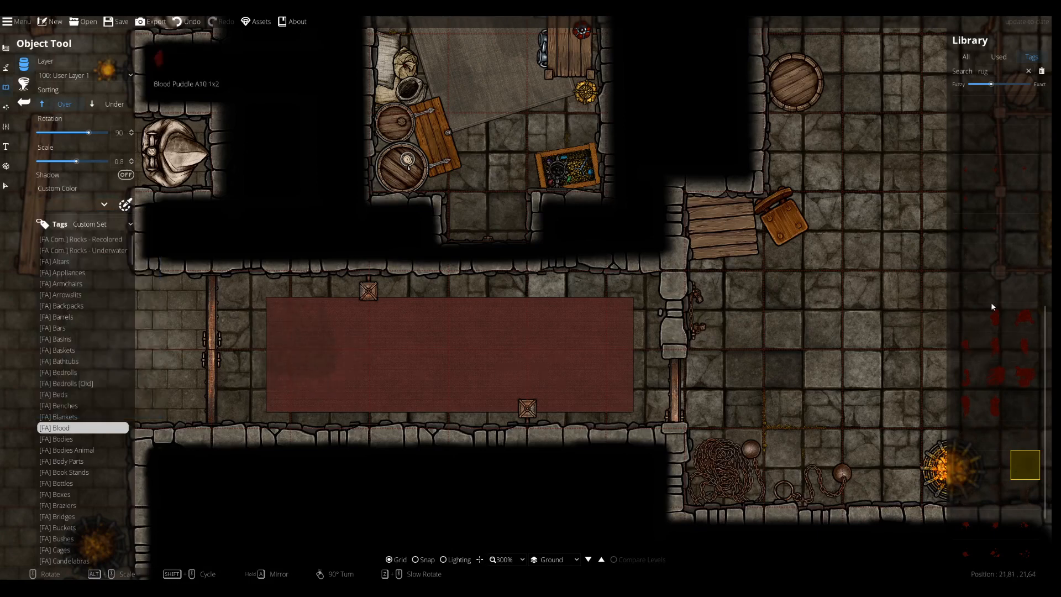
Choose other blood puddle shapes, rotate them and add a faint dark stain to the carpet's upper middle
click(997, 438)
click(997, 464)
scroll(481, 324, up, 8)
click(1027, 438)
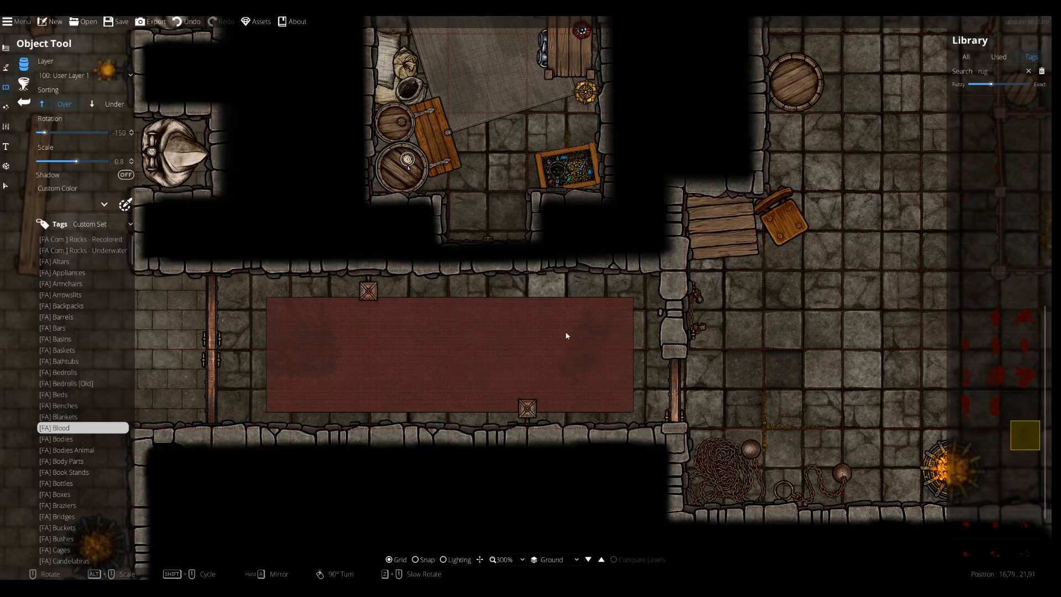
click(1022, 414)
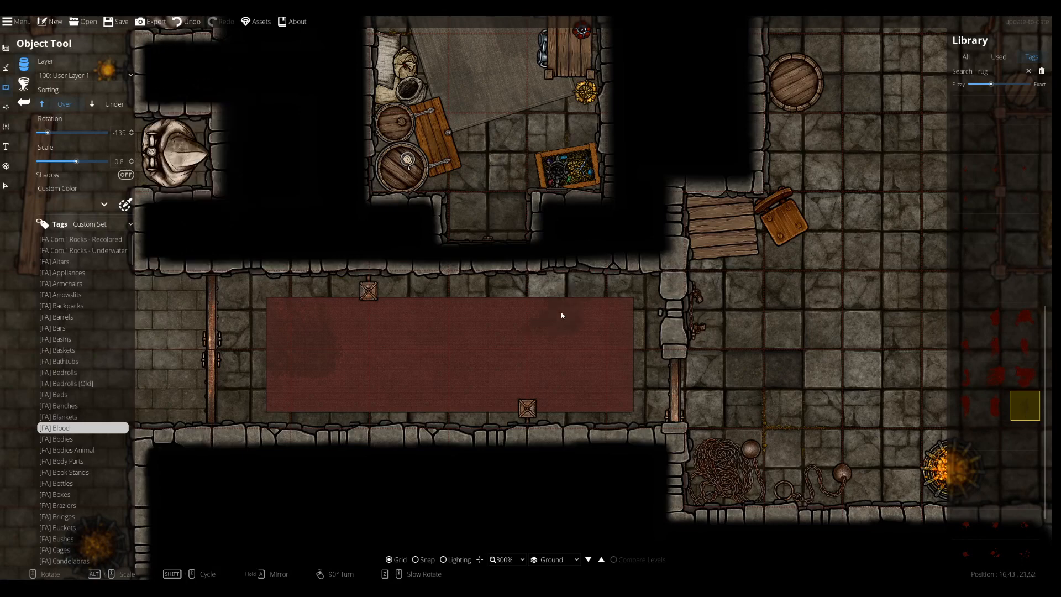
click(1024, 464)
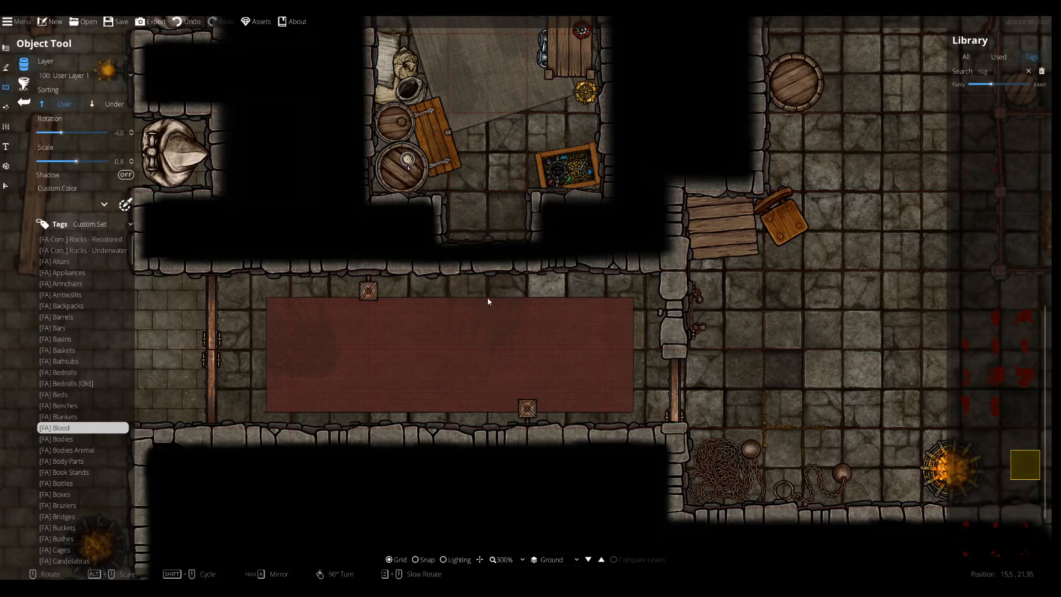
Select a different blood puddle shape, rotate it and place it as a stain on the carpet's right end
click(996, 464)
click(996, 434)
click(1024, 407)
click(969, 497)
scroll(606, 352, up, 3)
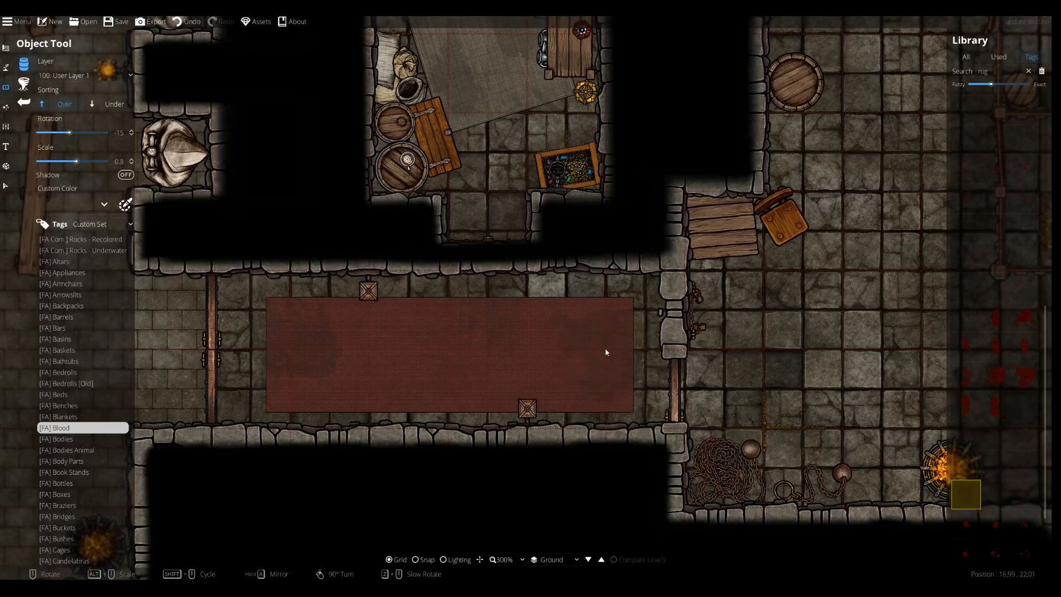
scroll(606, 352, up, 8)
click(606, 352)
Pick another blood splatter shape and stain the carpet's upper left part near the small wall fixture at rotation 45
click(1024, 405)
click(971, 436)
click(1024, 460)
click(967, 289)
click(1002, 293)
scroll(1003, 295, up, 3)
scroll(1012, 354, down, 5)
click(1021, 397)
click(971, 403)
click(991, 404)
scroll(416, 358, up, 9)
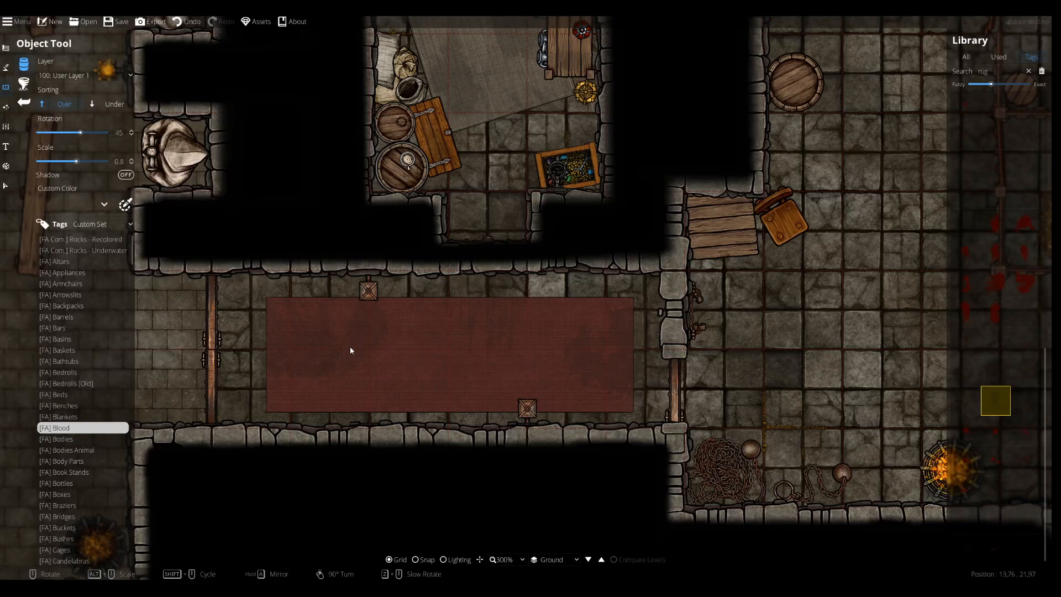
Choose a further splatter shape, rotate it and add one more dark stain around the middle of the carpet
scroll(306, 409, up, 1)
click(1025, 341)
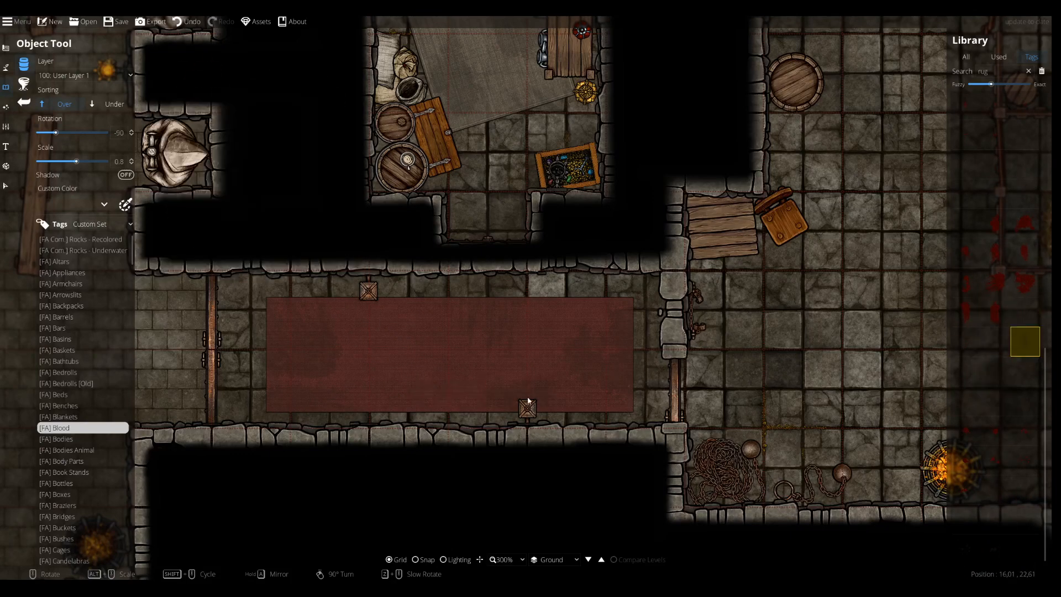
right_click(502, 397)
drag(473, 333, 552, 369)
right_click(553, 370)
Examine the stained corridor carpet, the storage room and the neighbouring cell room for areas that need more detail
drag(713, 362, 670, 322)
drag(550, 267, 557, 367)
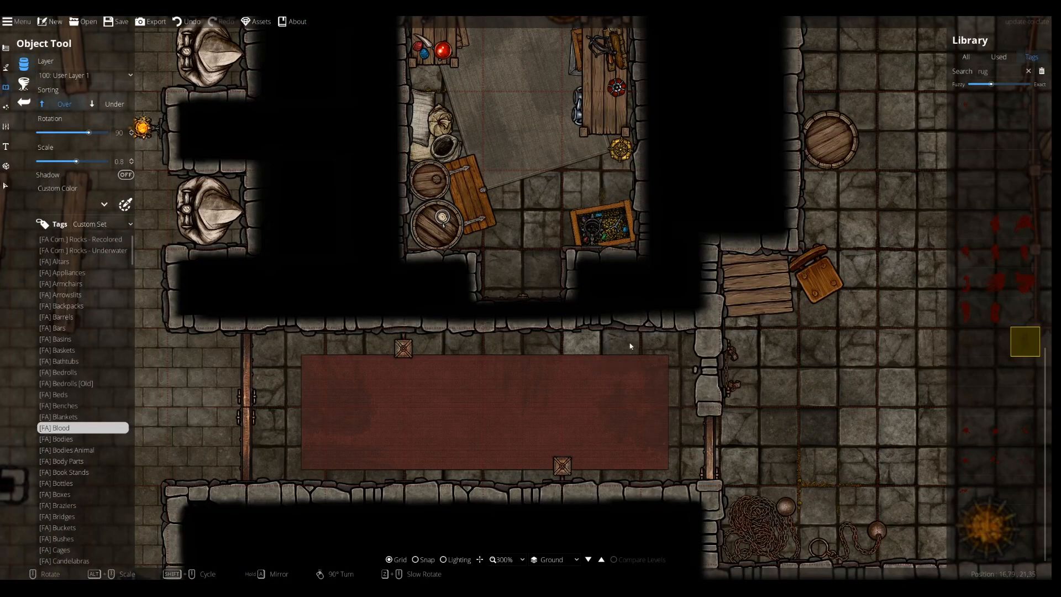
drag(683, 302, 530, 385)
drag(644, 360, 490, 279)
drag(608, 346, 613, 259)
drag(536, 348, 758, 340)
drag(521, 332, 663, 315)
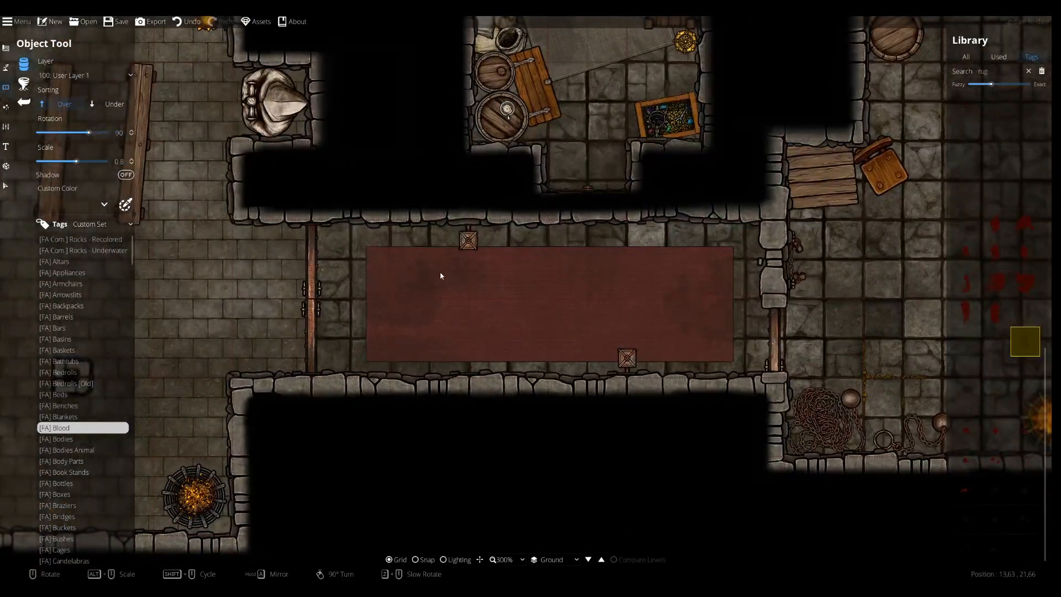
drag(758, 213, 559, 381)
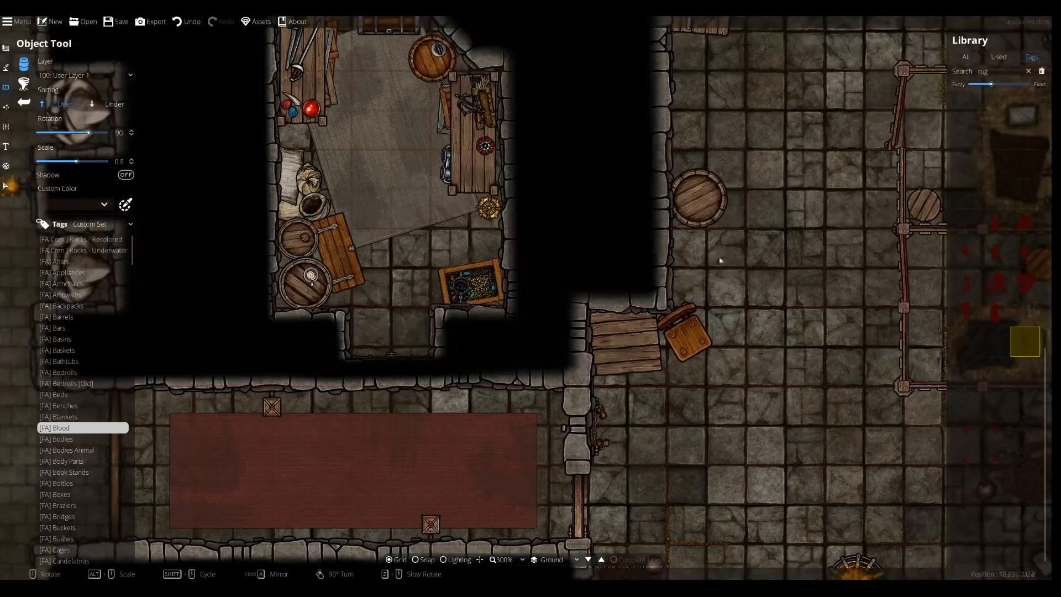
drag(717, 260, 546, 368)
drag(635, 260, 750, 99)
drag(495, 383, 499, 291)
drag(762, 281, 559, 320)
drag(619, 191, 569, 310)
drag(531, 200, 532, 375)
drag(504, 287, 555, 256)
drag(512, 332, 570, 196)
drag(522, 260, 554, 182)
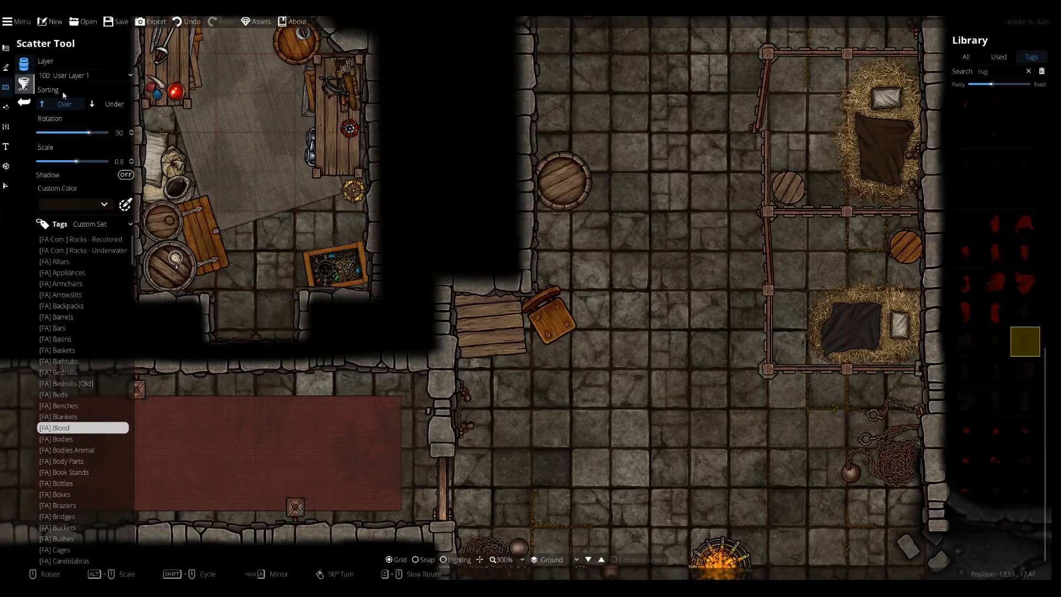
Search the library for "cup", set the scale to 1 and place a top-view cup on the wooden table beside the chair
key(ctrl+f)
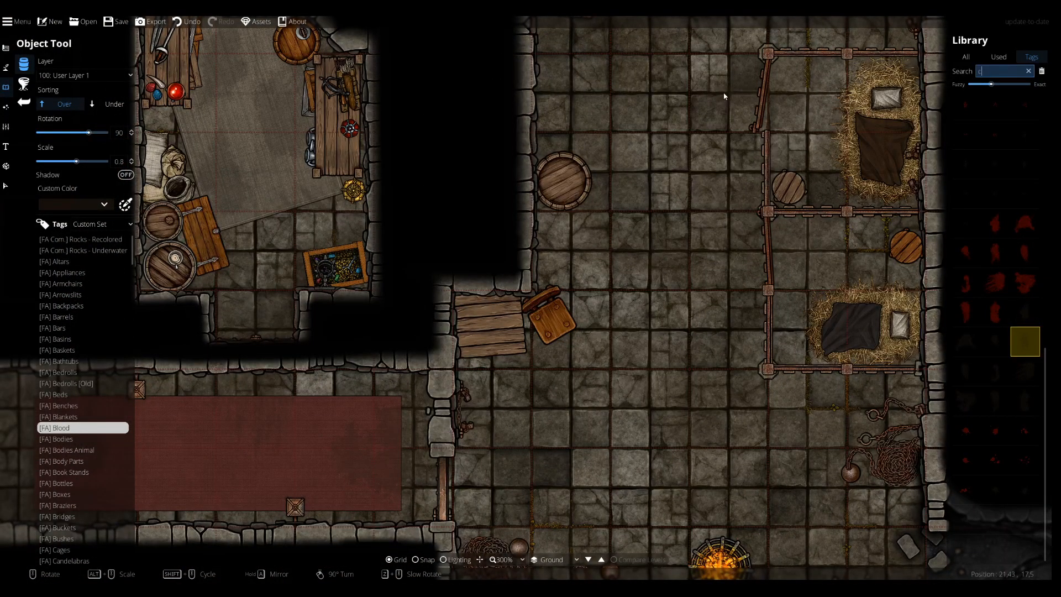
scroll(483, 323, up, 1)
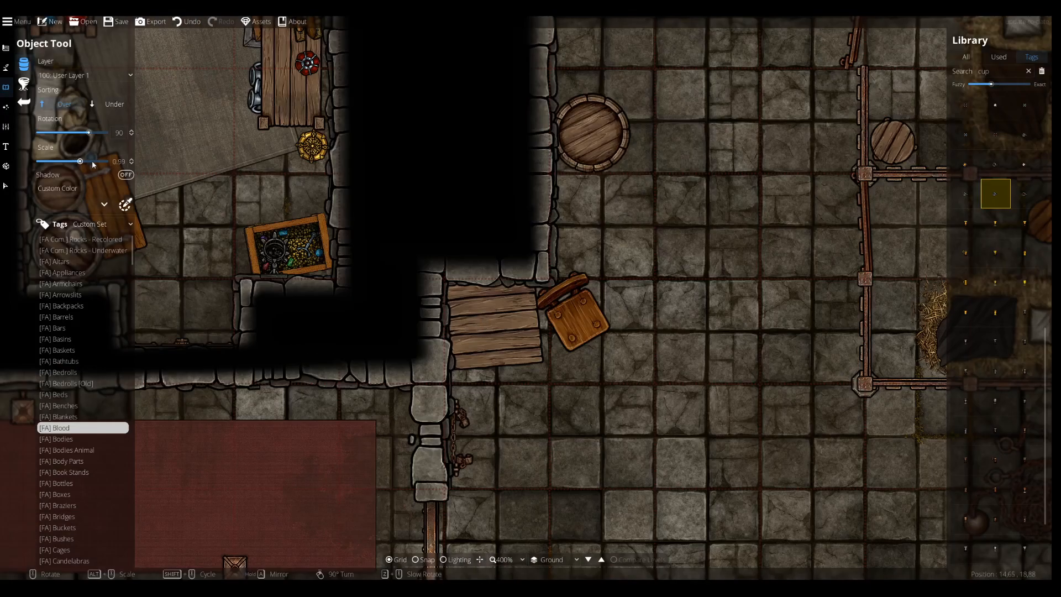
scroll(526, 314, down, 11)
click(527, 314)
click(993, 71)
scroll(667, 250, down, 2)
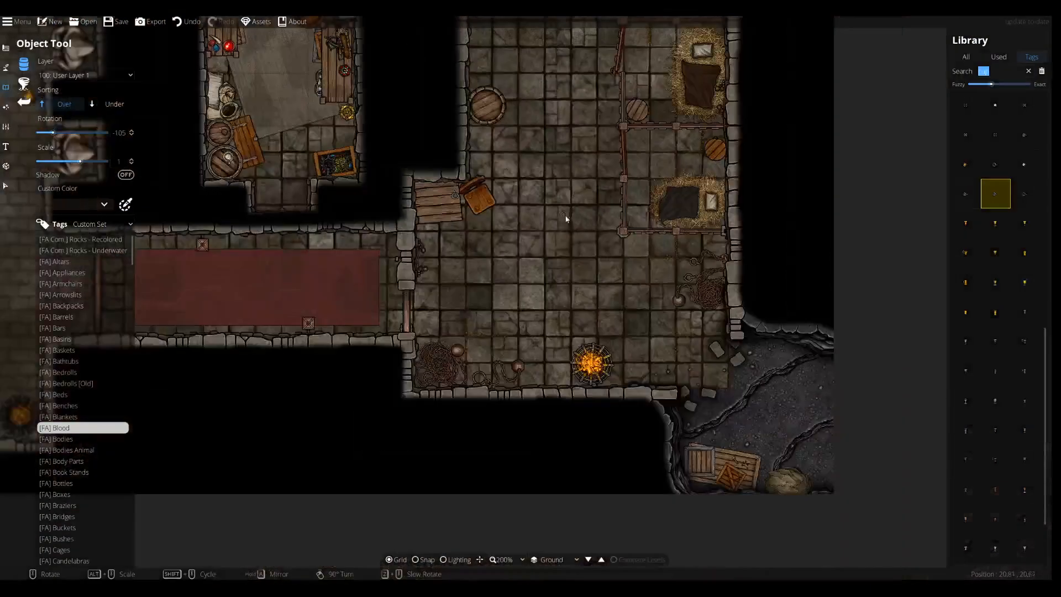
Place a grey metal goblet in side view on the wooden table, next to the first cup, at rotation 15
drag(566, 218, 607, 253)
drag(453, 247, 650, 324)
drag(680, 240, 570, 418)
drag(665, 265, 540, 206)
drag(591, 343, 445, 101)
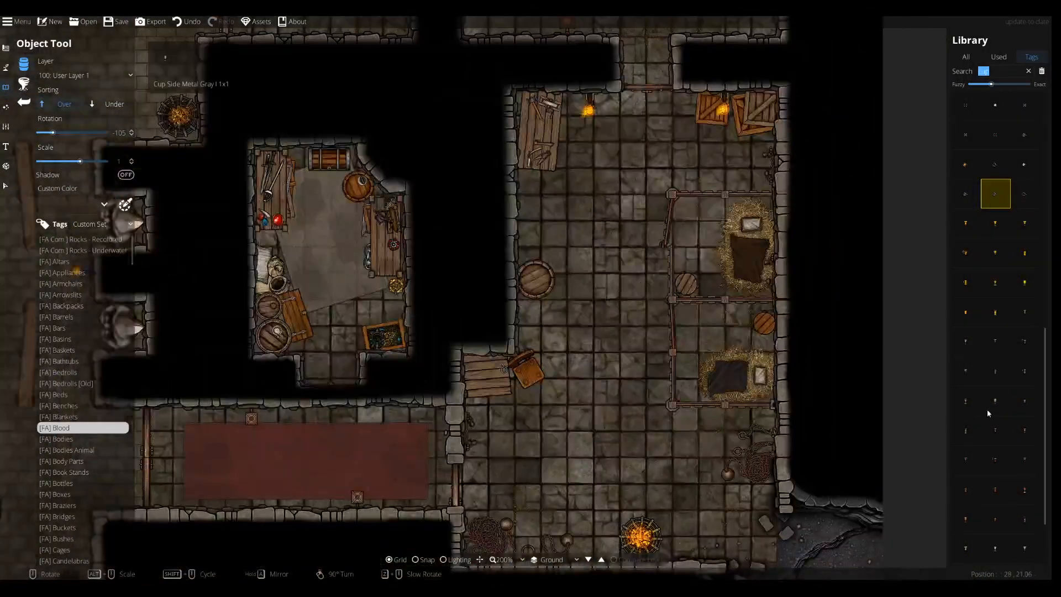
click(992, 401)
scroll(563, 357, up, 2)
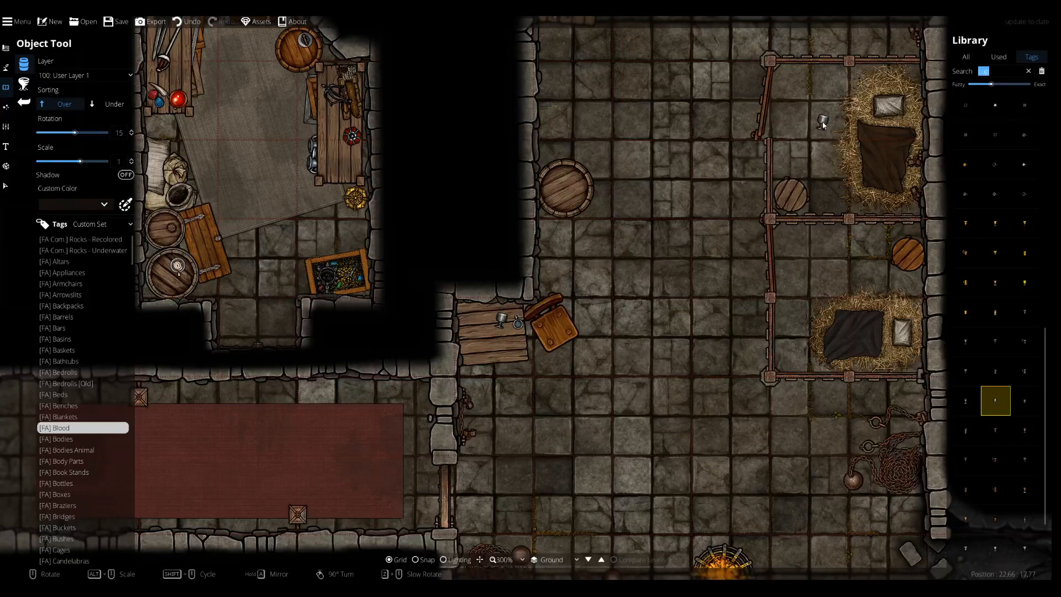
Search the library for "keys" and place a rusty key ring on the wooden table at rotation -60
text(keys)
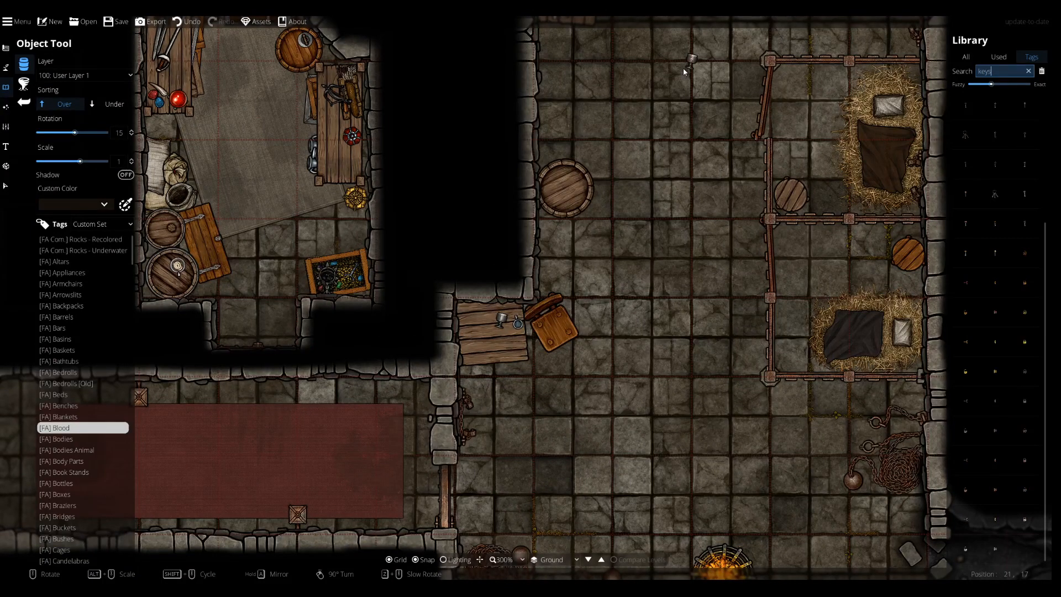
click(995, 193)
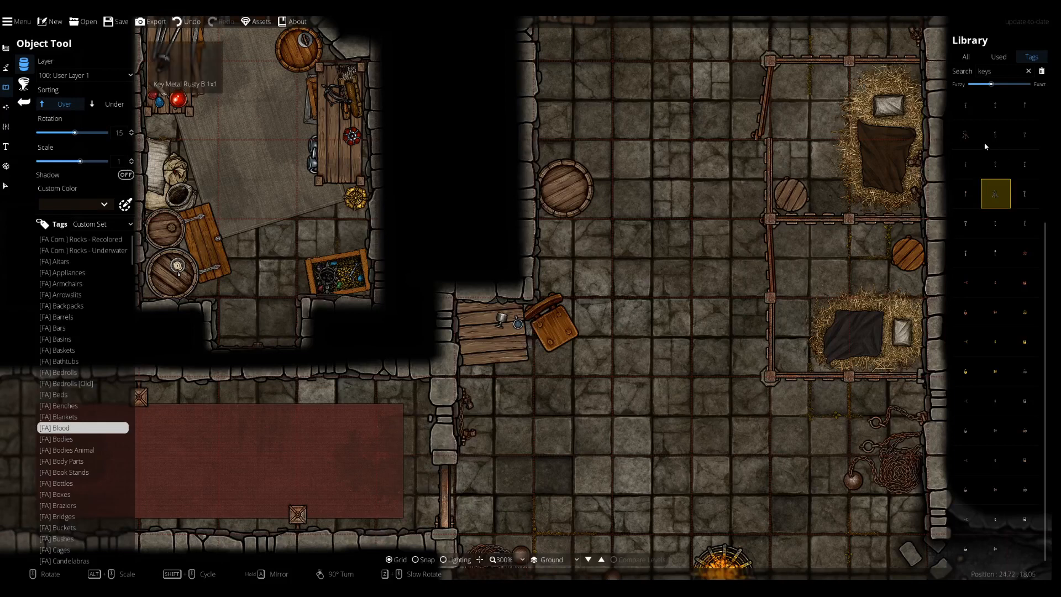
click(967, 136)
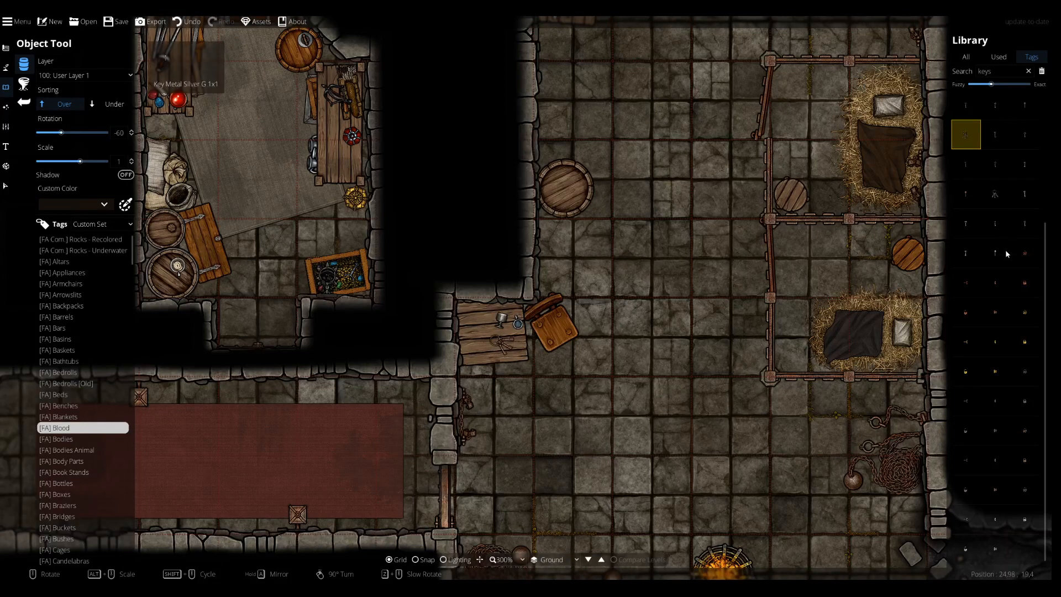
Browse the single keys and locks, choose a grey metal padlock and place it at the wooden table's upper edge
click(971, 280)
scroll(644, 334, up, 5)
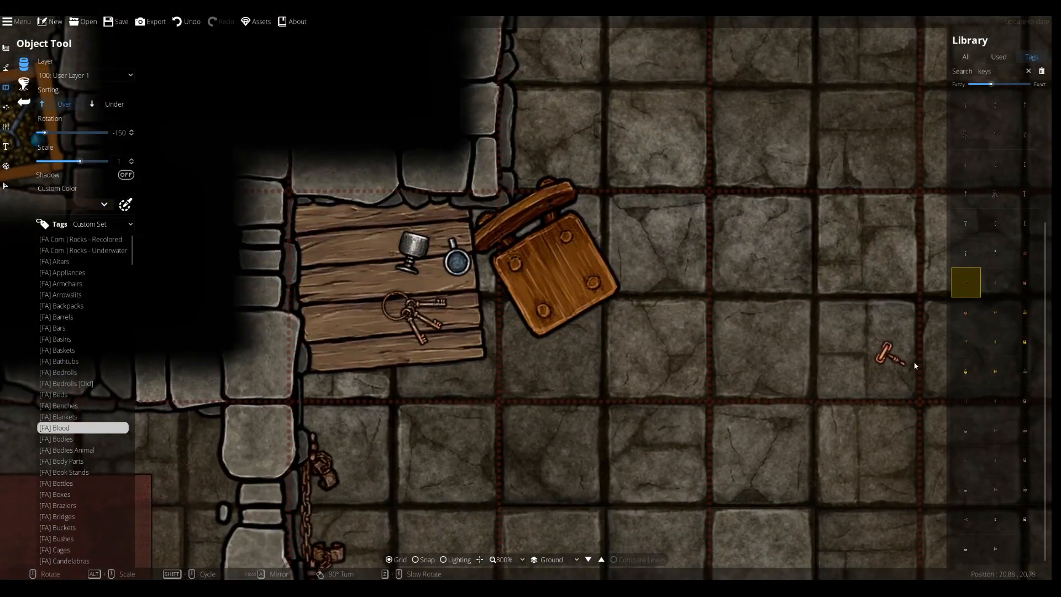
click(969, 402)
click(1024, 399)
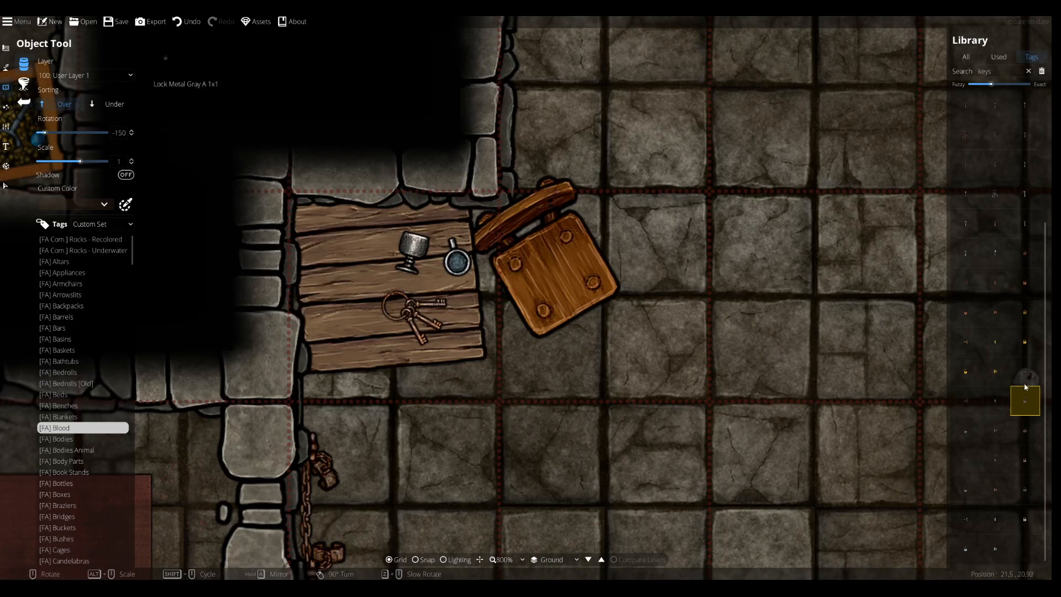
click(1001, 441)
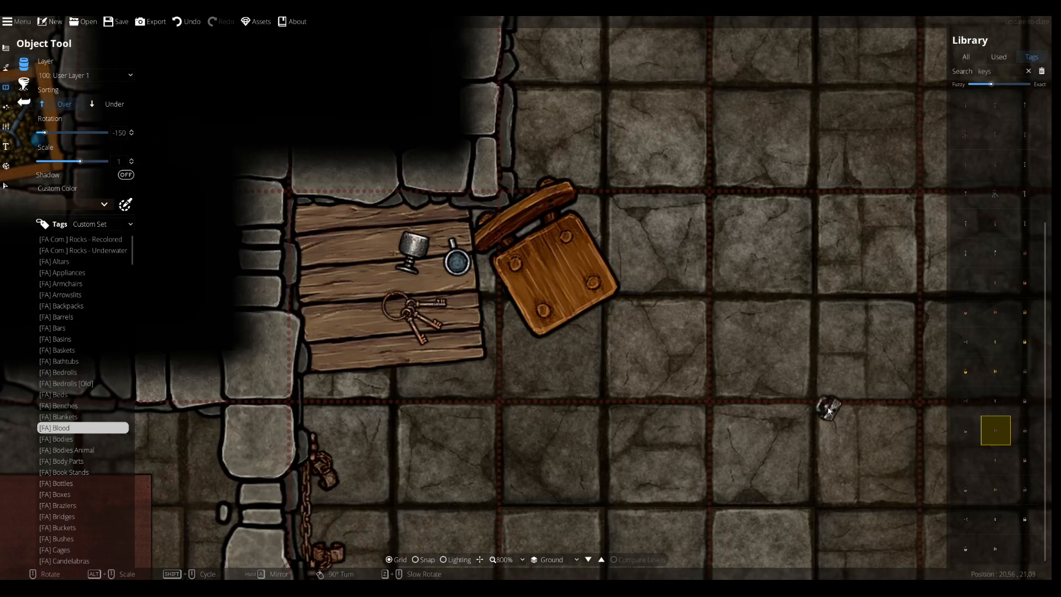
right_click(468, 301)
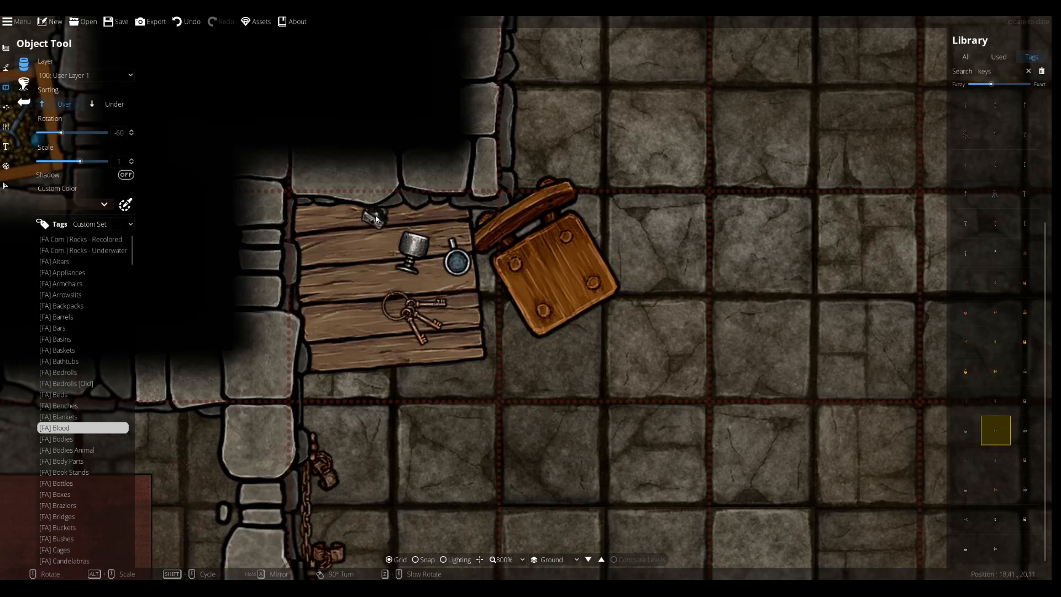
Compare several single metal keys and place an ornate one at rotation 15 beside the key ring on the wooden table
click(966, 518)
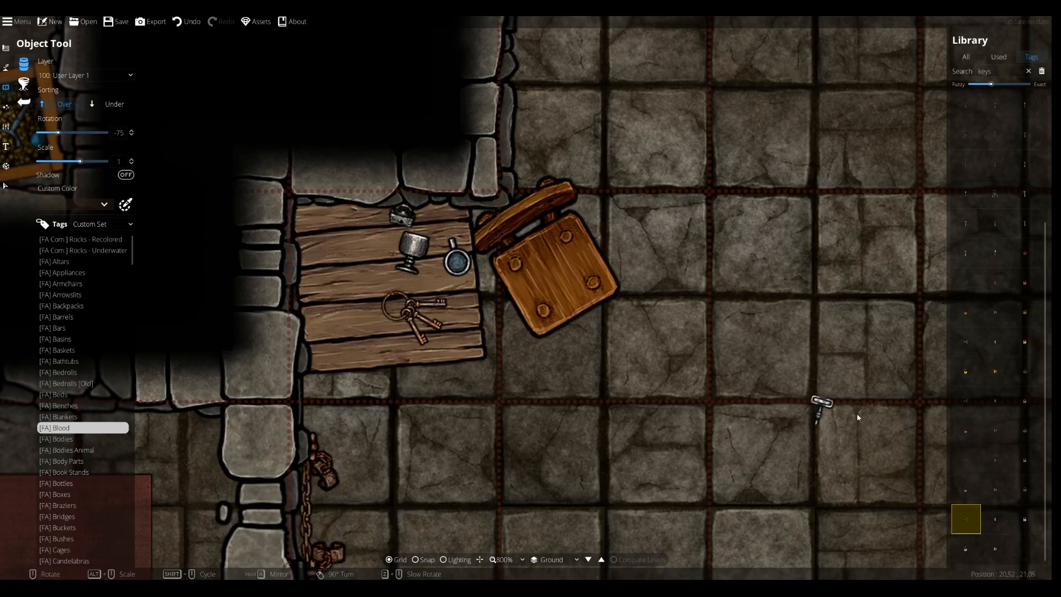
drag(782, 407, 887, 299)
click(969, 401)
scroll(976, 152, up, 1)
click(975, 144)
click(970, 163)
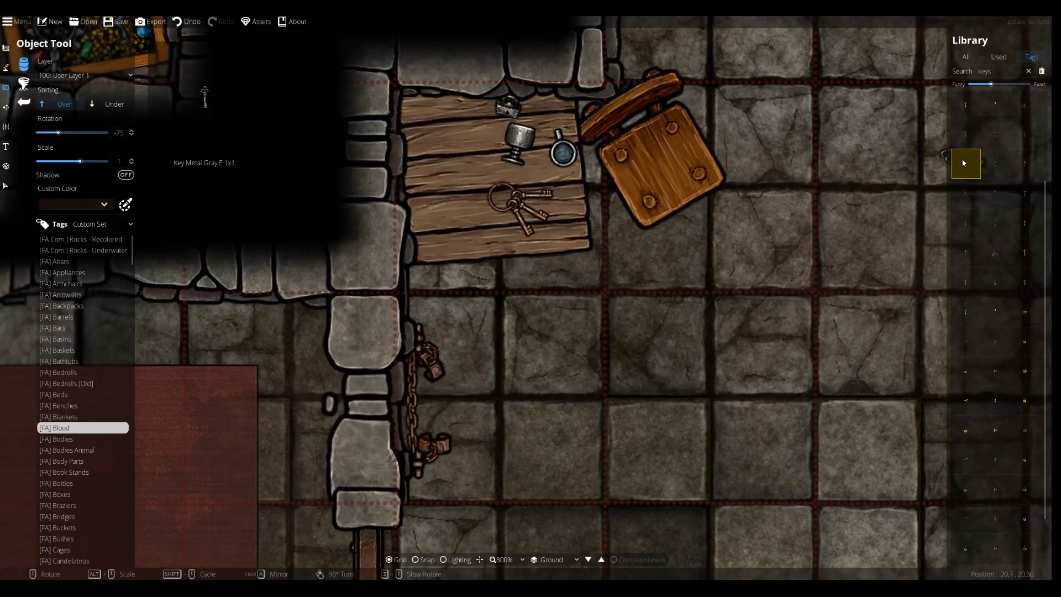
click(989, 197)
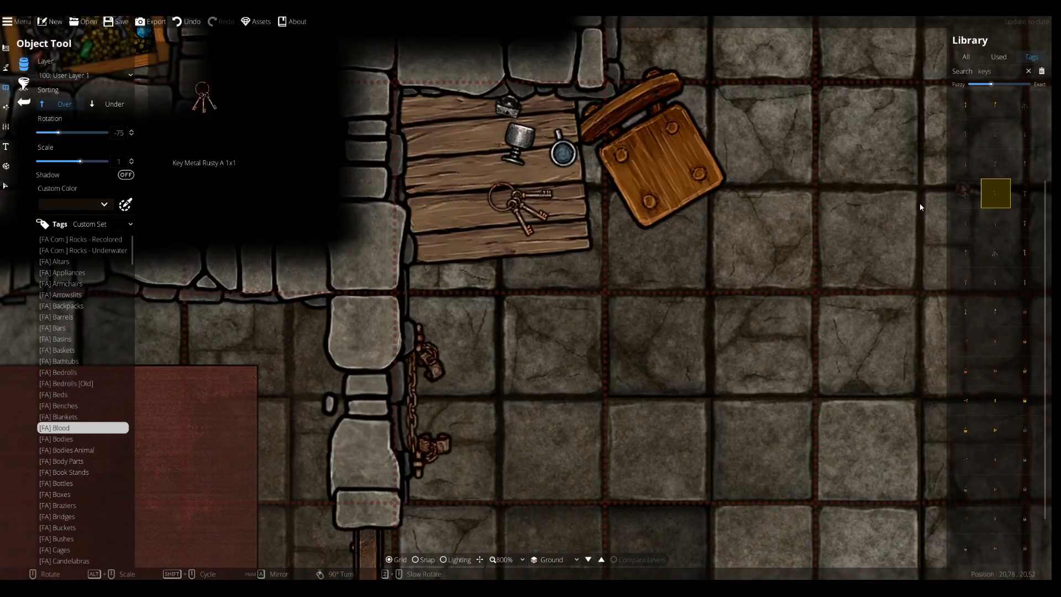
scroll(500, 208, up, 4)
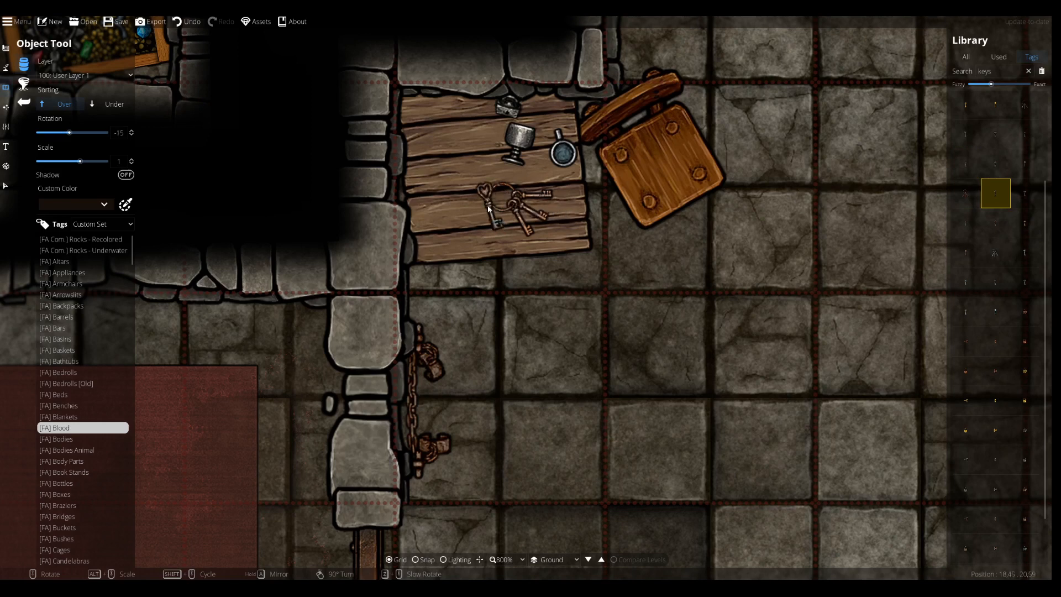
click(1024, 195)
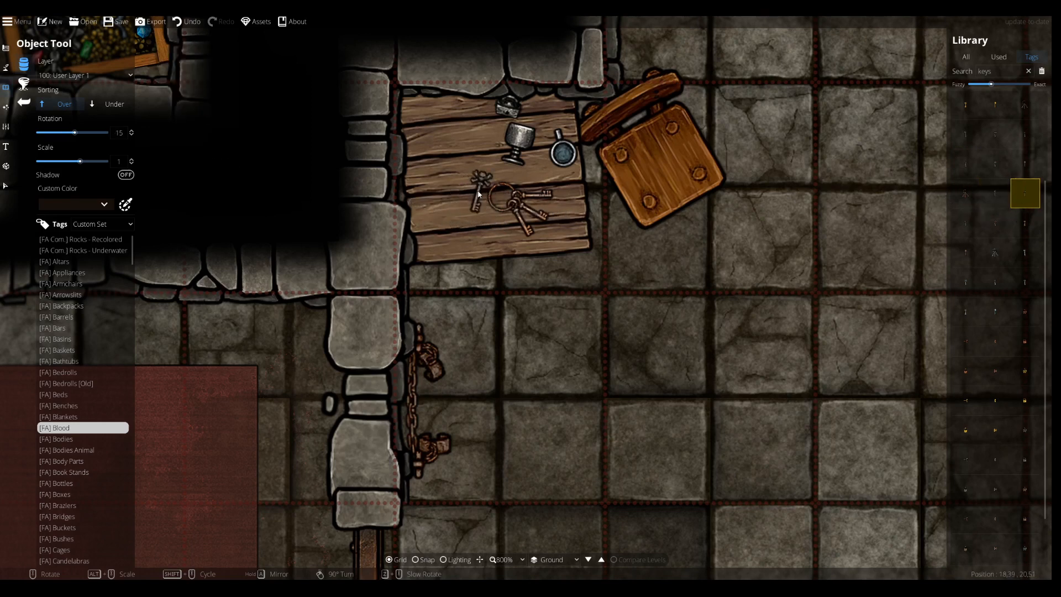
Search the library for "barrel" and place an orange wooden barrel at scale 0.8 below the large barrel in the cell room
click(1022, 109)
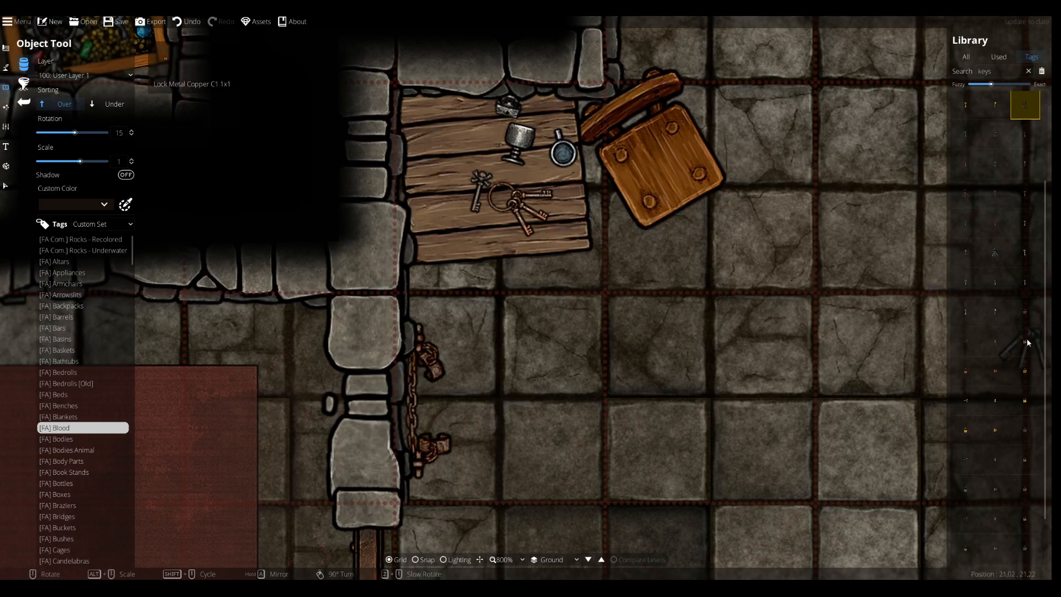
scroll(1009, 340, down, 1)
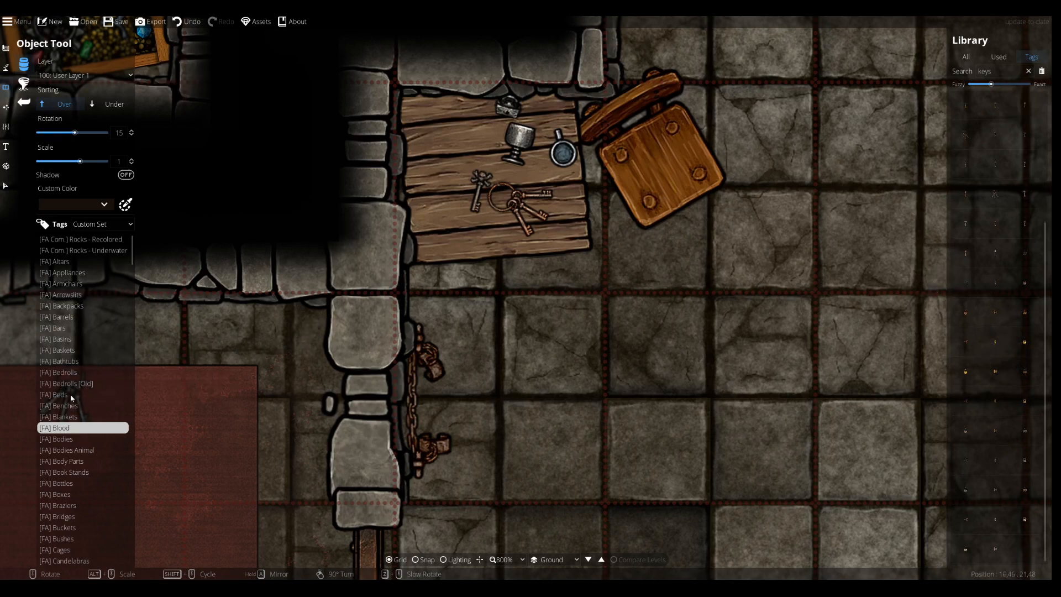
scroll(432, 317, down, 4)
drag(462, 266, 586, 417)
drag(362, 335, 674, 168)
drag(771, 193, 491, 147)
drag(637, 204, 547, 285)
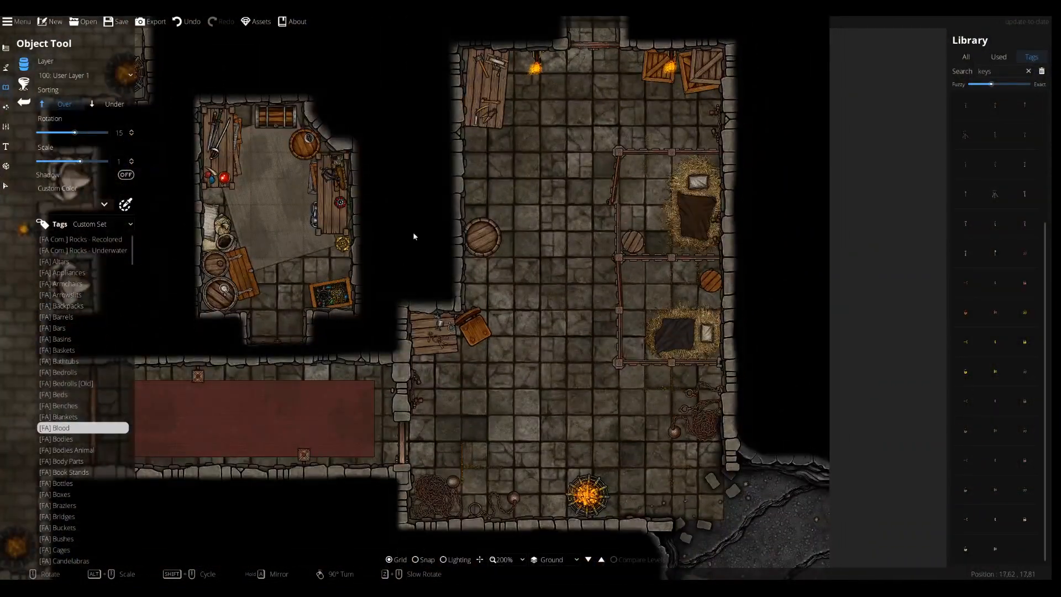
click(979, 59)
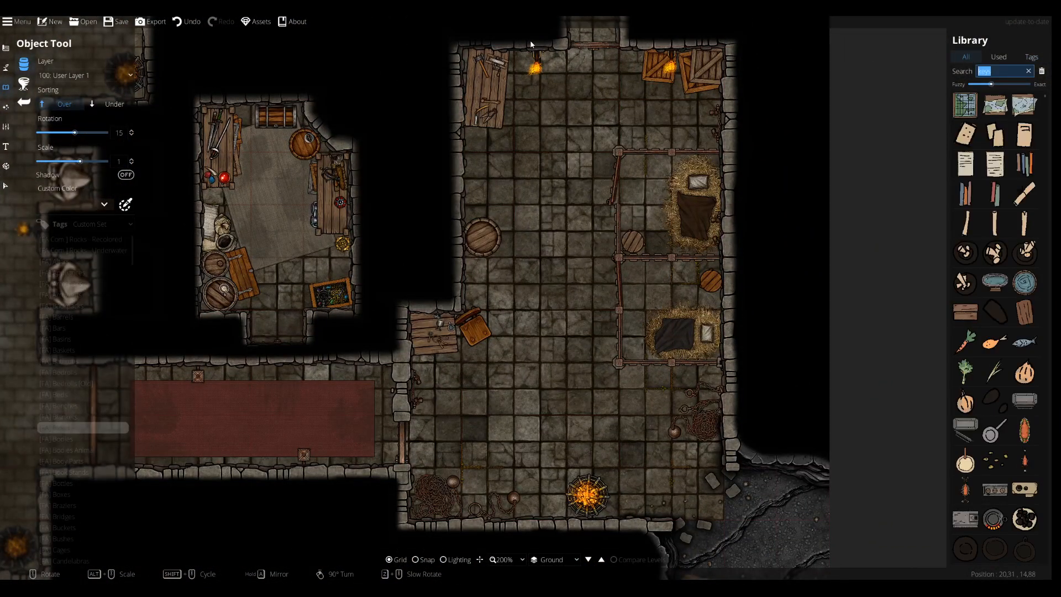
text(el)
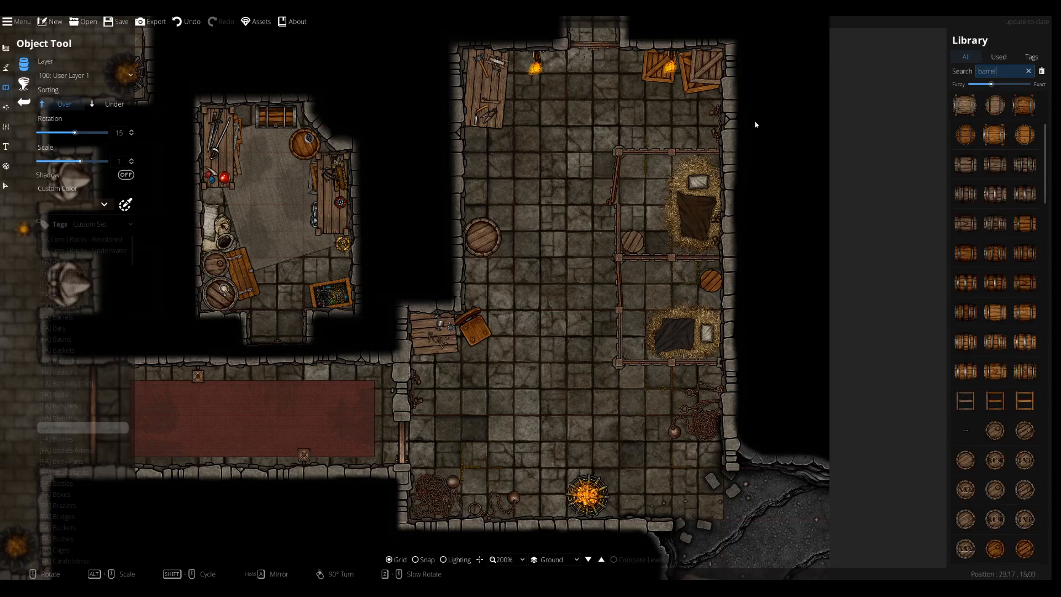
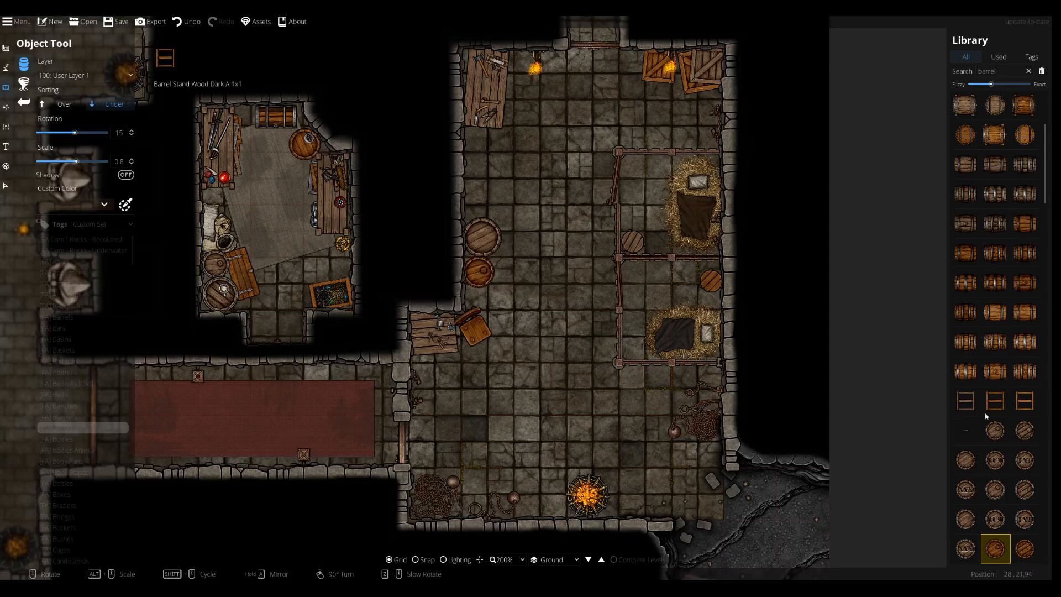
Search the library for "pallet" and try a wooden pallet at rotation 95 and scale 0.9 in the cell room
text(let)
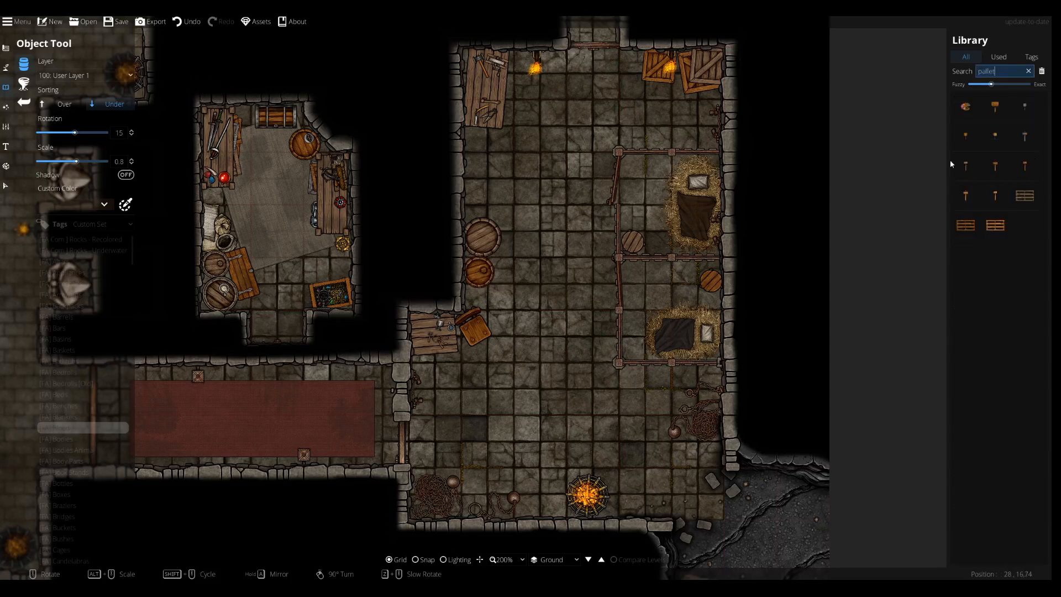
click(1025, 195)
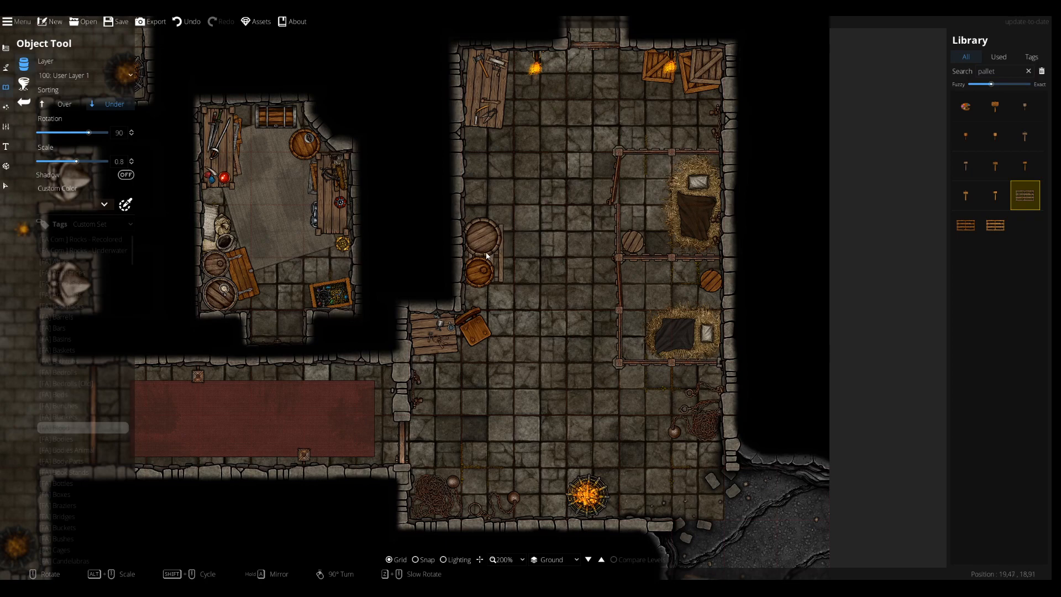
drag(479, 255, 478, 296)
scroll(525, 310, up, 1)
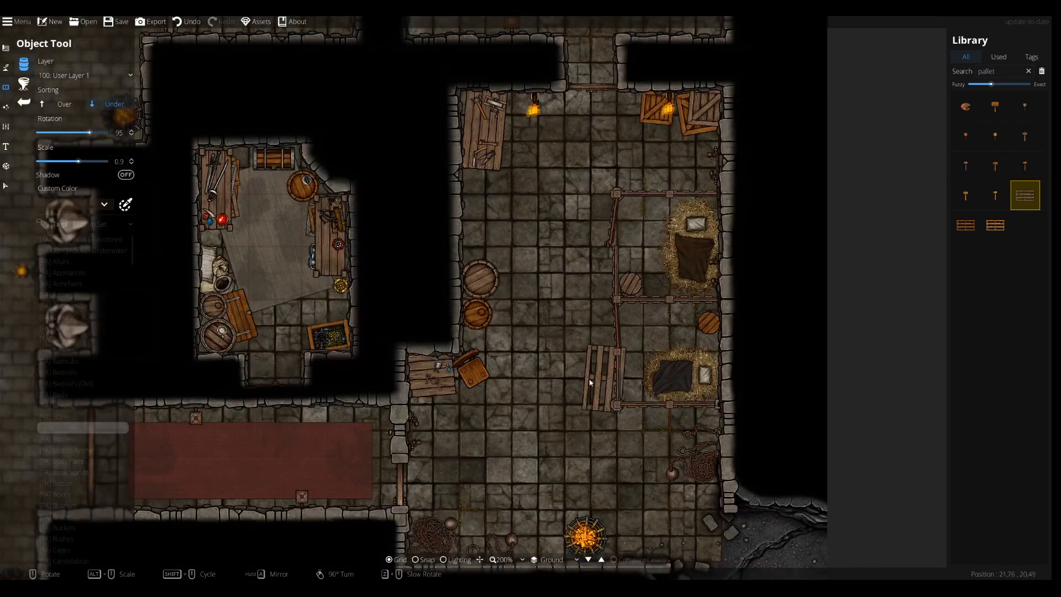
drag(542, 346, 550, 281)
scroll(572, 334, up, 1)
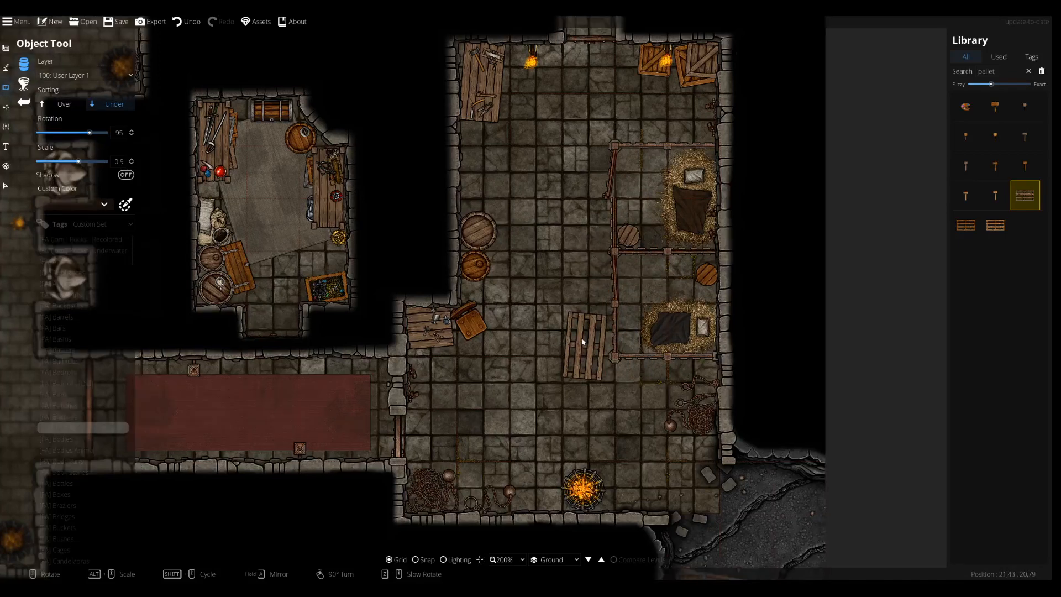
scroll(580, 248, down, 1)
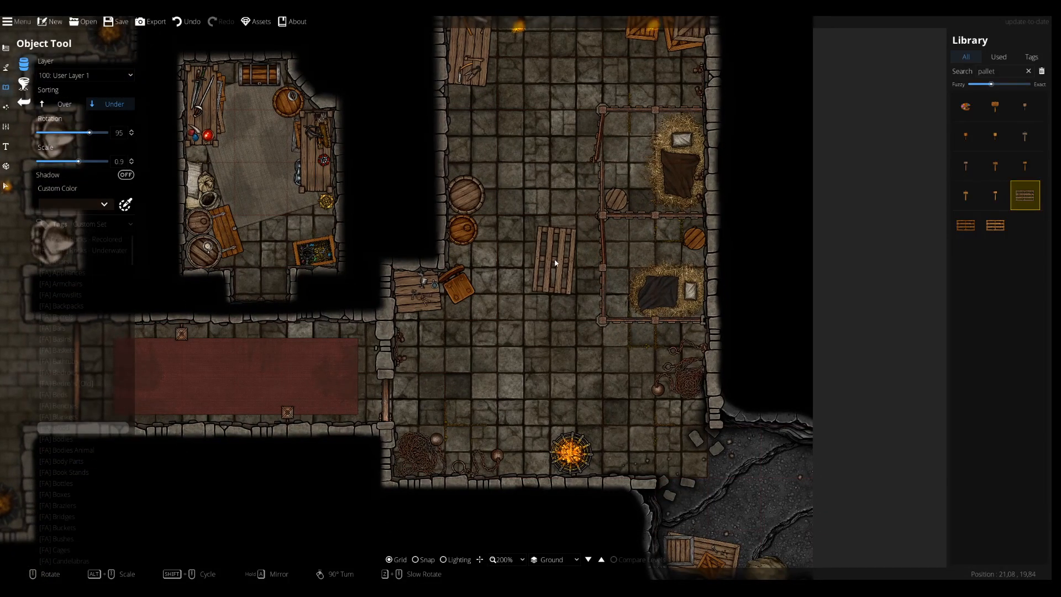
scroll(575, 243, down, 1)
scroll(556, 344, up, 2)
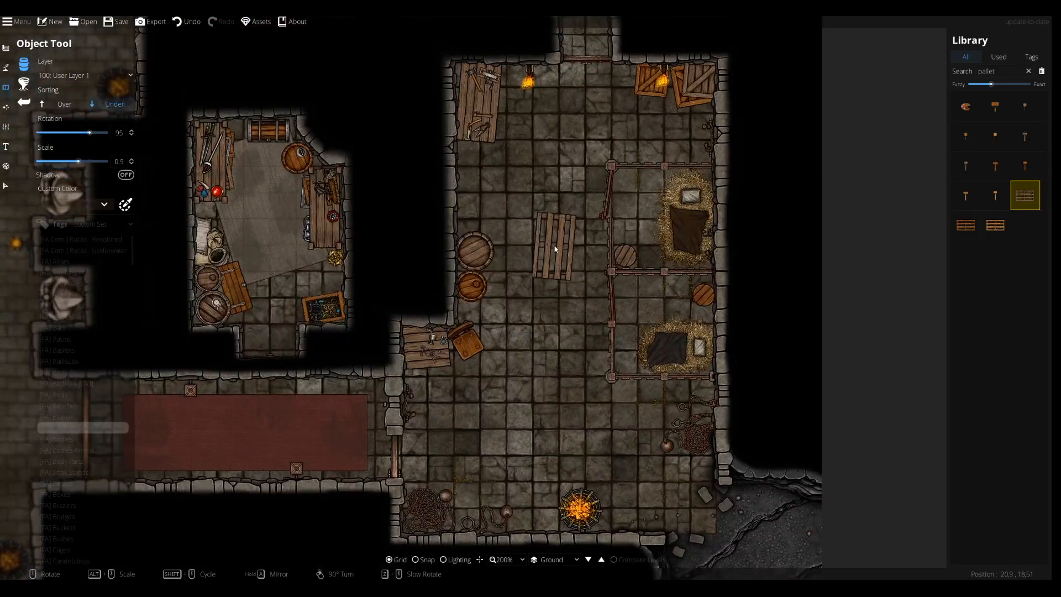
scroll(553, 238, up, 3)
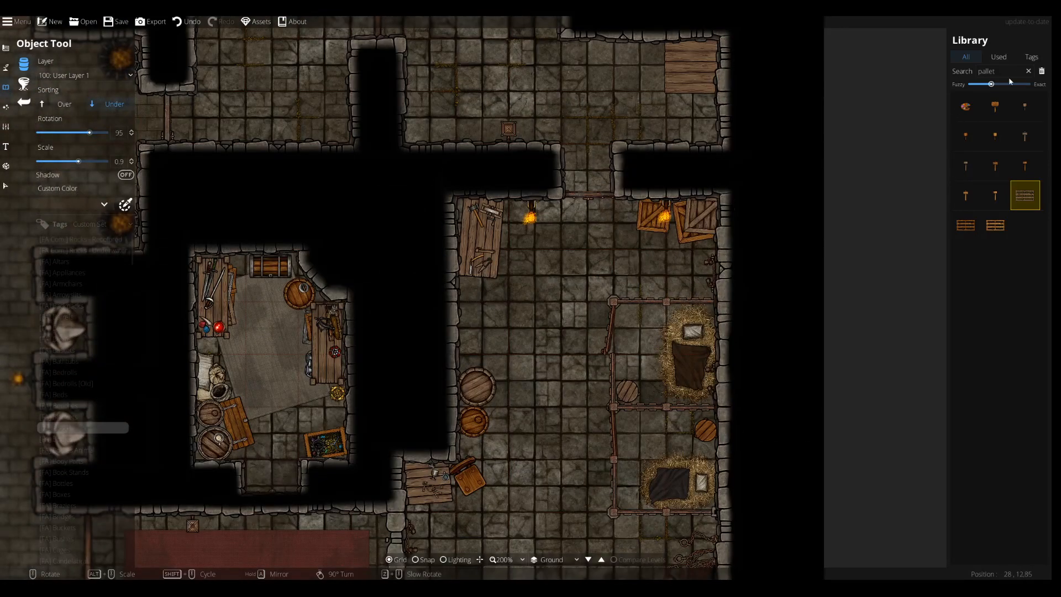
Search the library for "tool" and lay a small metal tool on the crate beneath the cell room's torch
text(ol)
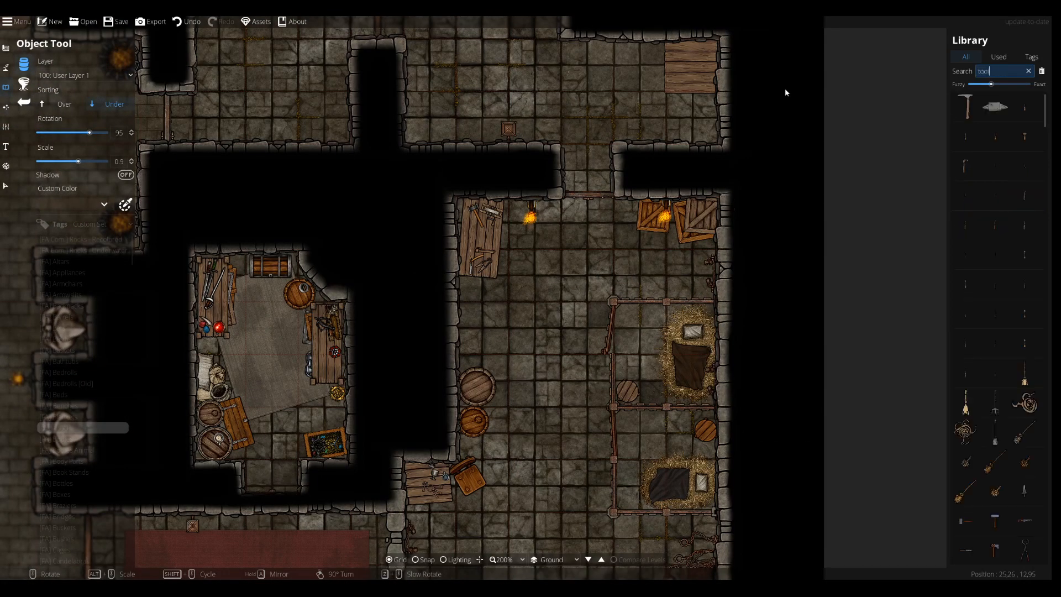
scroll(994, 332, down, 3)
click(995, 382)
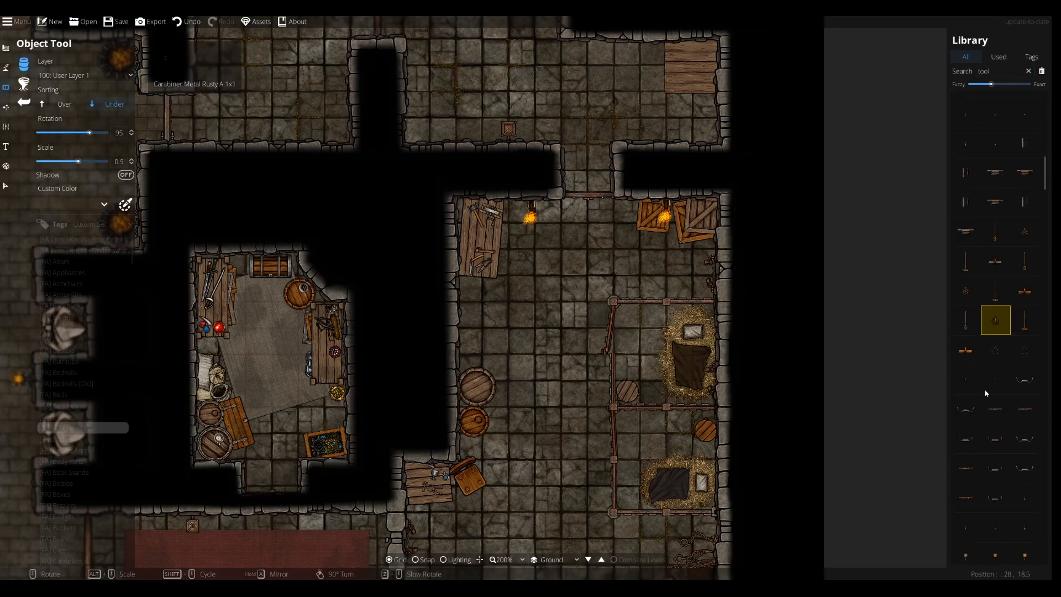
scroll(669, 271, up, 3)
scroll(800, 343, down, 3)
scroll(669, 230, down, 4)
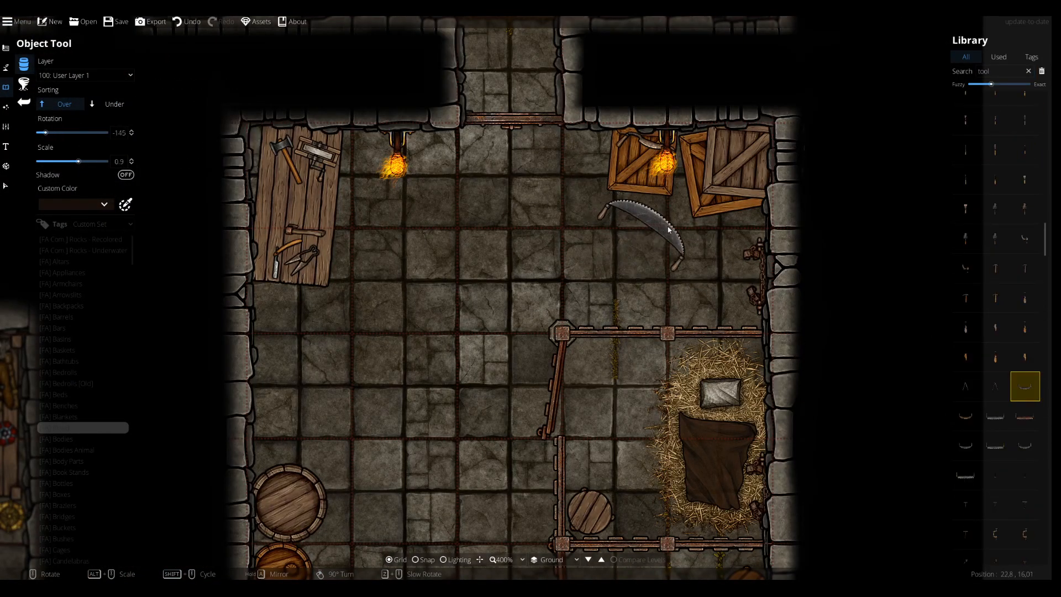
Compare the crosscut saws and place a long rusty one slightly tilted against the crates, sorted under them
scroll(729, 174, down, 9)
click(965, 416)
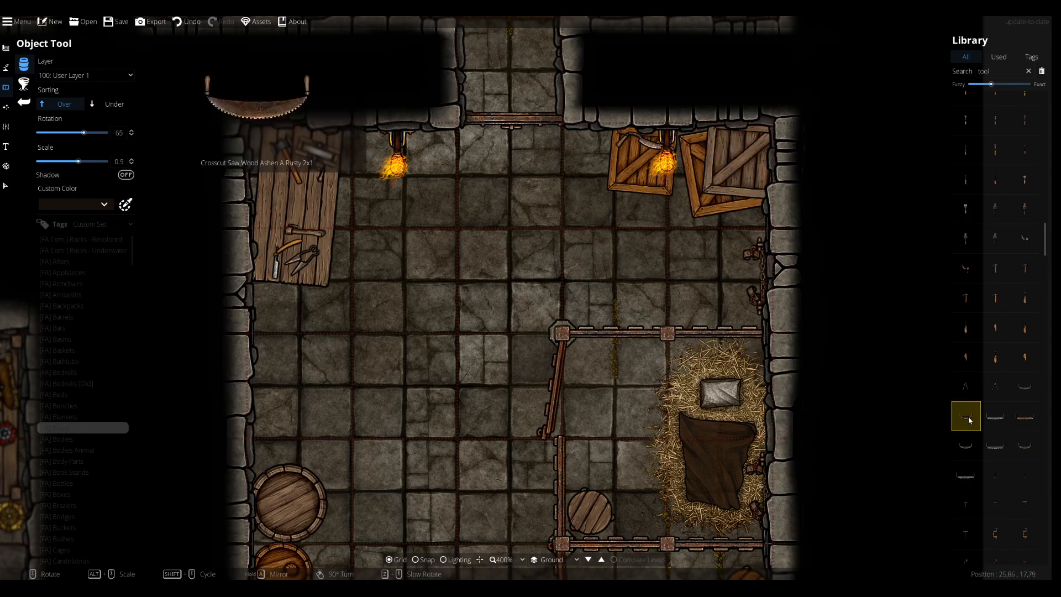
scroll(749, 184, up, 4)
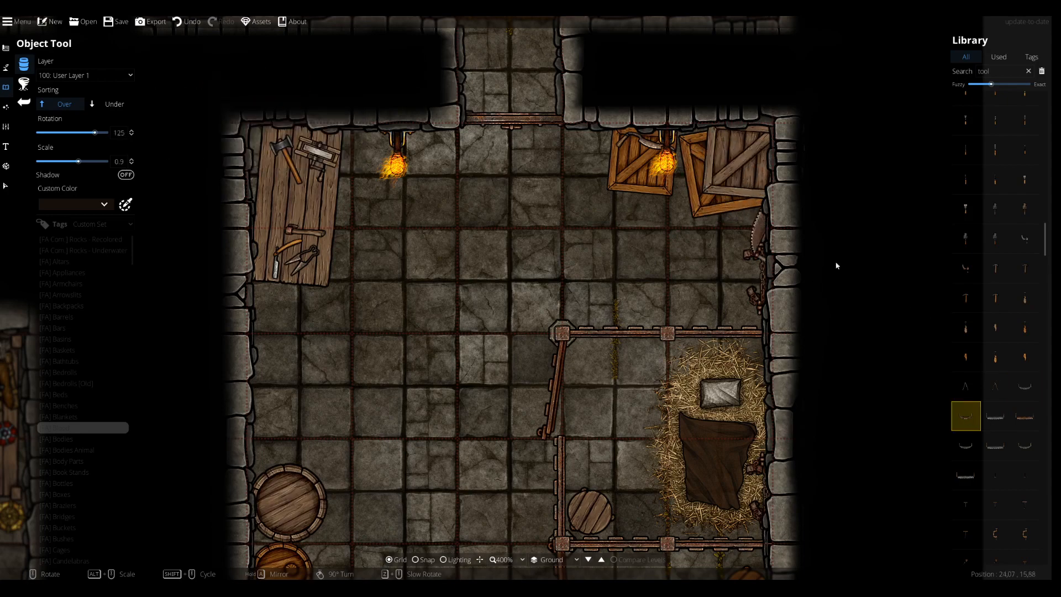
click(1026, 419)
scroll(713, 287, up, 5)
scroll(679, 238, up, 11)
click(102, 108)
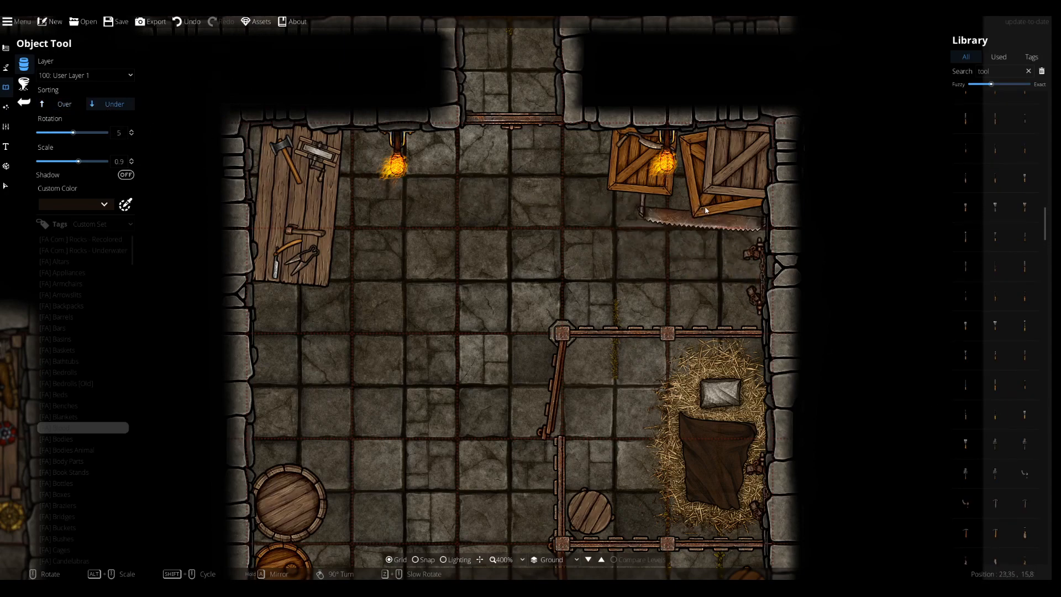
shift+scroll(626, 176, down, 20)
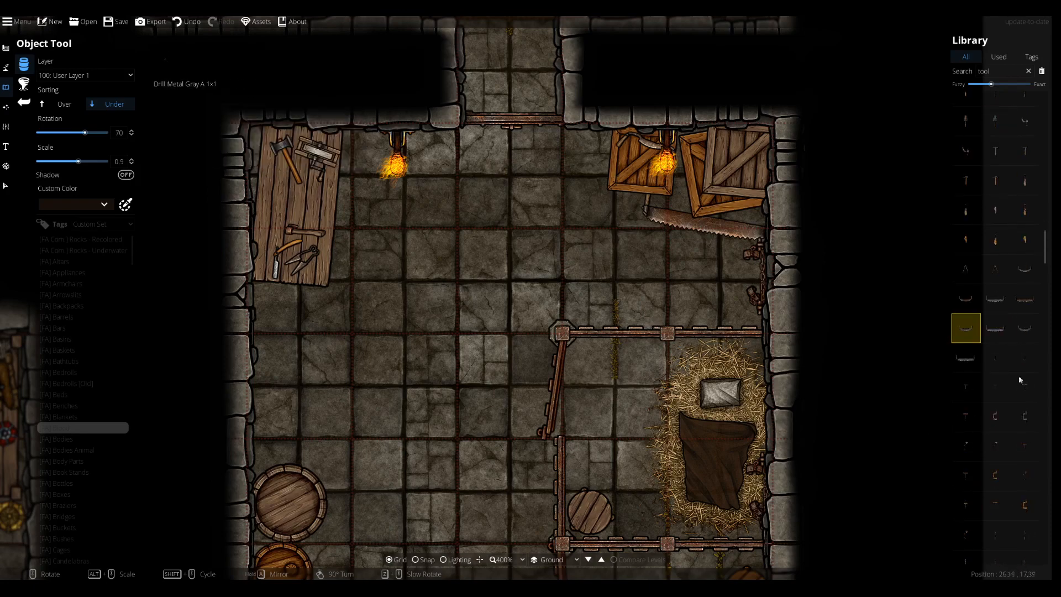
Add a hand drill at scale 0.9 on the small crate beneath the torch, sorted over it
scroll(995, 332, down, 5)
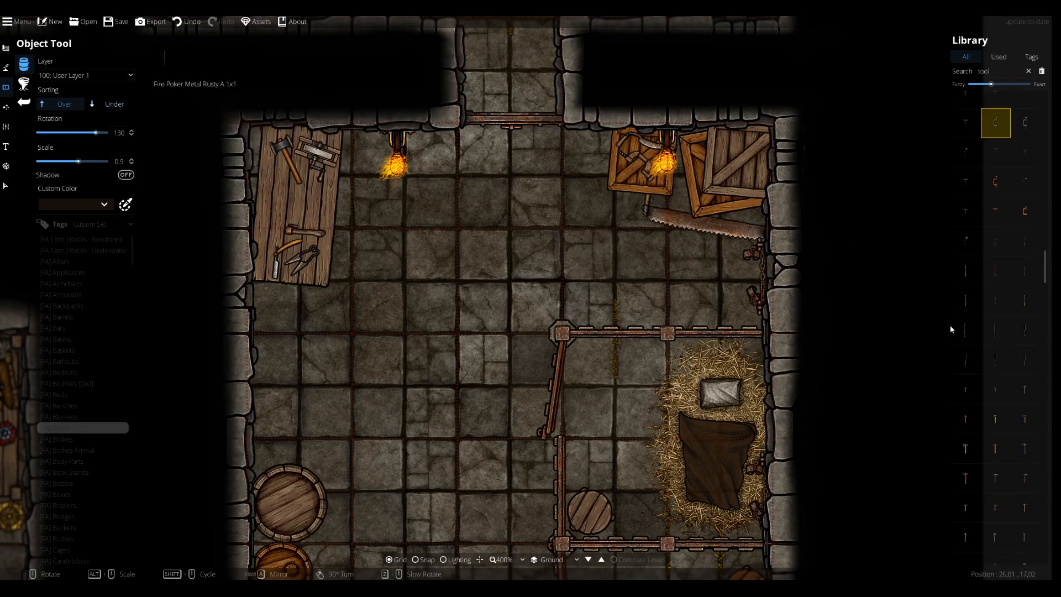
scroll(619, 353, down, 4)
scroll(619, 352, up, 3)
Survey the cell room, corridor and neighbouring rooms for areas that still need furnishing
drag(620, 353, 554, 207)
scroll(554, 207, down, 4)
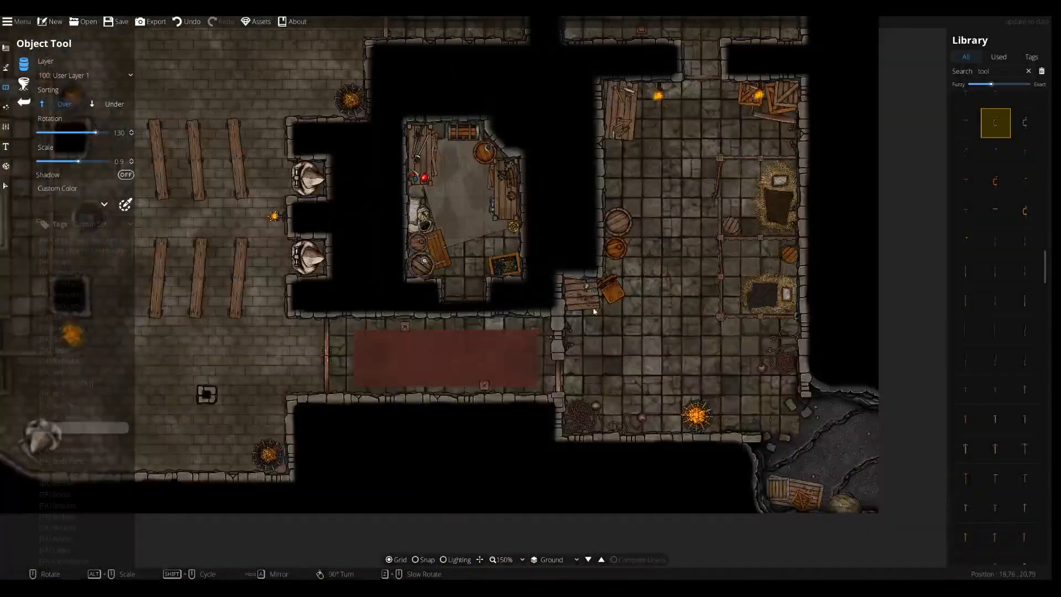
drag(407, 104, 519, 251)
drag(584, 130, 529, 286)
drag(527, 185, 372, 199)
drag(455, 260, 497, 309)
drag(490, 260, 595, 96)
drag(708, 310, 681, 404)
scroll(644, 264, up, 1)
drag(644, 265, 574, 462)
mouse_move(606, 341)
mouse_down()
mouse_move(606, 417)
mouse_move(611, 354)
mouse_up()
drag(602, 407, 602, 265)
Search the library for "chairs" and choose the Chair Wood Dark F object
drag(999, 71, 895, 68)
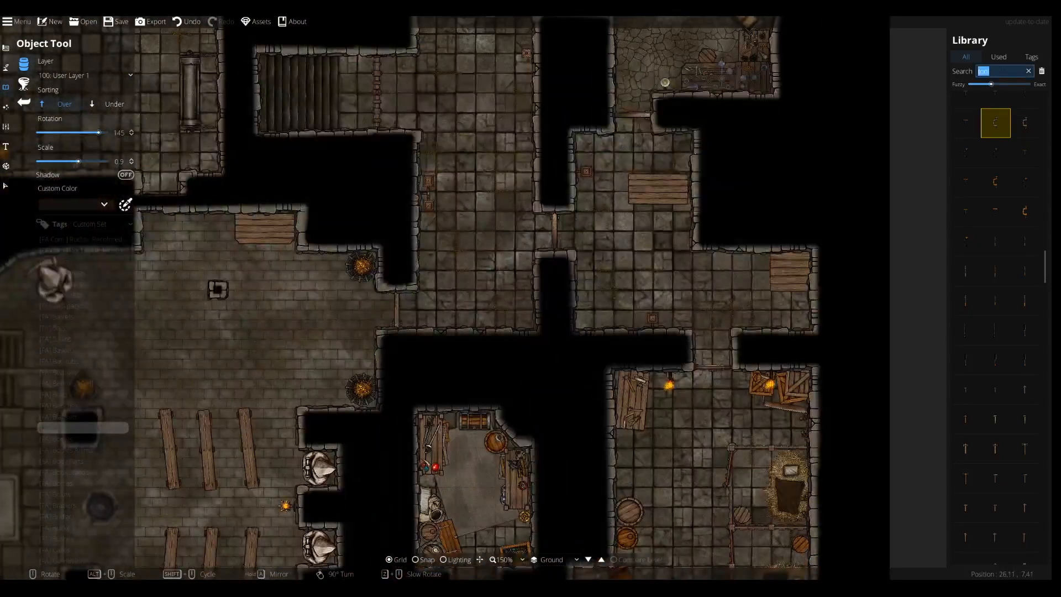
text(chairs)
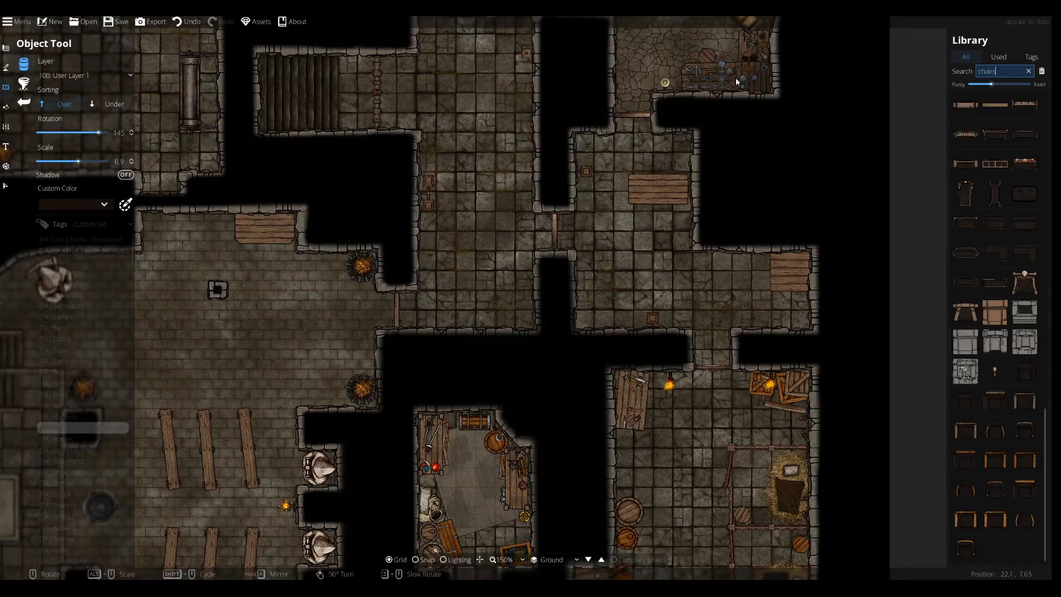
mouse_move(1004, 428)
scroll(997, 503, up, 5)
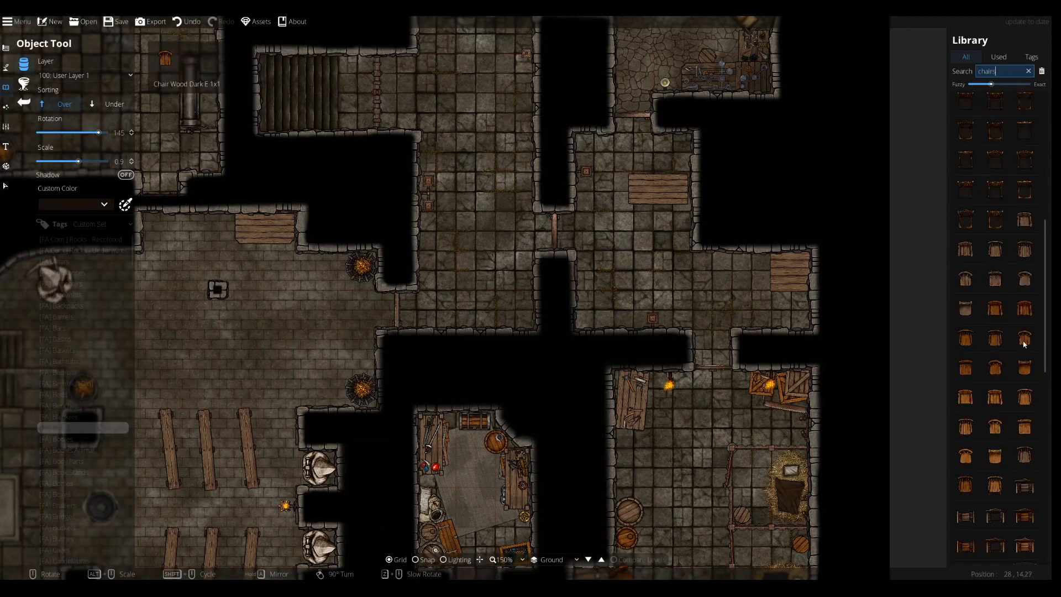
click(995, 278)
scroll(670, 203, up, 3)
click(966, 366)
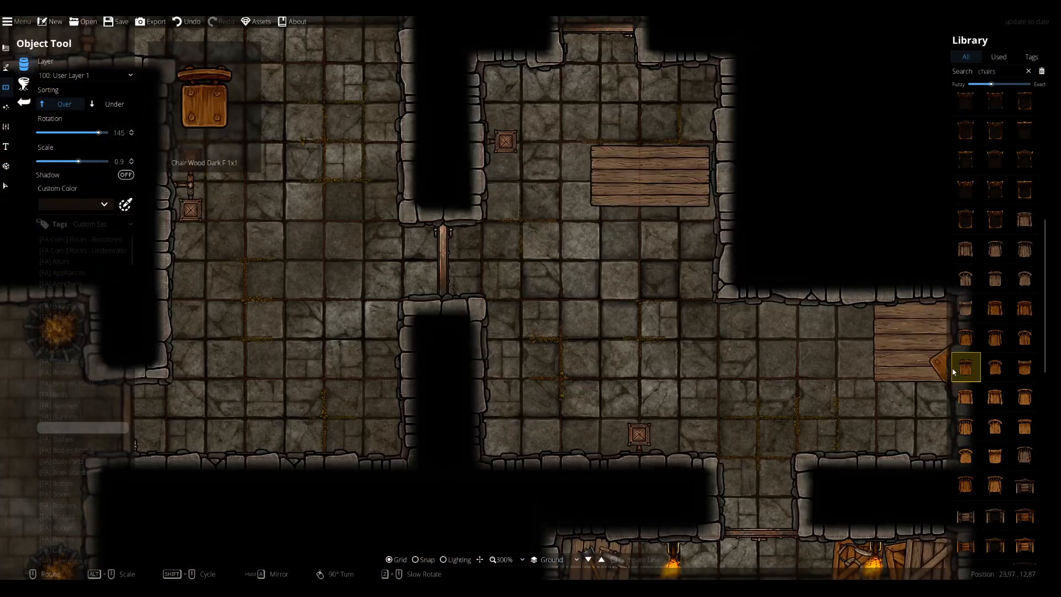
Move both wooden tables in the room north of the cell room to layer 200: User Layer 2
click(4, 189)
click(650, 176)
click(72, 168)
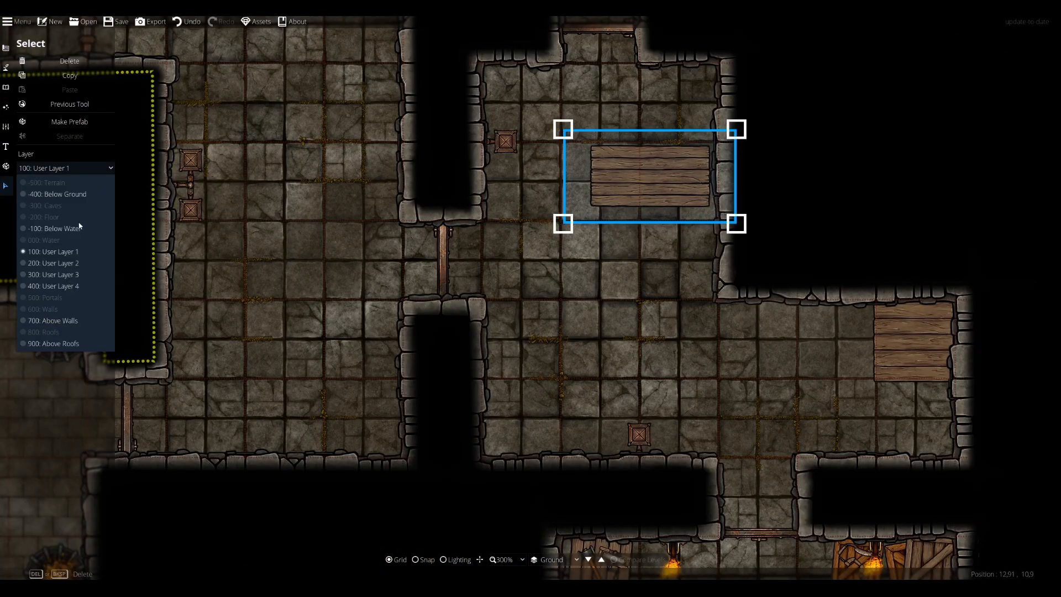
click(64, 263)
drag(945, 357, 867, 317)
click(862, 317)
click(69, 169)
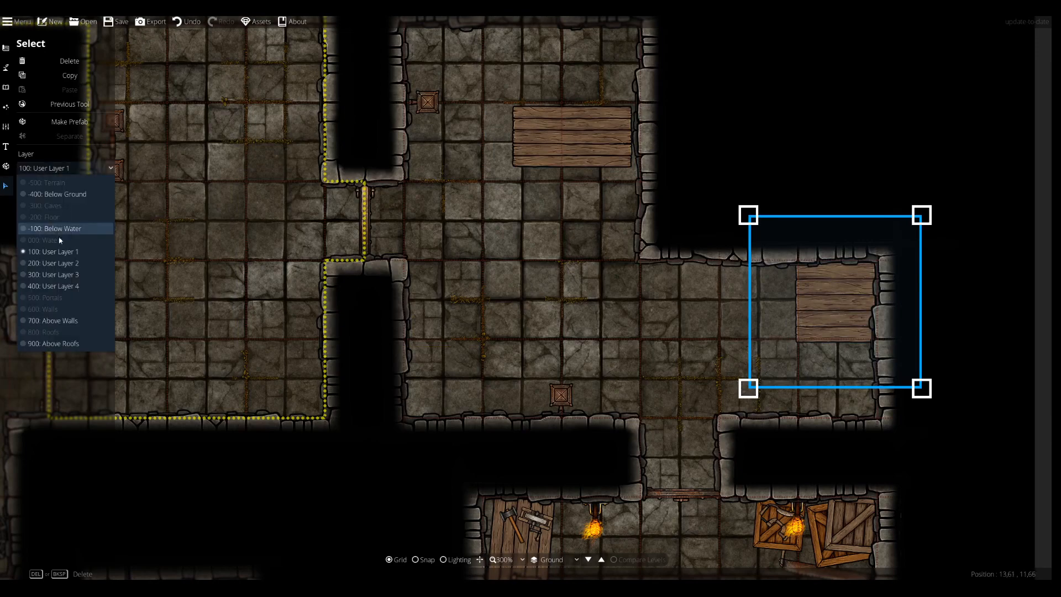
click(65, 263)
Place dark wood chairs on User Layer 1 along the lower edge of the wide wooden table in the northern room
click(6, 87)
click(36, 65)
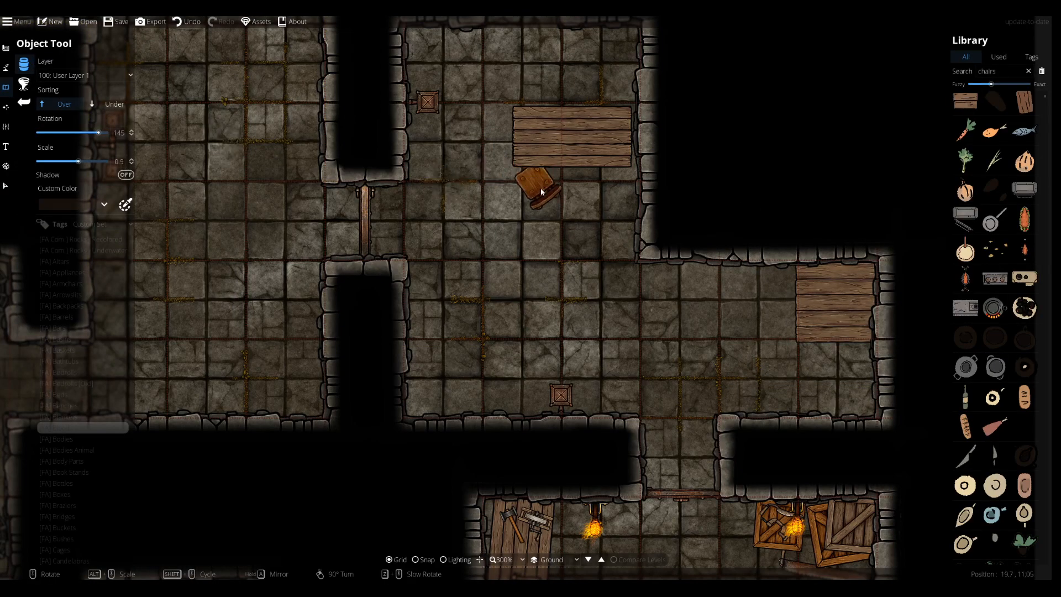
scroll(550, 182, up, 3)
click(549, 182)
scroll(562, 219, down, 5)
drag(568, 365, 609, 201)
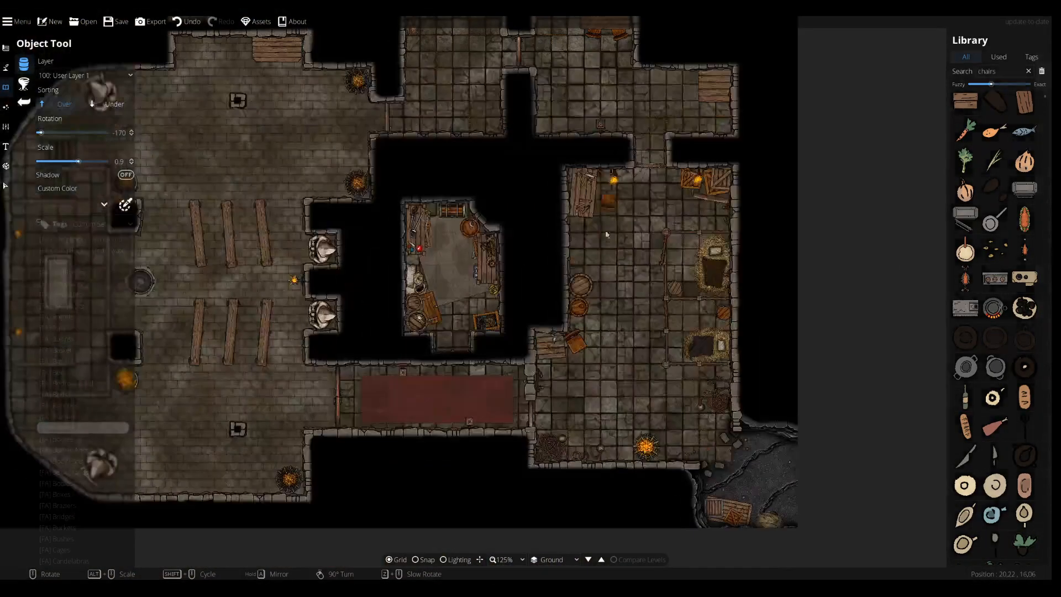
Look over the chapel, carpeted corridor, cell room and northern rooms for spots that still need furniture
drag(493, 223, 654, 427)
drag(434, 290, 591, 459)
drag(701, 287, 672, 222)
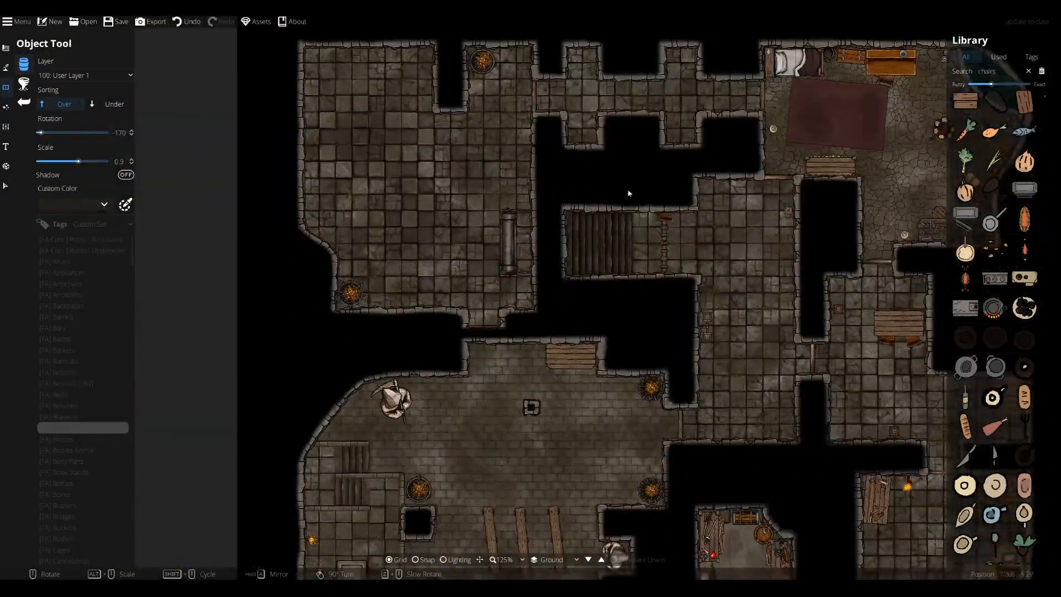
drag(693, 393, 371, 211)
drag(471, 251, 666, 151)
drag(680, 340, 478, 228)
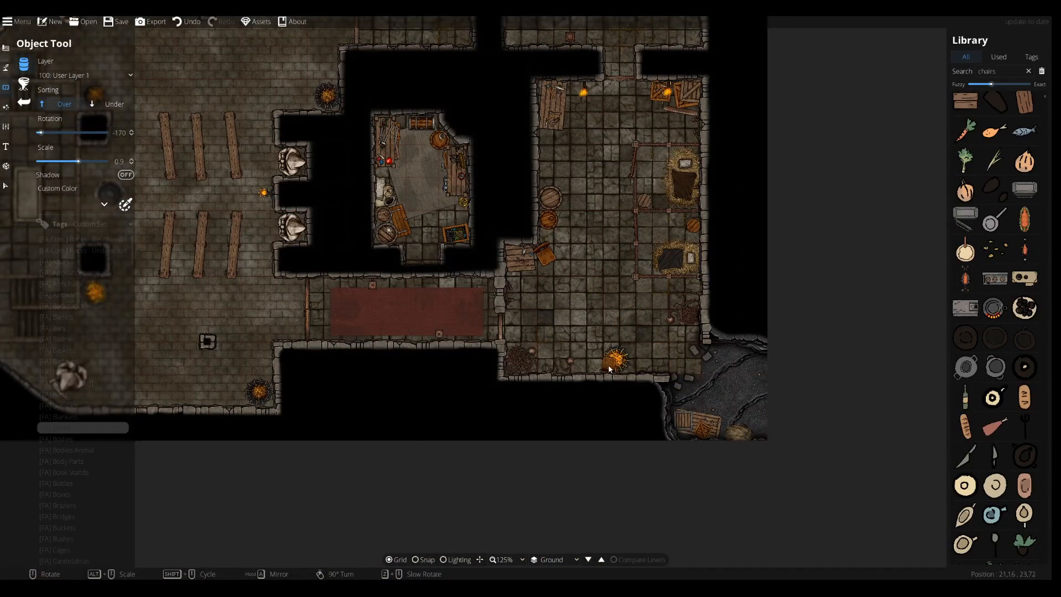
drag(463, 330, 583, 555)
drag(548, 329, 376, 247)
scroll(612, 330, up, 5)
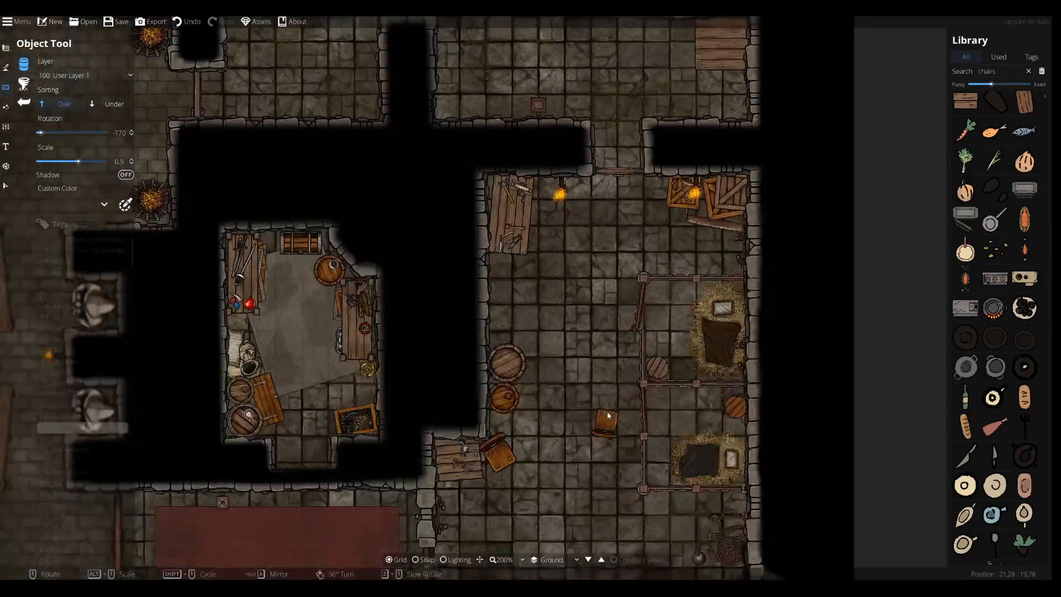
drag(608, 415, 616, 375)
drag(579, 340, 616, 251)
drag(628, 362, 615, 261)
drag(615, 219, 699, 519)
drag(568, 135, 471, 444)
drag(426, 292, 738, 208)
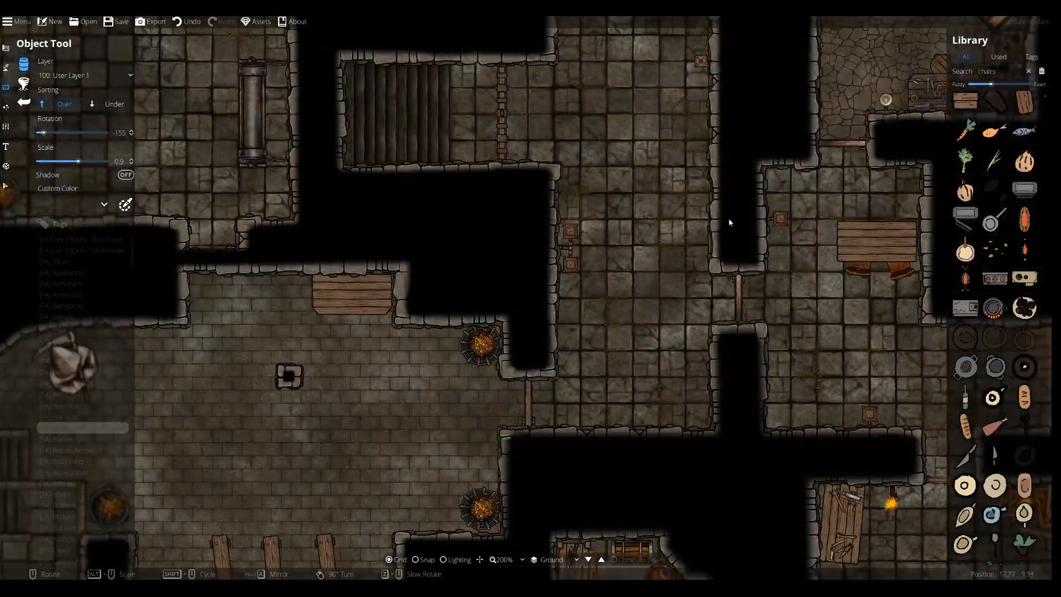
Try an ashen wood chair and a second wood chair along the upper edge of the wide table at scale 0.9
scroll(997, 288, up, 10)
scroll(998, 290, down, 9)
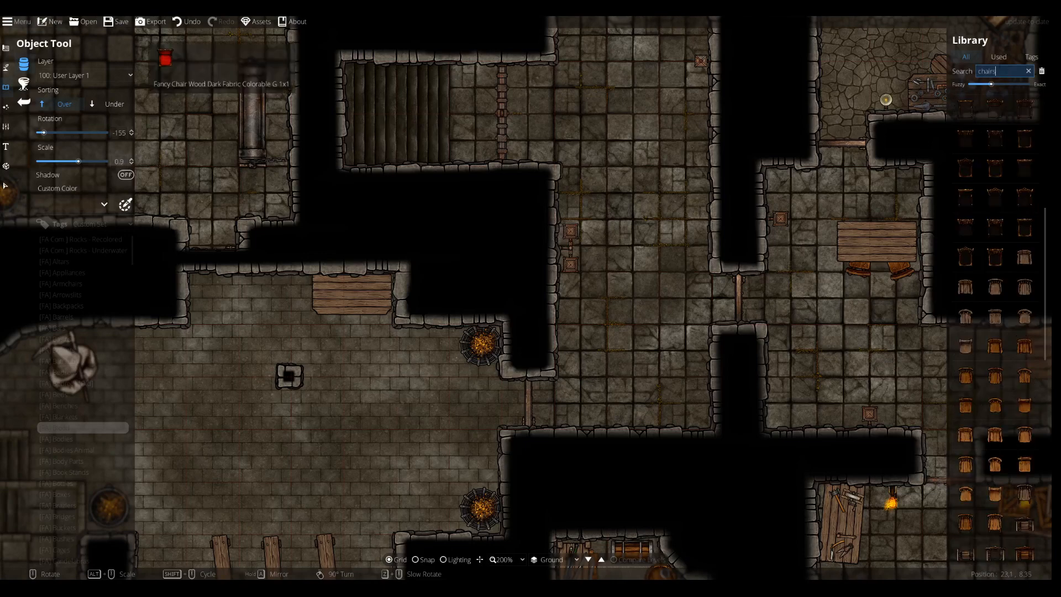
scroll(813, 278, up, 4)
click(1026, 316)
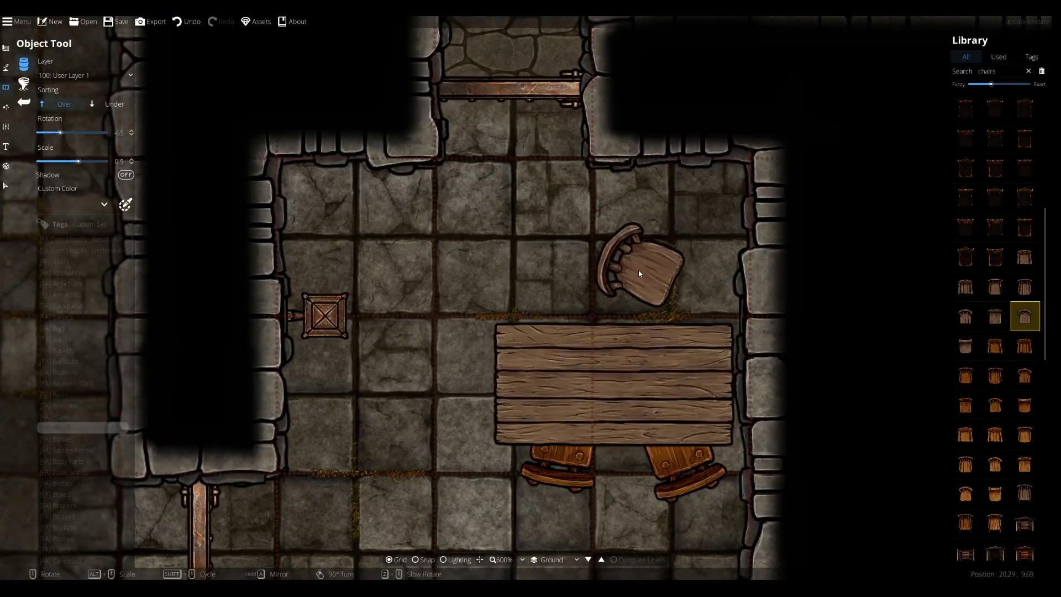
scroll(659, 308, up, 4)
click(715, 330)
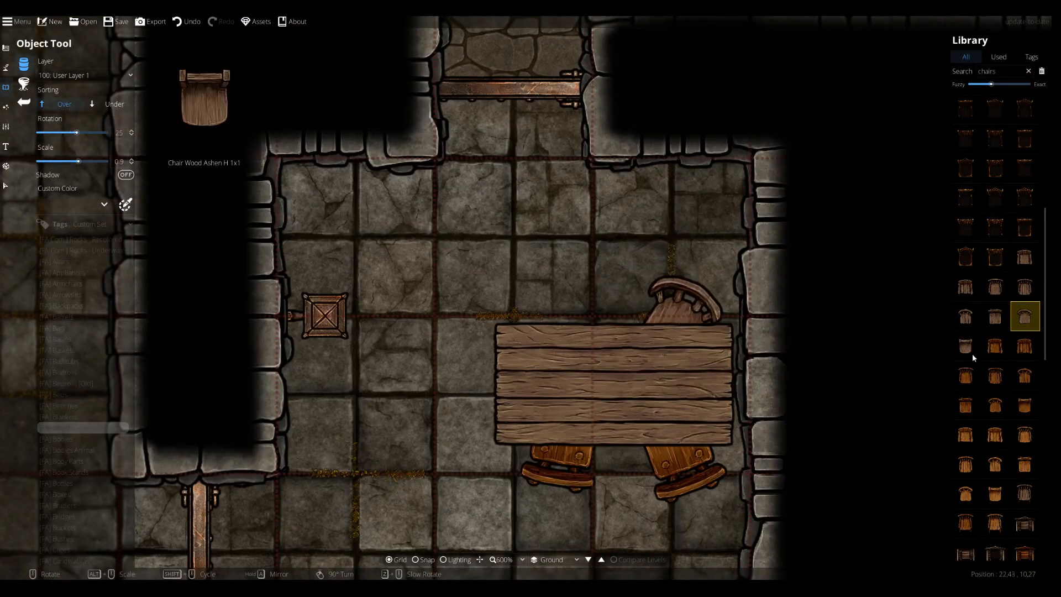
click(966, 345)
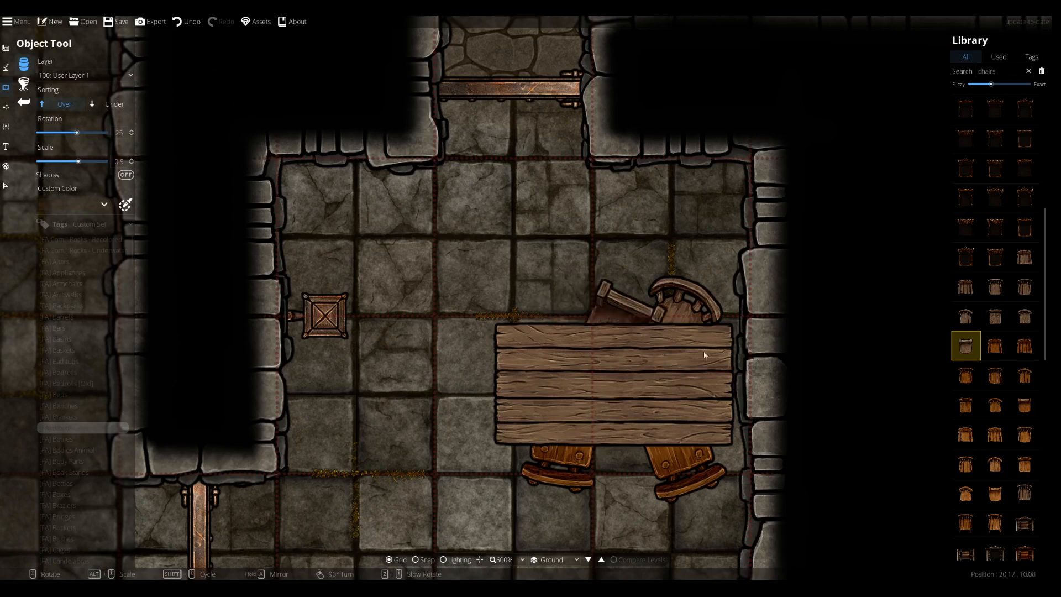
click(1025, 405)
click(586, 330)
Place an ashen wood chair and an orange wood chair along the upper edge of the wide table at scale 1
drag(608, 359, 418, 217)
click(1025, 376)
drag(851, 514, 739, 320)
scroll(736, 363, down, 7)
scroll(736, 364, up, 1)
drag(431, 198, 606, 385)
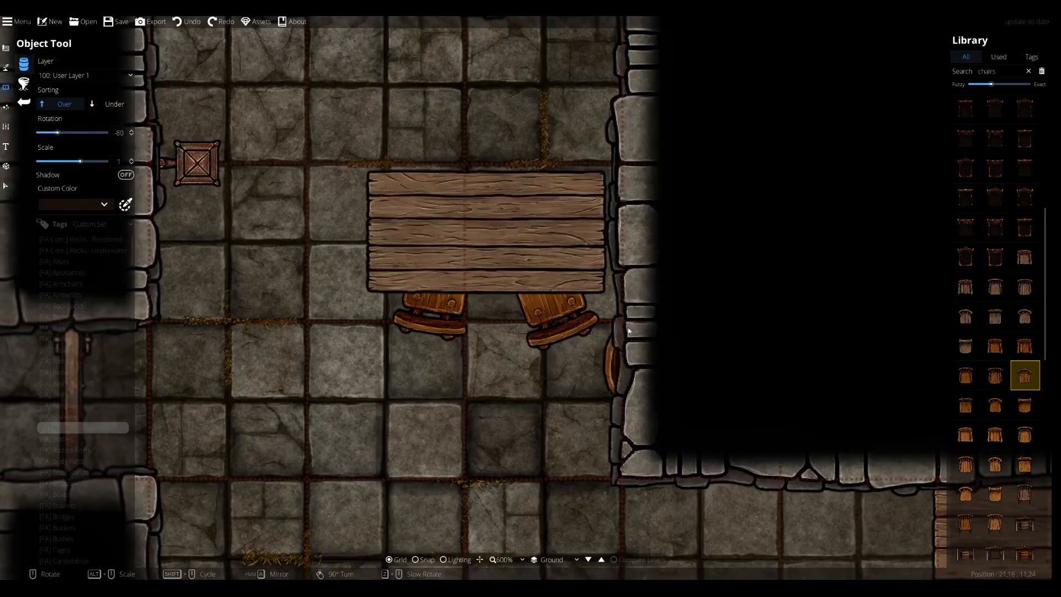
click(1025, 316)
scroll(549, 171, up, 5)
click(549, 171)
click(965, 316)
click(1026, 346)
click(441, 147)
Place an orange wood chair against the west side of the smaller table in the eastern alcove
click(5, 186)
click(399, 257)
click(5, 87)
drag(608, 342, 432, 182)
click(696, 342)
Search the library for "stool" with a more exact match and place a round wooden stool below the smaller table
click(1002, 71)
text(stool)
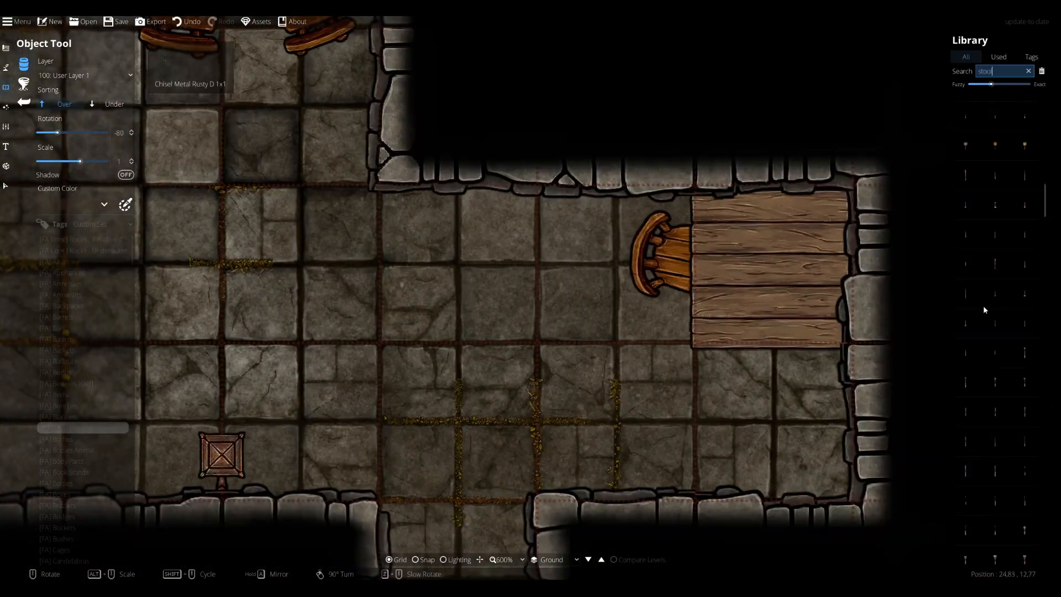
drag(991, 84, 1006, 84)
click(1025, 373)
scroll(781, 384, down, 3)
click(780, 383)
Browse the library for further furniture with a "book" search and the [FA] Chairs and [FA] Couches tags
scroll(781, 382, down, 2)
drag(652, 382, 894, 381)
text(book)
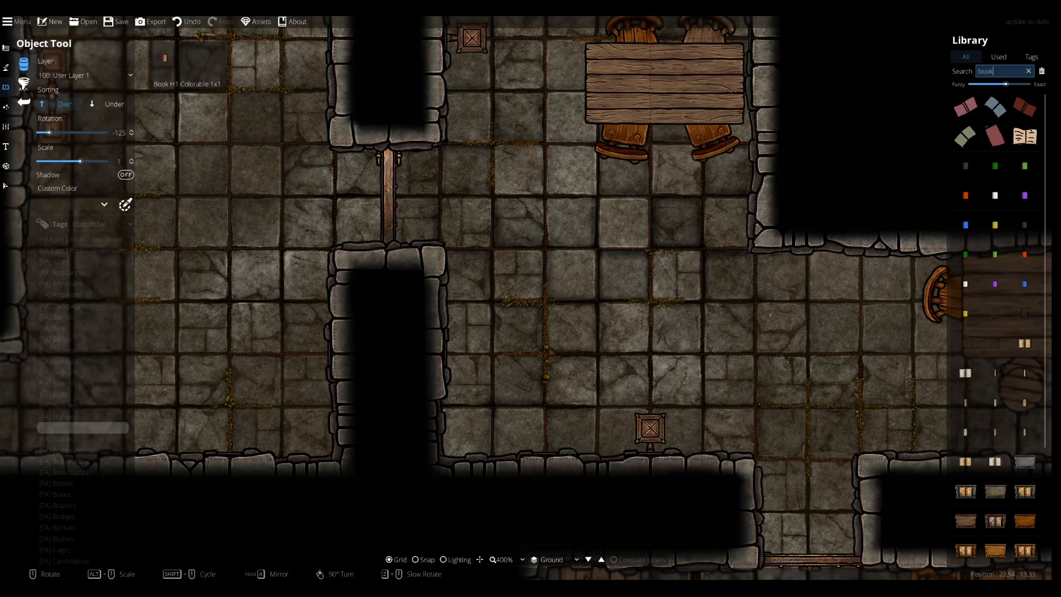
click(1032, 57)
scroll(68, 414, down, 5)
click(62, 398)
scroll(62, 547, down, 2)
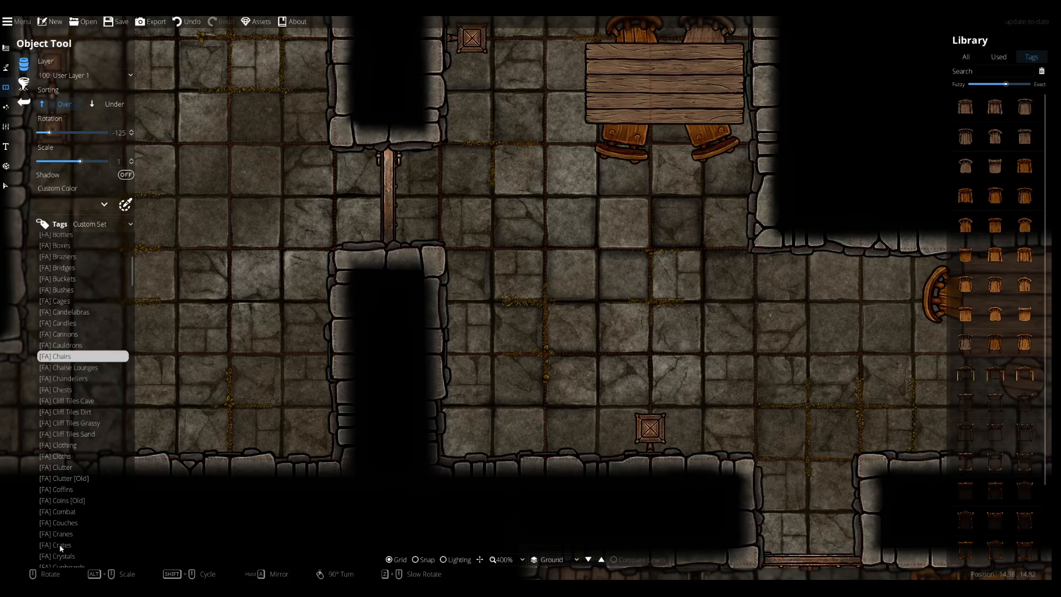
click(65, 523)
scroll(68, 526, down, 4)
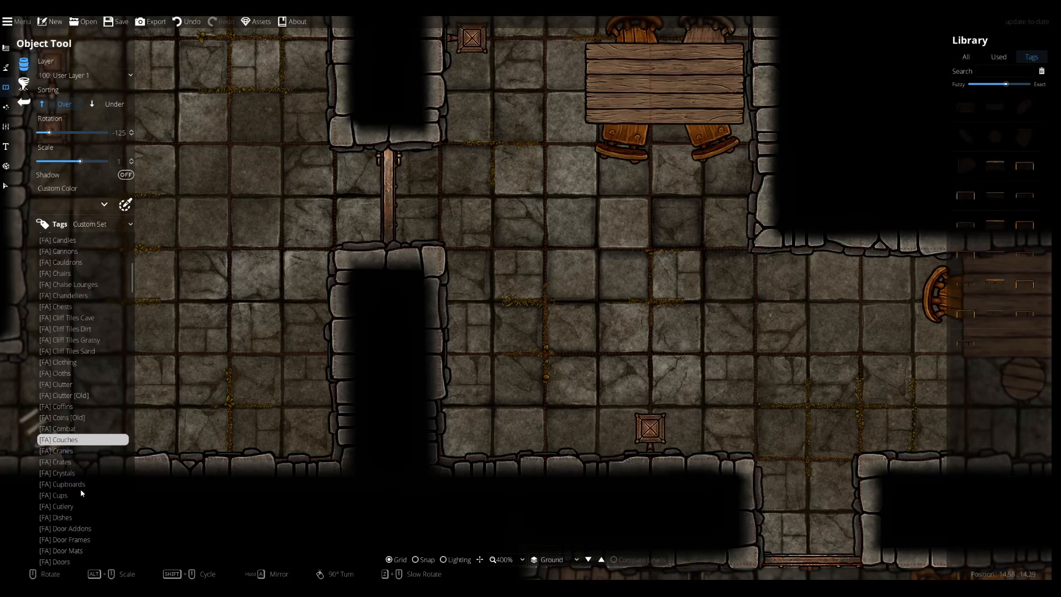
Place an ashen wood cupboard from the [FA] Cupboards tag against the room's southern wall beside the wall lantern
click(81, 488)
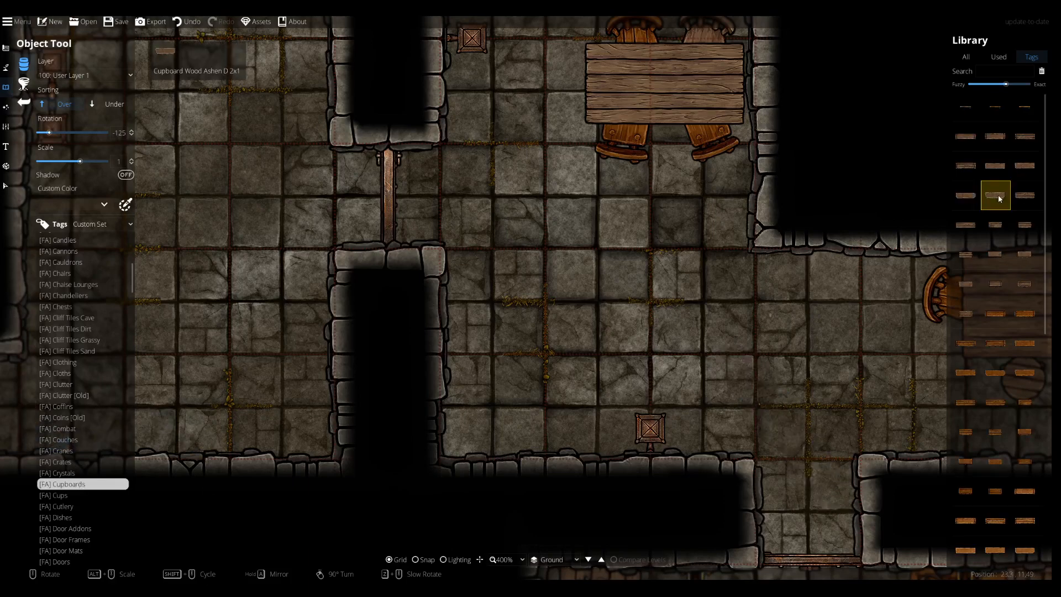
click(966, 166)
drag(50, 133, 109, 131)
click(549, 430)
click(6, 186)
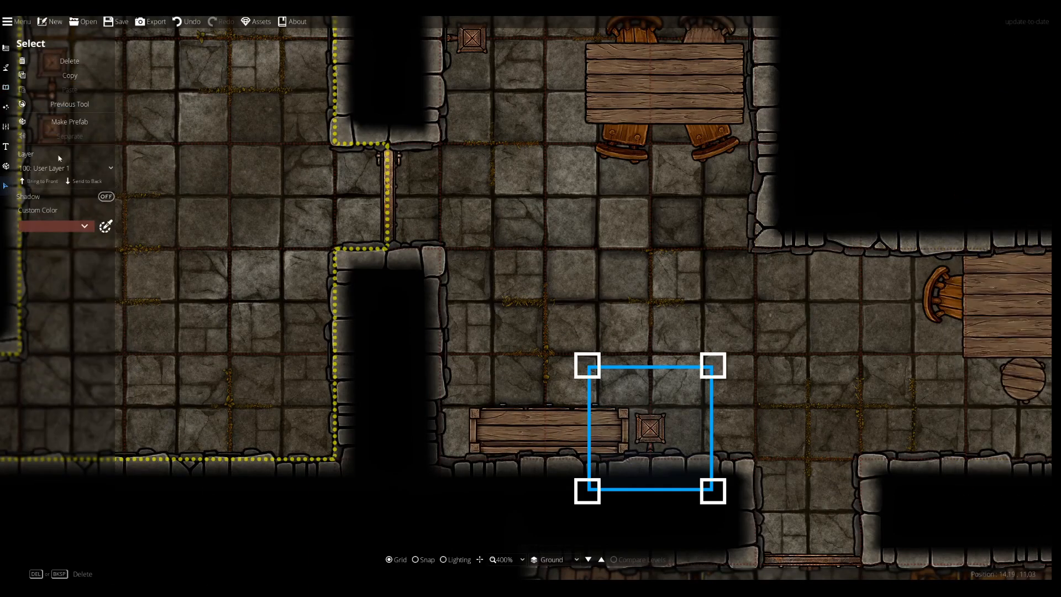
click(6, 87)
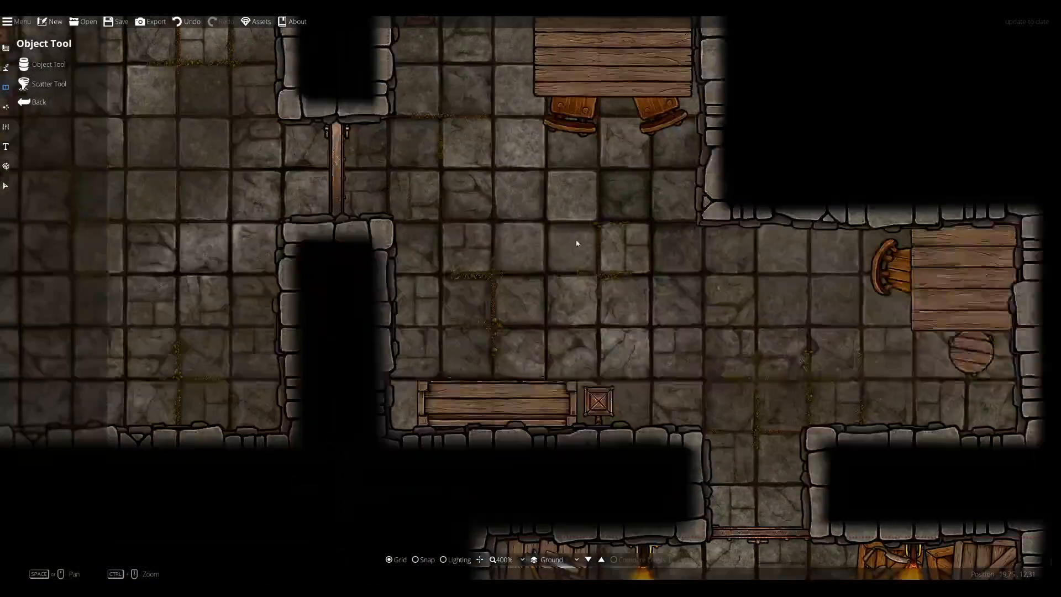
Place a plain rug tinted dark brown beneath the wide table on User Layer 1, sorted Under, with scale 0.9 and rotation -175
drag(577, 243, 580, 225)
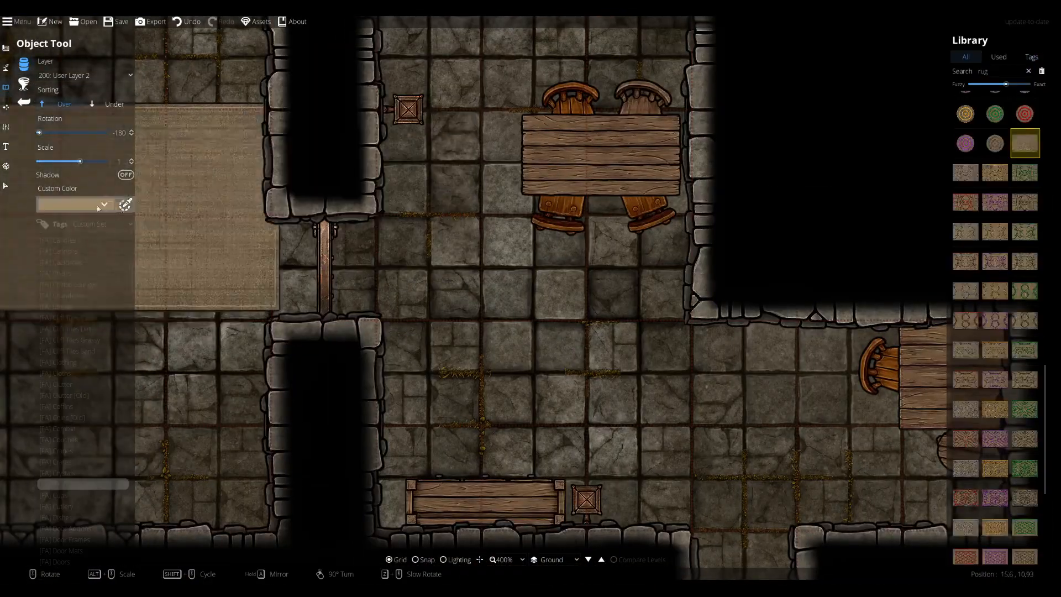
click(99, 208)
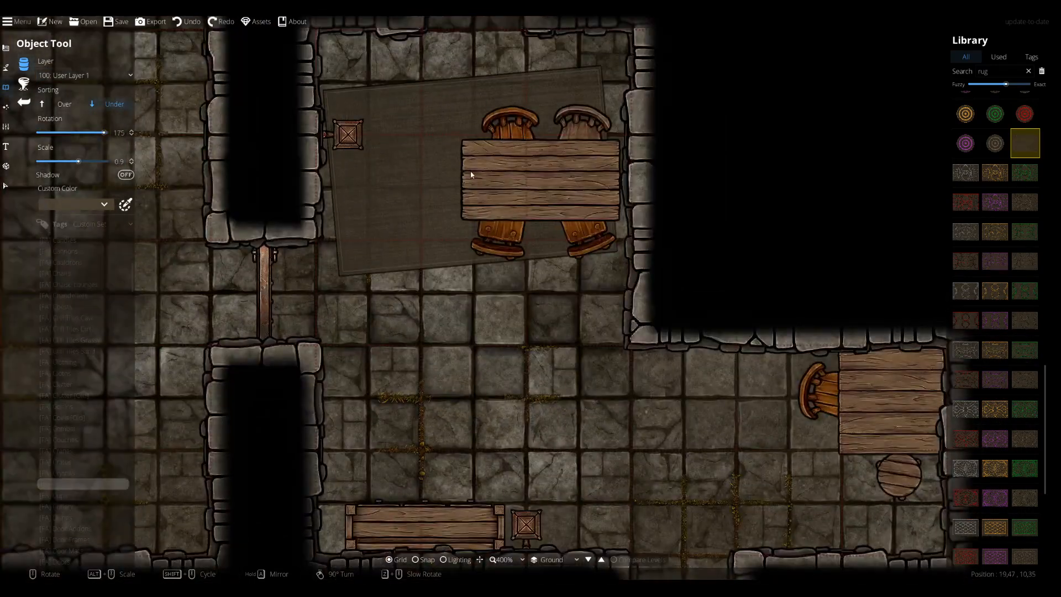
click(482, 185)
scroll(558, 313, down, 1)
key(ctrl+z)
scroll(481, 226, down, 1)
scroll(503, 210, up, 1)
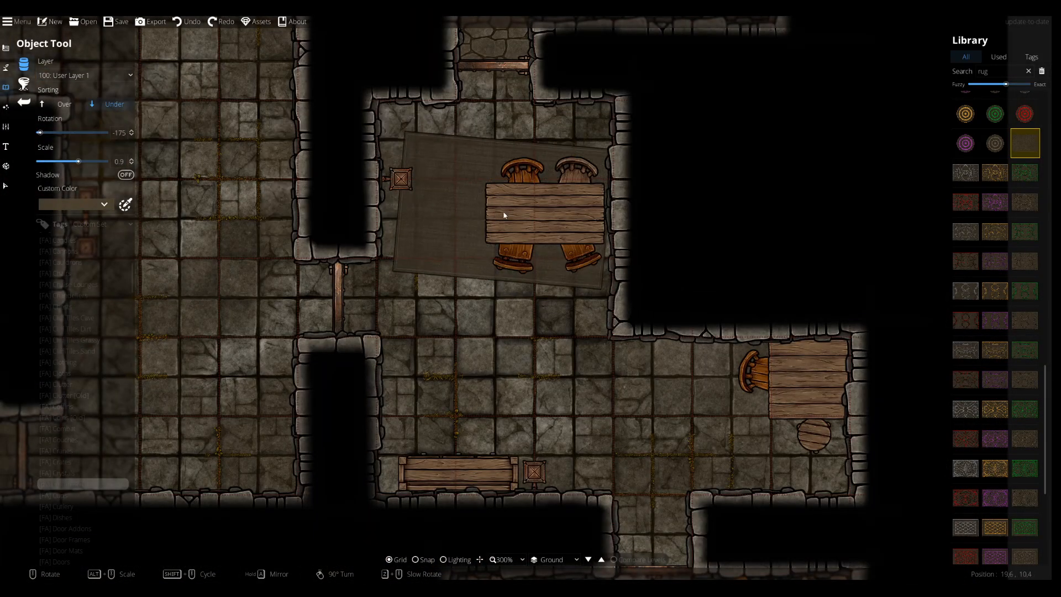
click(505, 218)
drag(597, 357, 624, 421)
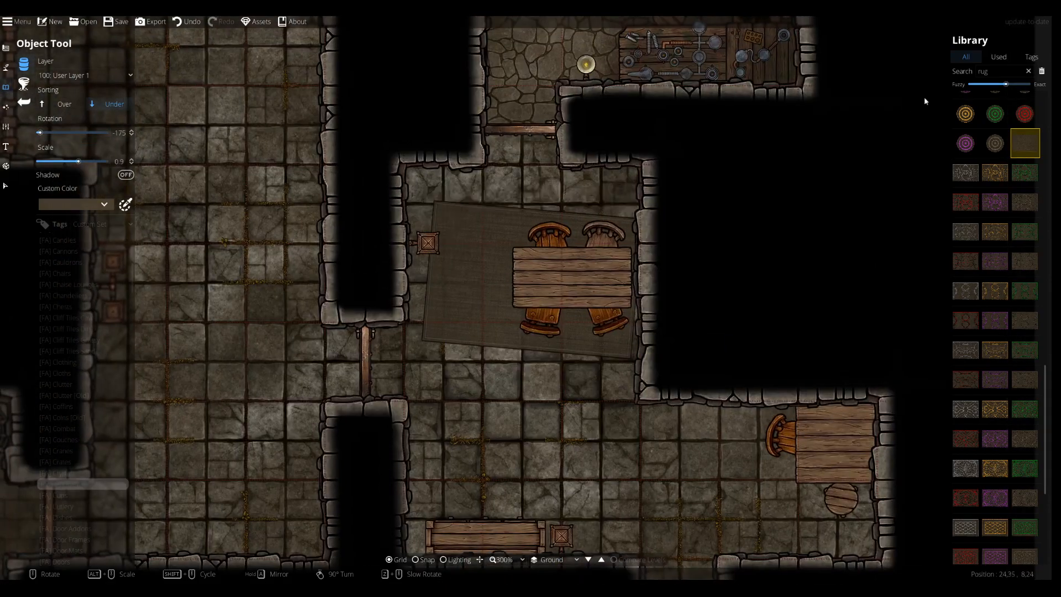
Search the library for "shelve" and choose a long orange wood shelf
drag(998, 72, 647, 82)
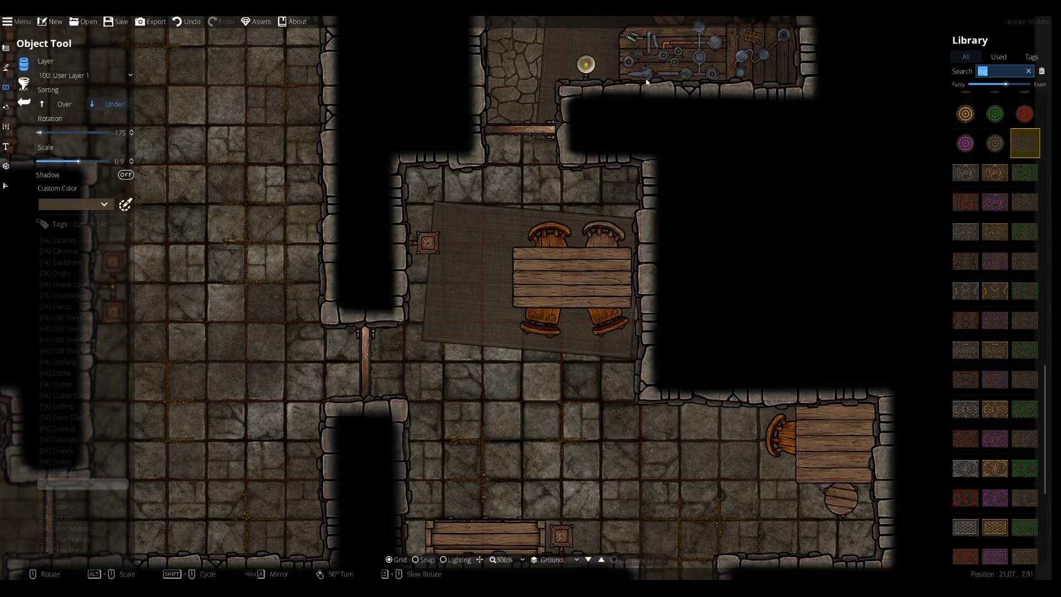
text(cup)
key(BackSpace)
key(BackSpace)
key(BackSpace)
text(shelve)
key(Return)
click(999, 484)
Try the wooden shelf upright against the room's west wall, undo it, and test other spots and rotations around the room
right_click(426, 252)
scroll(424, 249, up, 4)
scroll(422, 241, down, 1)
click(426, 232)
click(185, 22)
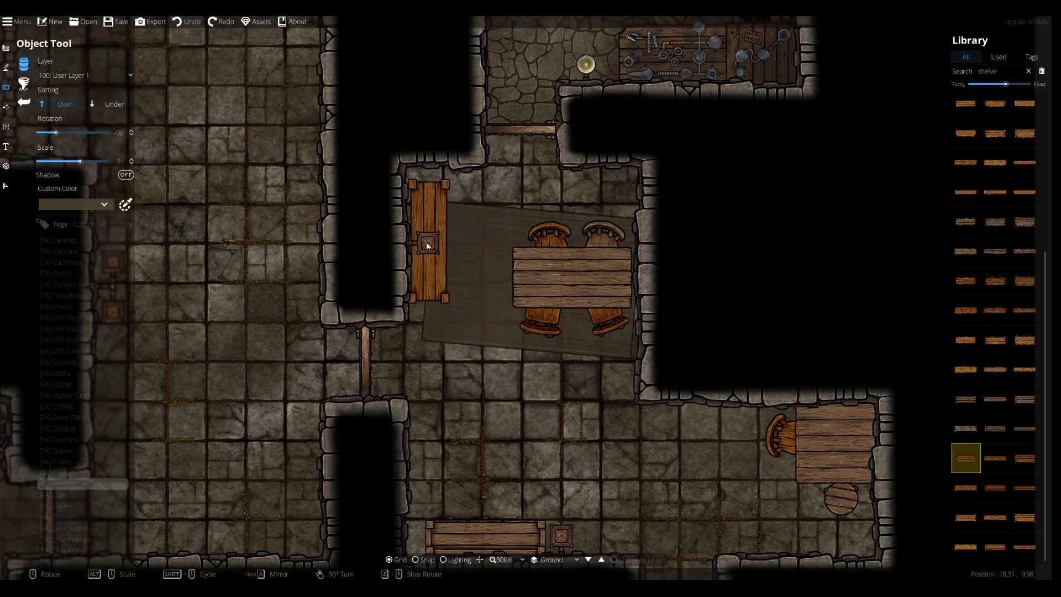
drag(526, 338, 524, 261)
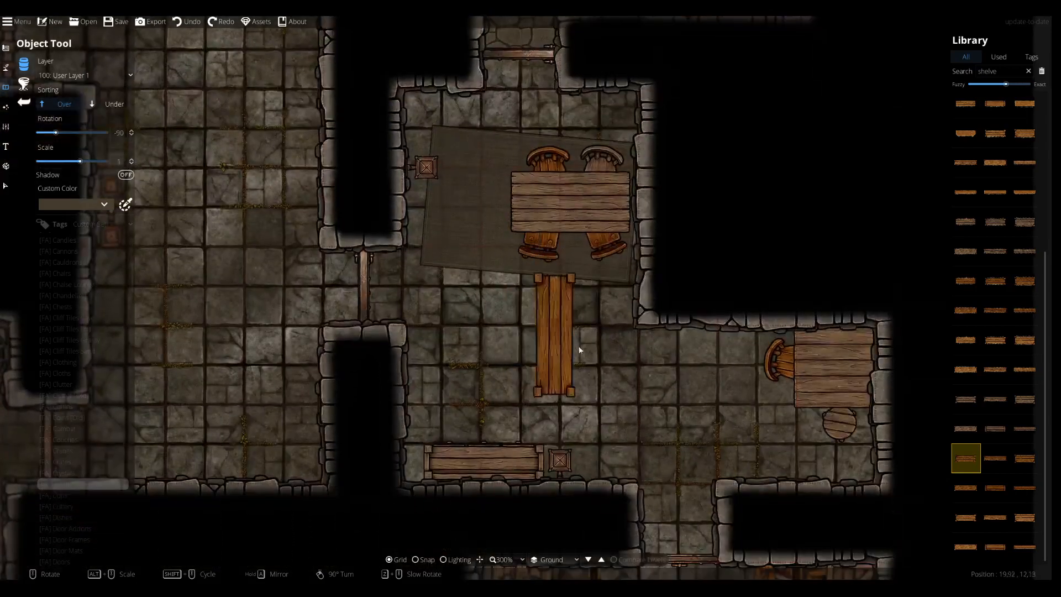
scroll(628, 374, up, 15)
scroll(649, 380, up, 3)
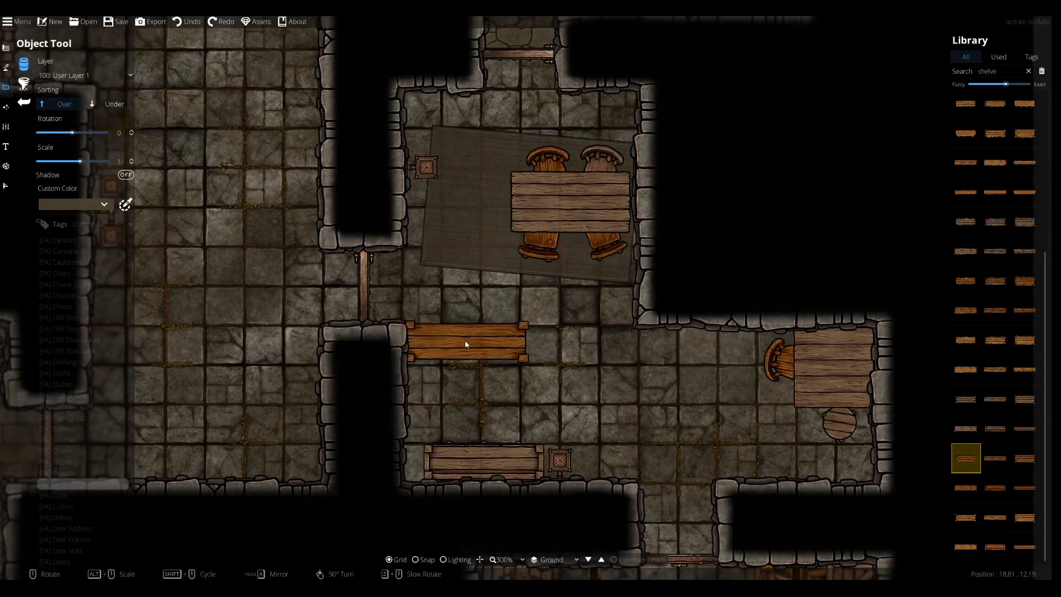
scroll(448, 363, up, 15)
scroll(491, 337, down, 2)
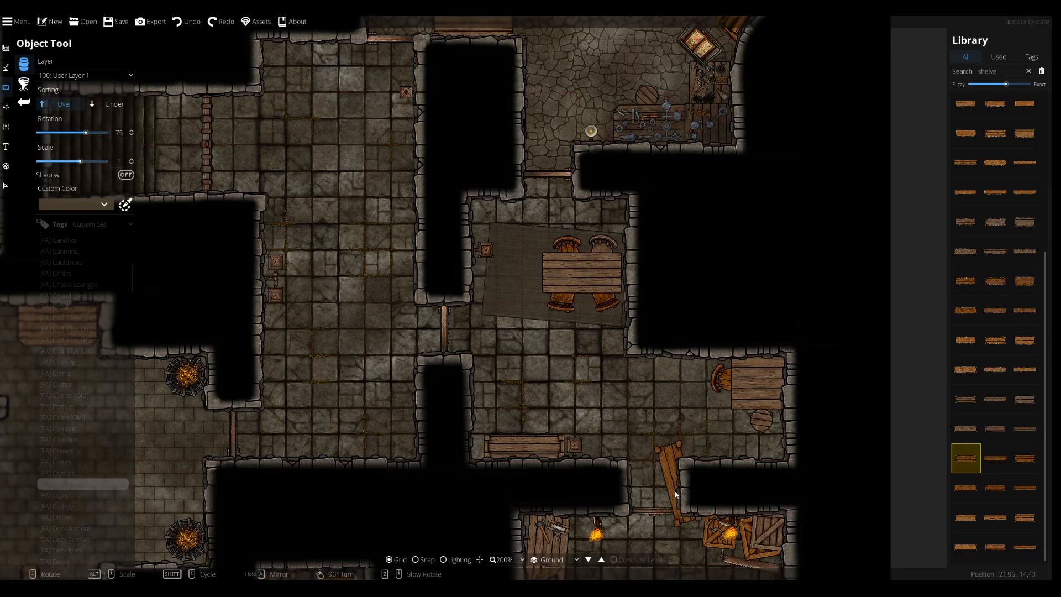
scroll(598, 353, up, 2)
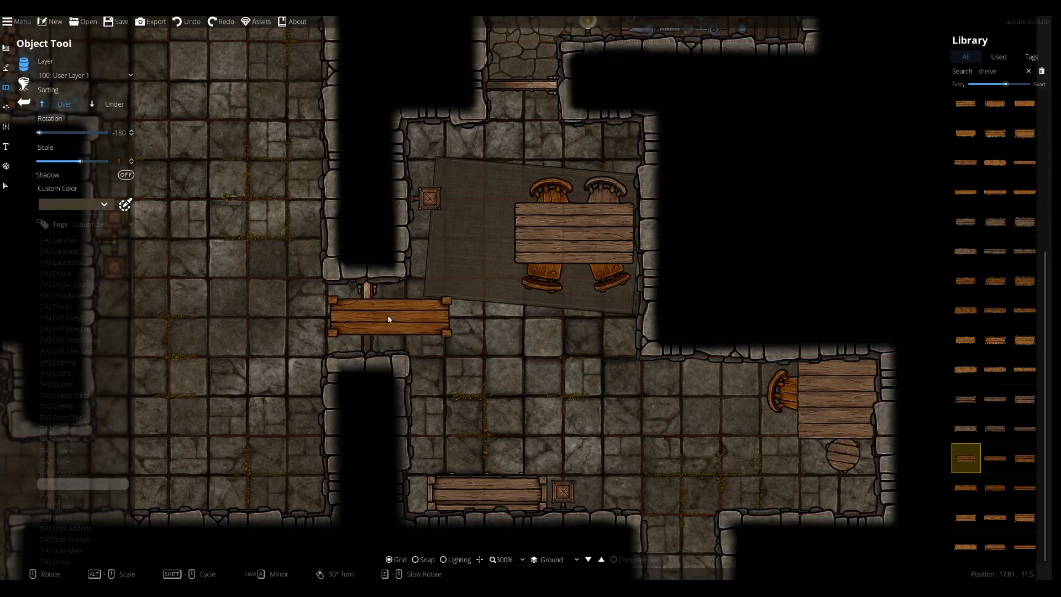
Move the wide table, its four chairs and the rug further south in the room, and rotate the rug slightly
click(5, 187)
click(588, 274)
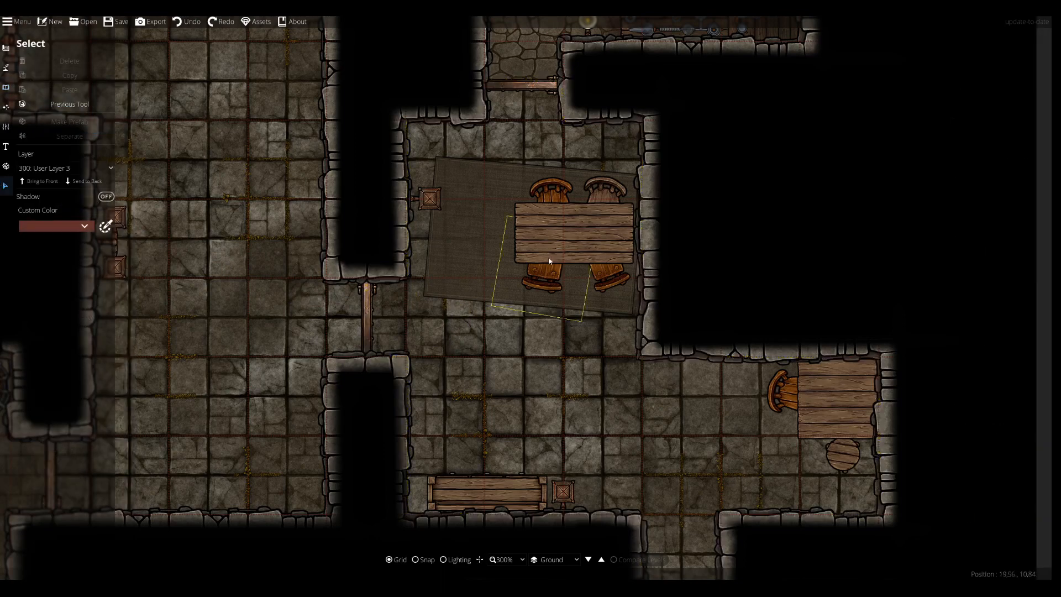
drag(603, 329, 603, 323)
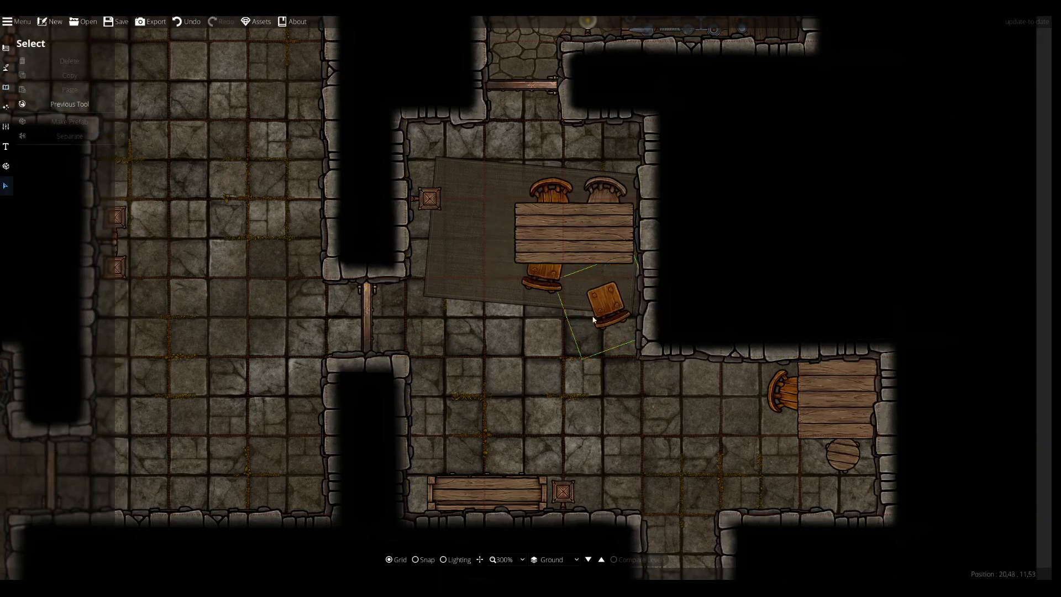
drag(543, 286, 531, 332)
drag(585, 241, 583, 283)
drag(558, 215, 537, 250)
drag(606, 203, 602, 241)
drag(475, 238, 473, 284)
drag(414, 306, 431, 316)
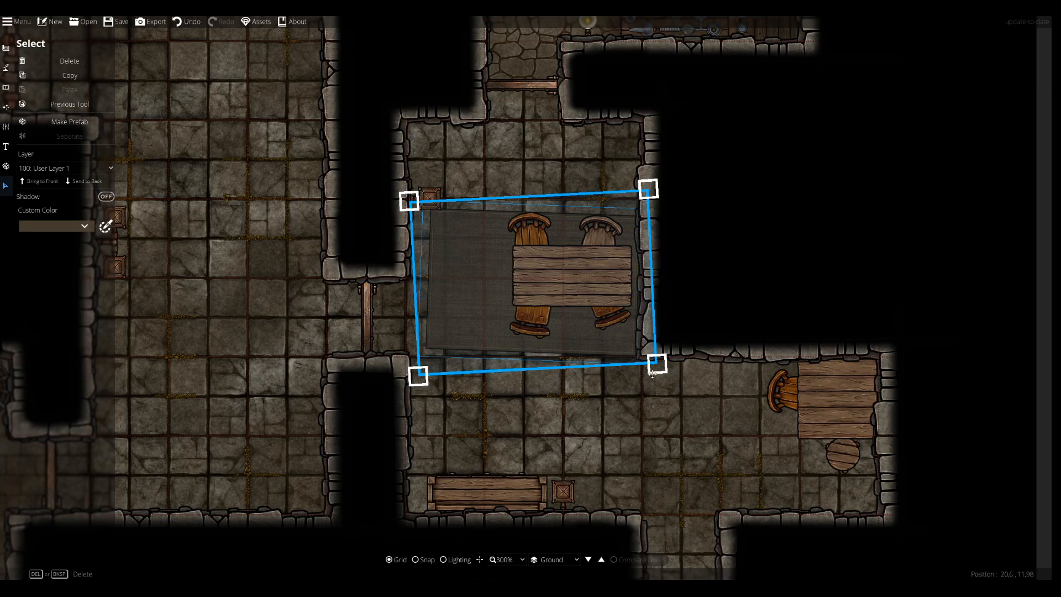
Nudge the wide table, rug and chairs slightly east so the chairs line up with the table
click(818, 404)
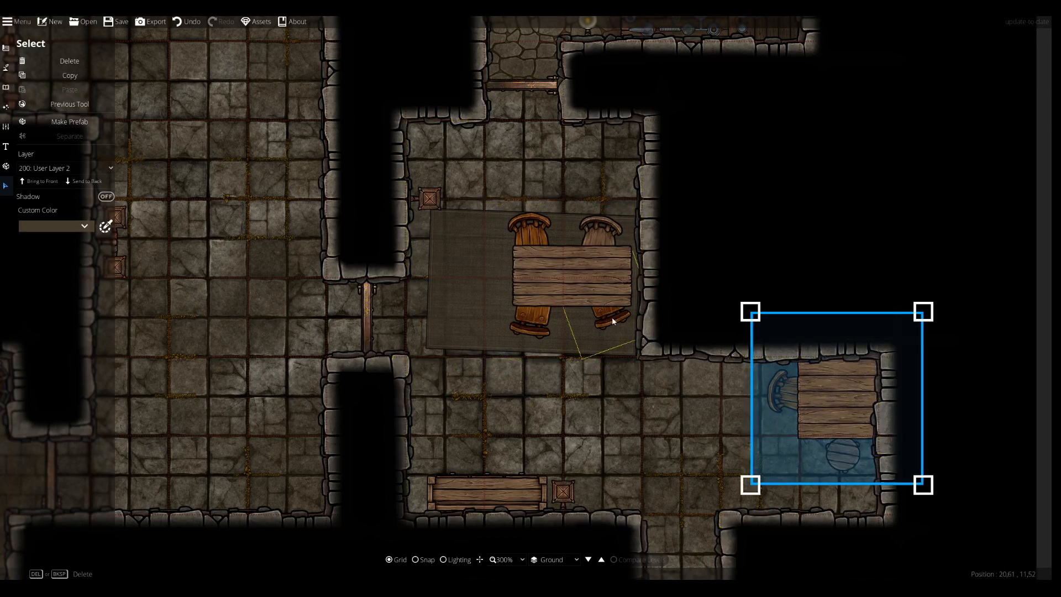
key(Escape)
click(611, 280)
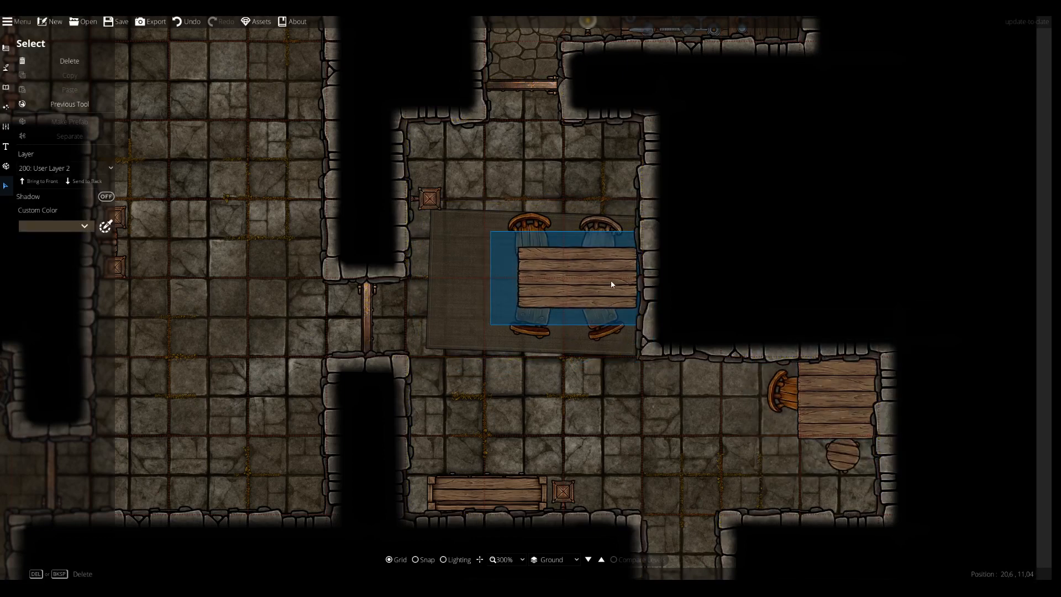
click(542, 319)
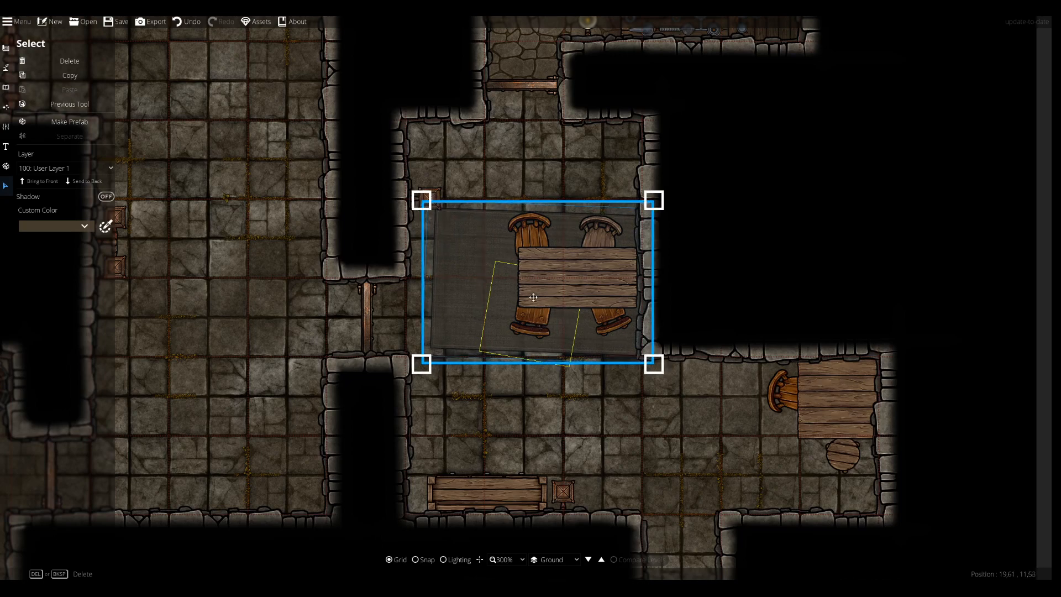
click(509, 93)
click(301, 271)
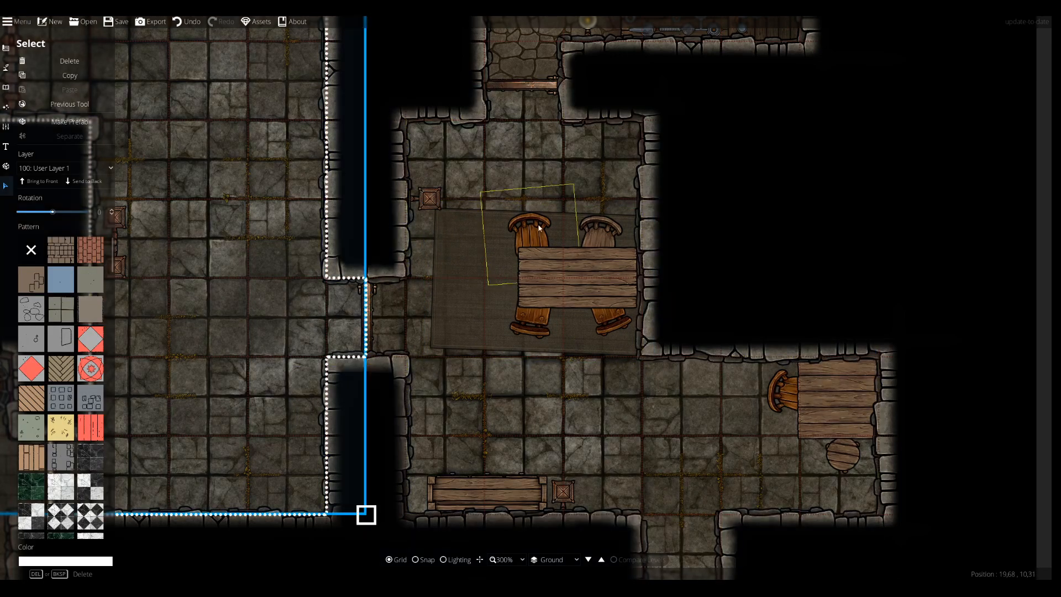
key(Escape)
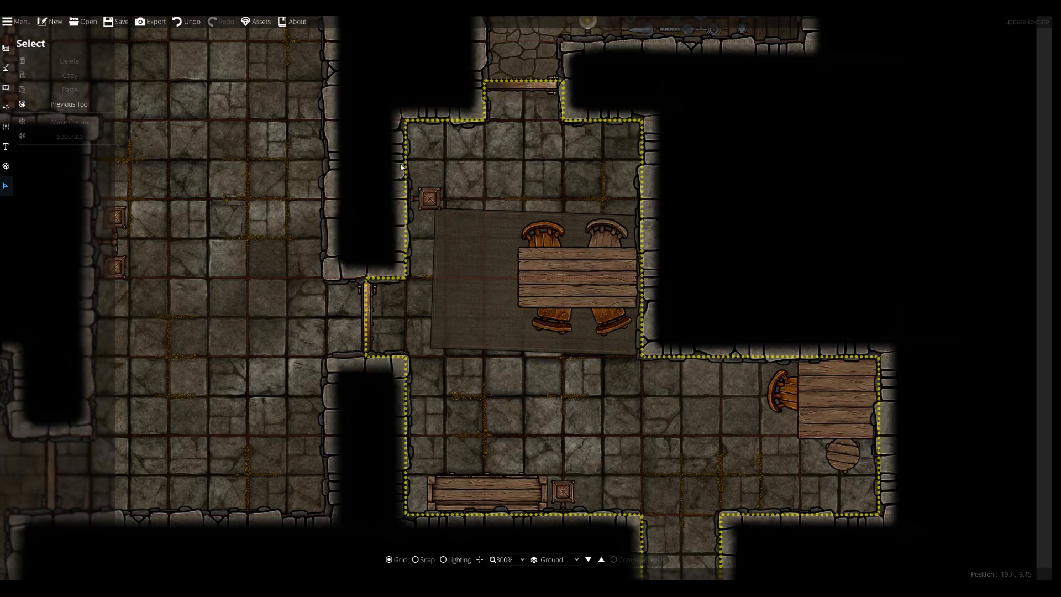
Search the object library for "barrel" and place a large round wooden barrel in the north-east corner of the table room
click(5, 87)
click(16, 65)
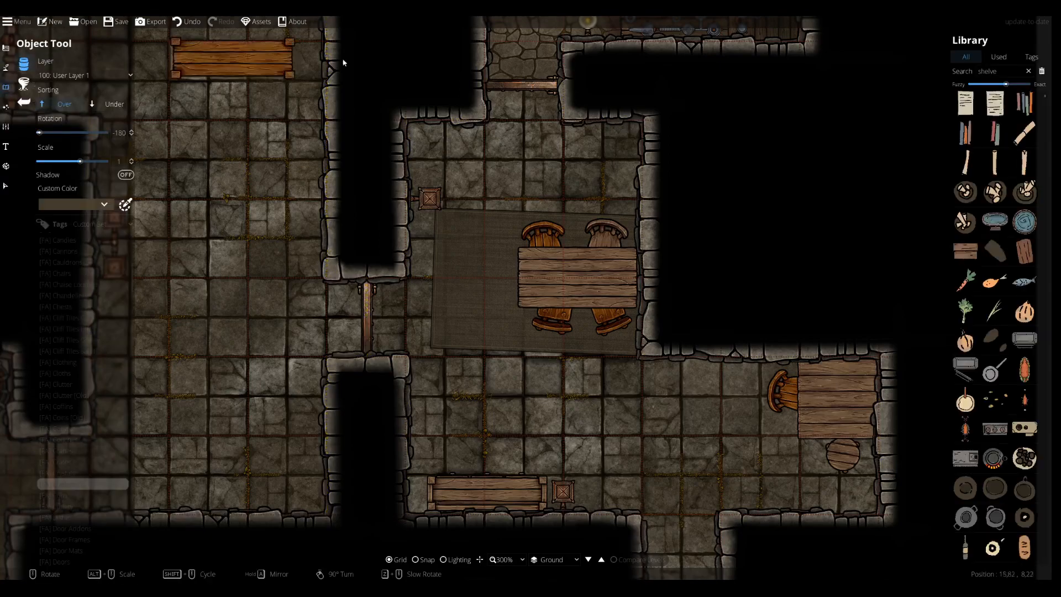
text(barrel)
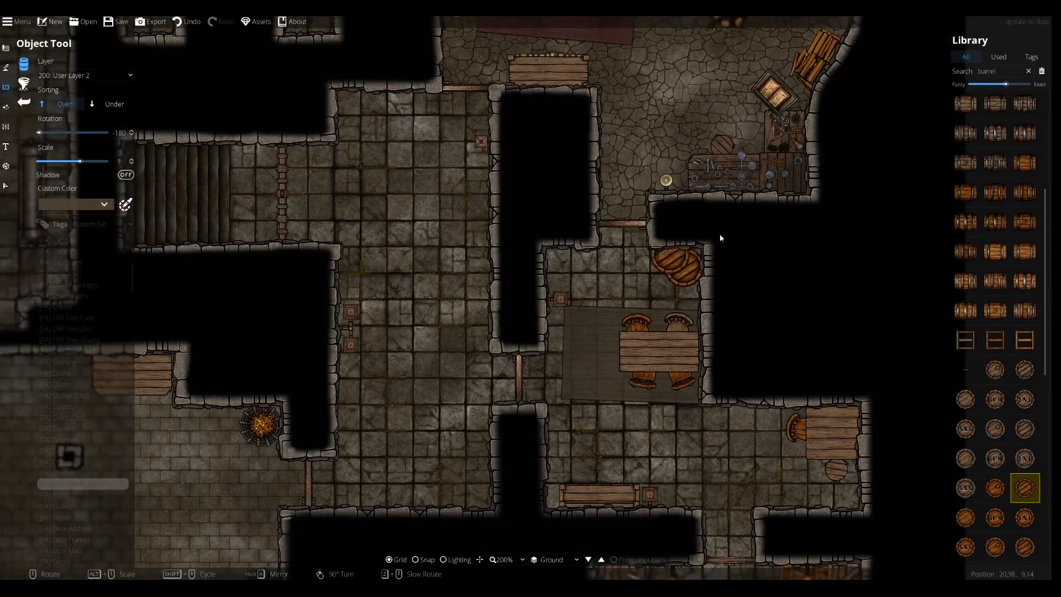
click(1025, 313)
scroll(688, 250, down, 10)
click(687, 250)
drag(701, 440, 700, 281)
Search the library for "card" and place a face-down tarot card pile in the middle of the wide table
double_click(990, 72)
text(car)
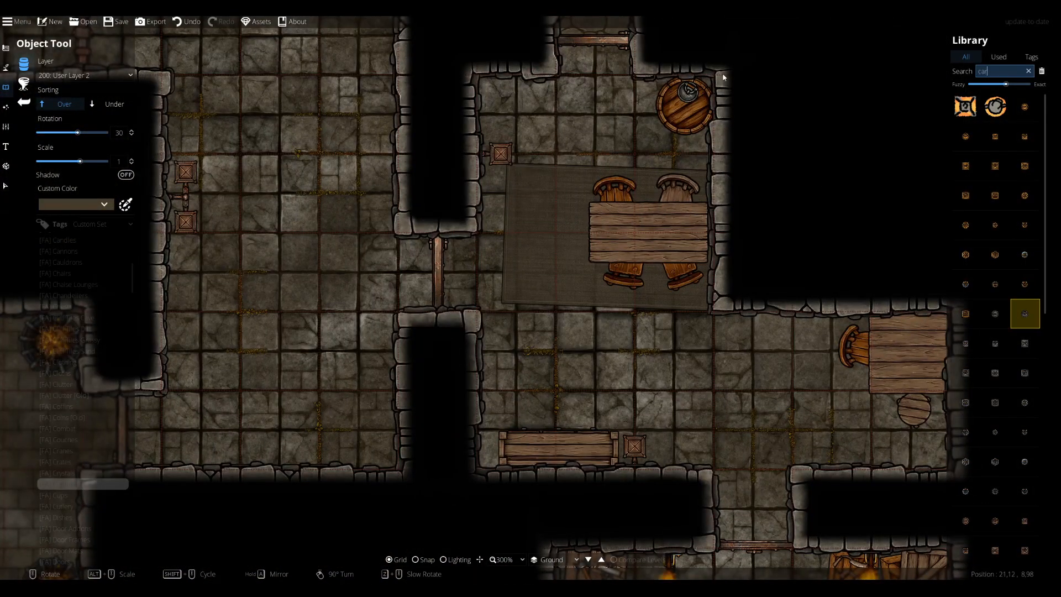
text(d)
click(1024, 284)
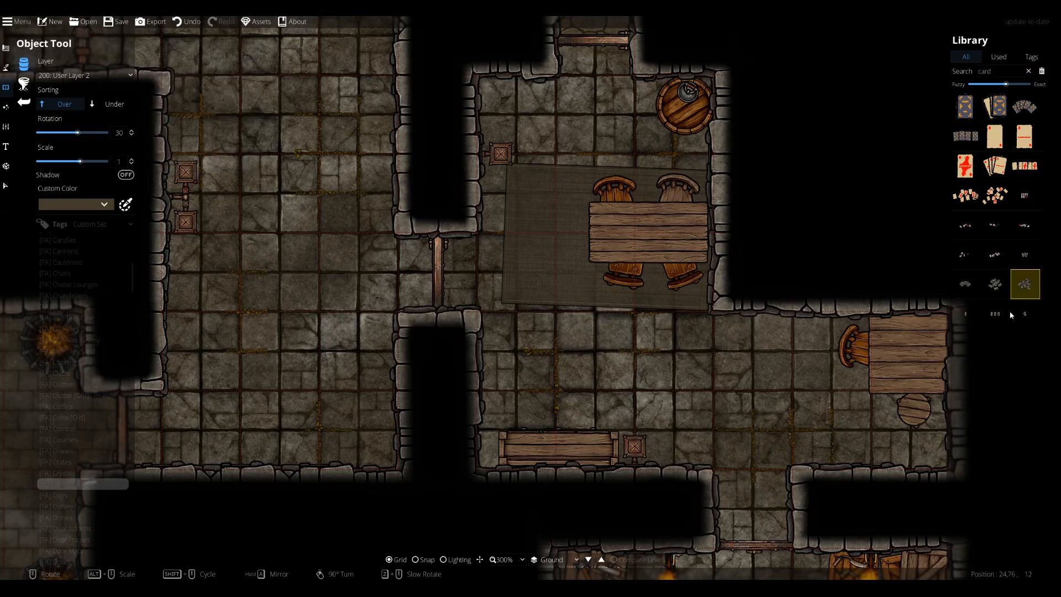
scroll(661, 236, up, 3)
click(635, 231)
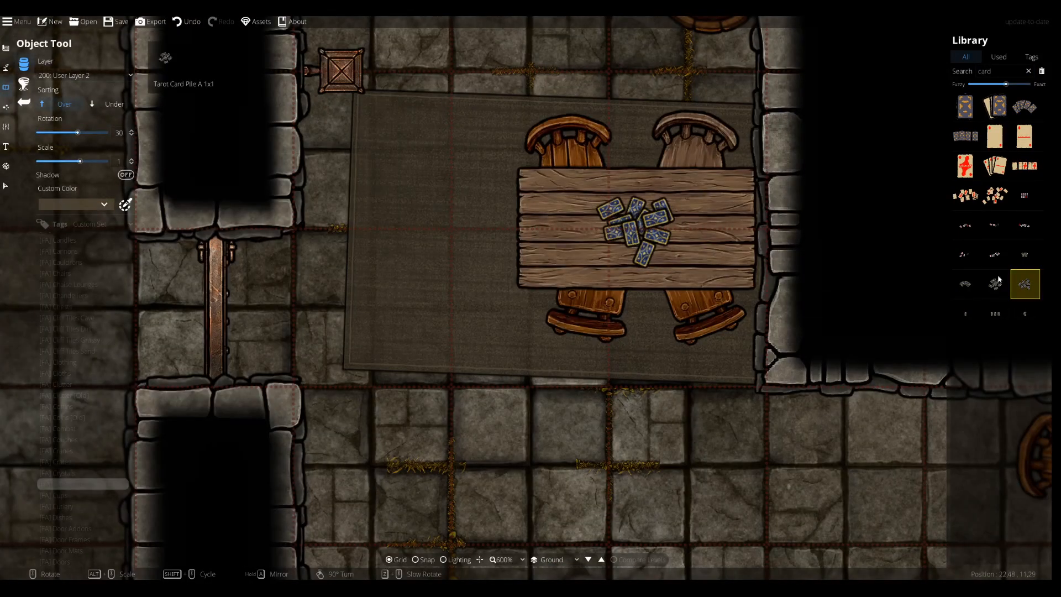
Try out playing cards along the south side of the table and undo the two placements
click(995, 255)
scroll(702, 266, down, 2)
click(702, 267)
scroll(587, 268, up, 3)
click(587, 268)
click(995, 314)
scroll(601, 191, down, 2)
scroll(701, 193, down, 2)
key(ctrl+z)
key(ctrl+z)
Lay scattered face-up cards in front of the two south chairs and fanned face-down hands in front of the two north chairs
click(995, 255)
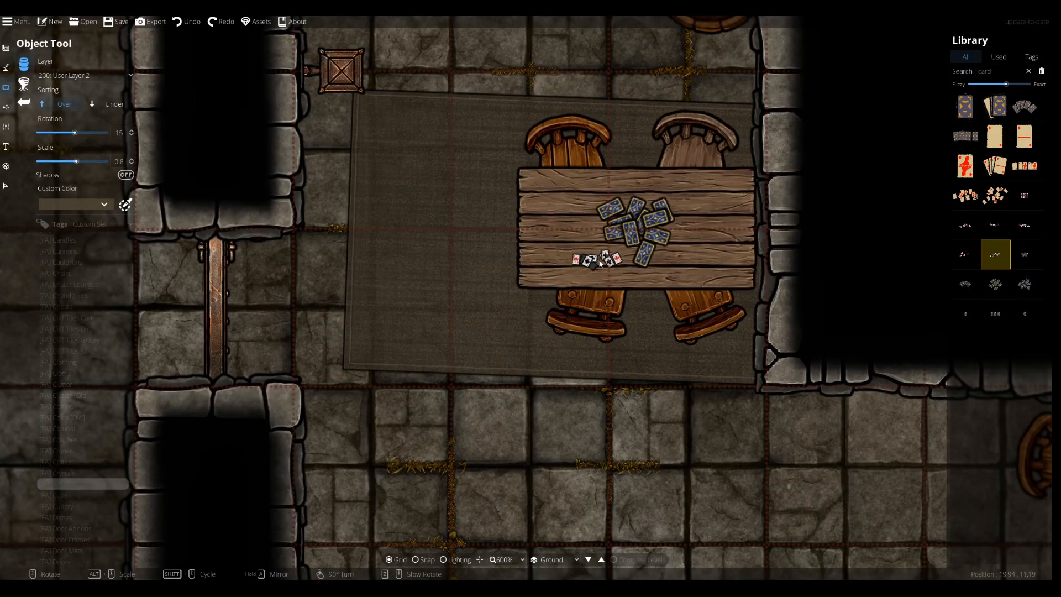
click(965, 255)
click(701, 265)
click(965, 284)
scroll(565, 199, up, 9)
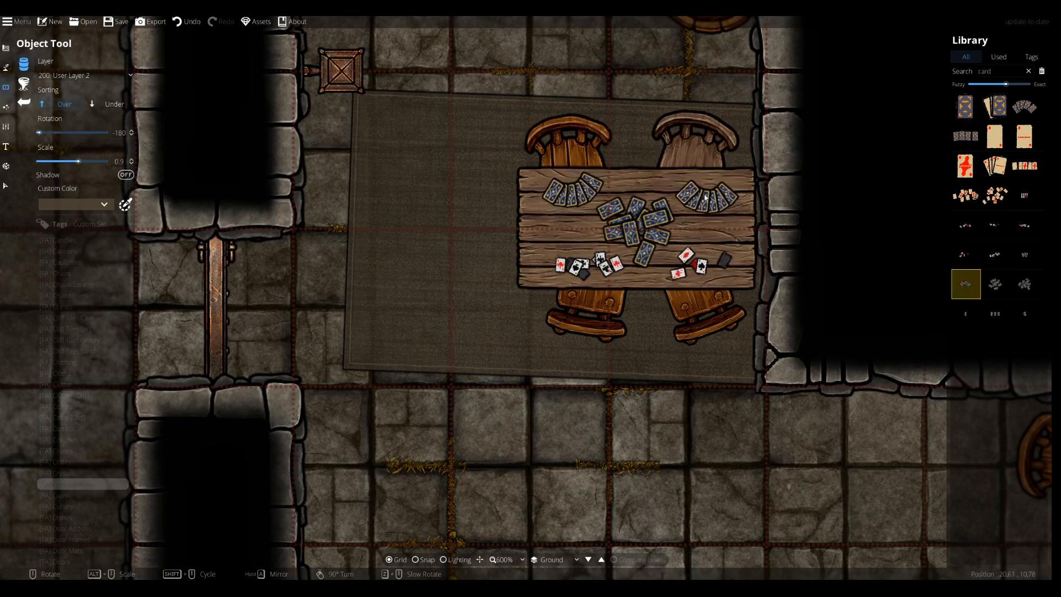
click(995, 314)
scroll(723, 241, down, 3)
Search the library for "cup" and place a blue cup near the north-east corner of the table
drag(1001, 71, 533, 108)
text(cup)
click(965, 224)
scroll(711, 254, up, 4)
click(684, 216)
Choose another cup, set its custom color to dark red, and place it toward the west end of the table
click(1025, 195)
click(125, 205)
click(152, 318)
drag(105, 287, 130, 285)
click(463, 251)
Search the library for "plate" and place an oval wooden platter at the east end of the table
text(plate)
scroll(1020, 353, down, 4)
click(966, 284)
click(997, 492)
click(708, 264)
Search the library for "bread" and arrange several bread pieces, varying their type and rotation, on the wooden platter
drag(1000, 71, 659, 98)
text(bread)
click(1025, 166)
scroll(716, 265, up, 1)
click(717, 254)
click(995, 166)
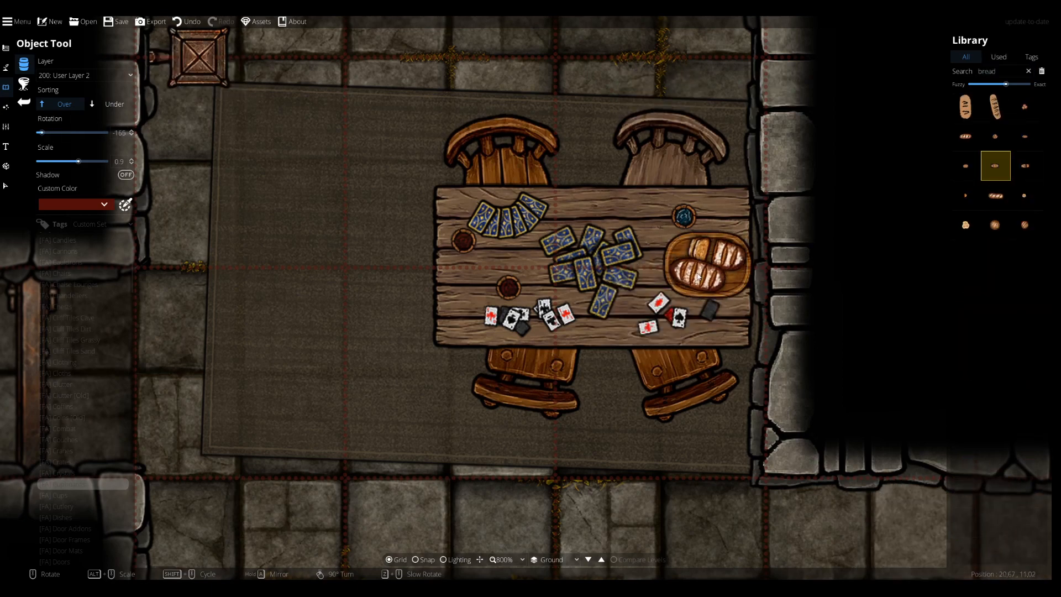
click(966, 166)
scroll(708, 260, down, 7)
click(707, 260)
Review the whole dungeon map, including the bedroom with the pool, stair hall, bench hall, storeroom, rug corridor and cell room
scroll(706, 270, down, 5)
drag(631, 196, 649, 248)
drag(665, 210, 627, 350)
drag(587, 232, 550, 336)
drag(542, 221, 651, 355)
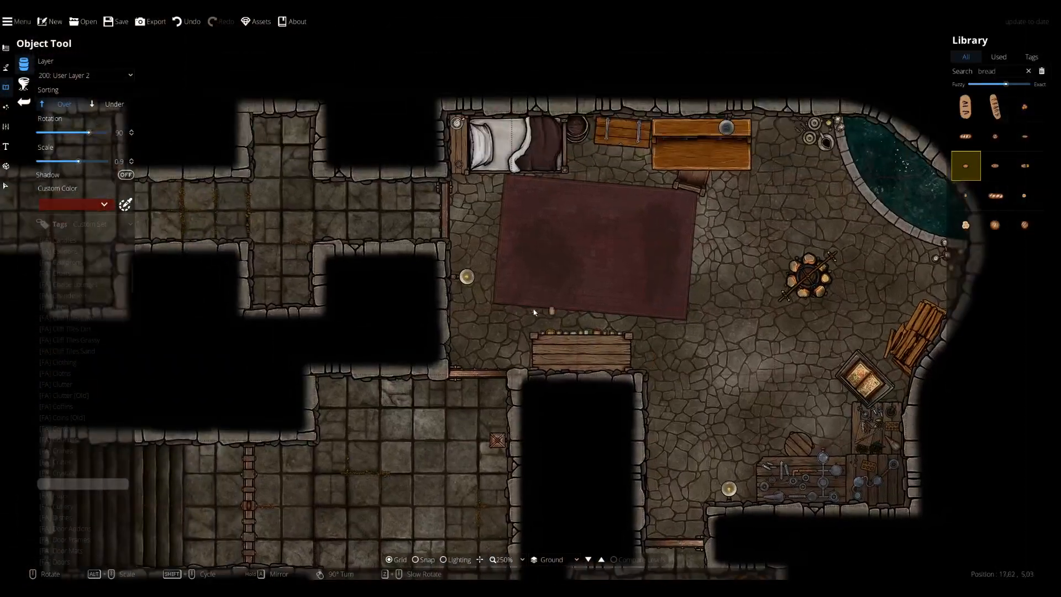
drag(535, 310, 759, 190)
drag(613, 324, 671, 167)
drag(752, 412, 406, 131)
drag(655, 354, 628, 460)
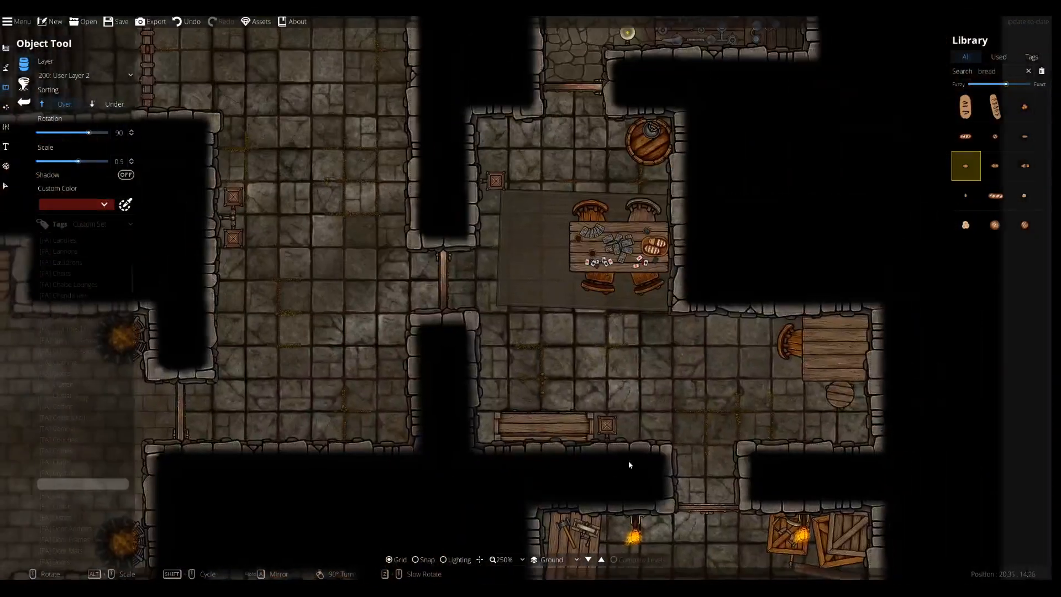
scroll(619, 416, down, 1)
drag(619, 414, 686, 168)
drag(619, 305, 658, 226)
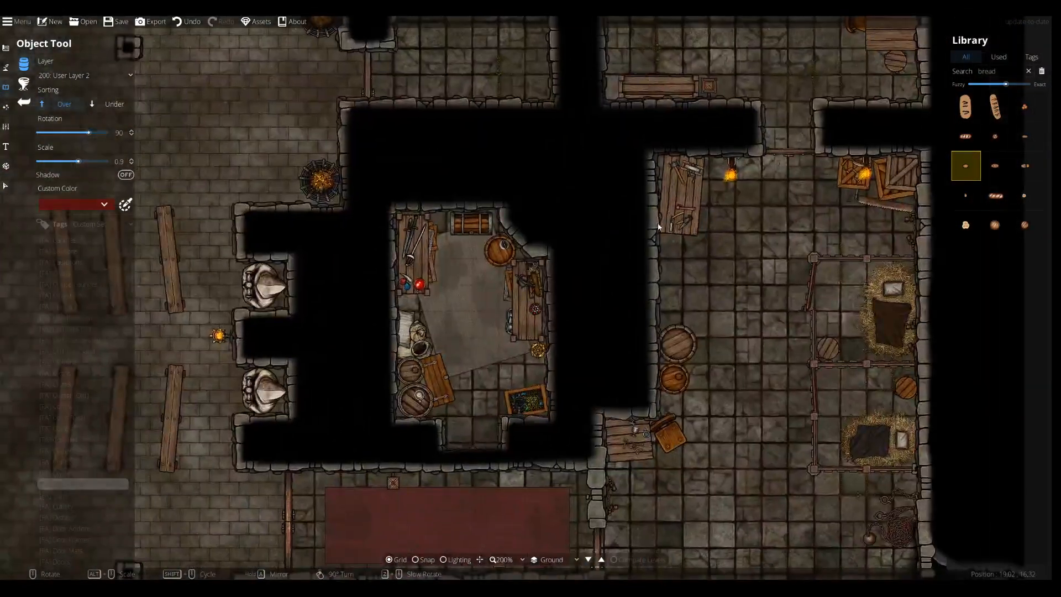
drag(516, 367, 674, 229)
drag(509, 199, 734, 428)
drag(606, 215, 539, 392)
scroll(780, 252, down, 1)
drag(735, 241, 620, 374)
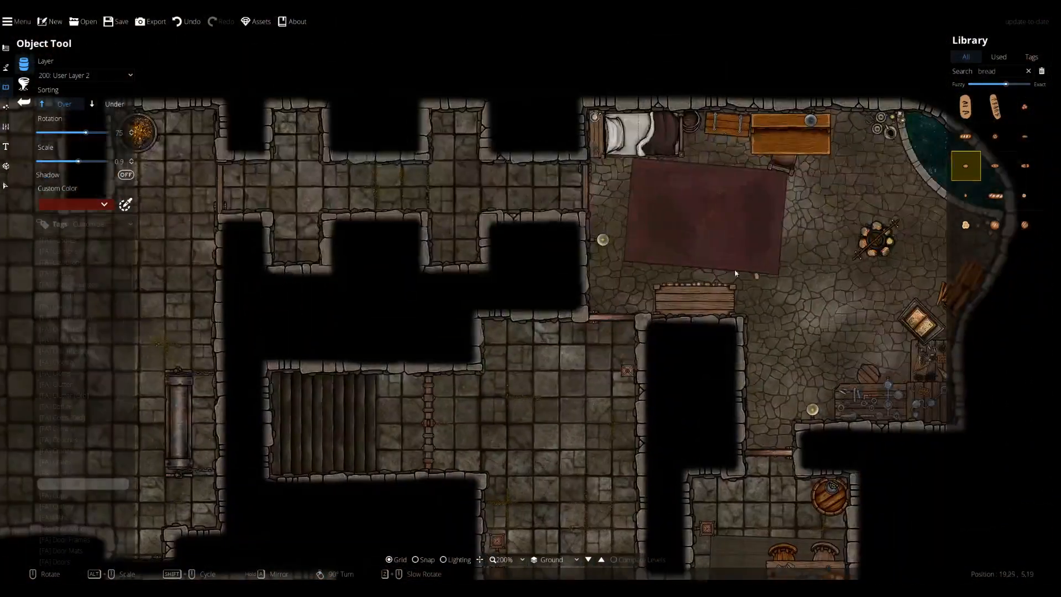
drag(733, 353, 478, 296)
drag(299, 276, 751, 360)
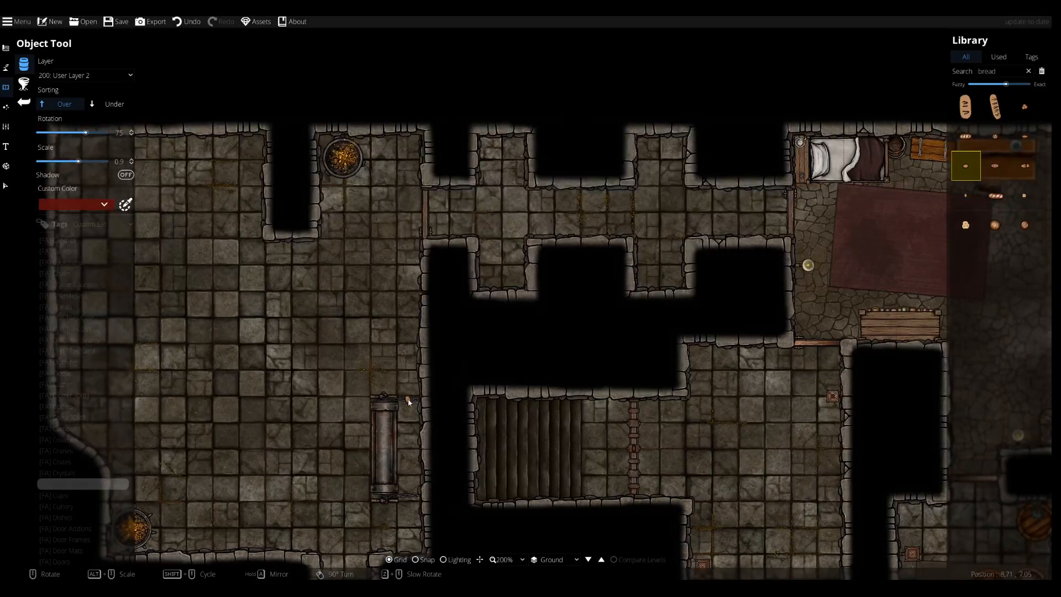
drag(402, 464, 618, 296)
drag(690, 381, 453, 181)
drag(571, 374, 597, 209)
drag(620, 398, 275, 188)
drag(523, 455, 749, 308)
drag(547, 295, 335, 291)
scroll(541, 297, up, 1)
drag(572, 278, 603, 430)
drag(454, 249, 420, 255)
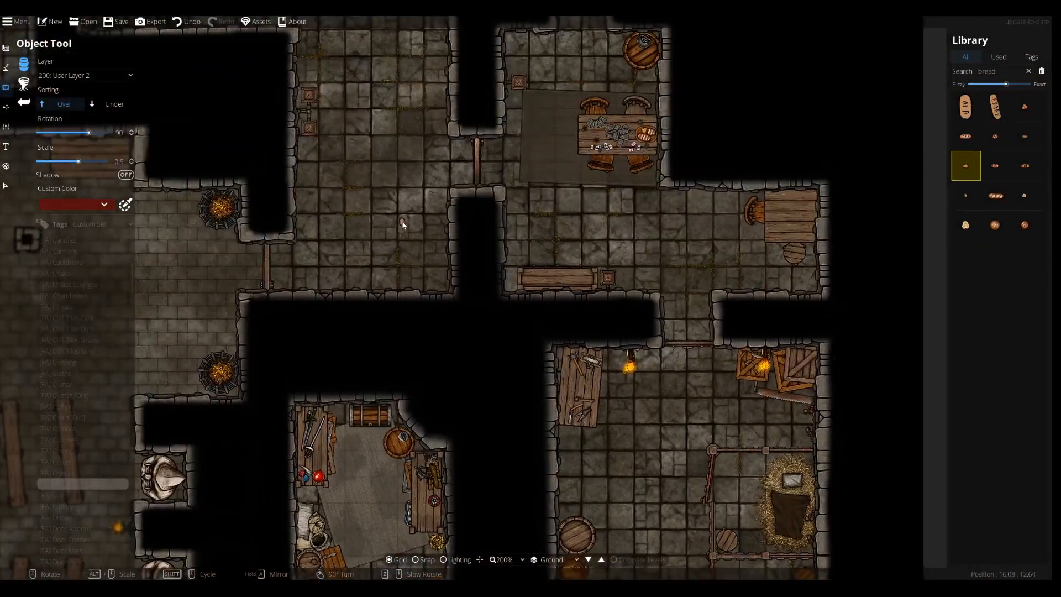
drag(335, 246, 582, 150)
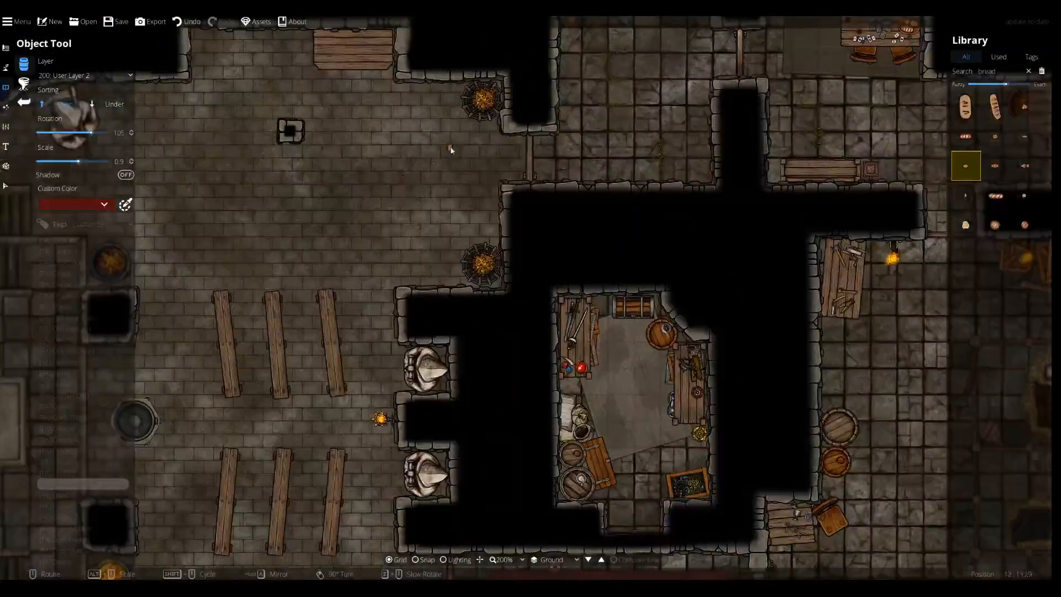
drag(470, 139, 409, 274)
drag(509, 173, 448, 303)
drag(434, 234, 501, 348)
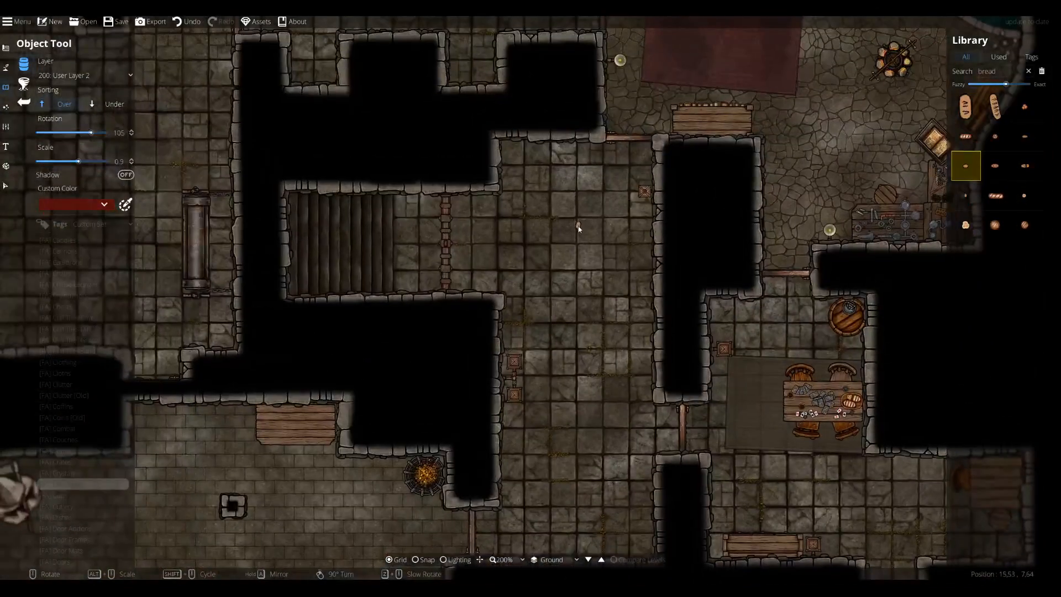
drag(526, 232, 695, 281)
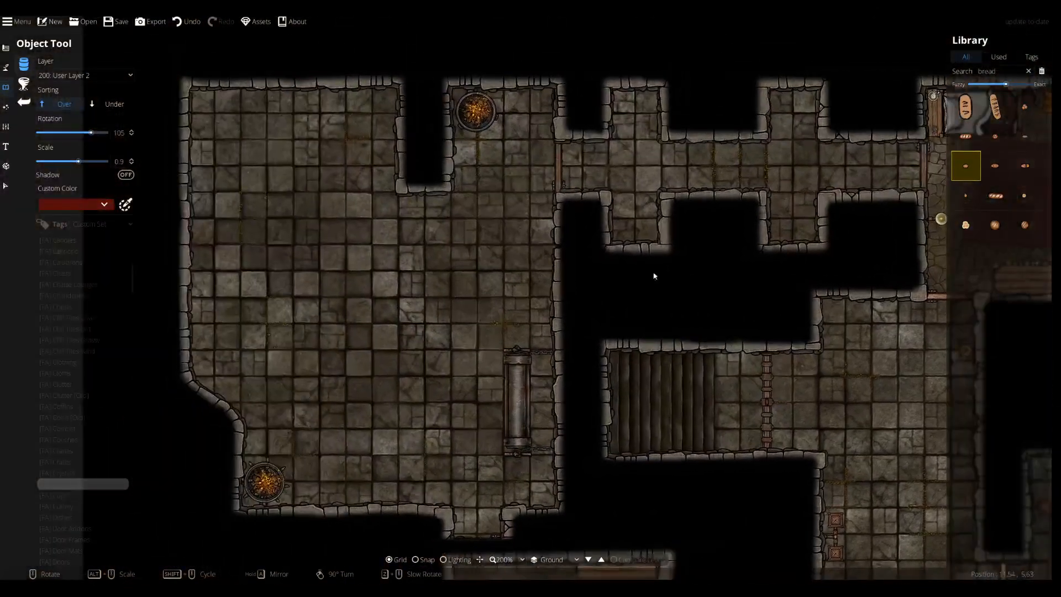
drag(626, 372, 424, 278)
drag(721, 417, 381, 243)
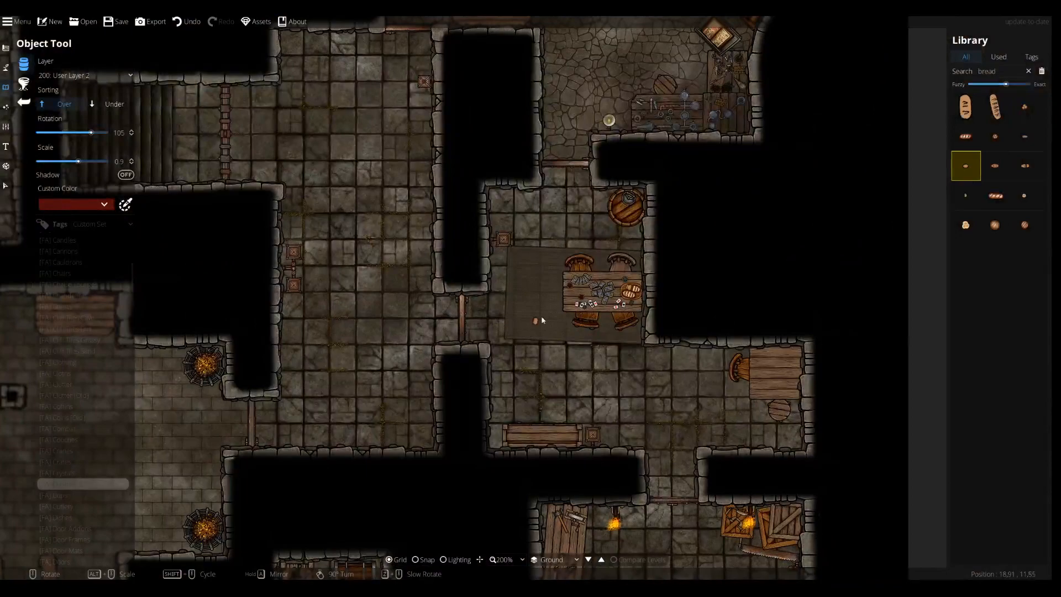
drag(495, 363, 645, 325)
drag(700, 361, 323, 204)
drag(595, 334, 578, 210)
drag(297, 297, 630, 225)
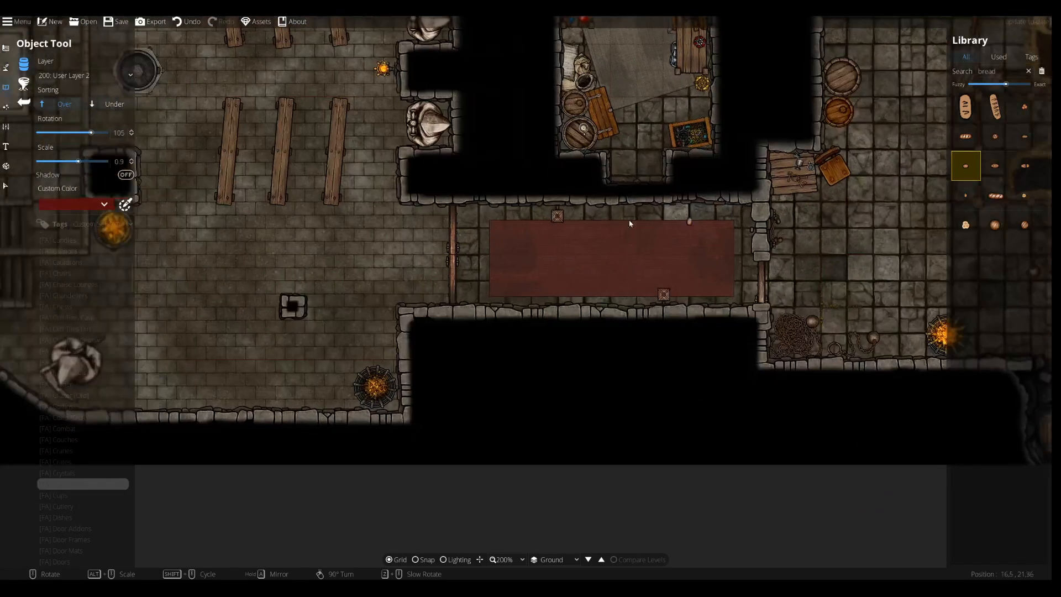
drag(264, 166, 462, 321)
scroll(834, 222, up, 1)
drag(834, 222, 594, 365)
drag(670, 391, 480, 333)
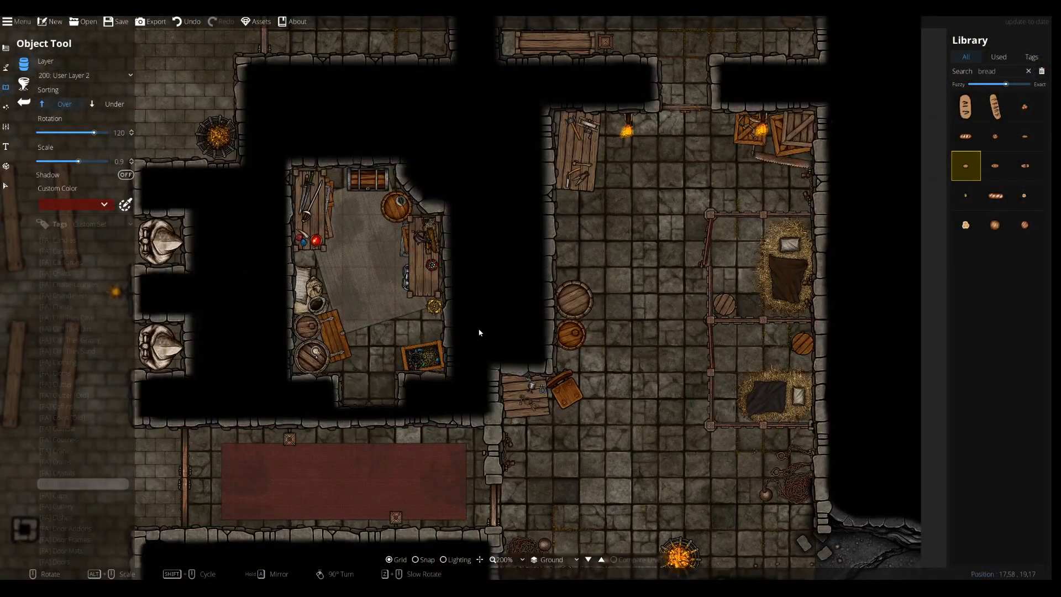
drag(544, 342, 633, 213)
drag(545, 325, 735, 501)
drag(506, 246, 585, 453)
drag(458, 253, 648, 494)
drag(649, 304, 478, 477)
drag(874, 464, 535, 386)
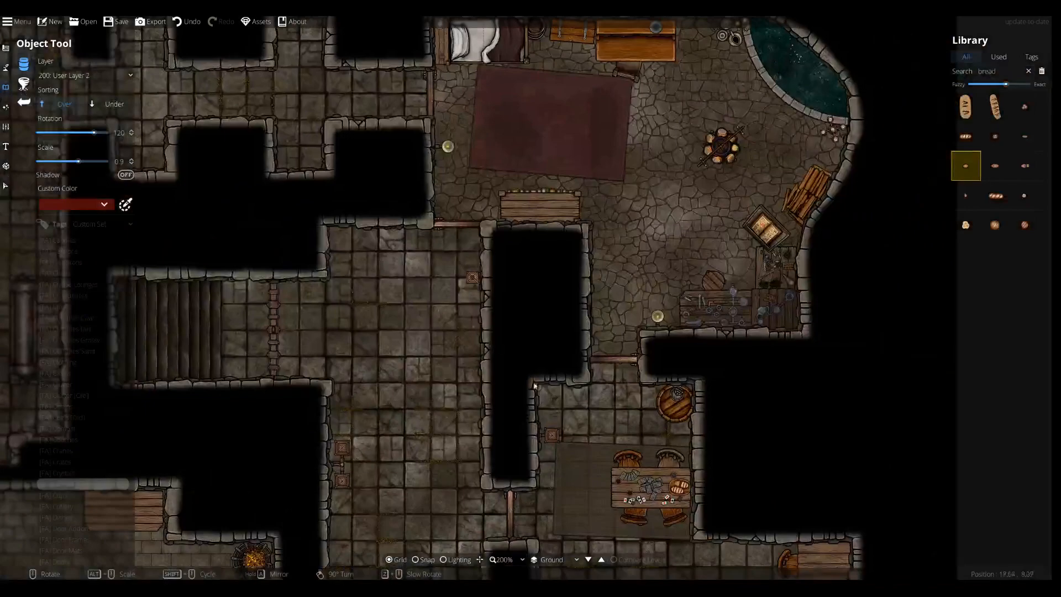
drag(596, 493, 675, 326)
drag(678, 482, 588, 303)
drag(578, 430, 529, 262)
drag(497, 360, 747, 294)
drag(272, 355, 587, 505)
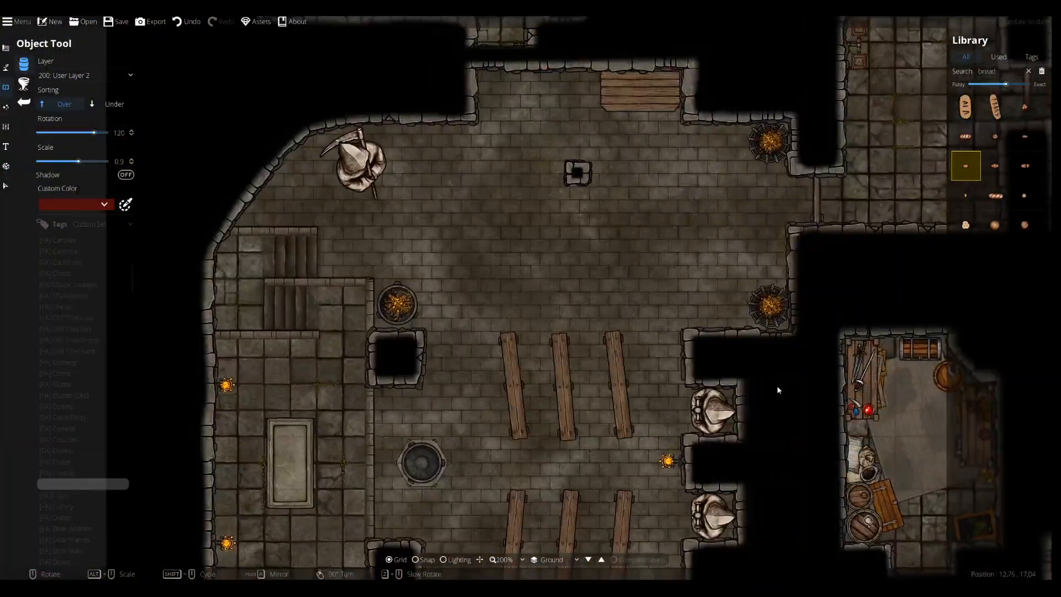
drag(777, 387, 492, 267)
scroll(732, 437, up, 1)
drag(735, 439, 634, 289)
drag(785, 406, 598, 361)
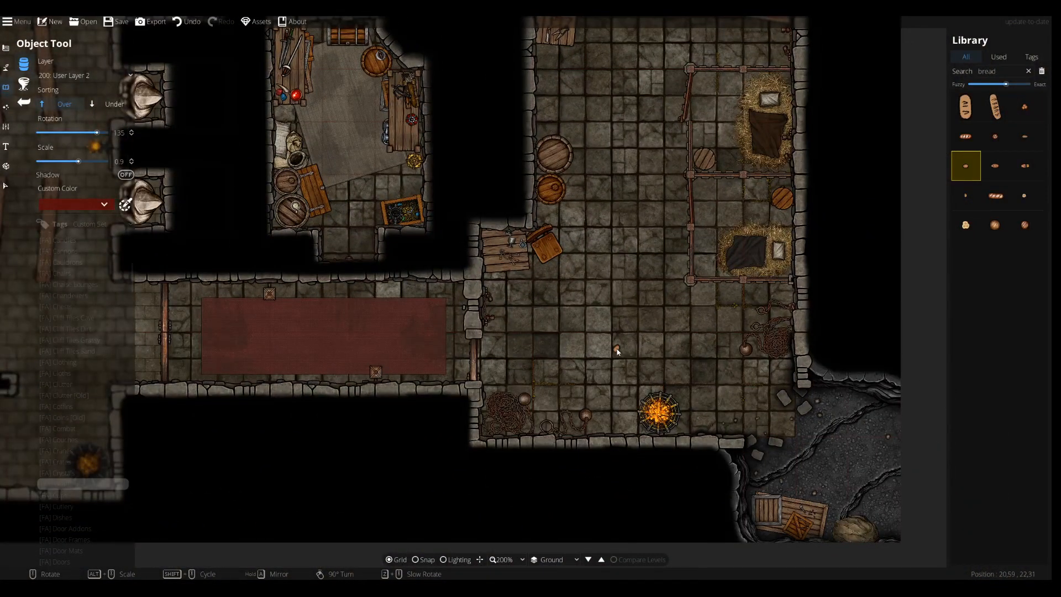
drag(222, 248, 450, 355)
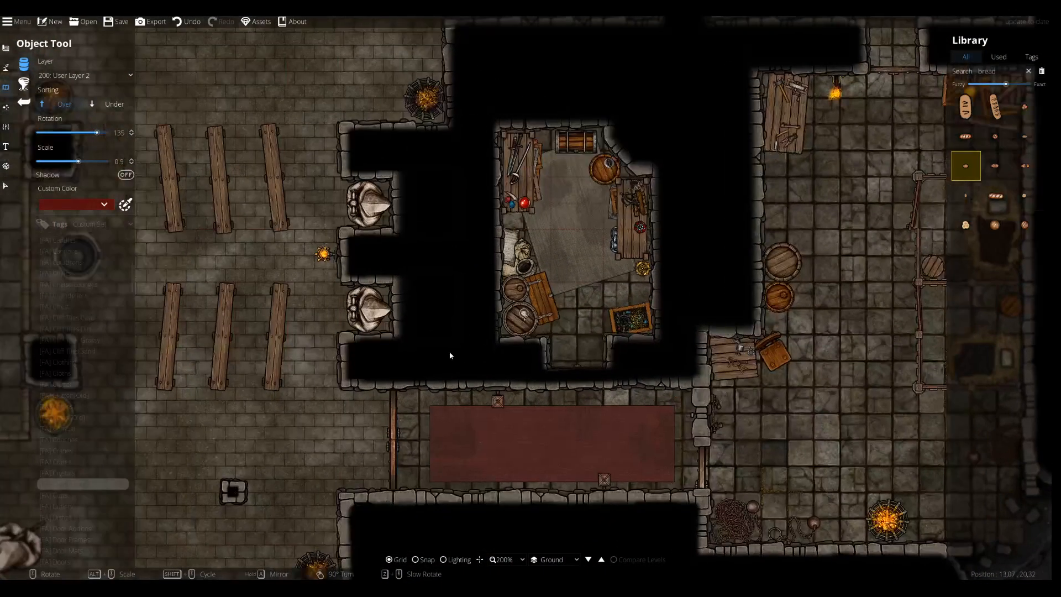
drag(467, 297, 375, 441)
drag(320, 282, 729, 414)
drag(571, 257, 240, 549)
drag(622, 289, 646, 408)
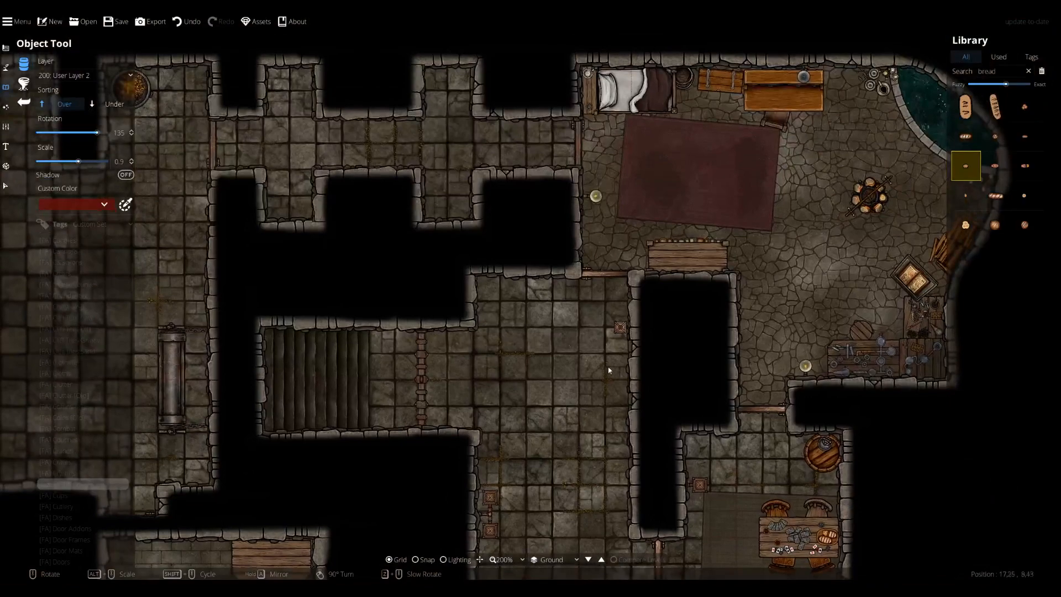
drag(504, 353, 708, 383)
drag(529, 431, 694, 349)
drag(710, 386, 537, 280)
drag(802, 450, 401, 118)
drag(634, 301, 672, 116)
drag(546, 382, 757, 298)
drag(389, 321, 638, 436)
drag(465, 165, 488, 358)
drag(684, 237, 452, 164)
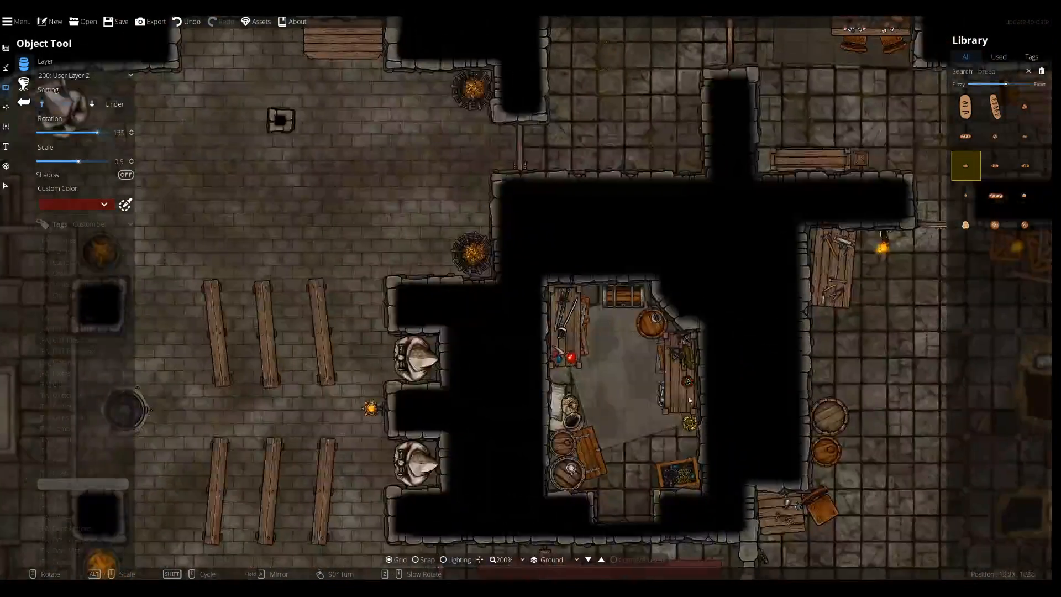
drag(690, 400, 555, 260)
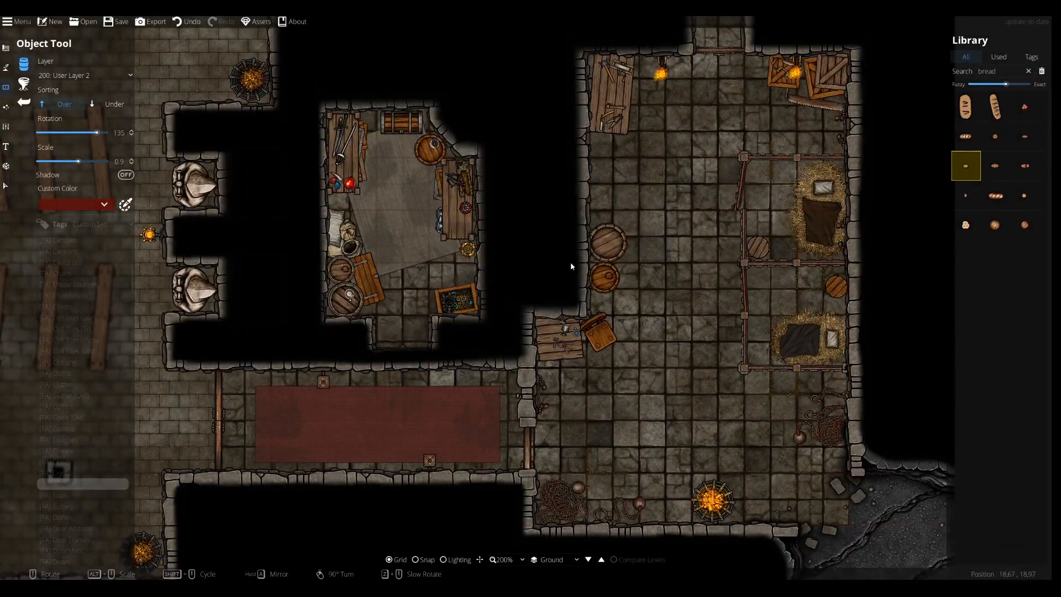